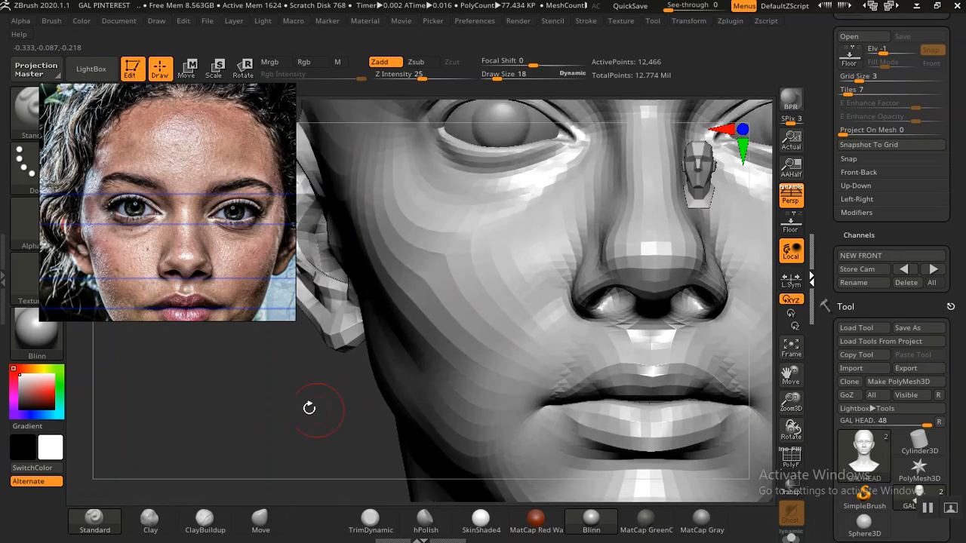
Show the polygroup wireframe and isolate the green eye-area polygroup of the head.
key("shift+f")
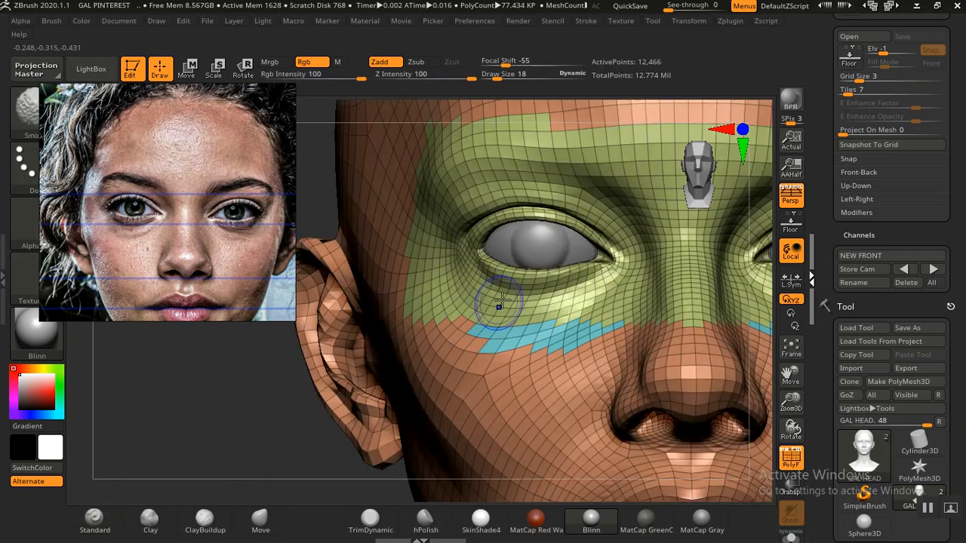
left_click(529, 302, "ctrl+shift")
mouse_move(397, 384)
left_mouse_down()
mouse_move(320, 424)
mouse_move(312, 334)
mouse_move(258, 419)
mouse_move(282, 416)
mouse_move(249, 431)
mouse_move(261, 370)
mouse_move(242, 400)
mouse_move(204, 337)
mouse_move(491, 165)
mouse_move(508, 188)
mouse_move(521, 142)
mouse_move(526, 279)
left_mouse_up()
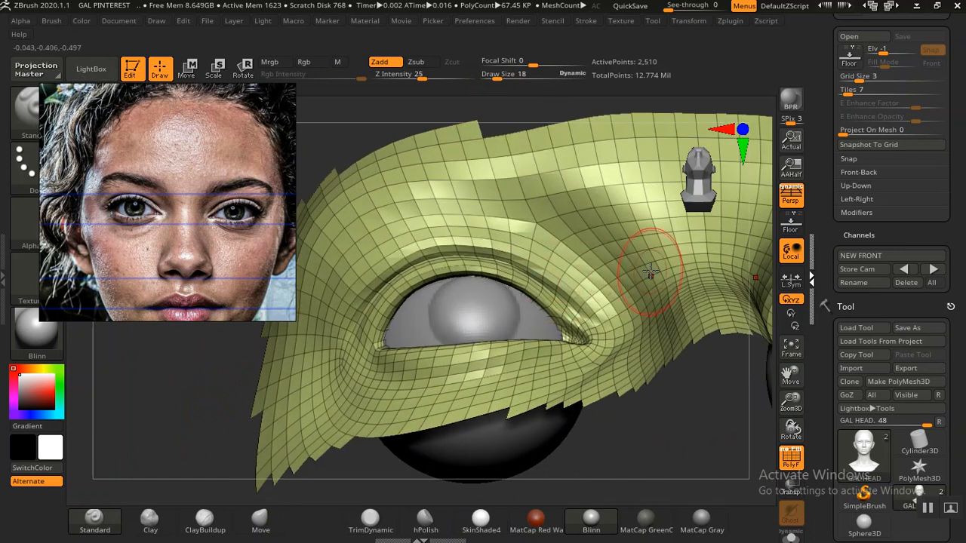
left_click_drag(190, 423, 160, 421, "shift")
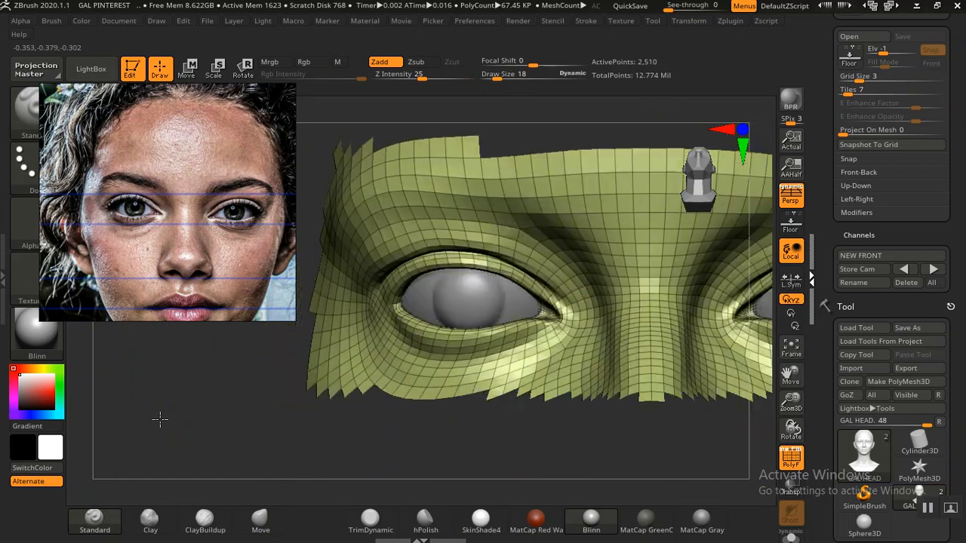
left_click_drag(541, 133, 562, 204, "alt")
mouse_move(164, 407)
left_mouse_down()
mouse_move(183, 410)
mouse_move(198, 430)
mouse_move(166, 392)
mouse_move(185, 408)
left_mouse_up()
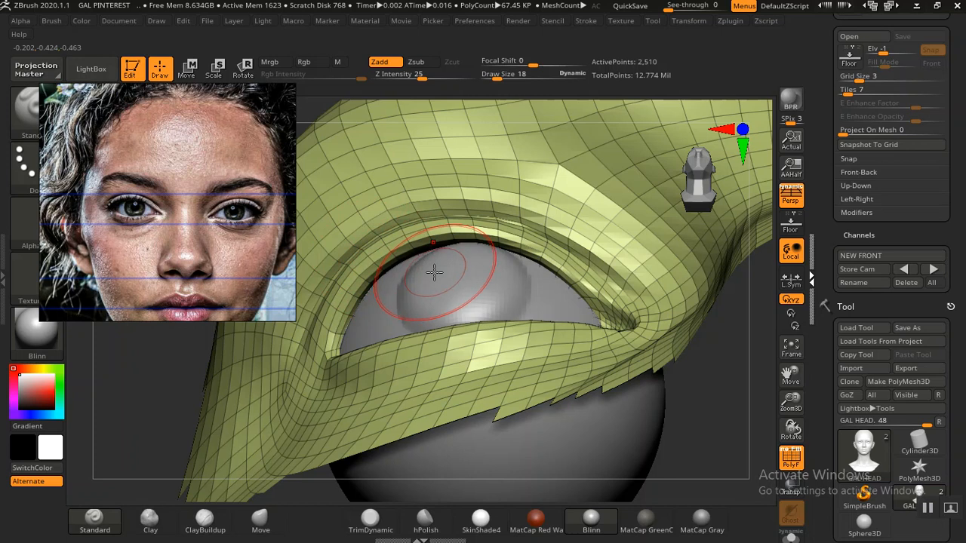
Hide the wireframe, close in on the eyelids and apply the MatCap Gray material.
key("shift")
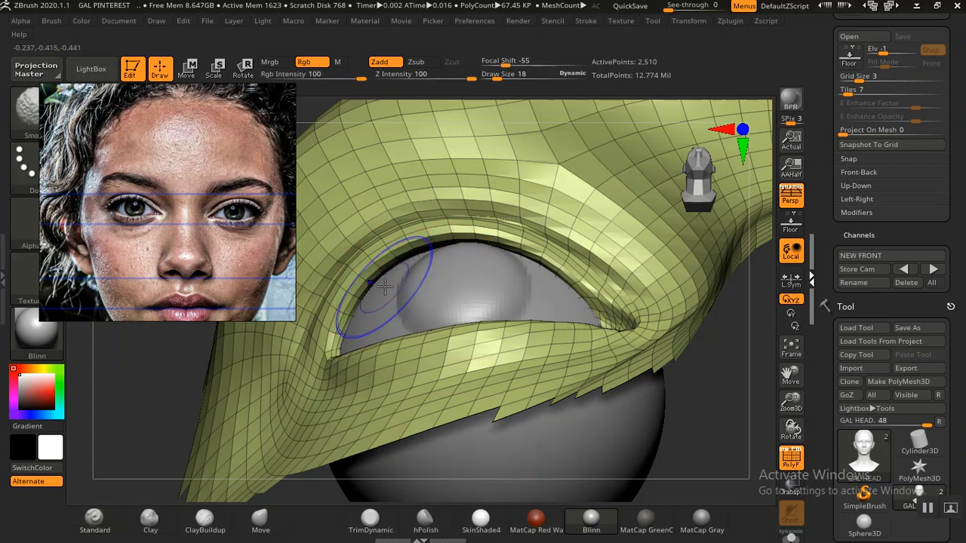
key("shift+f")
mouse_move(173, 384)
left_mouse_down()
mouse_move(194, 366)
mouse_move(219, 414)
mouse_move(208, 445)
left_mouse_up()
left_click_drag(123, 369, 190, 408)
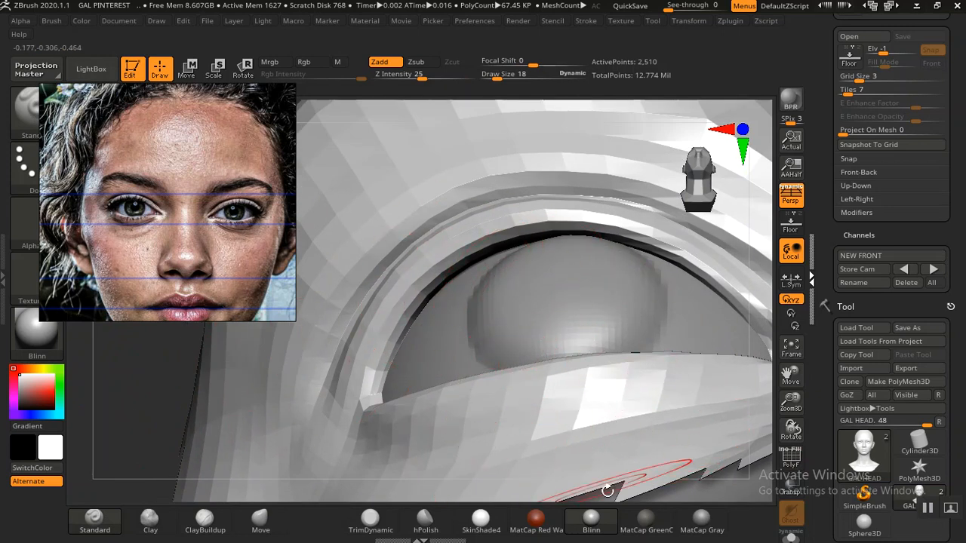
left_click(701, 519)
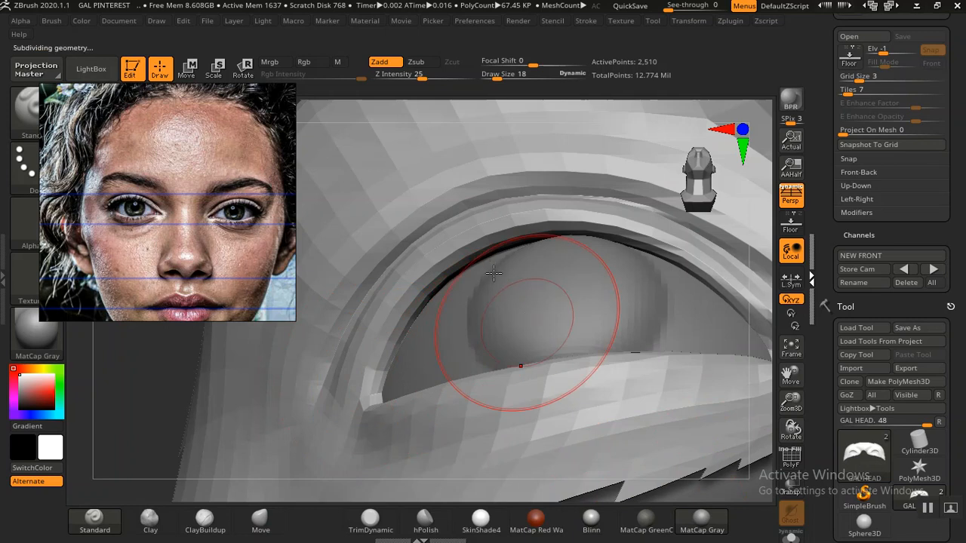
Subdivide the isolated eye area up to level 4 and open its geometry settings.
key("ctrl+d")
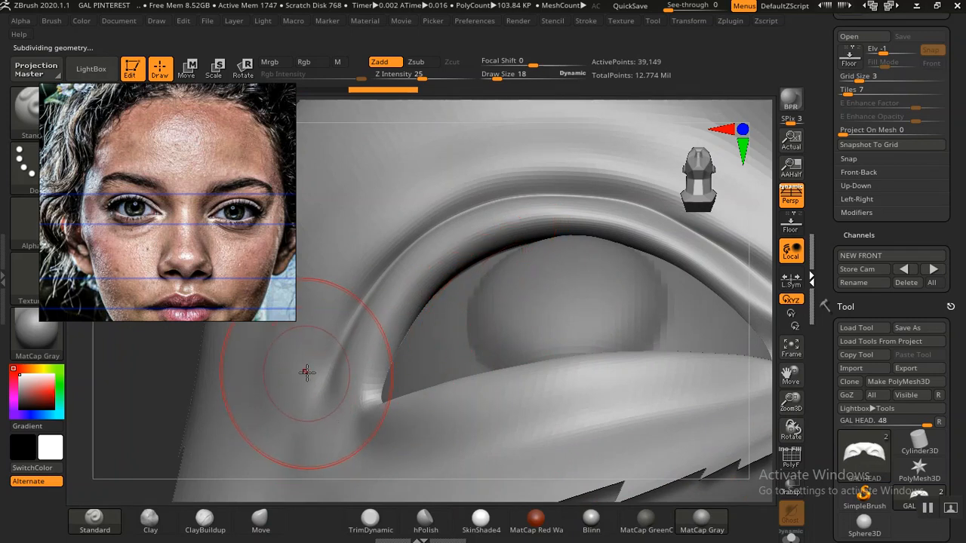
key("ctrl+d")
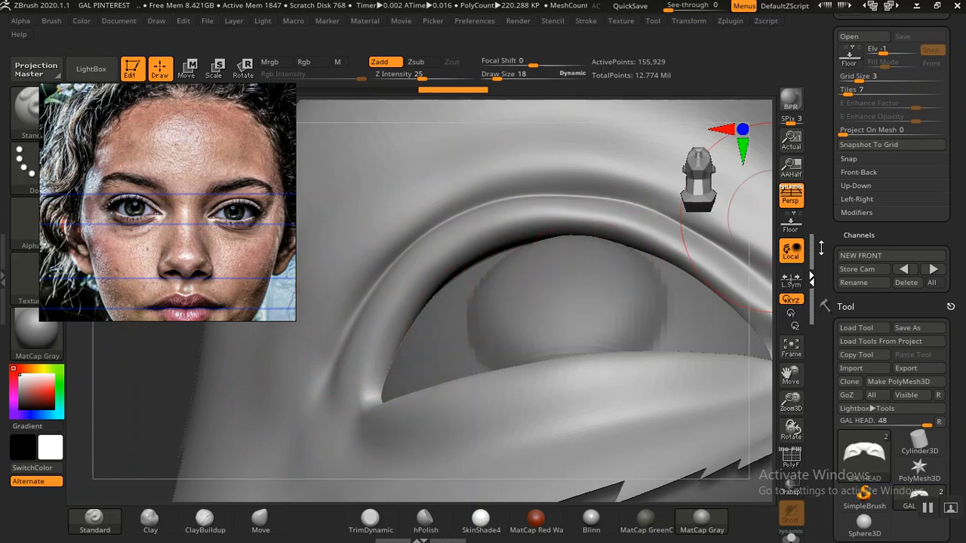
scroll(867, 302, "down", 5)
left_click(863, 211)
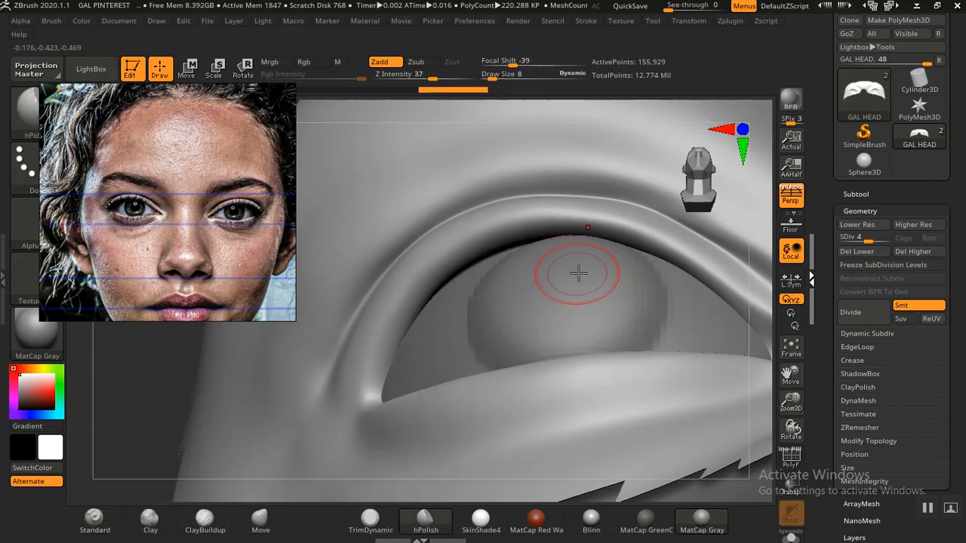
Reduce the hPolish brush's draw size to 5 and lower the eye area to subdivision level 2.
key("bracketleft")
left_click_drag(167, 409, 99, 437)
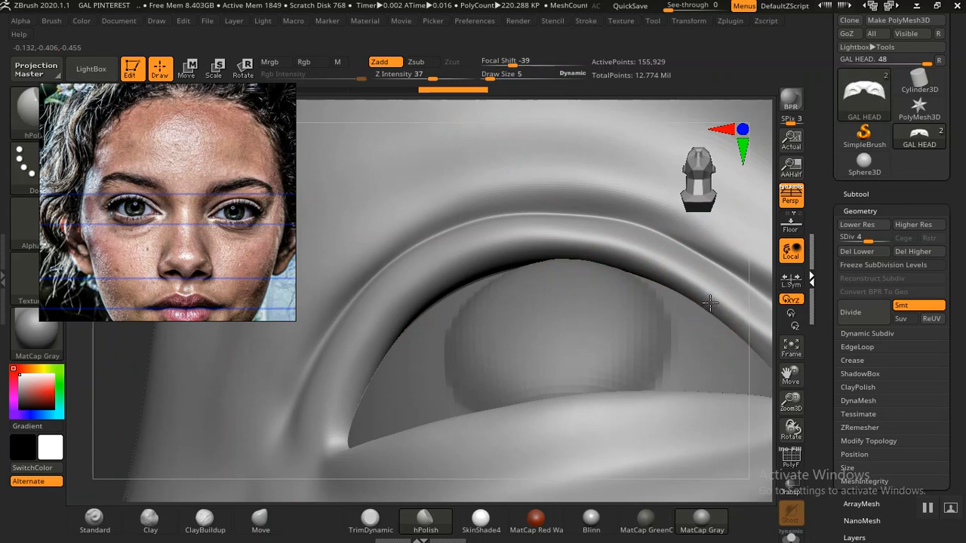
left_click_drag(679, 283, 669, 277)
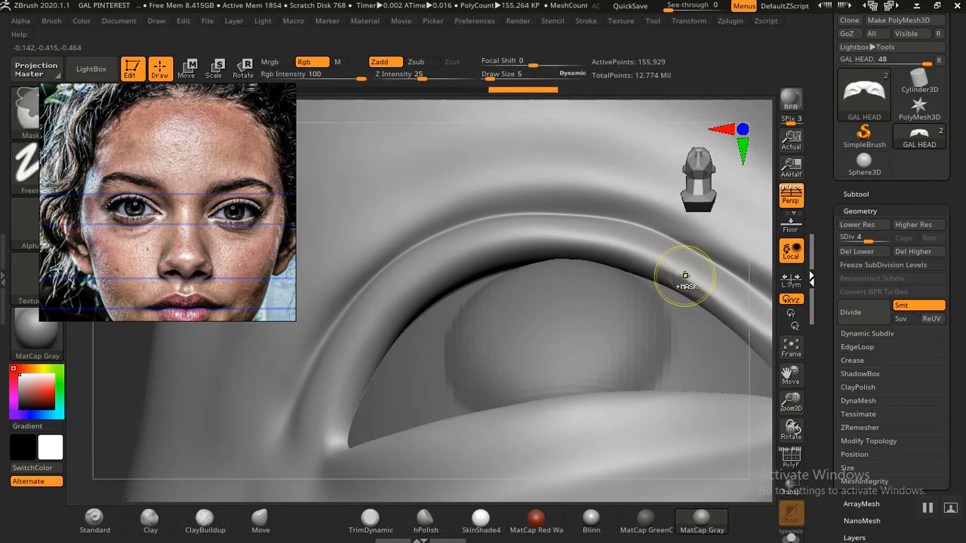
key("ctrl+z")
key("shift")
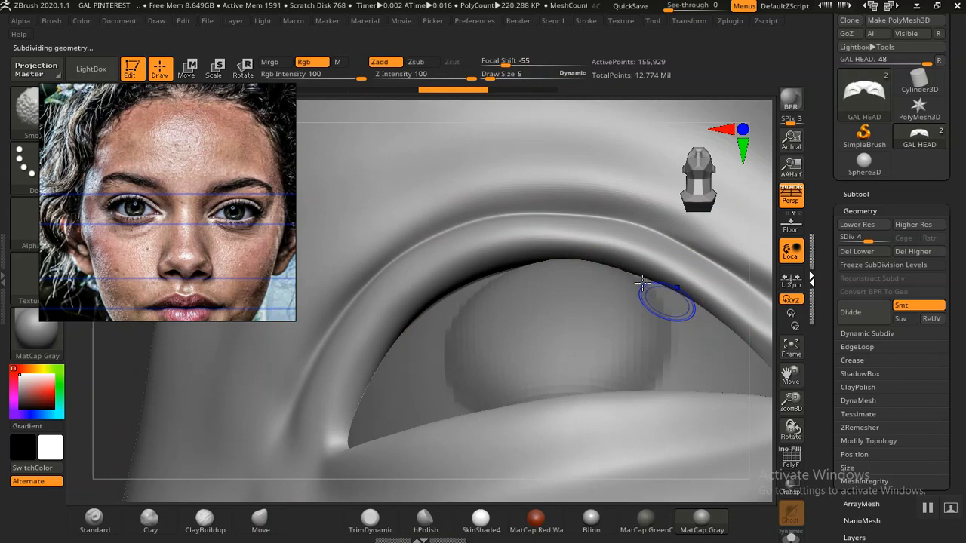
key("shift+d")
key("shift+d")
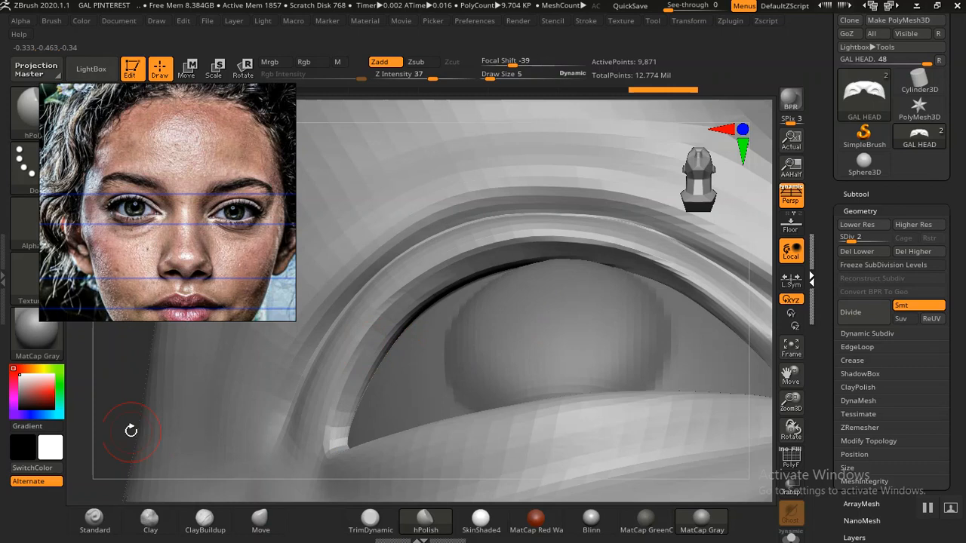
Polish the rim of the lower eyelid with the hPolish brush at subdivision level 2.
left_click_drag(112, 406, 71, 321, "alt")
mouse_move(183, 425)
left_mouse_down()
mouse_move(184, 453)
mouse_move(165, 456)
mouse_move(162, 409)
mouse_move(194, 452)
mouse_move(140, 410)
mouse_move(141, 373)
mouse_move(201, 412)
mouse_move(226, 406)
mouse_move(137, 419)
mouse_move(165, 411)
left_mouse_up()
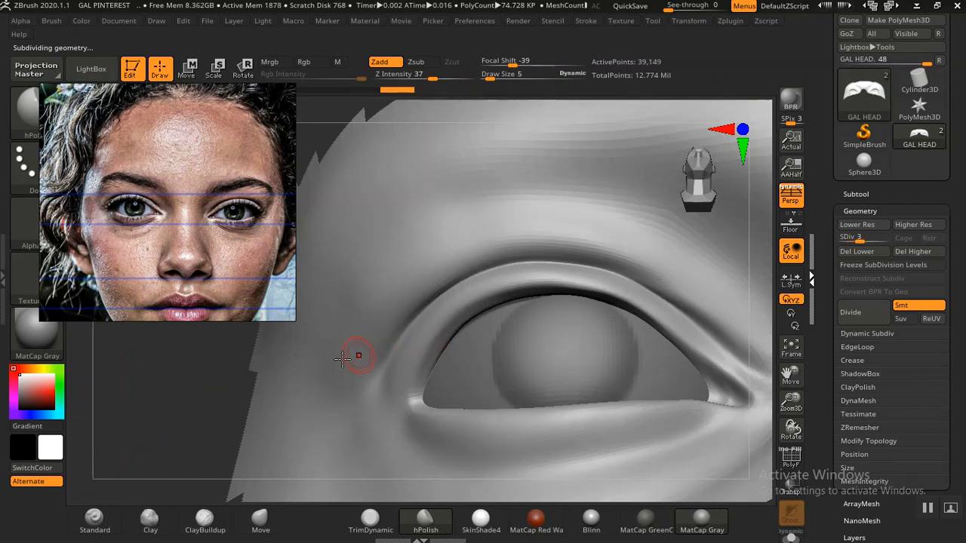
mouse_move(189, 389)
left_mouse_down()
mouse_move(168, 388)
mouse_move(181, 431)
mouse_move(182, 381)
mouse_move(214, 416)
mouse_move(181, 423)
mouse_move(138, 390)
mouse_move(116, 412)
mouse_move(164, 379)
mouse_move(214, 437)
mouse_move(427, 376)
mouse_move(467, 381)
left_mouse_up()
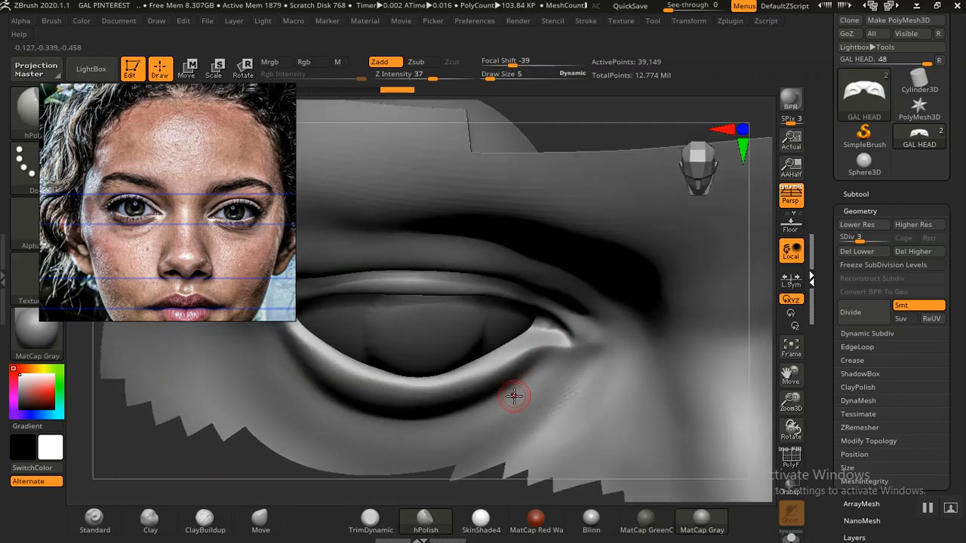
key("shift+d")
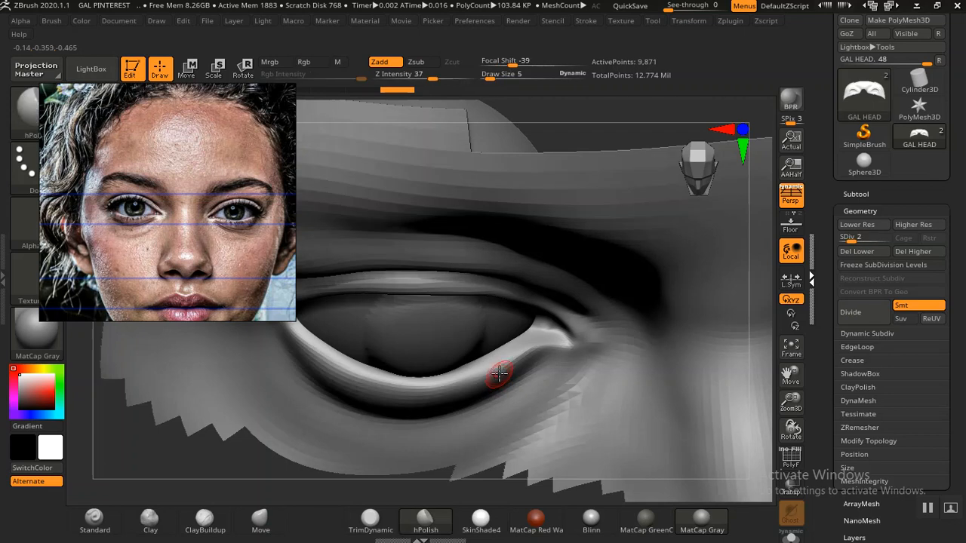
left_click_drag(167, 463, 511, 328)
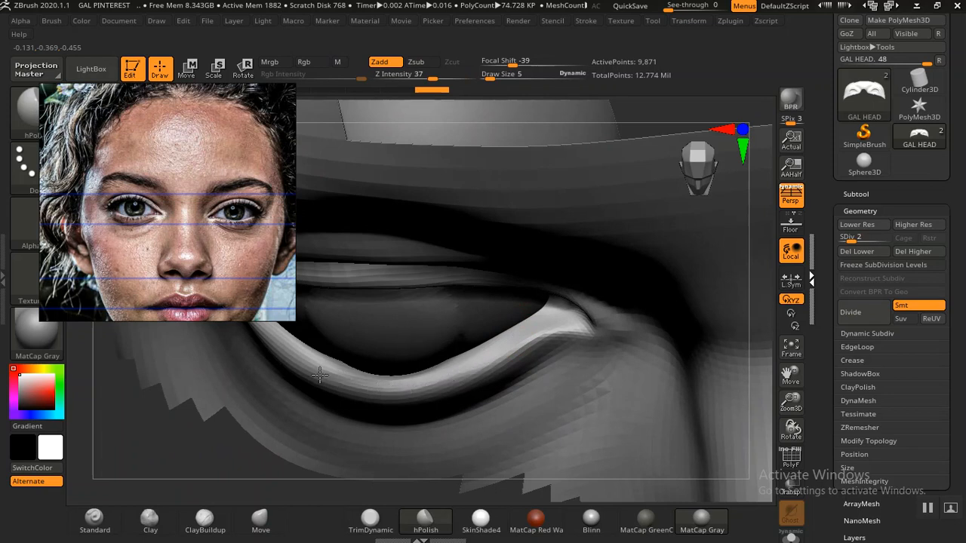
left_click_drag(129, 458, 324, 414)
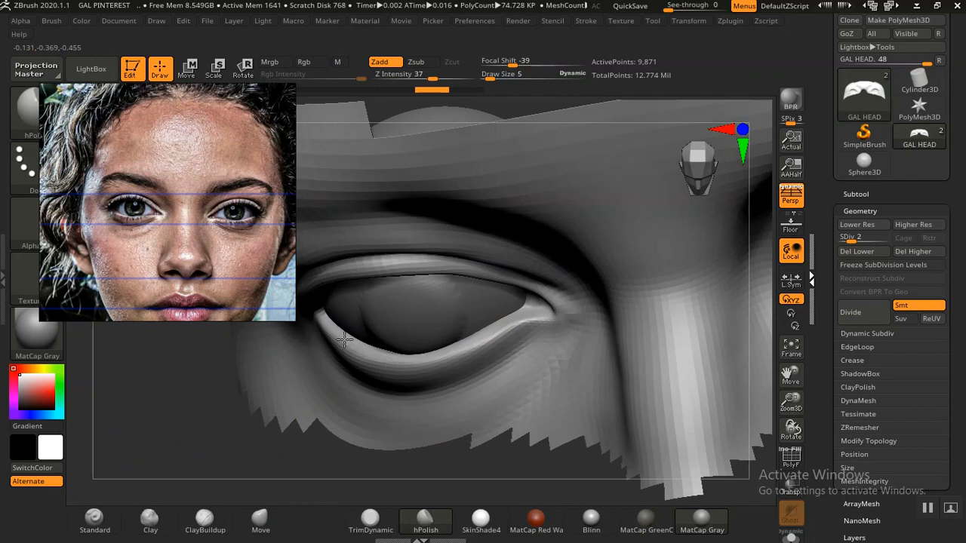
Open the Lazy Mouse settings for the Standard brush and sculpt the crease beneath the lower eyelid.
left_click_drag(144, 429, 98, 370, "shift")
left_click_drag(233, 395, 204, 414, "alt")
left_click_drag(173, 449, 428, 334, "alt")
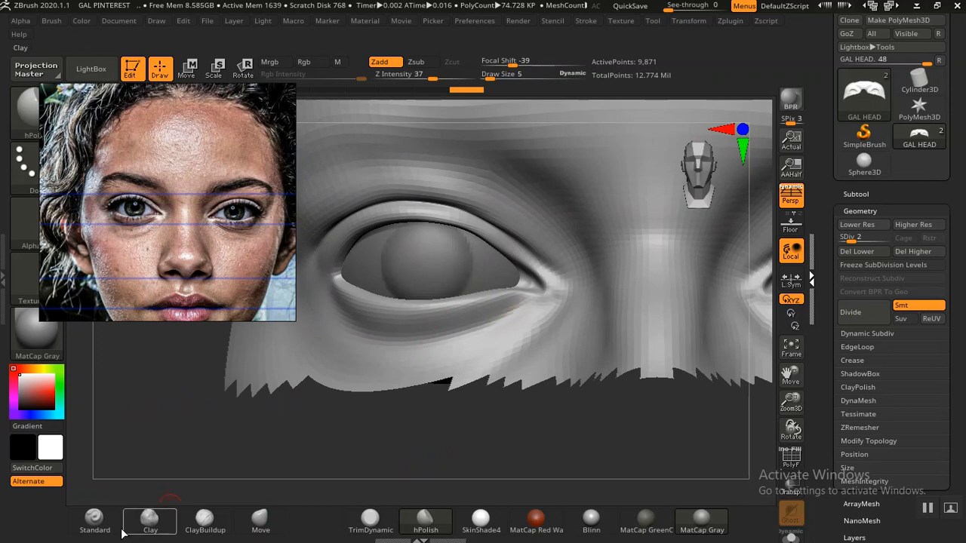
left_click(93, 519)
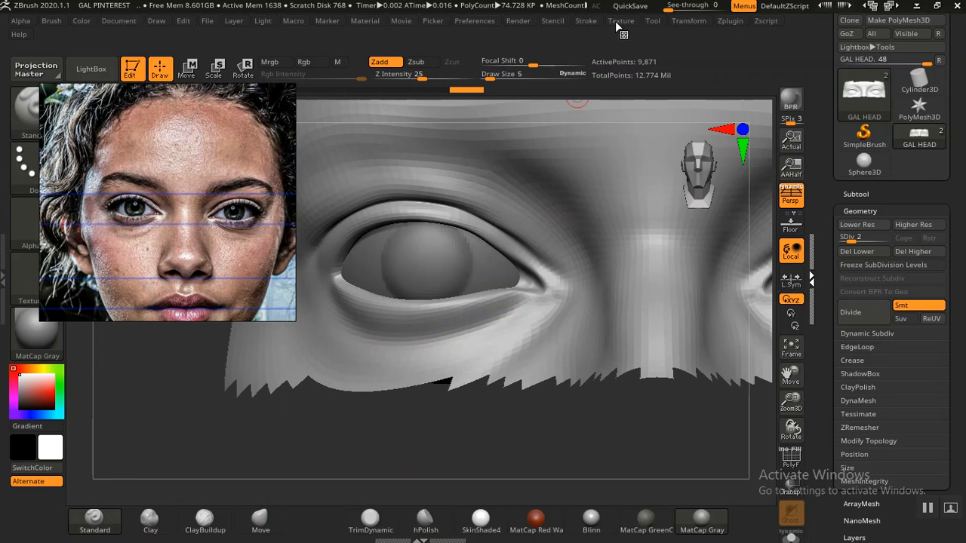
left_click(585, 21)
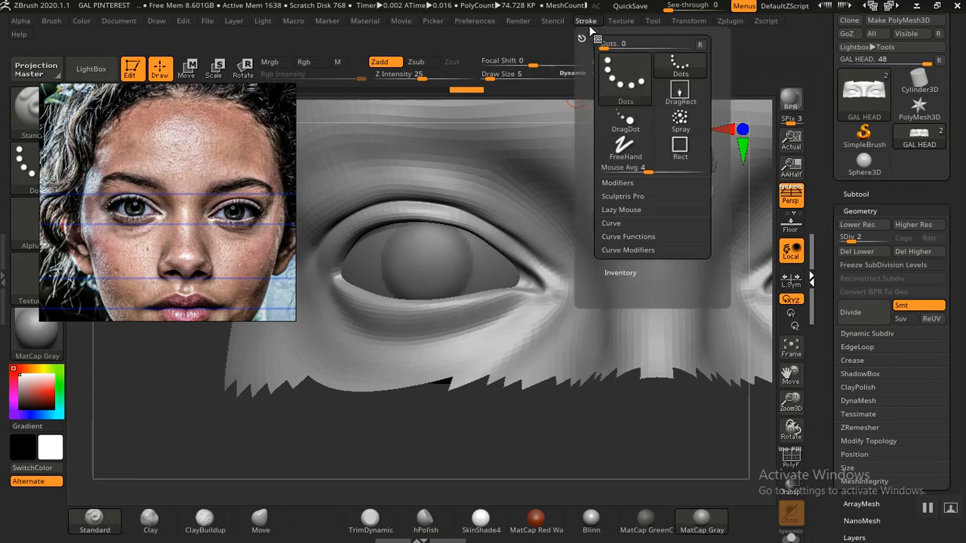
left_click(620, 210)
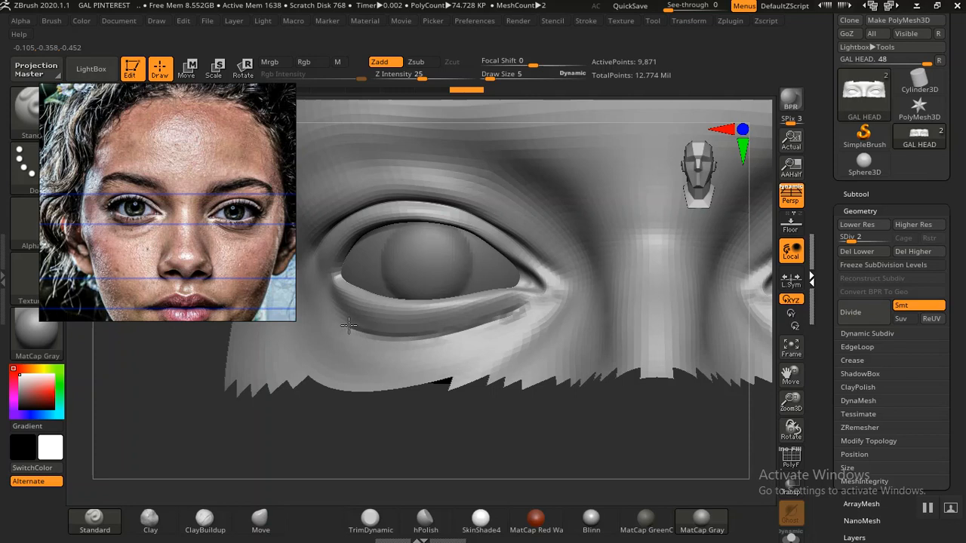
left_click_drag(458, 447, 433, 390, "alt")
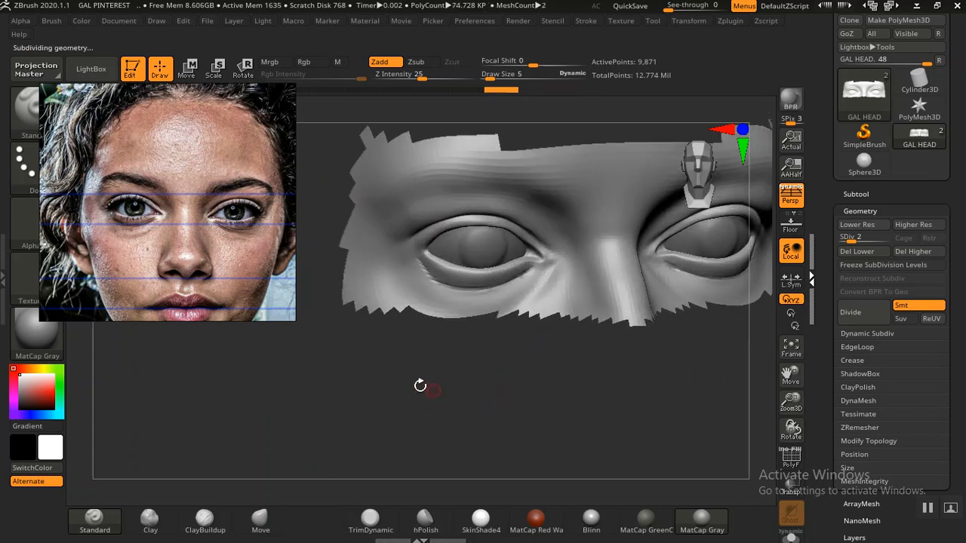
Raise the mesh to subdivision level 3 and smooth the crease along the lower eyelid at Z Intensity 10.
key("d")
left_click_drag(426, 371, 512, 368)
key("shift")
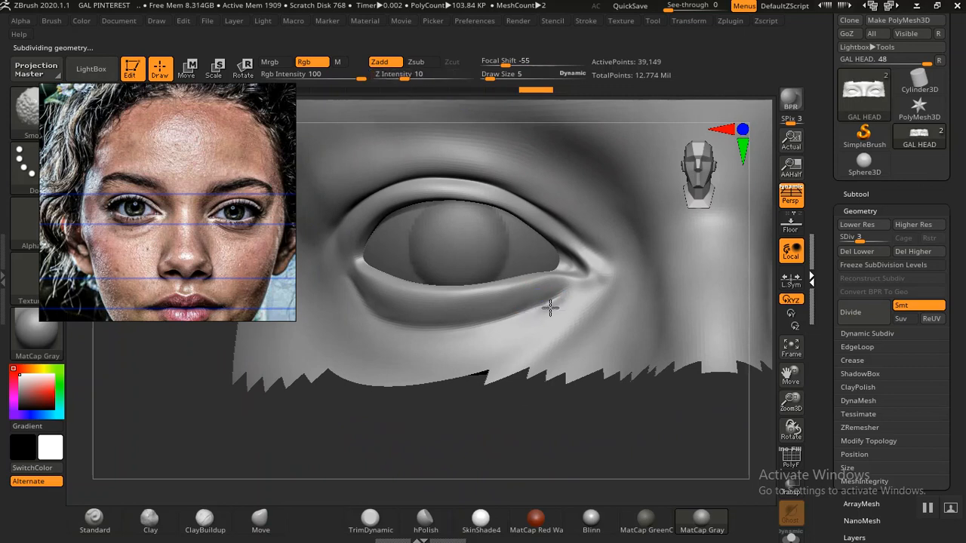
left_click_drag(556, 304, 534, 300, "shift")
left_click_drag(479, 312, 426, 312, "shift")
mouse_move(368, 304)
left_mouse_down("shift")
mouse_move(425, 330)
mouse_move(445, 318)
left_mouse_up("shift")
left_click_drag(544, 295, 582, 300, "shift")
Unhide the whole head and enlarge the reference photo around the lower eyelid for comparison with the sculpted eye.
mouse_move(499, 447)
right_mouse_down("ctrl")
mouse_move(425, 375)
mouse_move(399, 364)
right_mouse_up("ctrl")
left_click(708, 279, "ctrl+shift")
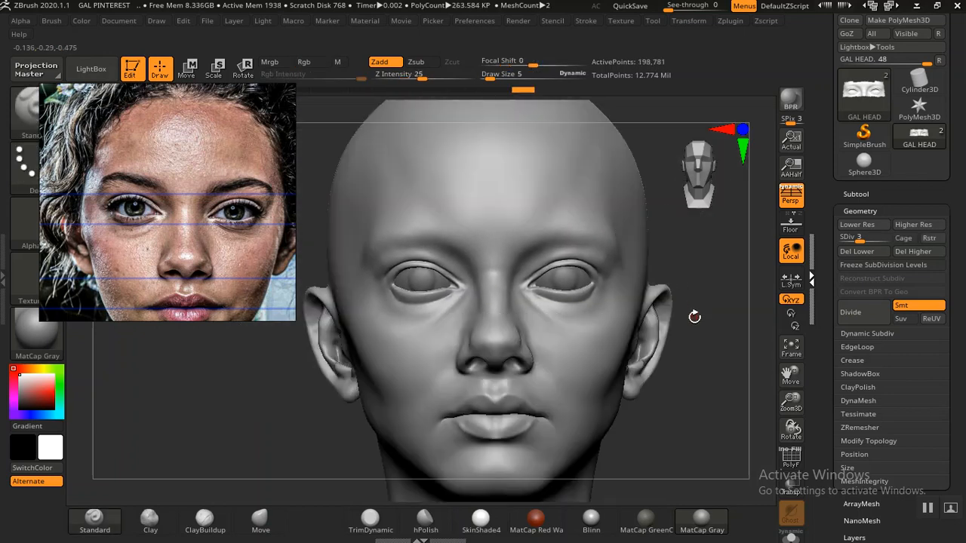
right_click_drag(726, 305, 413, 351, "ctrl")
scroll(130, 258, "up", 6)
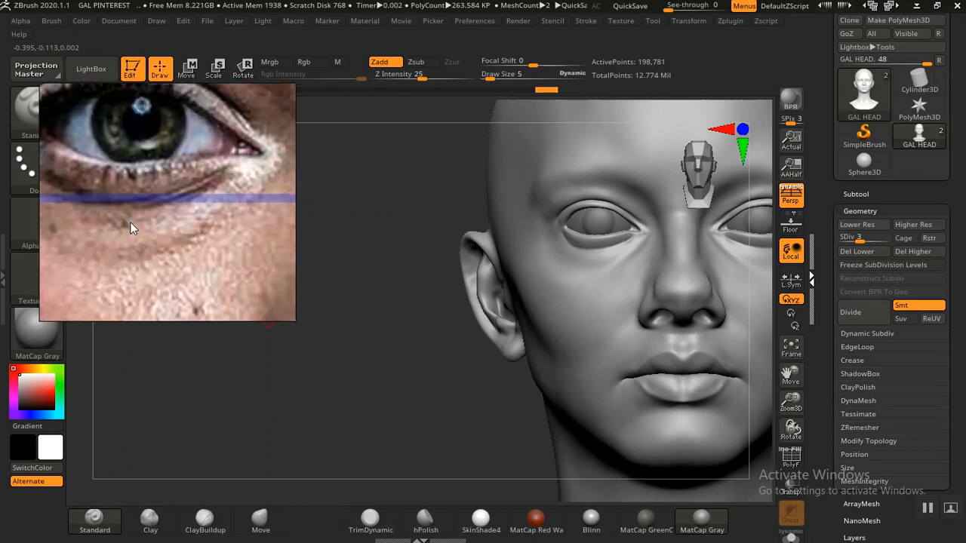
right_click_drag(385, 350, 367, 421)
mouse_move(228, 392)
right_mouse_down("alt")
mouse_move(263, 420)
mouse_move(475, 408)
right_mouse_up("alt")
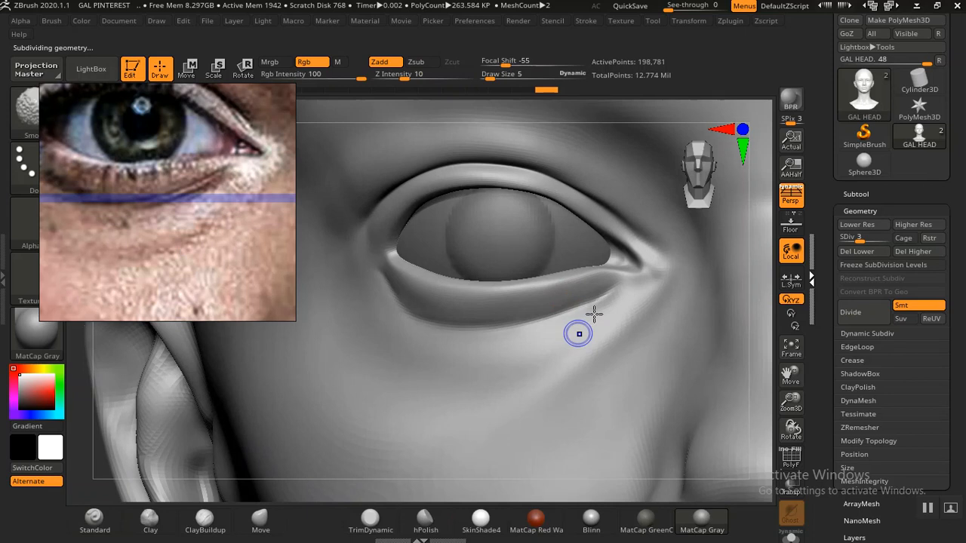
Soften the crease under the lower eyelid at subdivision level 2 with a draw size of 8.
key("shift+d")
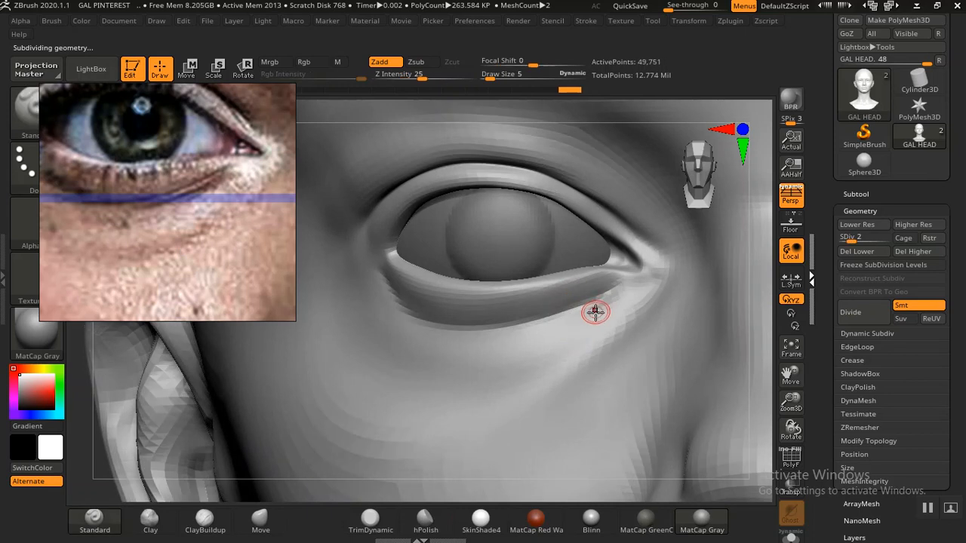
key("shift")
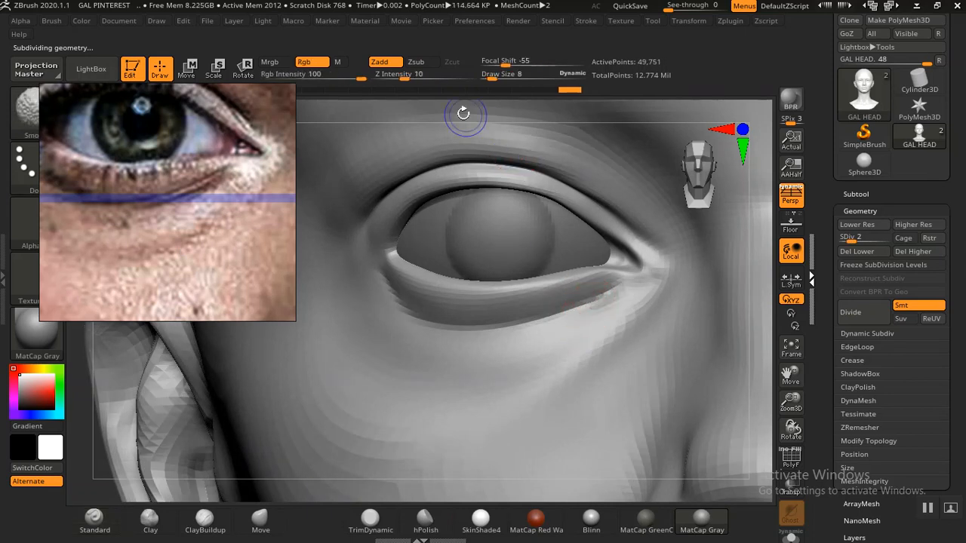
left_click_drag(394, 75, 391, 76, "shift")
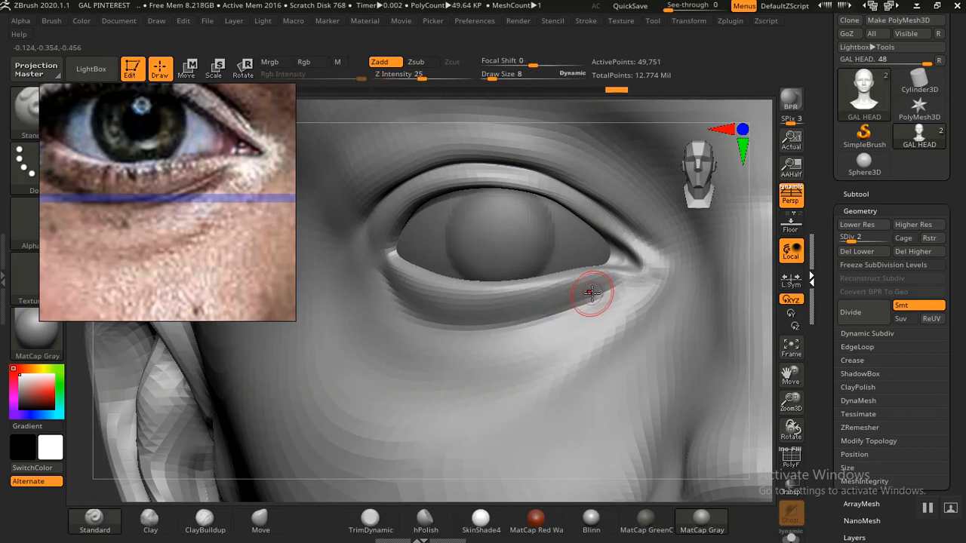
Compare the sculpted eyes and whole face with the eye corners, eyelids and nose in the reference photo.
key("f")
left_click_drag(582, 276, 682, 296, "alt")
left_click_drag(339, 320, 397, 328, "alt")
left_click_drag(372, 272, 433, 400, "alt")
left_click_drag(333, 378, 375, 345, "alt")
mouse_move(146, 235)
middle_mouse_down()
mouse_move(208, 178)
mouse_move(125, 222)
middle_mouse_up()
middle_click_drag(213, 206, 77, 197)
mouse_move(183, 188)
middle_mouse_down()
mouse_move(109, 183)
mouse_move(193, 179)
middle_mouse_up()
left_click_drag(378, 350, 376, 446)
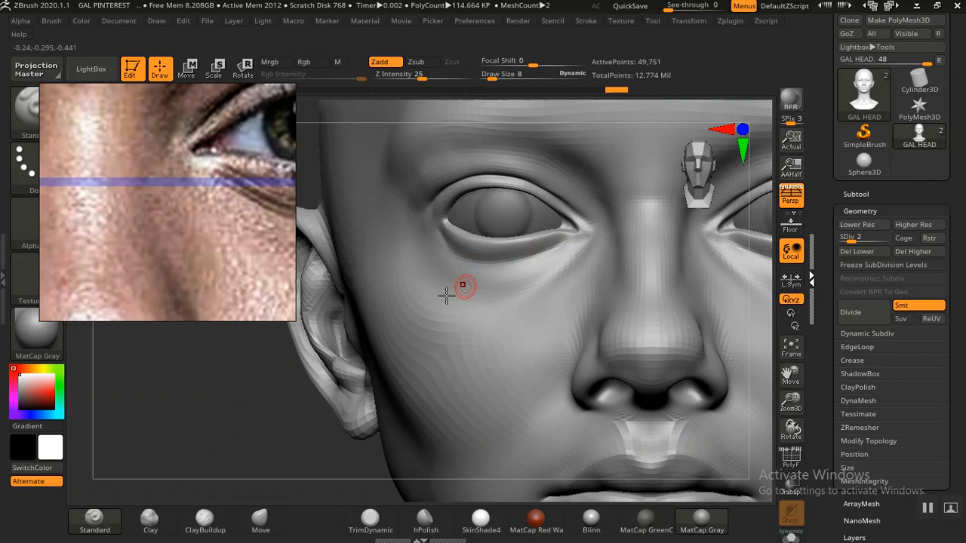
key("f")
left_click_drag(254, 408, 243, 321, "alt")
left_click_drag(157, 212, 195, 246)
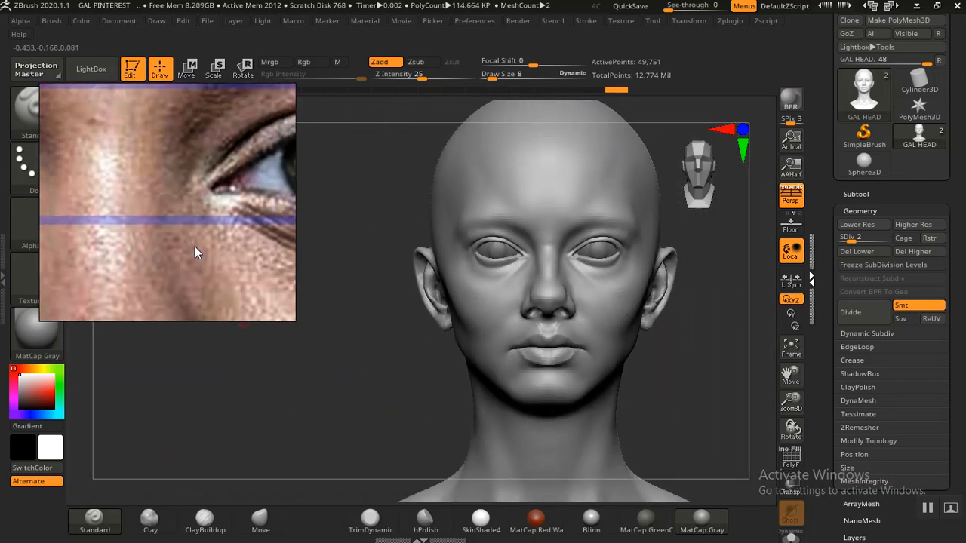
scroll(194, 246, "down", 6)
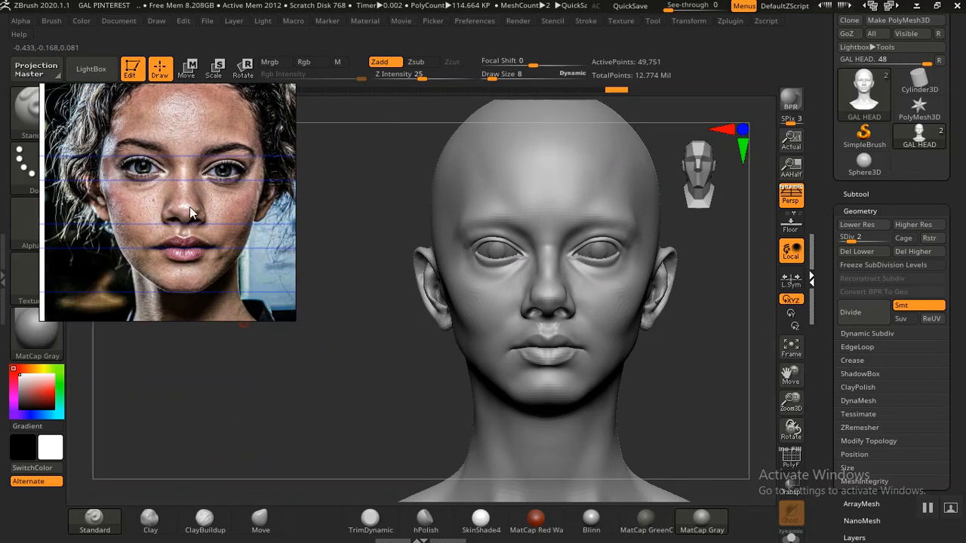
scroll(189, 219, "up", 5)
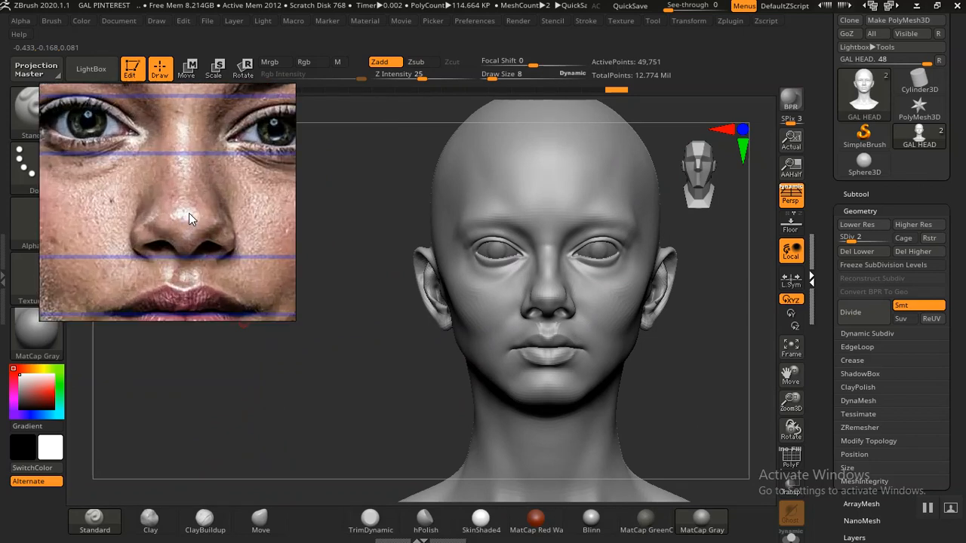
Examine the inner and outer eye corners and the lower eyelid in the reference photo, and return it to the full portrait.
left_click_drag(195, 220, 208, 234)
left_click_drag(199, 189, 230, 233)
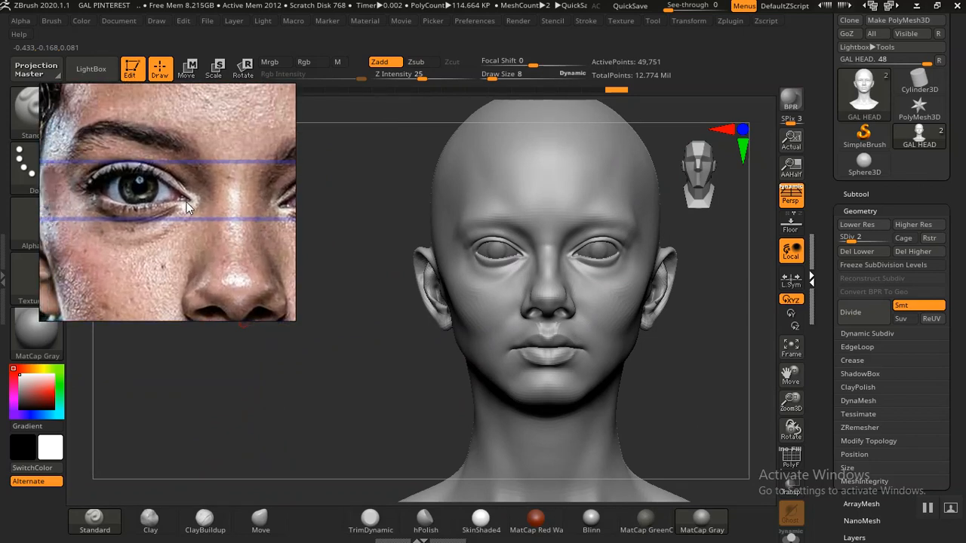
left_click_drag(184, 201, 258, 206)
scroll(230, 198, "up", 4)
middle_click_drag(203, 199, 219, 175)
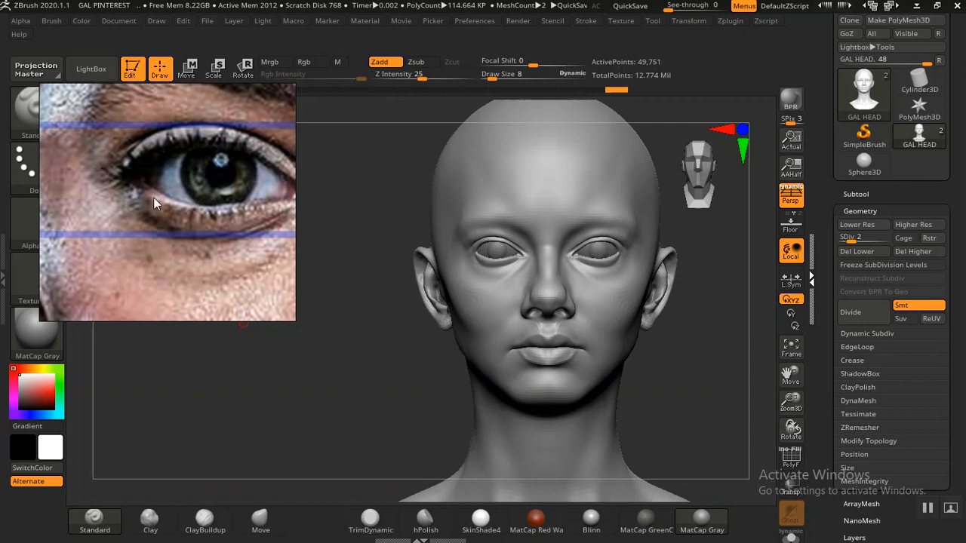
scroll(117, 182, "down", 5)
middle_click_drag(32, 191, 27, 184)
middle_click_drag(111, 183, 215, 171)
scroll(136, 169, "down", 8)
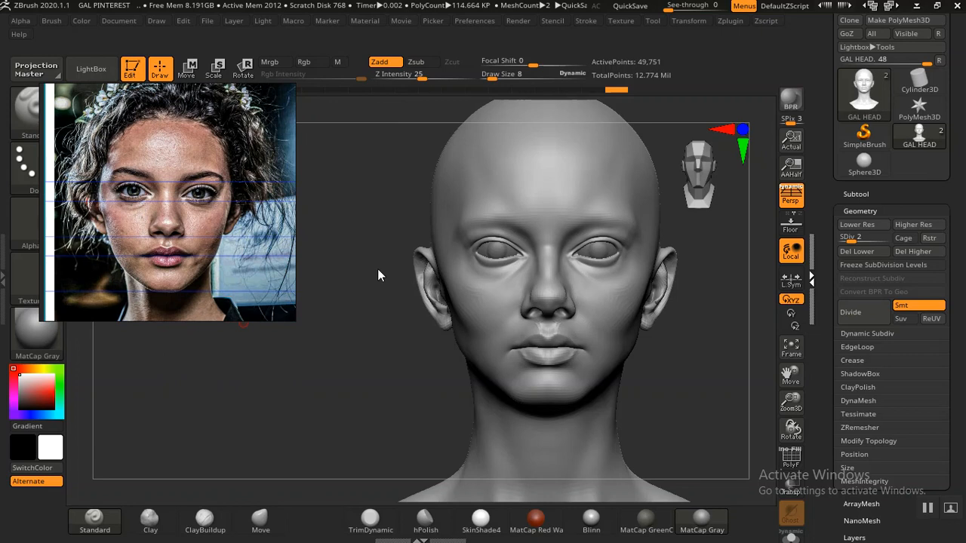
Raise the head mesh to subdivision level 6.
left_click_drag(709, 392, 649, 379, "alt")
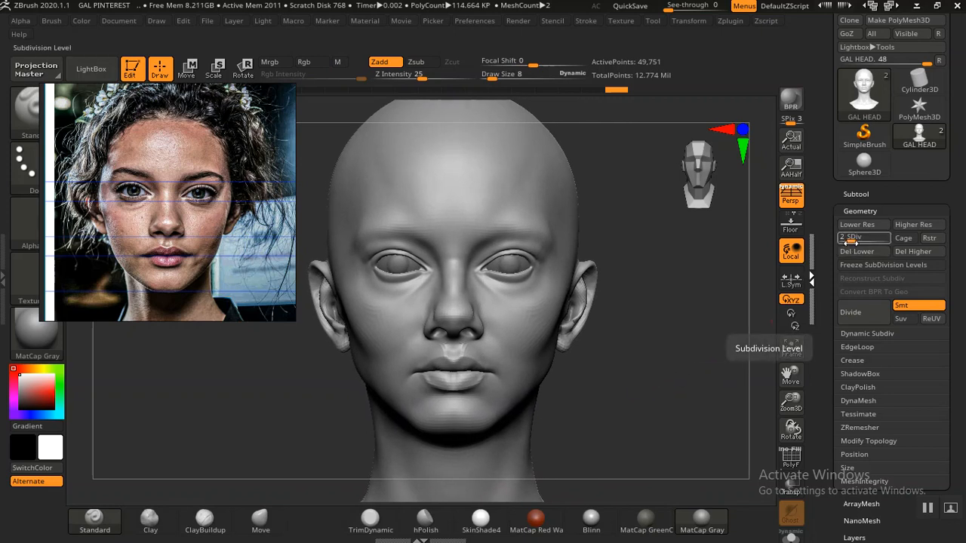
key("d")
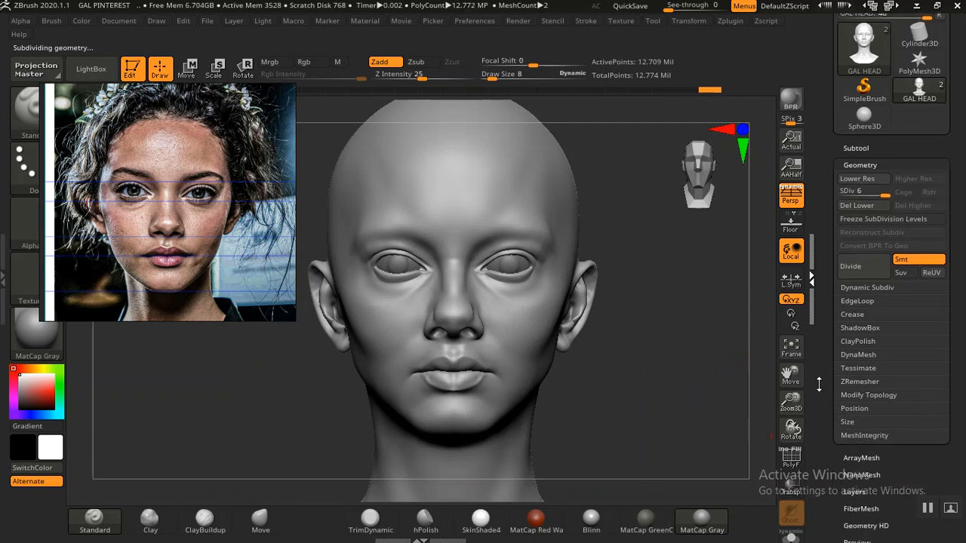
scroll(818, 431, "down", 5)
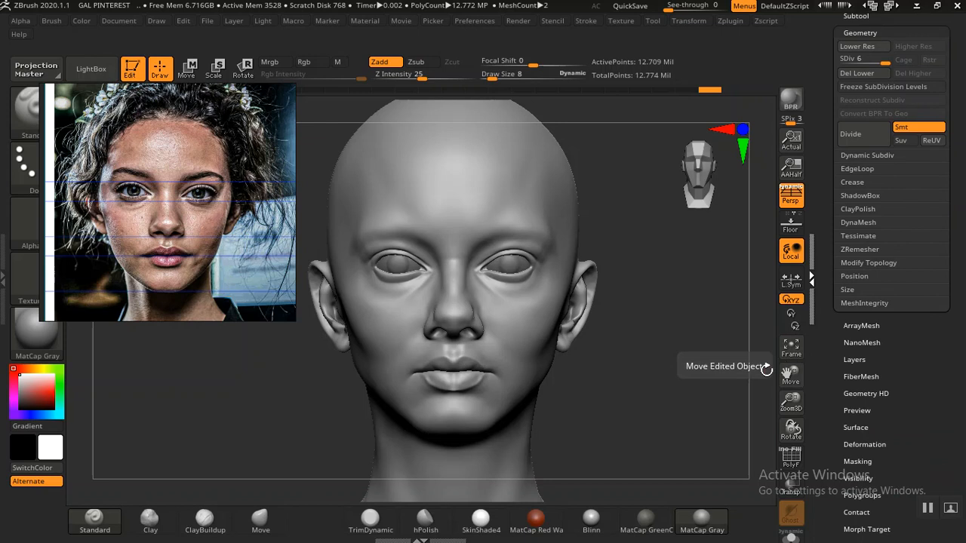
Smooth the outer edges of the lower lip, working at subdivision levels 2 and 3.
left_click_drag(643, 356, 724, 449, "alt")
left_click_drag(198, 393, 231, 458, "alt")
left_click_drag(195, 404, 167, 352, "alt")
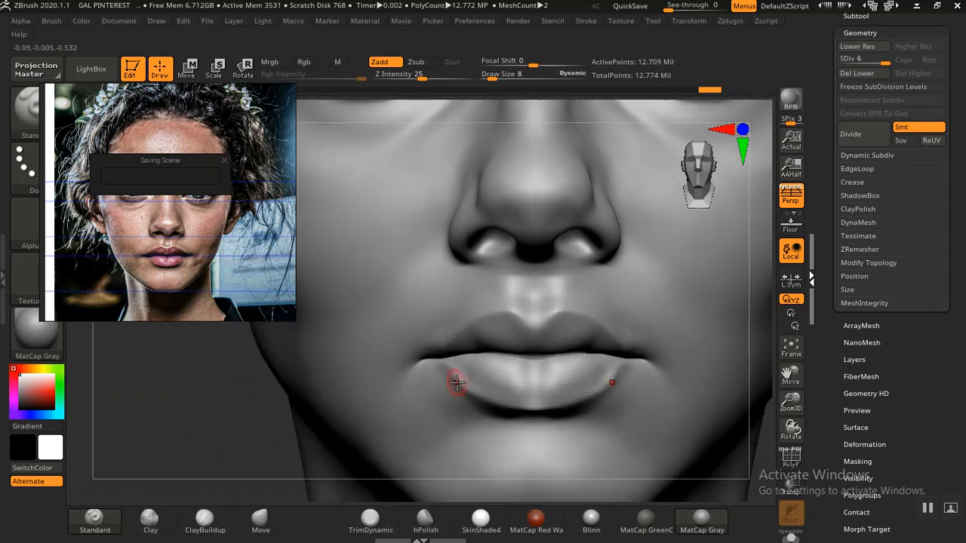
left_click_drag(536, 397, 519, 394, "shift")
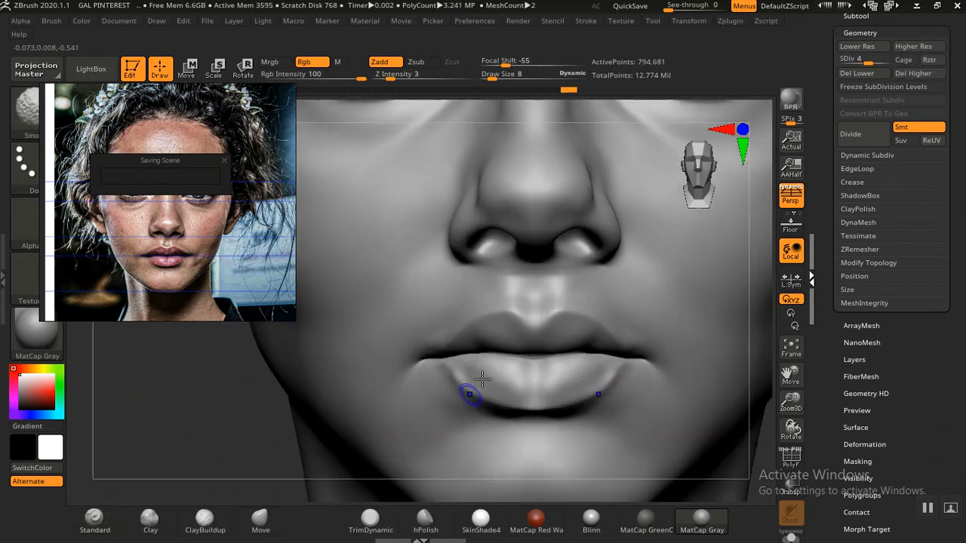
key("shift+d")
key("shift+d")
key("shift+d")
key("shift+d")
key("d")
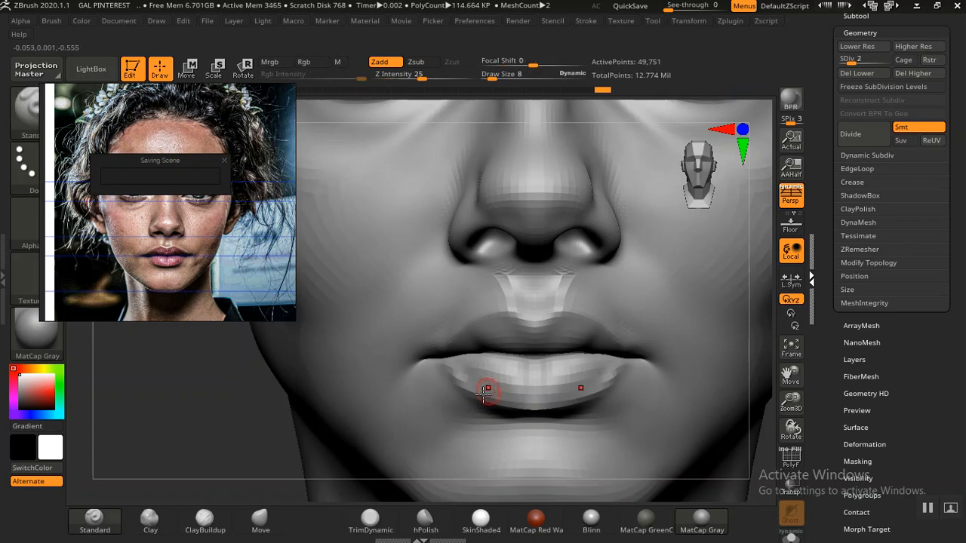
key("shift")
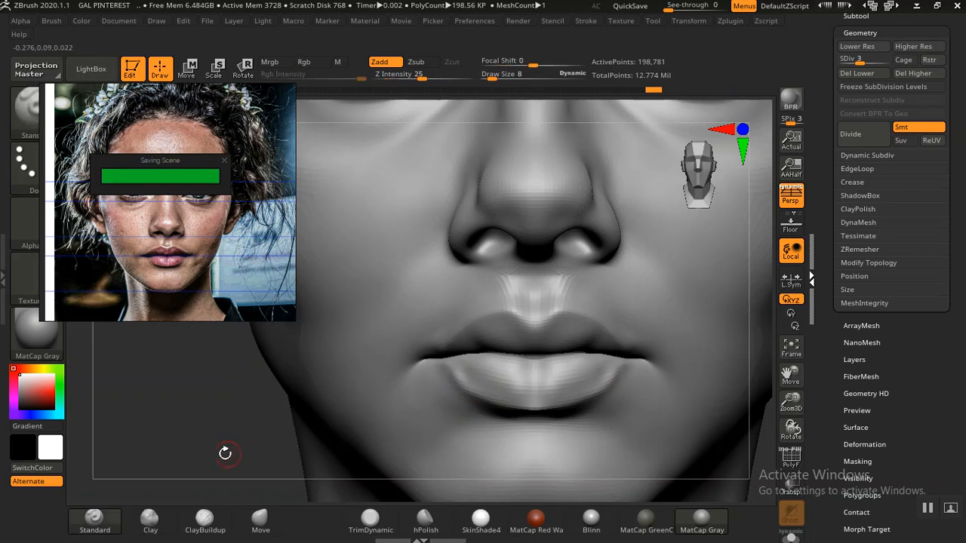
mouse_move(165, 416)
left_mouse_down("alt")
mouse_move(197, 413)
mouse_move(266, 480)
left_mouse_up("alt")
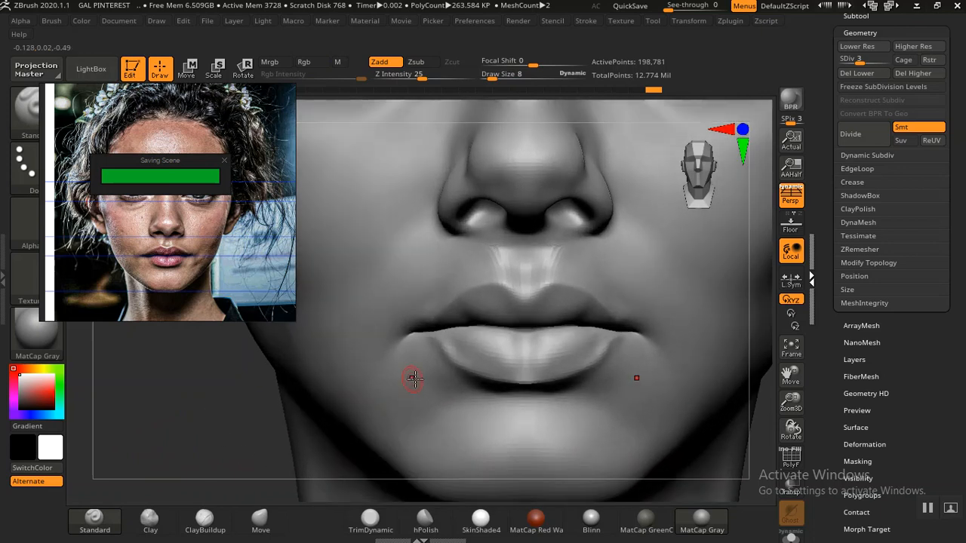
left_click_drag(448, 358, 449, 363, "shift")
left_click_drag(206, 435, 140, 366, "alt")
left_click_drag(709, 362, 679, 372)
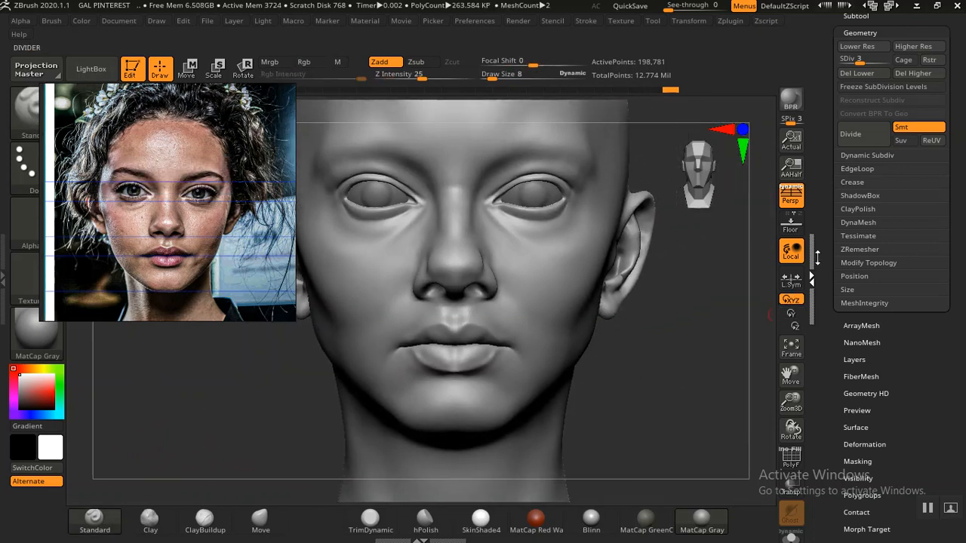
Return the mesh to subdivision level 6 and add a new sculpt layer.
key("ctrl+d")
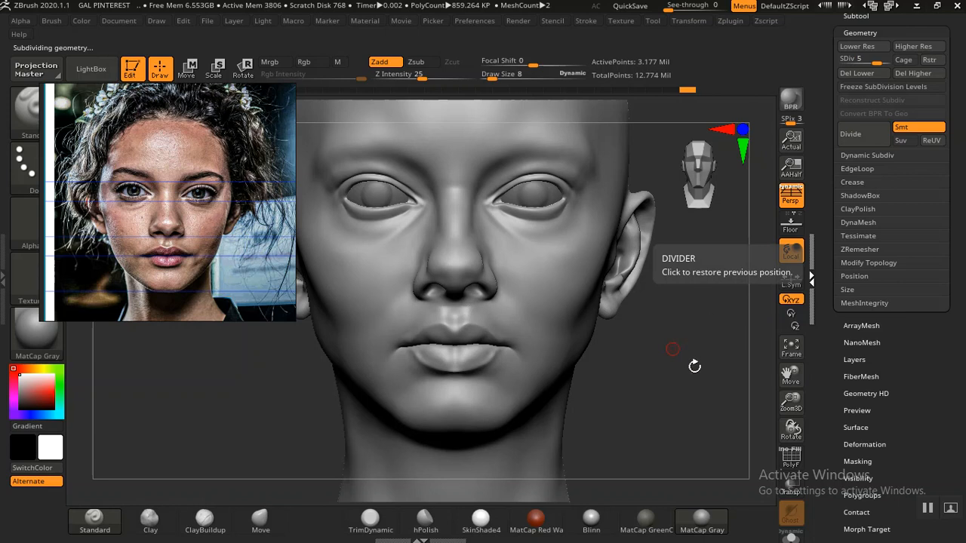
scroll(844, 257, "up", 1)
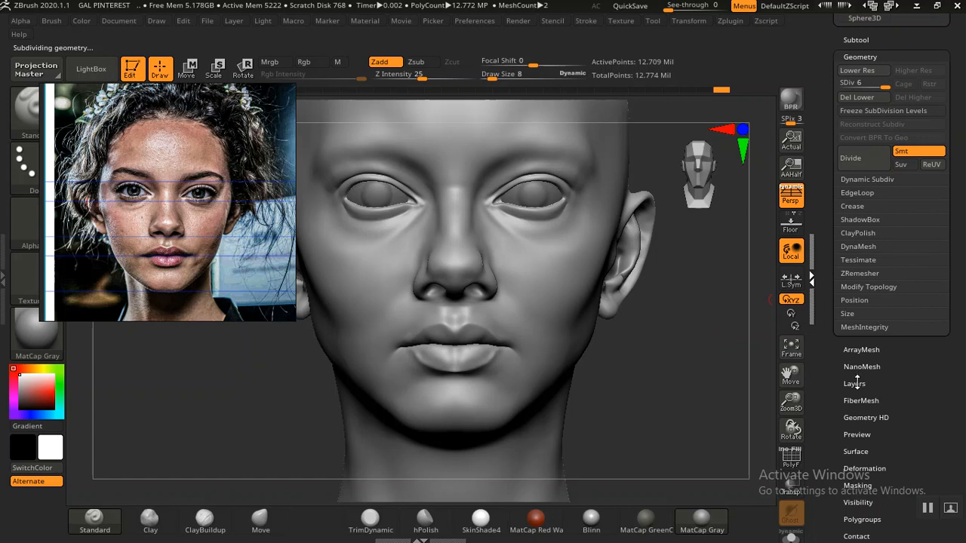
left_click(854, 383)
scroll(828, 309, "up", 2)
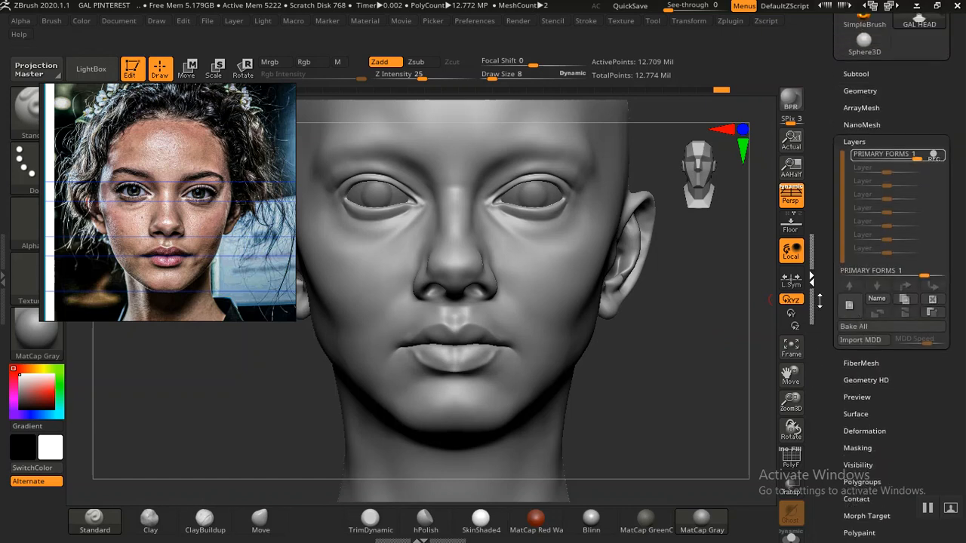
left_click_drag(819, 300, 822, 320)
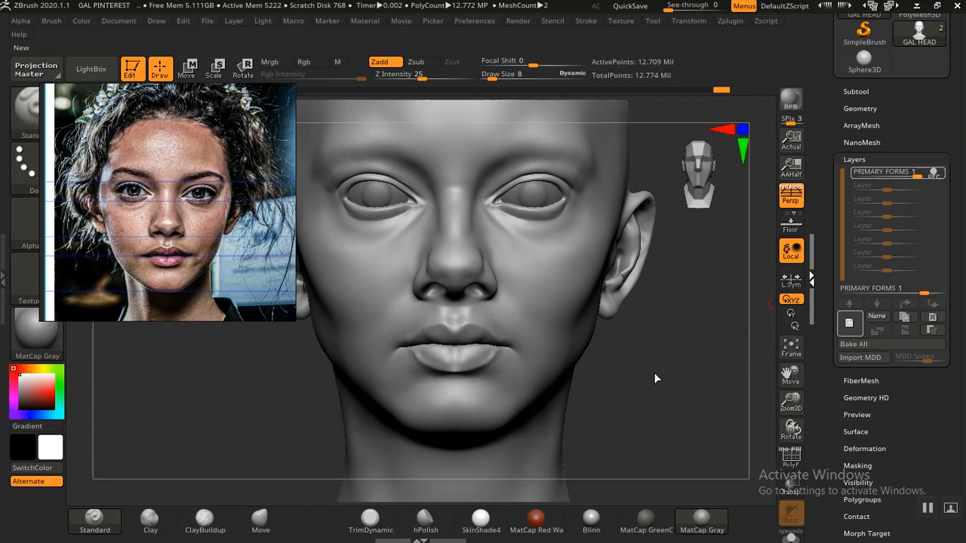
Name the new sculpt layer ASYMETRY.
left_click_drag(670, 370, 665, 401, "alt")
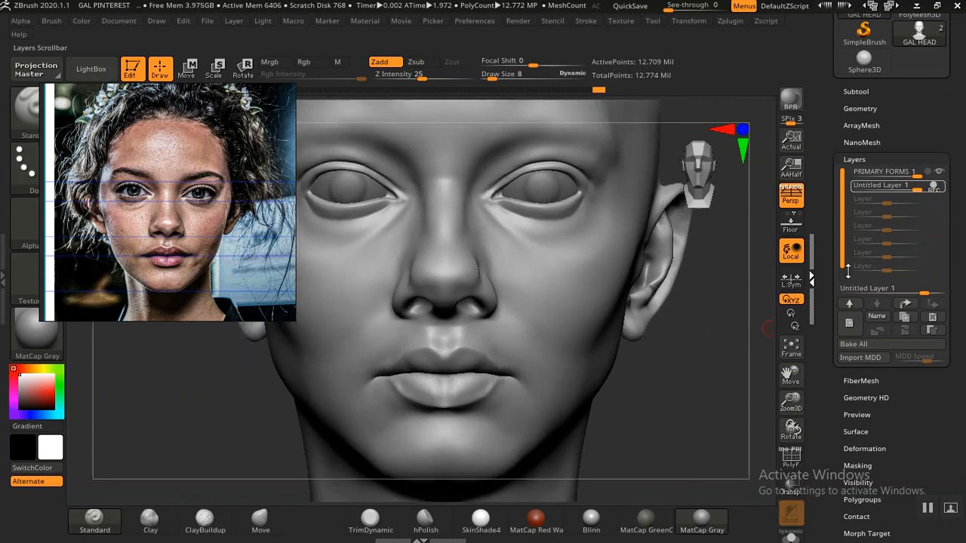
left_click(874, 315)
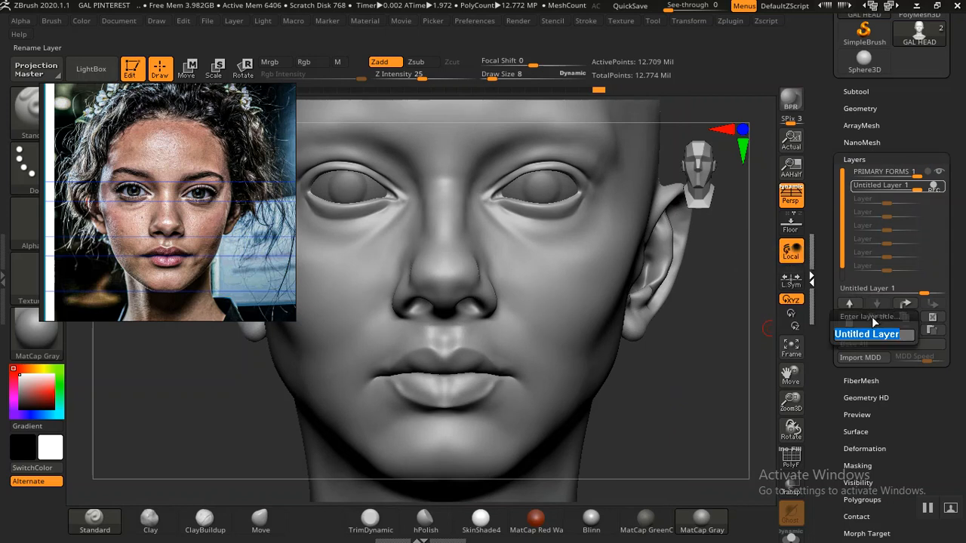
type("ASYMETRY")
key("Return")
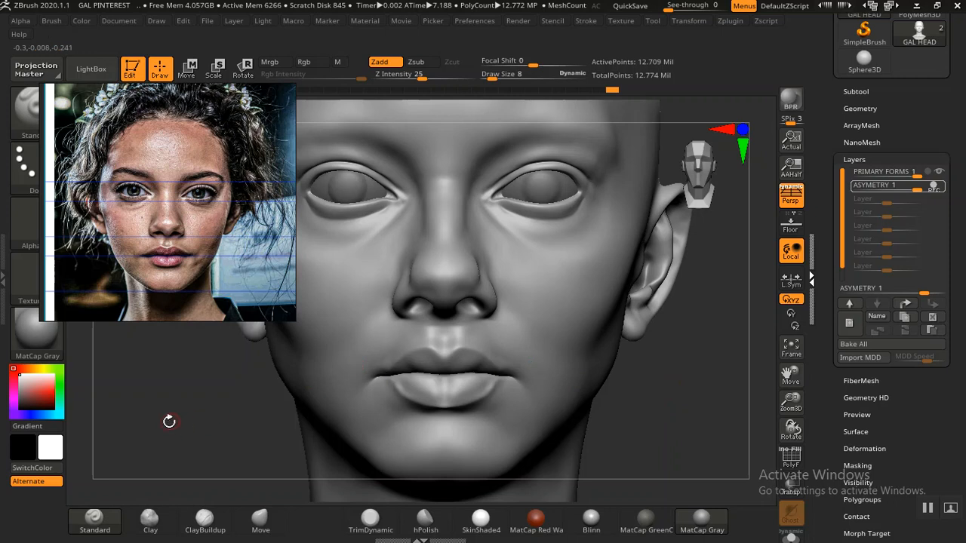
Lower the mesh to subdivision level 2 for reworking the upper lip and philtrum.
left_click_drag(162, 407, 222, 430)
left_click_drag(242, 390, 329, 461, "alt")
mouse_move(222, 392)
left_mouse_down()
mouse_move(235, 351)
mouse_move(245, 409)
left_mouse_up()
key("shift")
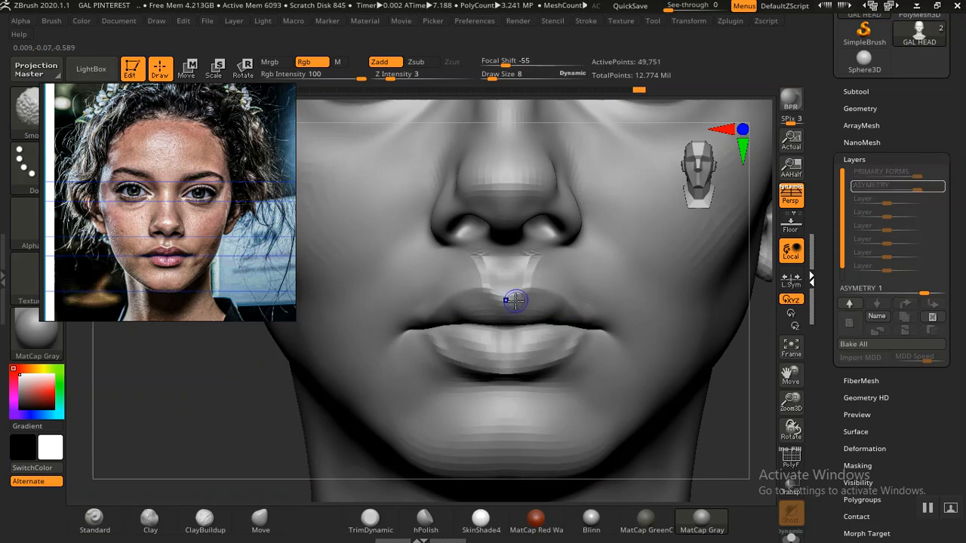
key("shift+d")
key("shift+d")
key("shift+d")
key("shift+d")
key("shift+d")
key("d")
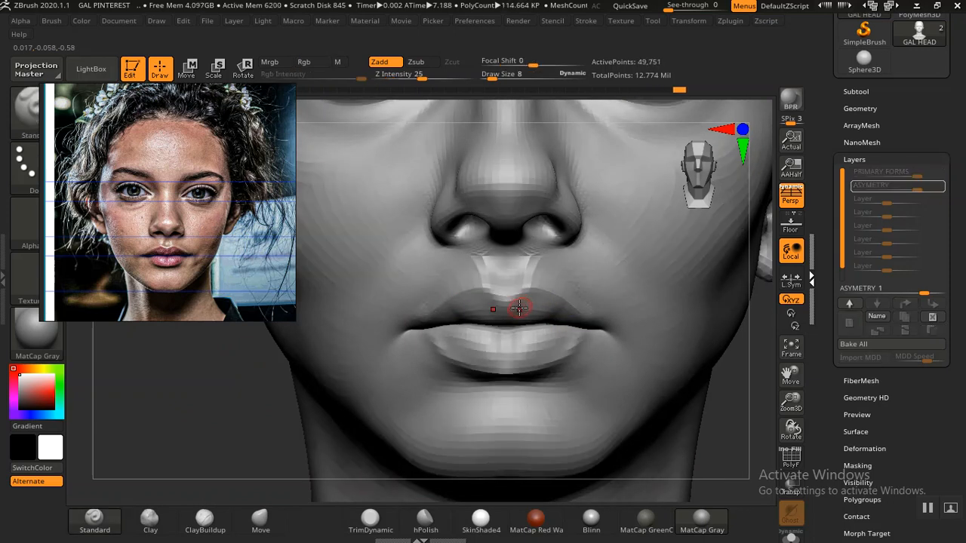
key("d")
key("shift+d")
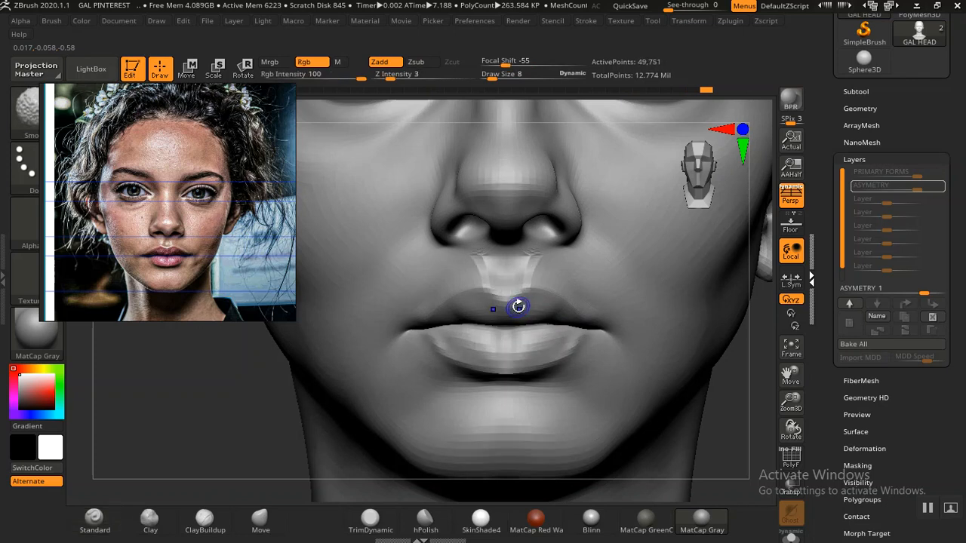
Raise the mesh to subdivision level 3 and stroke the upper part of the philtrum ridges with the Standard brush at draw size 14.
left_click(260, 520)
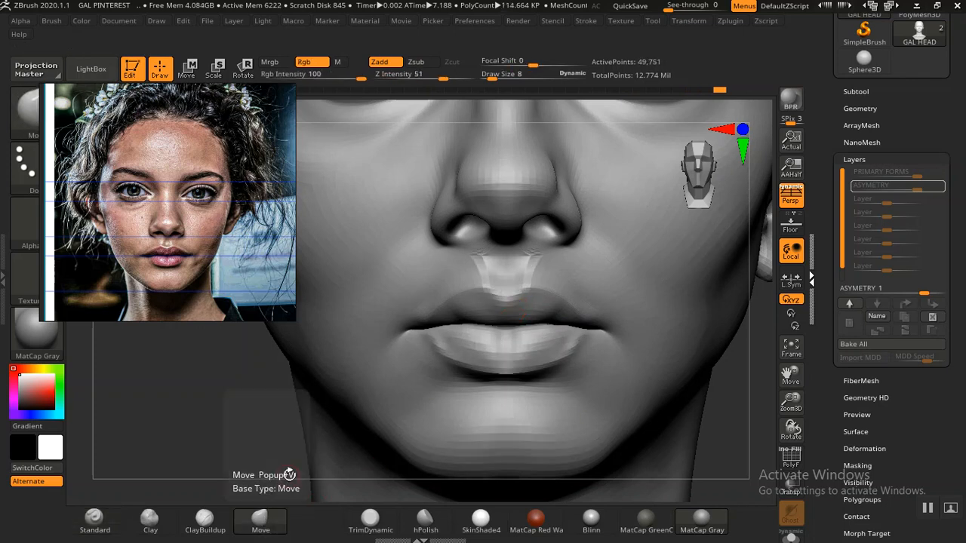
key("]")
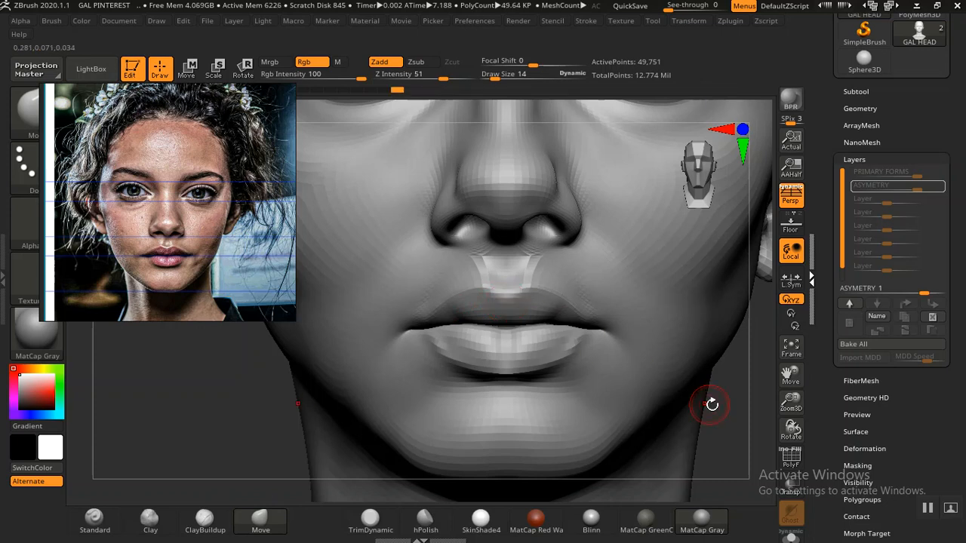
key("f")
mouse_move(705, 364)
left_mouse_down()
mouse_move(623, 382)
mouse_move(252, 416)
mouse_move(293, 392)
mouse_move(304, 400)
mouse_move(269, 438)
mouse_move(224, 446)
mouse_move(222, 435)
mouse_move(234, 452)
left_mouse_up()
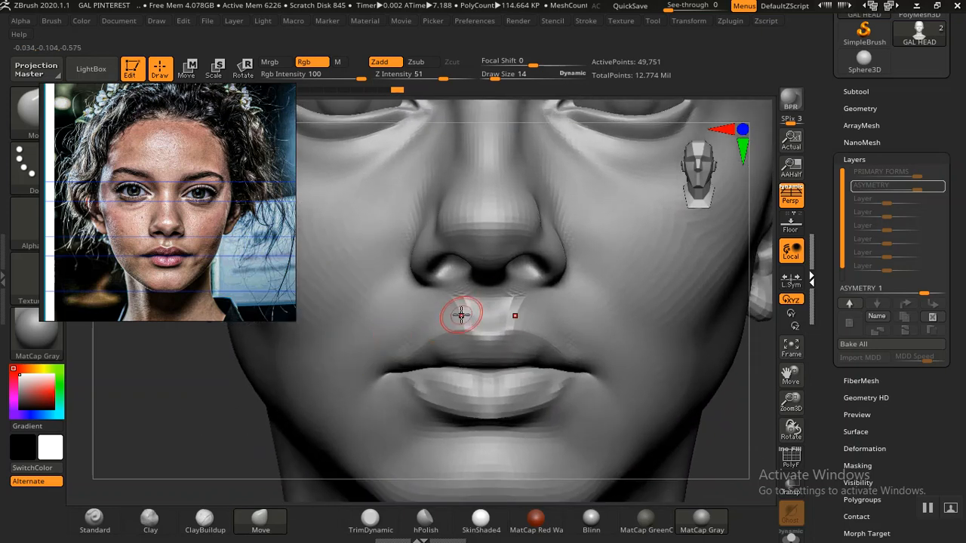
key("d")
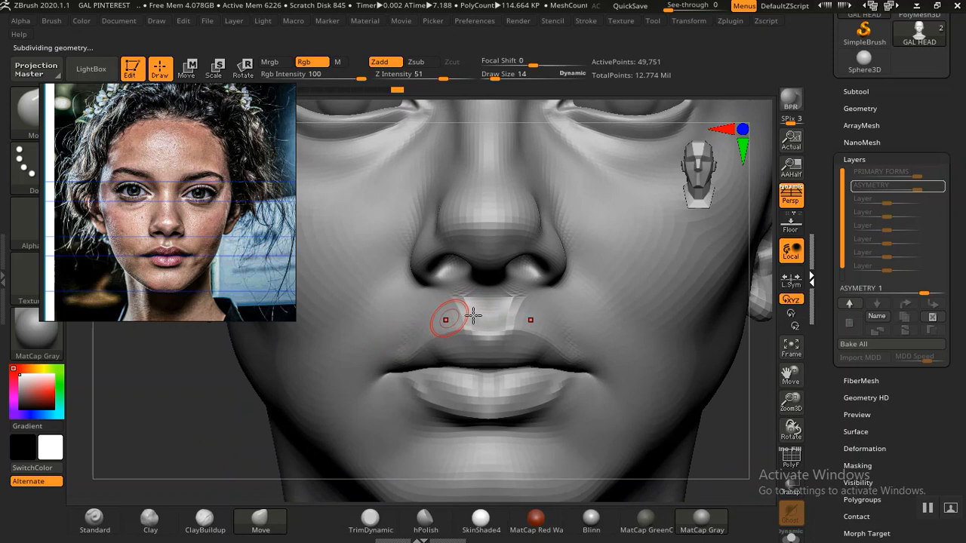
left_click(94, 517)
left_click_drag(461, 308, 467, 297)
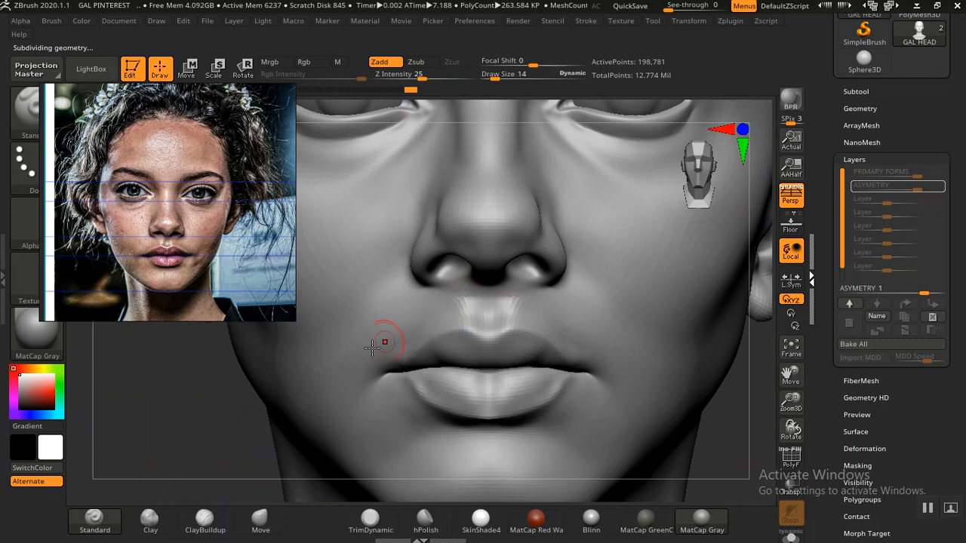
Enlarge the reference photo around the nose and lips to compare the philtrum with the sculpt.
left_click_drag(179, 410, 214, 470)
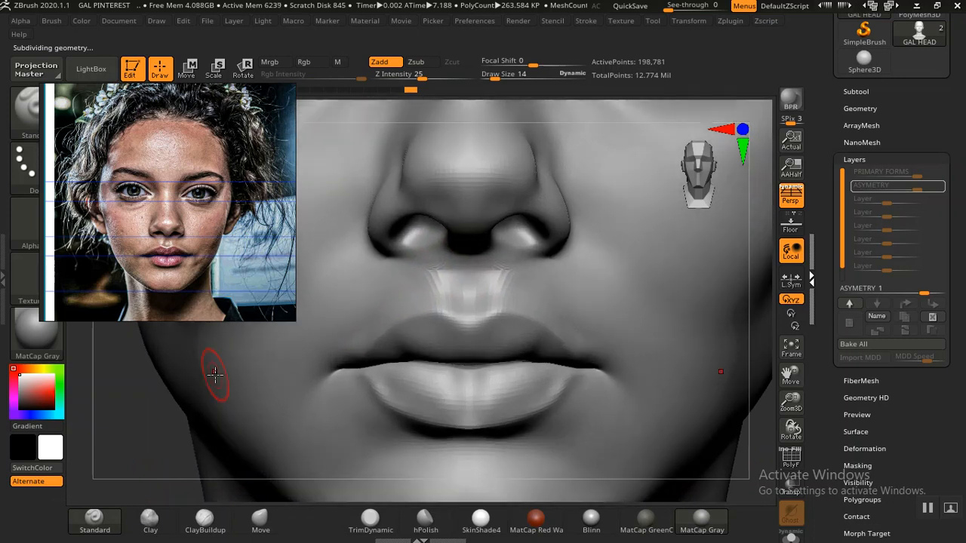
scroll(228, 199, "up", 5)
middle_click_drag(217, 206, 314, 147)
scroll(219, 206, "up", 2)
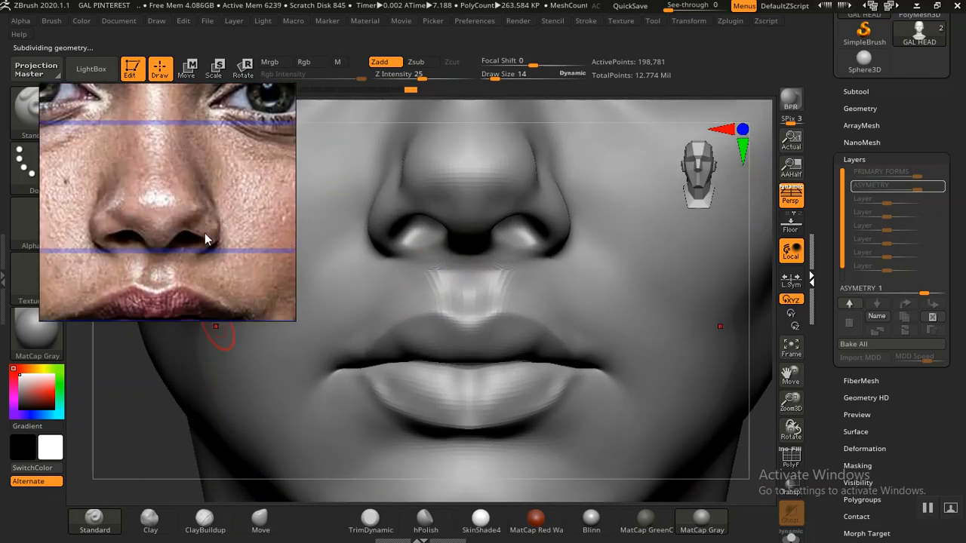
middle_click_drag(185, 250, 192, 195)
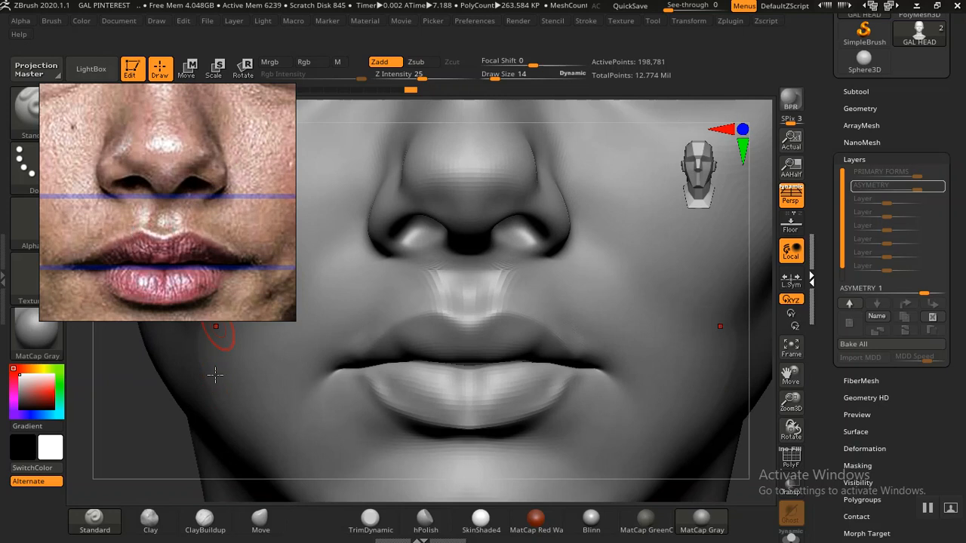
left_click_drag(148, 436, 209, 388)
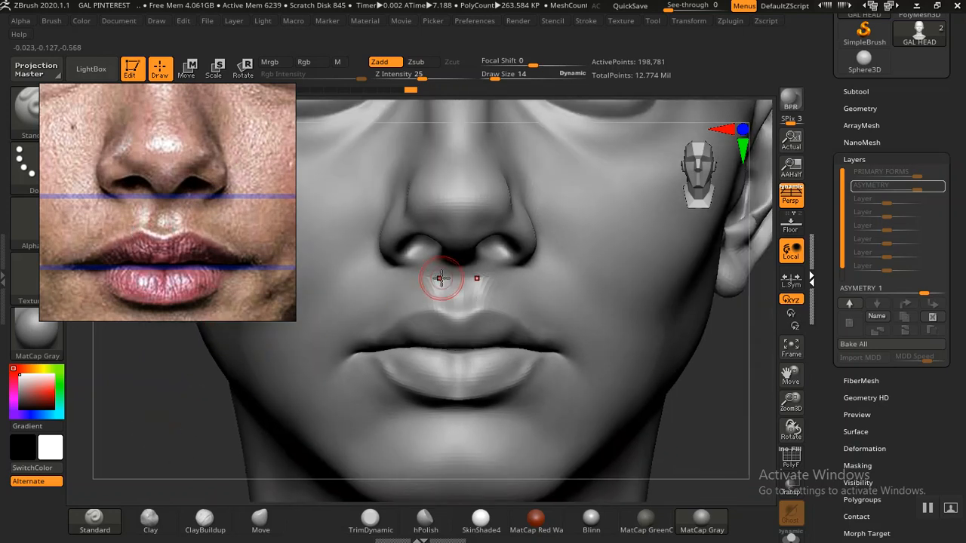
Build up the two philtrum ridges from the nose down to the upper lip and smooth their upper ends.
left_click_drag(440, 274, 442, 317)
mouse_move(212, 438)
left_mouse_down()
mouse_move(196, 431)
mouse_move(159, 361)
mouse_move(252, 491)
mouse_move(305, 520)
left_mouse_up()
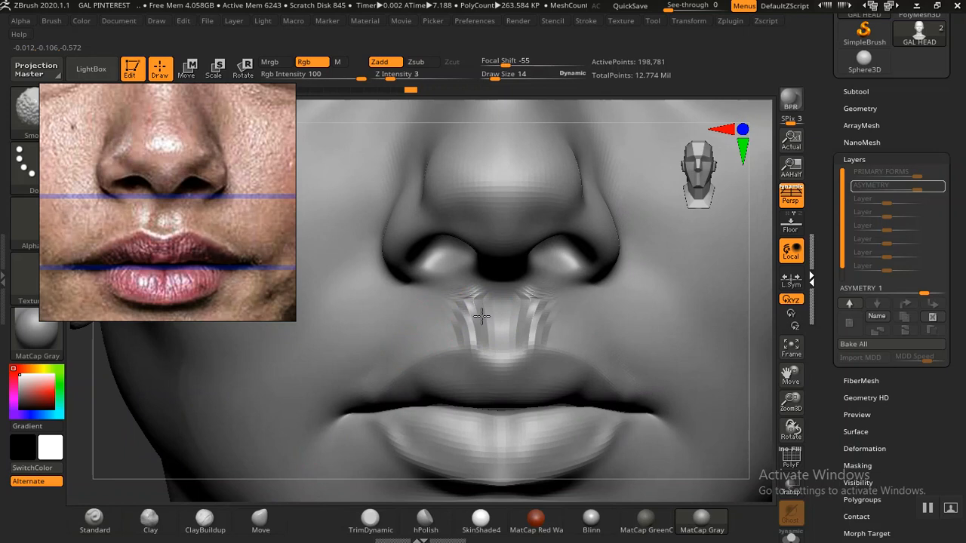
left_click_drag(476, 289, 469, 313, "shift")
left_click_drag(468, 314, 449, 308, "shift")
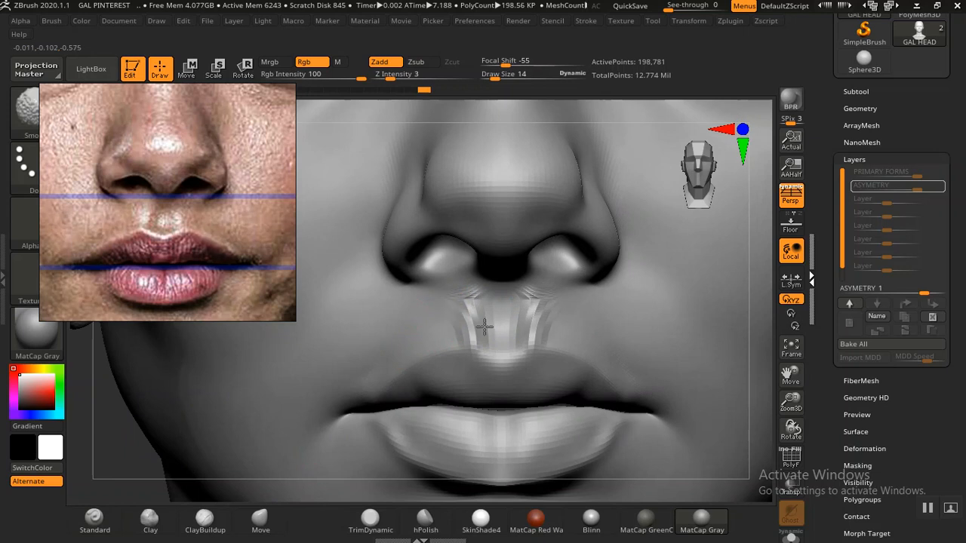
left_click_drag(475, 292, 443, 308, "shift")
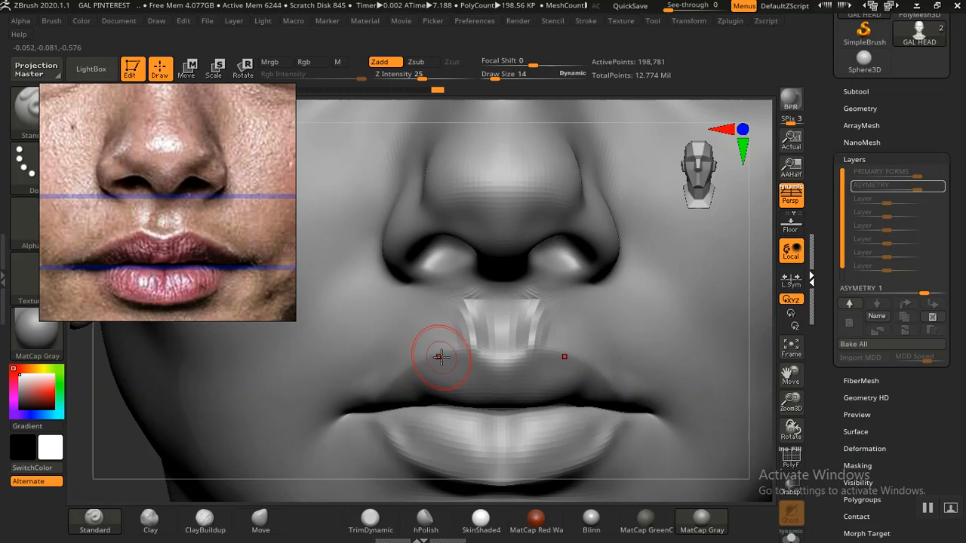
key("f")
left_click_drag(597, 365, 624, 401, "alt")
mouse_move(628, 390)
left_mouse_down()
mouse_move(632, 362)
mouse_move(679, 486)
left_mouse_up()
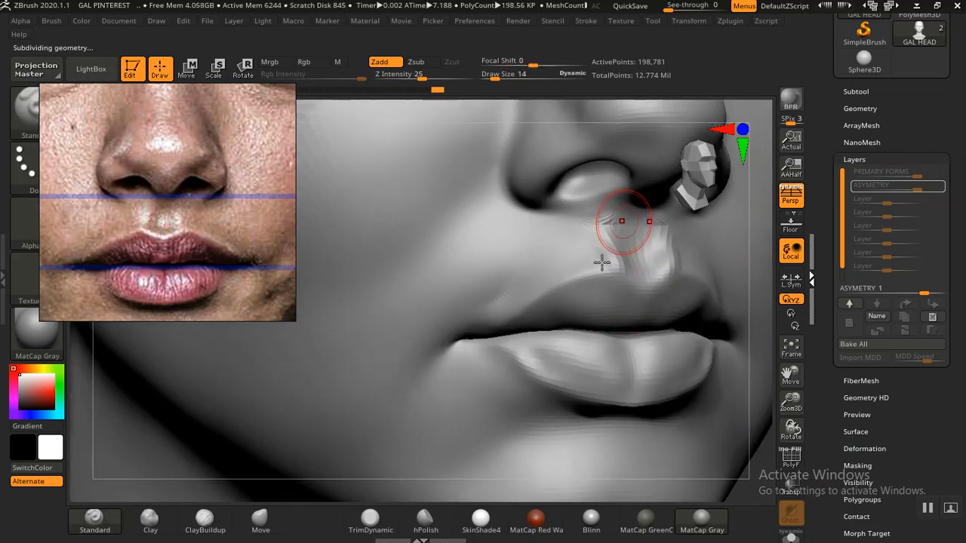
Raise the mesh one subdivision level and smooth the philtrum ridges and groove with the Smooth brush at Z Intensity 7.
key("d")
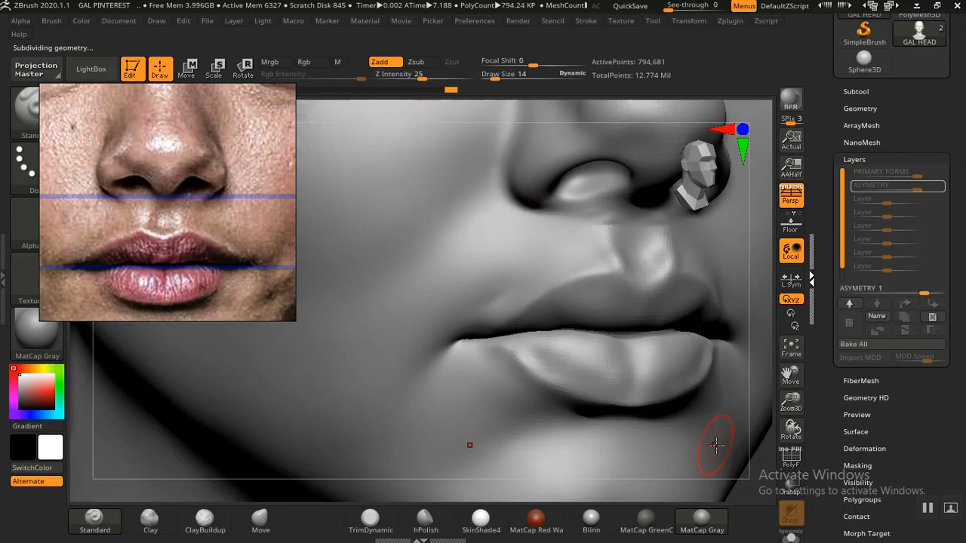
mouse_move(742, 463)
left_mouse_down("alt")
mouse_move(679, 394)
mouse_move(634, 386)
mouse_move(688, 368)
mouse_move(705, 443)
left_mouse_up("alt")
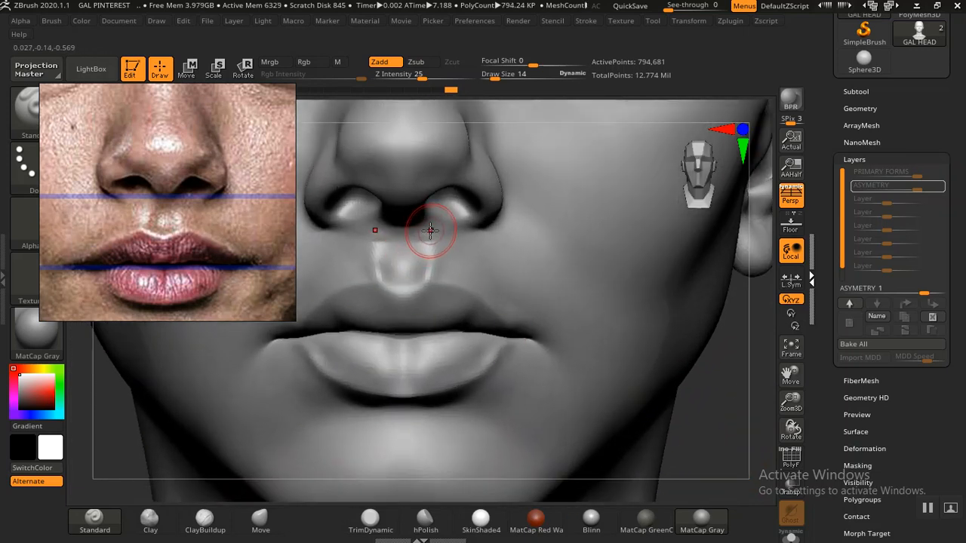
key("ctrl")
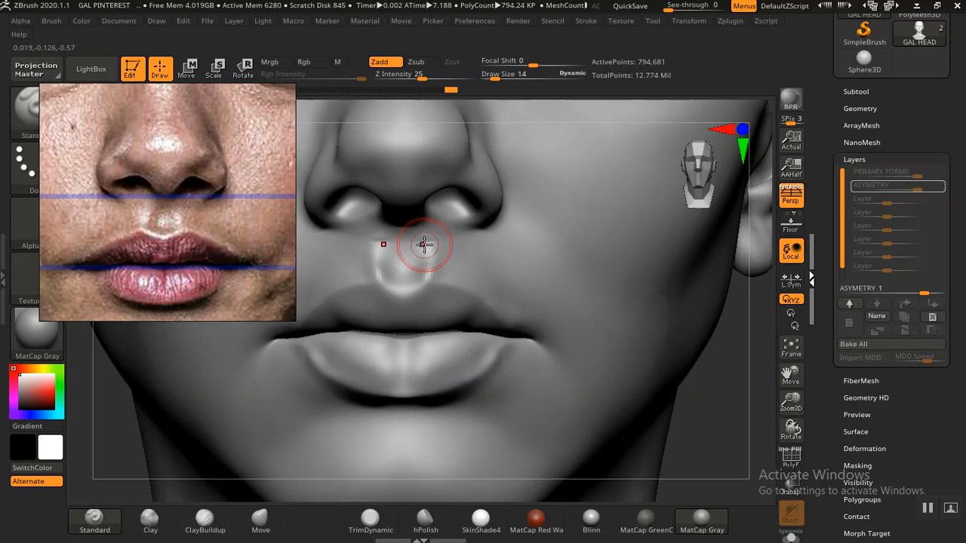
left_click_drag(388, 267, 379, 273, "shift")
left_click(398, 73, "shift")
left_click_drag(398, 73, 402, 74)
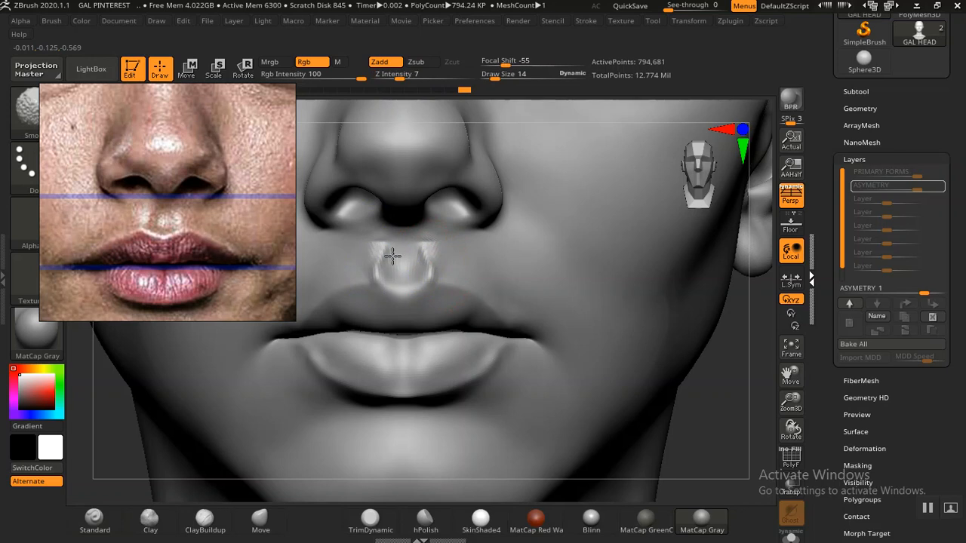
mouse_move(396, 236)
left_mouse_down("shift")
mouse_move(375, 240)
mouse_move(395, 276)
left_mouse_up("shift")
Check the philtrum against the whole face, undo its recent smoothing strokes and retry a light smoothing inside the groove.
left_click_drag(706, 390, 626, 316, "alt")
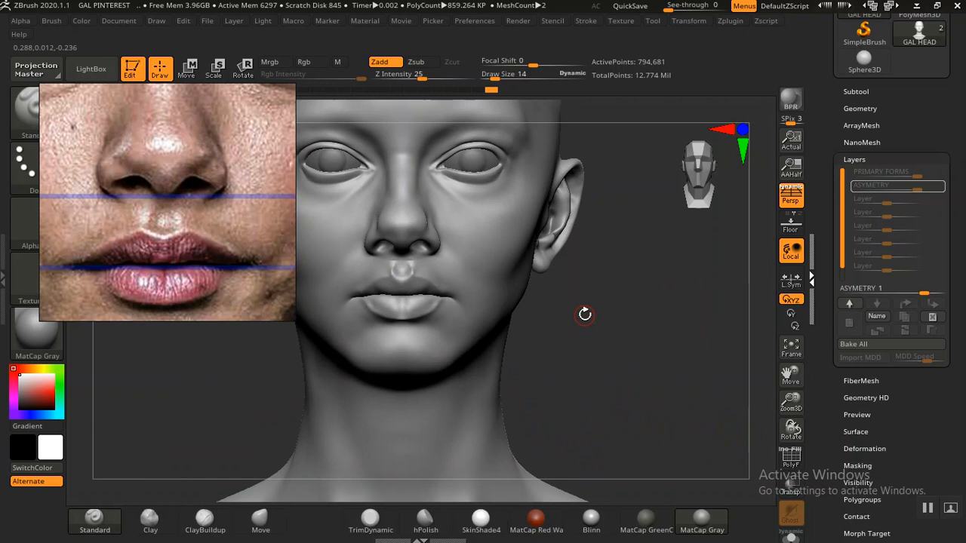
mouse_move(600, 352)
left_mouse_down("alt")
mouse_move(699, 489)
mouse_move(738, 519)
left_mouse_up("alt")
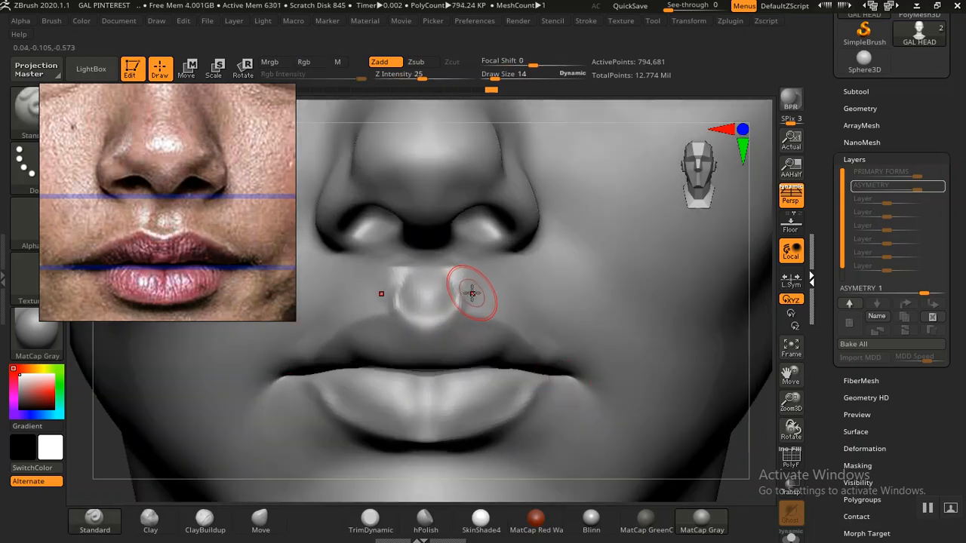
key("ctrl")
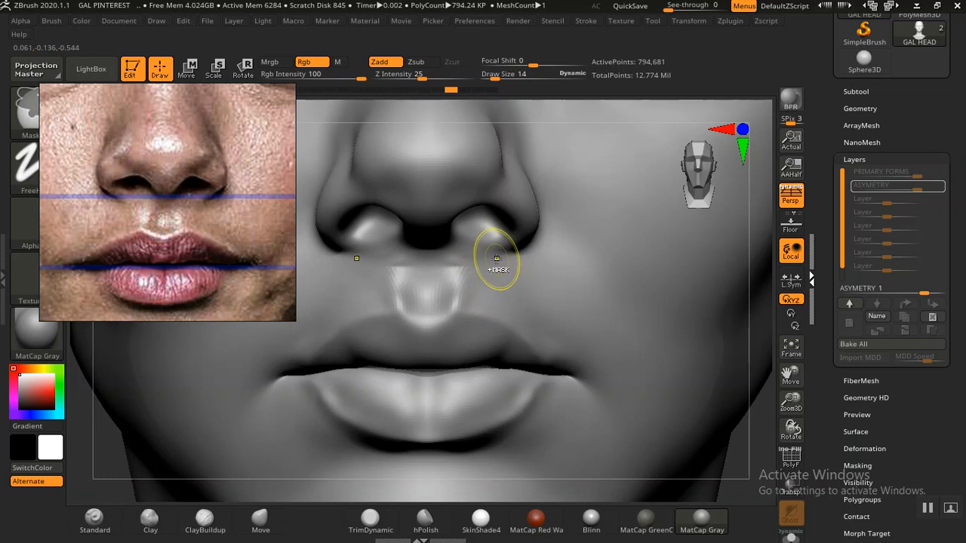
left_click_drag(410, 297, 407, 290, "shift")
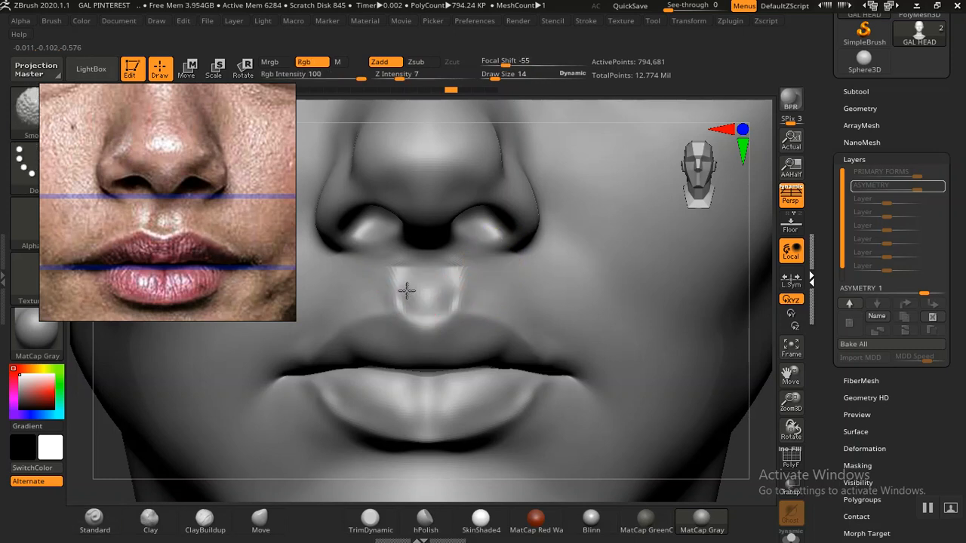
Examine the whole head beside the reference photo's eye, cheek and nose area to compare the forms below the eye.
key("f")
left_click_drag(578, 302, 582, 369, "alt")
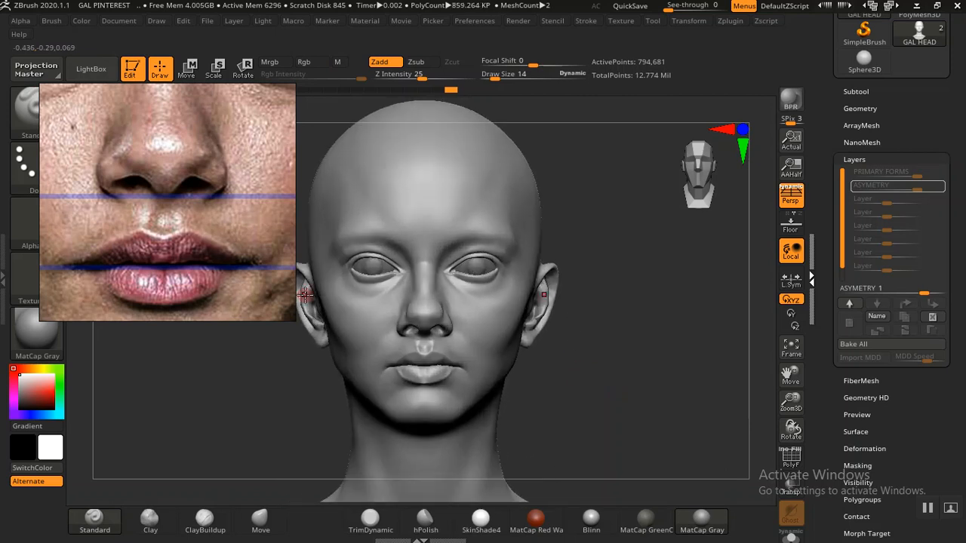
middle_click_drag(160, 182, 163, 255)
middle_click_drag(216, 191, 244, 236)
middle_click_drag(147, 236, 209, 193)
middle_click_drag(169, 220, 167, 214)
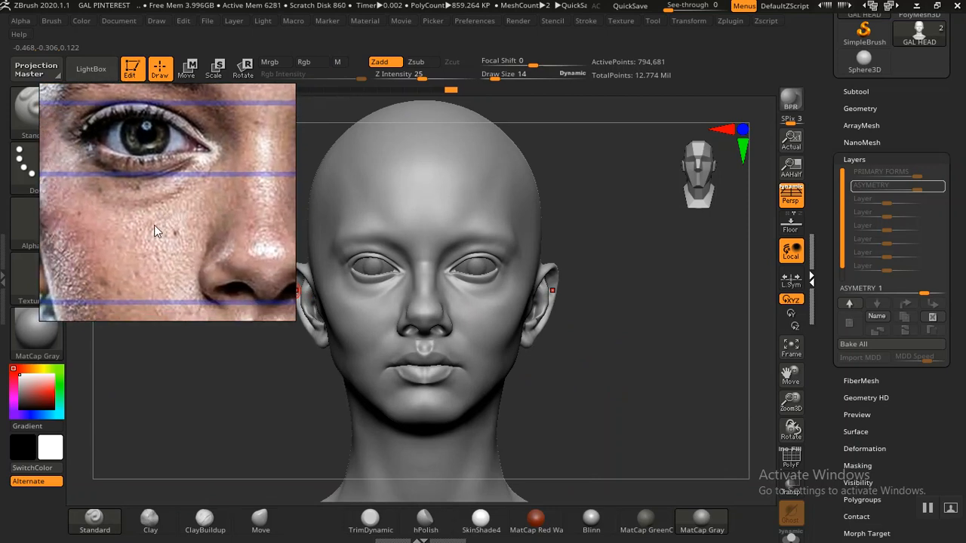
left_click_drag(614, 384, 672, 372, "alt")
middle_click_drag(173, 212, 128, 178)
Lower the mesh three subdivision levels to rework the area below the eye and its inner corner.
left_click_drag(305, 364, 447, 482)
left_click_drag(208, 397, 299, 446)
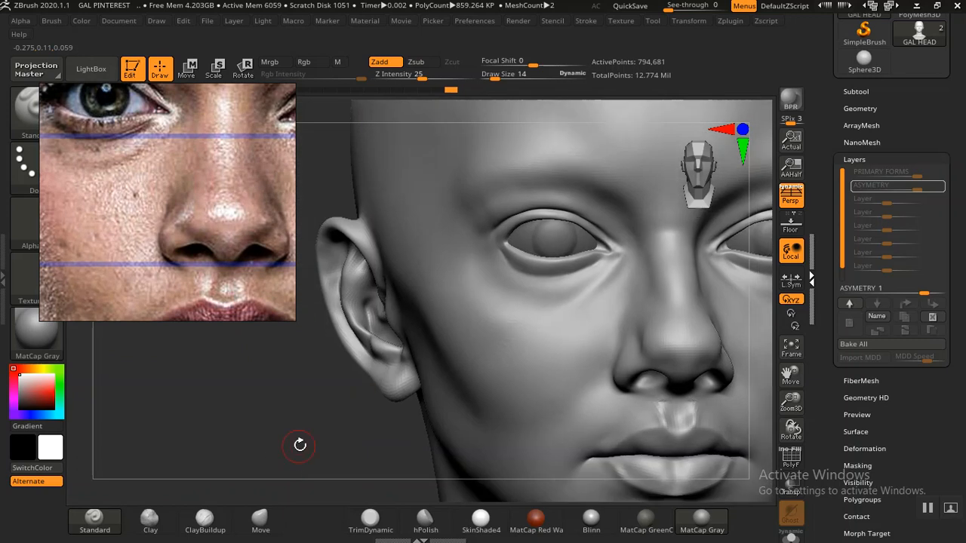
left_click_drag(286, 406, 334, 512, "alt")
mouse_move(224, 453)
left_mouse_down("alt")
mouse_move(293, 491)
mouse_move(316, 517)
left_mouse_up("alt")
key("shift")
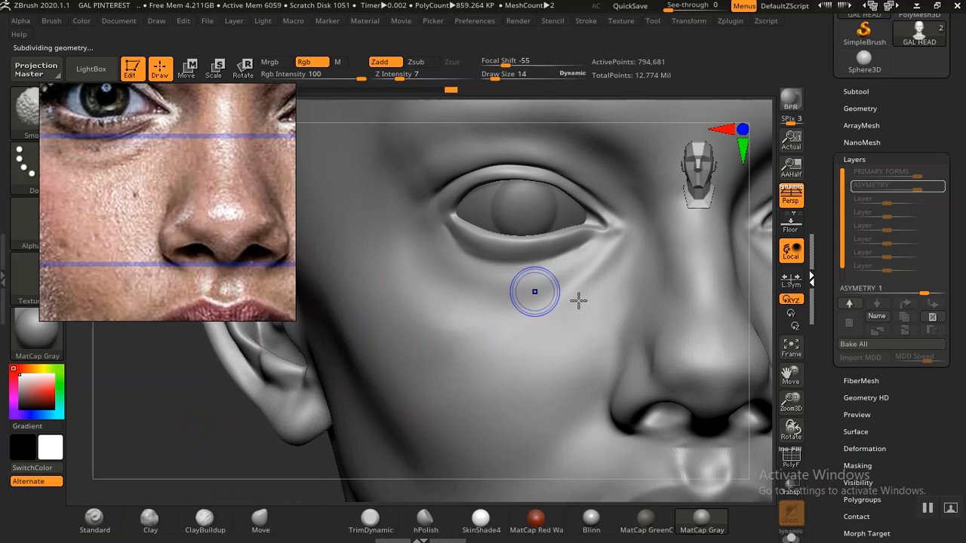
key("shift+d")
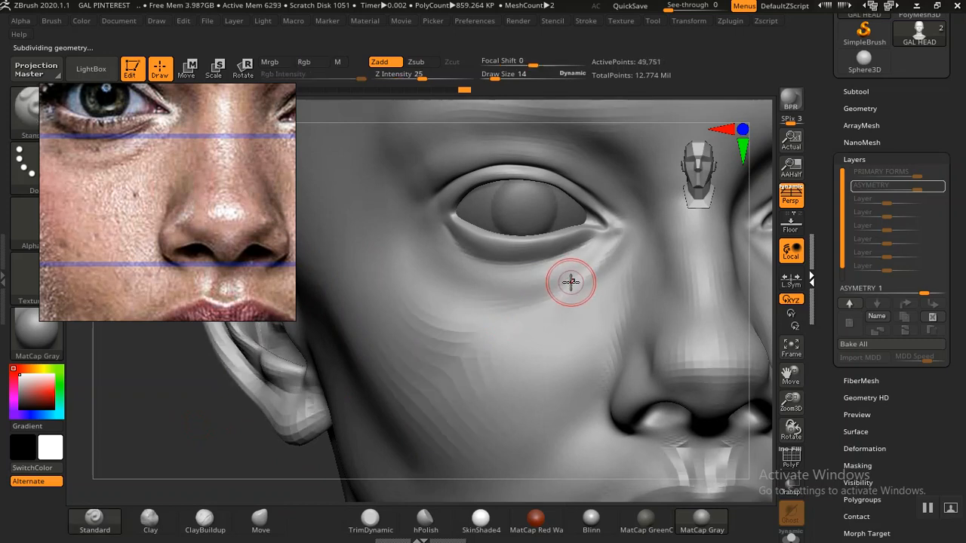
key("shift+d")
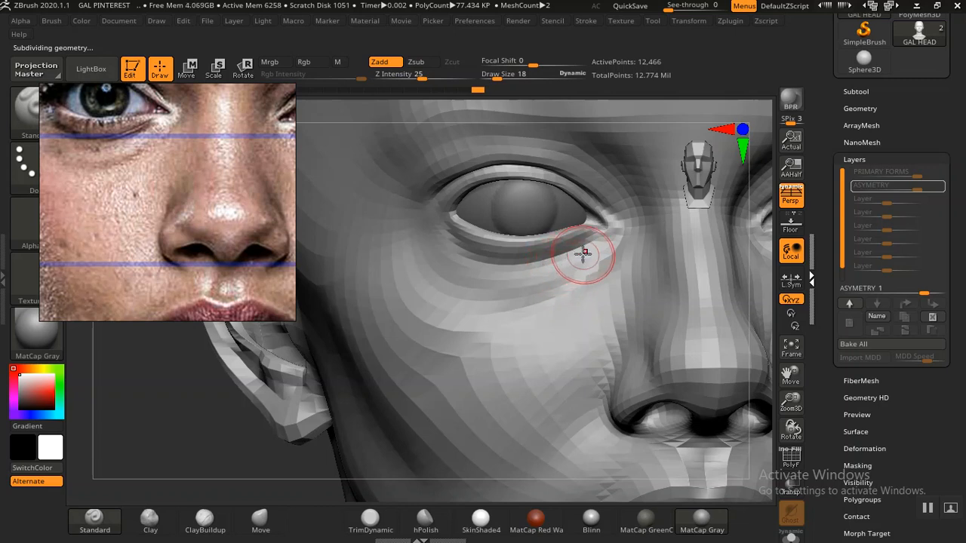
Undo the strong under-eye stroke and try softer strokes there with the Standard brush at Z Intensity 6 and draw size 18.
key("ctrl")
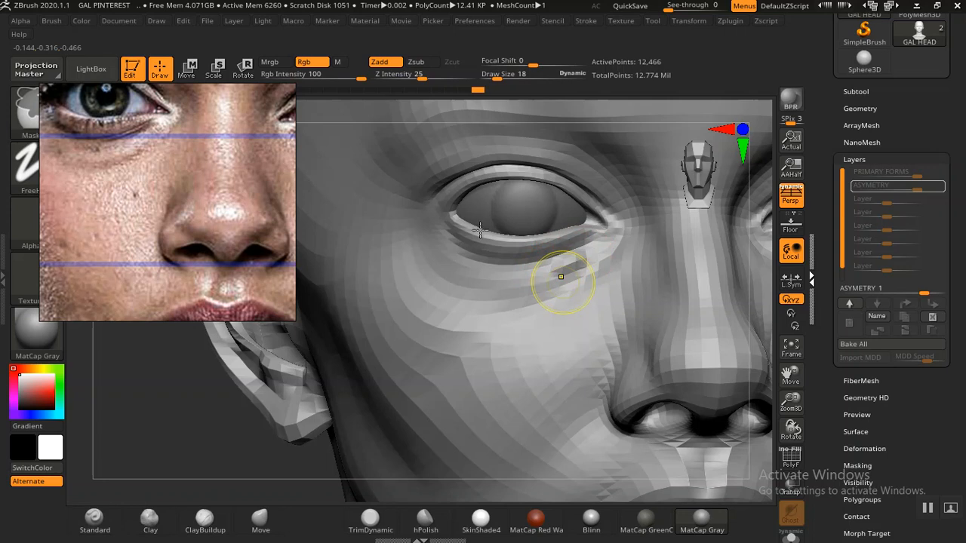
key("ctrl+z")
left_click_drag(418, 77, 396, 78)
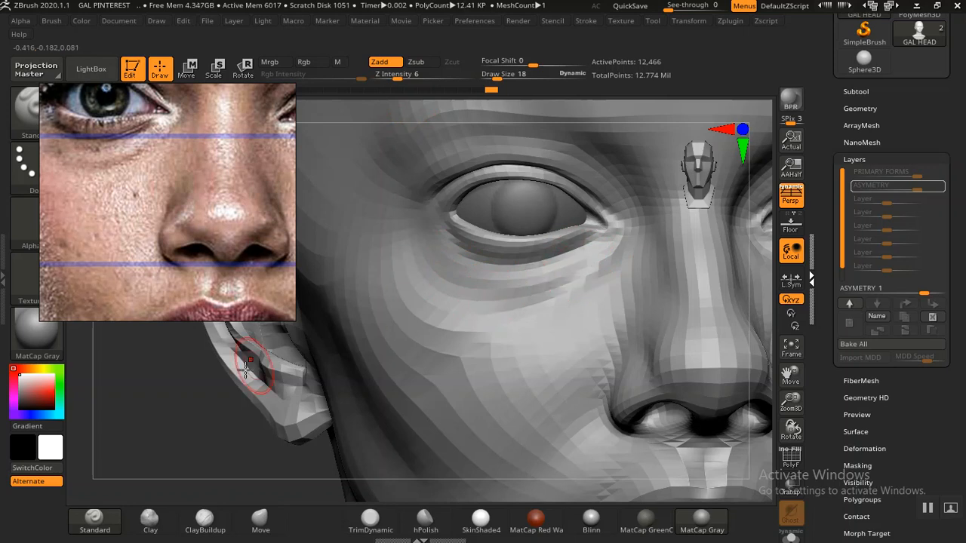
left_click_drag(146, 364, 100, 372, "alt")
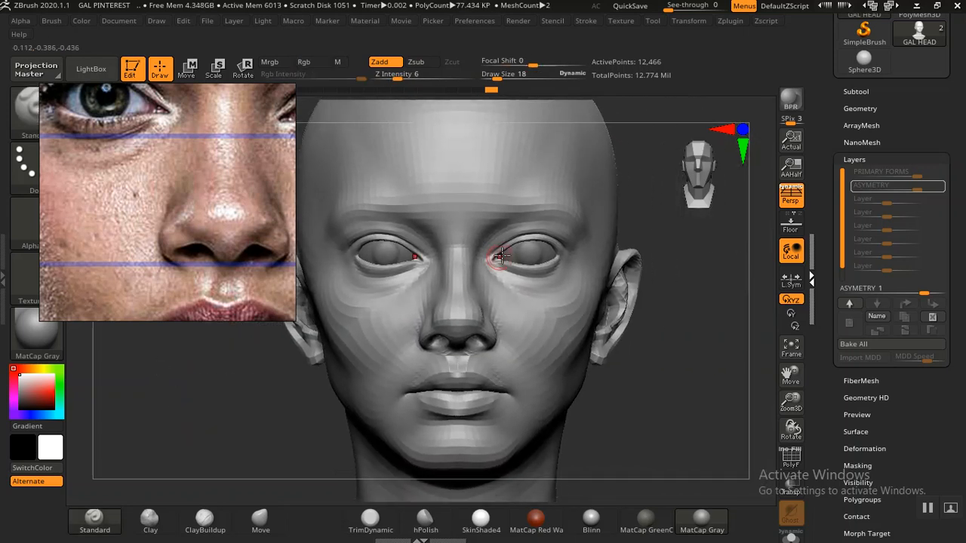
mouse_move(256, 411)
left_mouse_down("alt")
mouse_move(267, 388)
mouse_move(305, 431)
mouse_move(250, 410)
mouse_move(278, 436)
left_mouse_up("alt")
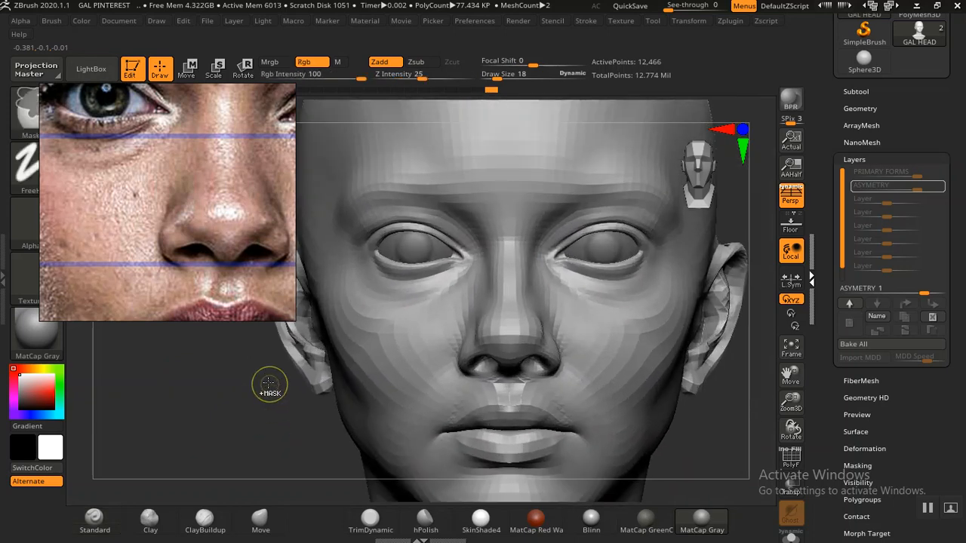
left_click_drag(260, 400, 339, 362, "alt")
left_click_drag(231, 391, 509, 285, "alt")
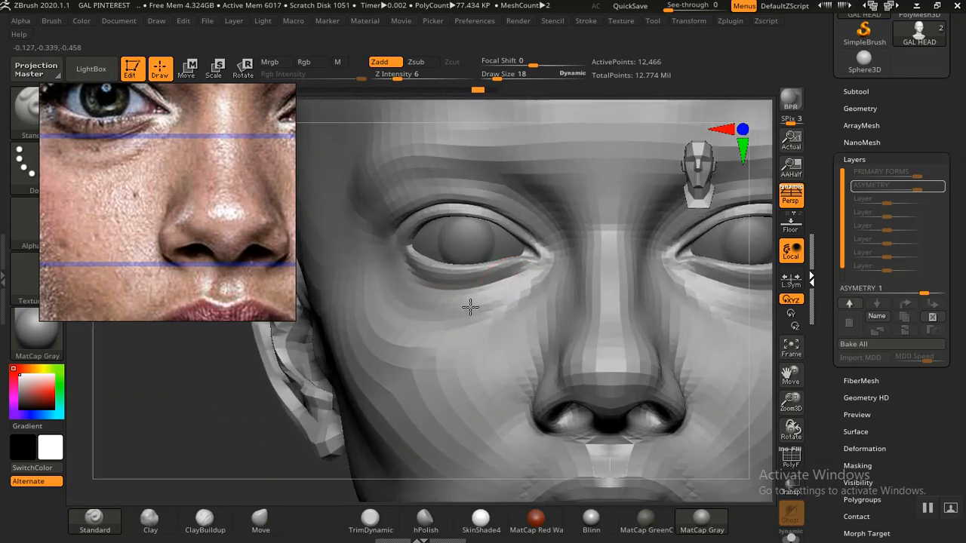
Compare the nose with the reference, then stroke the creases between the nose tip and nostril wings at draw size 22 and smooth them.
left_click_drag(194, 435, 155, 390, "alt")
left_click_drag(267, 391, 125, 415, "alt")
middle_click_drag(205, 239, 202, 209)
left_click_drag(640, 410, 640, 457, "shift")
left_click_drag(172, 449, 276, 431)
left_click_drag(159, 453, 199, 459, "alt")
left_click_drag(168, 422, 199, 447)
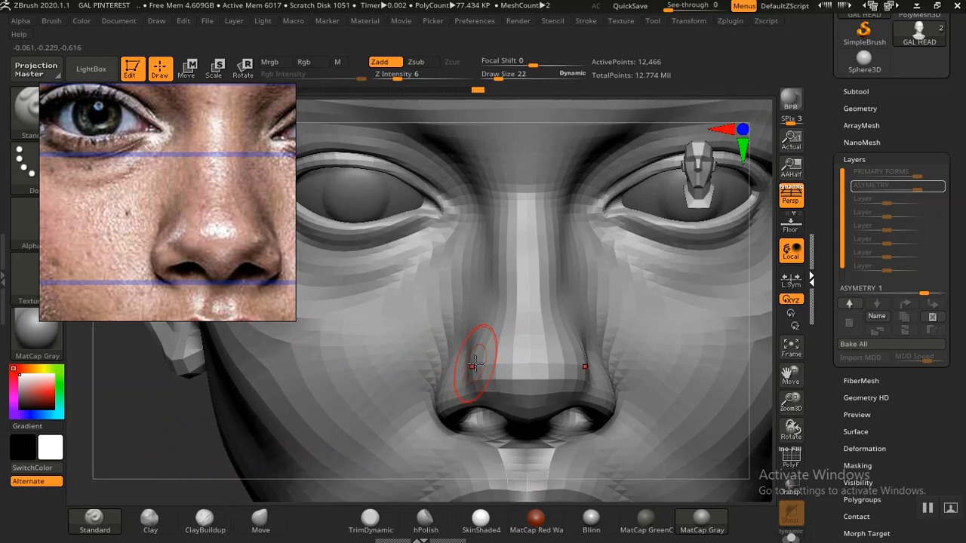
left_click_drag(187, 437, 227, 471)
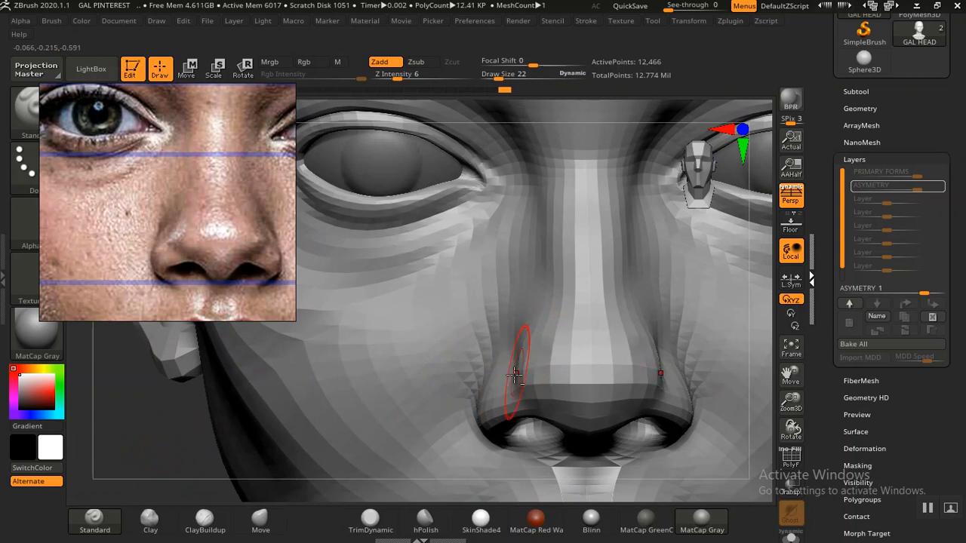
mouse_move(158, 459)
left_mouse_down()
mouse_move(176, 445)
mouse_move(183, 483)
left_mouse_up()
left_click_drag(468, 316, 468, 329, "shift")
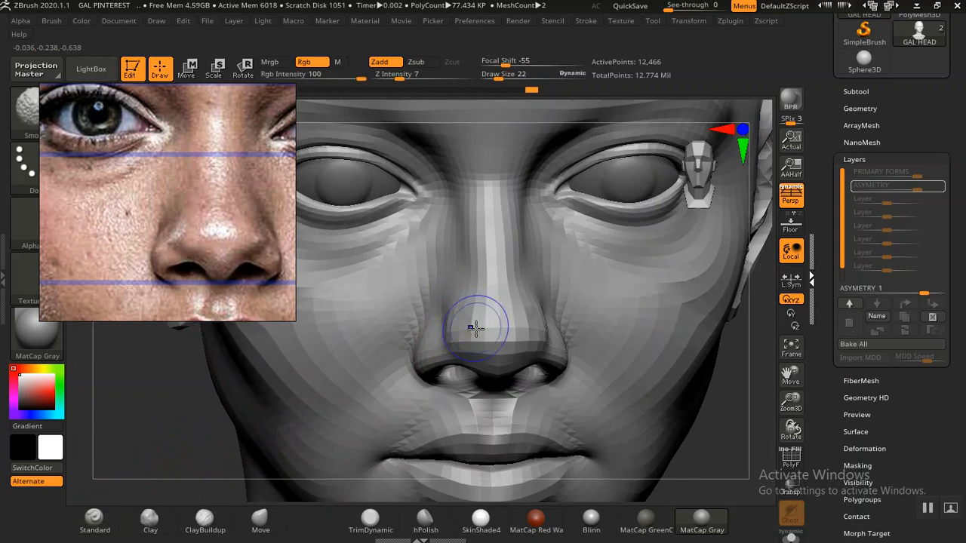
Refine the nostril wings' outer edges and smooth the lower nose, checking the shape from several angles.
mouse_move(729, 433)
left_mouse_down("alt")
mouse_move(694, 379)
mouse_move(649, 367)
left_mouse_up("alt")
left_click_drag(697, 439, 549, 424)
mouse_move(423, 372)
left_mouse_down()
mouse_move(428, 412)
mouse_move(446, 433)
mouse_move(459, 483)
left_mouse_up()
left_click_drag(477, 288, 504, 277, "shift")
left_click_drag(333, 408, 679, 384)
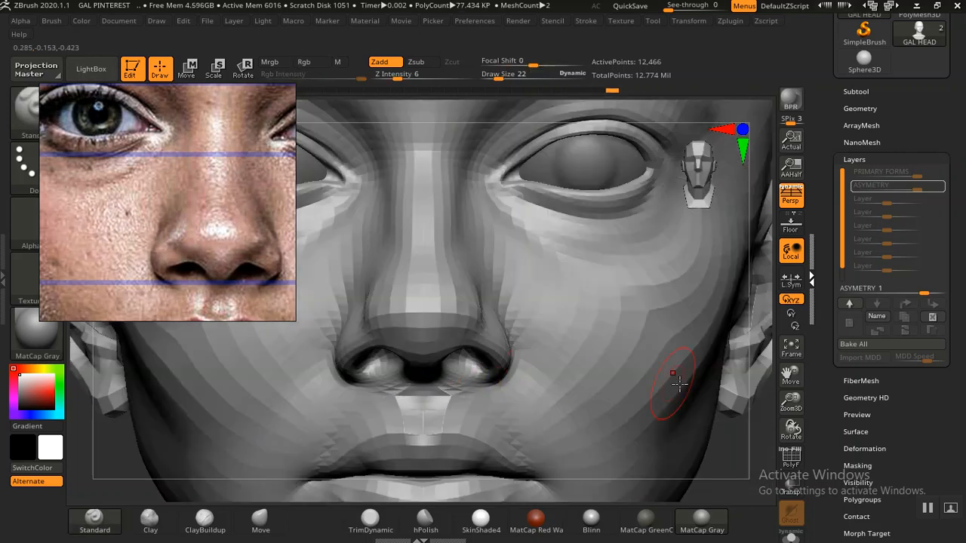
left_click_drag(718, 424, 634, 362, "alt")
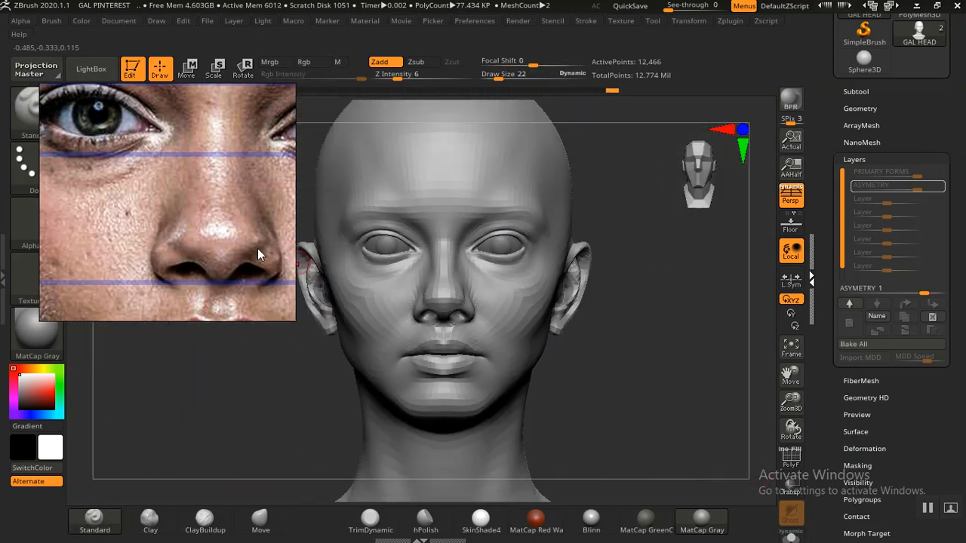
Compare the mouth and chin with the reference photo and reshape the front of the chin with light strokes.
left_click_drag(611, 397, 672, 401, "alt")
left_click_drag(140, 272, 168, 242)
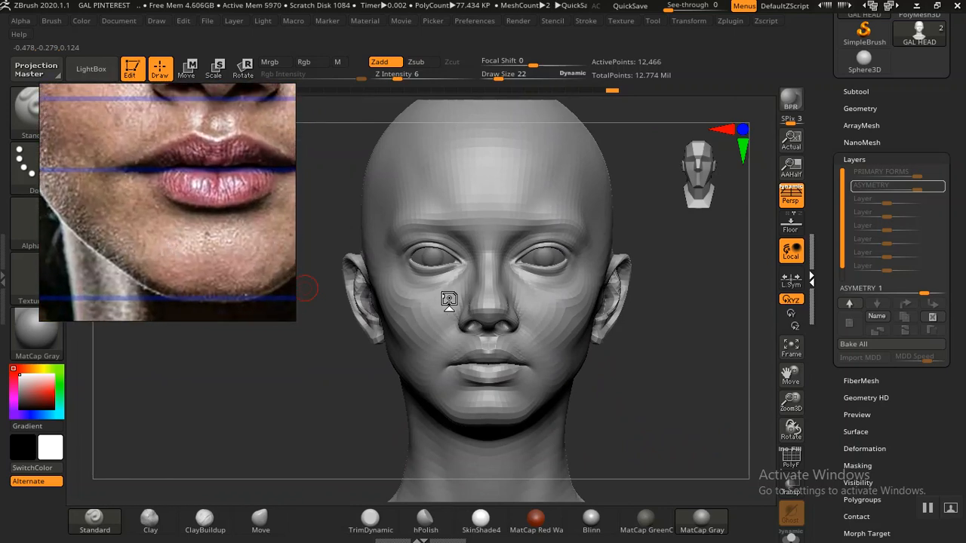
left_click_drag(680, 365, 740, 421)
left_click_drag(740, 291, 738, 147, "alt")
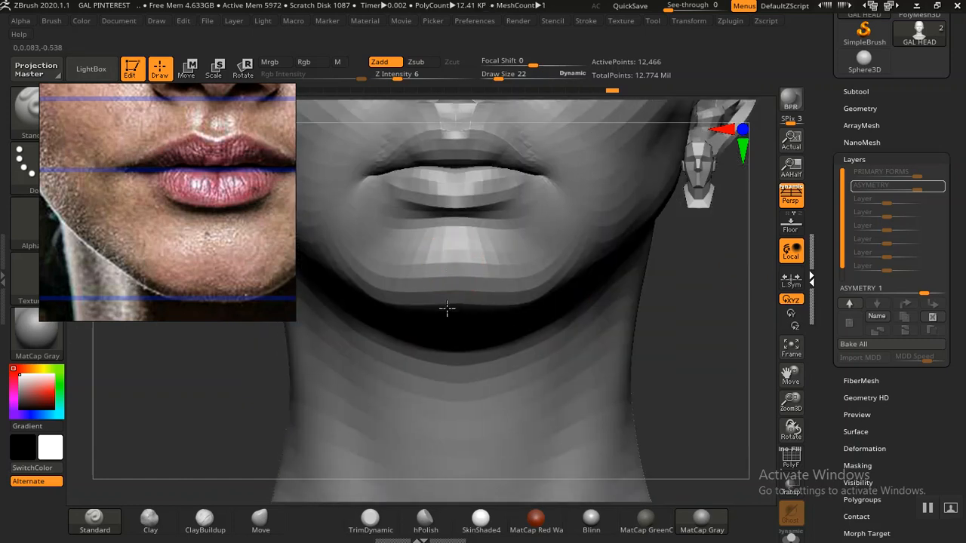
left_click_drag(715, 316, 655, 323)
left_click_drag(345, 352, 358, 438, "alt")
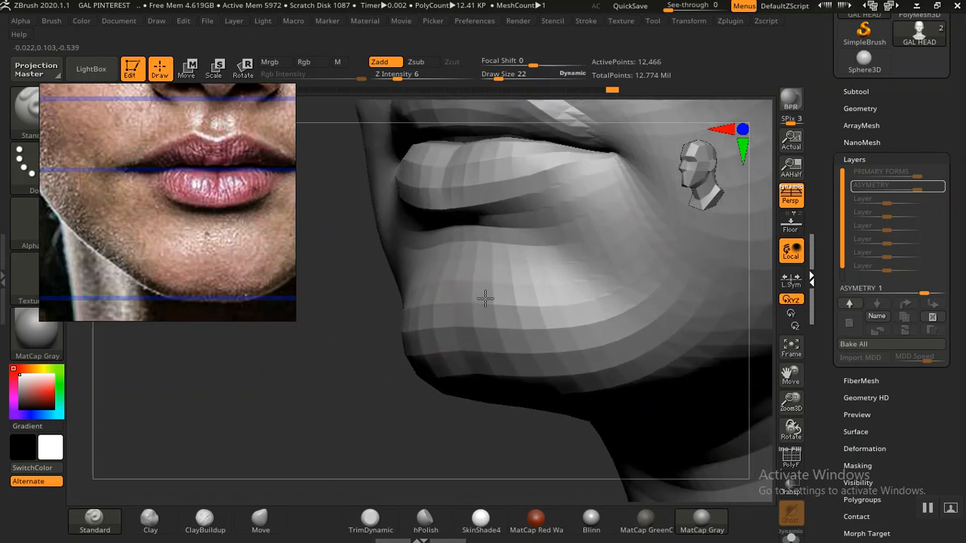
left_click_drag(310, 344, 370, 345)
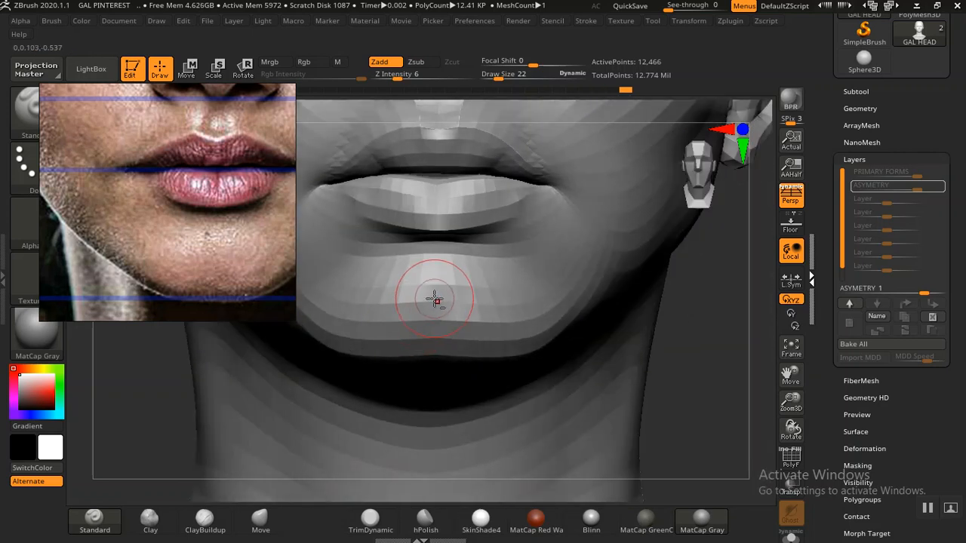
key("shift")
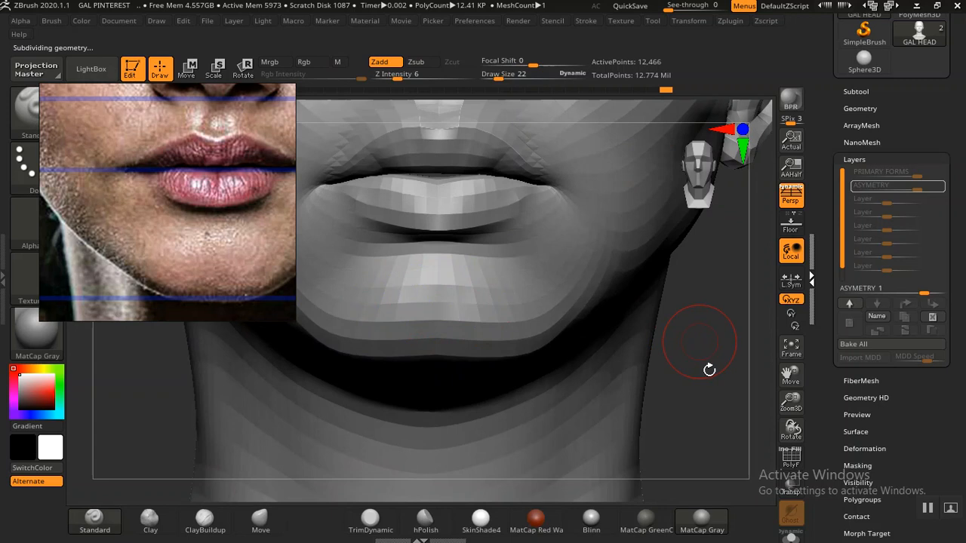
Raise the mesh one subdivision level and bring the reference photo's nose into view for comparison with the full face.
key("d")
left_click_drag(712, 378, 695, 446, "alt")
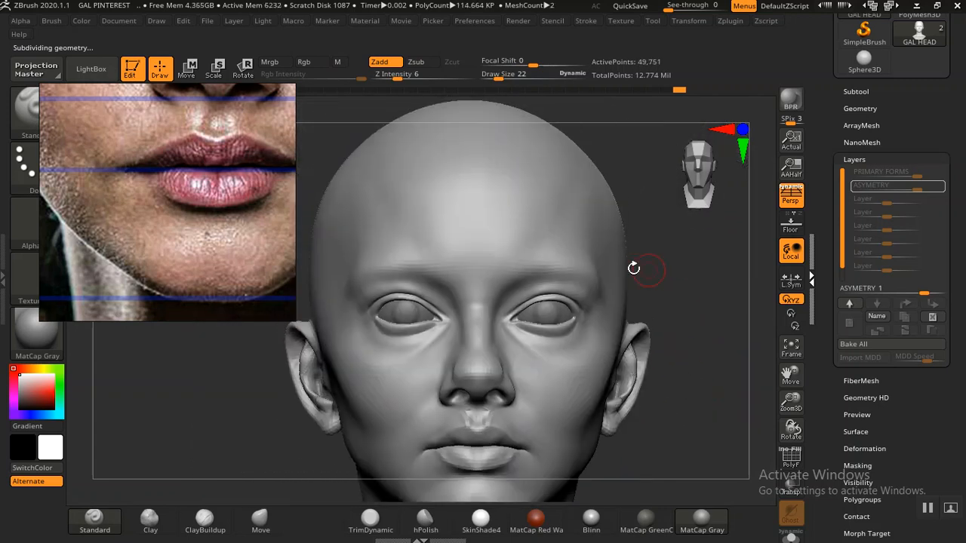
left_click_drag(669, 233, 646, 249)
middle_click_drag(141, 152, 140, 253)
mouse_move(160, 139)
middle_mouse_down()
mouse_move(153, 225)
mouse_move(174, 177)
mouse_move(173, 190)
mouse_move(167, 167)
middle_mouse_up()
middle_click_drag(199, 218, 195, 204)
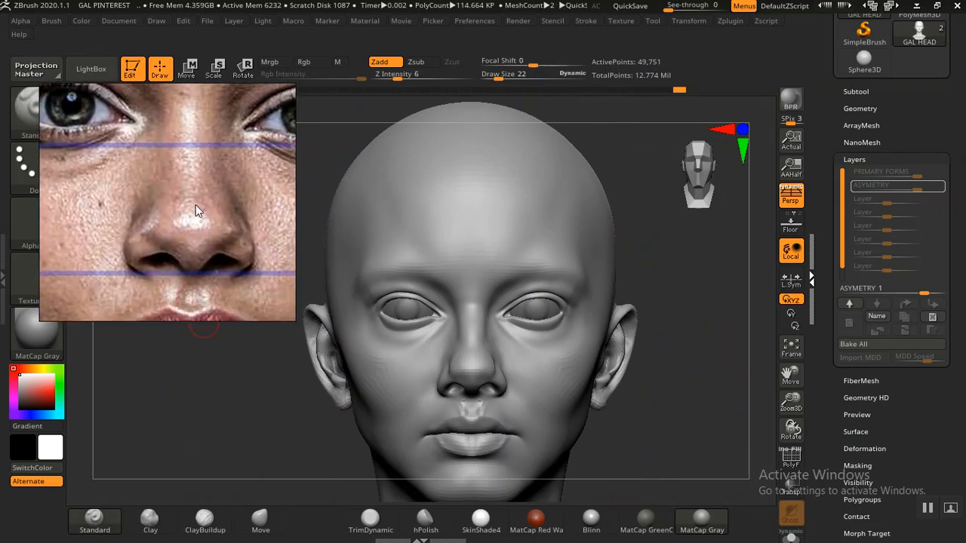
left_click_drag(722, 346, 714, 326)
Reduce the draw size to 10 and try to refine the crease above the nostril wing, checking it against the full face.
left_click_drag(696, 379, 724, 437, "alt")
mouse_move(706, 359)
left_mouse_down("alt")
mouse_move(719, 417)
mouse_move(223, 367)
mouse_move(229, 394)
mouse_move(291, 455)
mouse_move(266, 502)
left_mouse_up("alt")
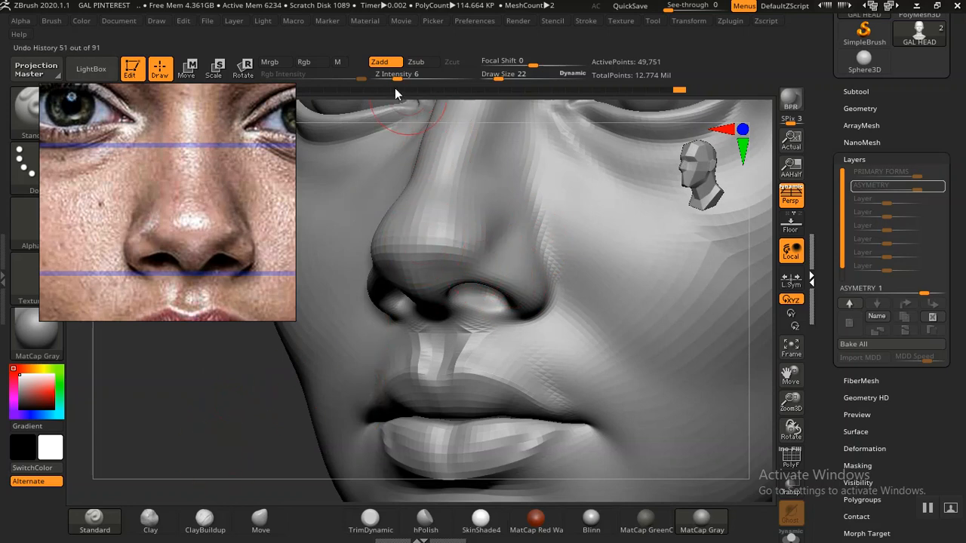
key("bracketleft")
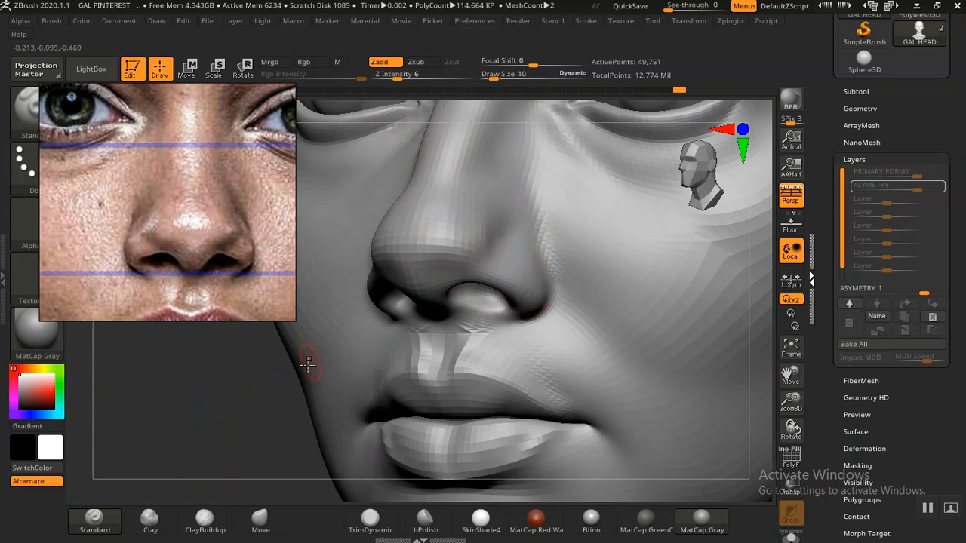
mouse_move(233, 426)
left_mouse_down()
mouse_move(233, 414)
mouse_move(274, 427)
mouse_move(198, 406)
mouse_move(211, 510)
left_mouse_up()
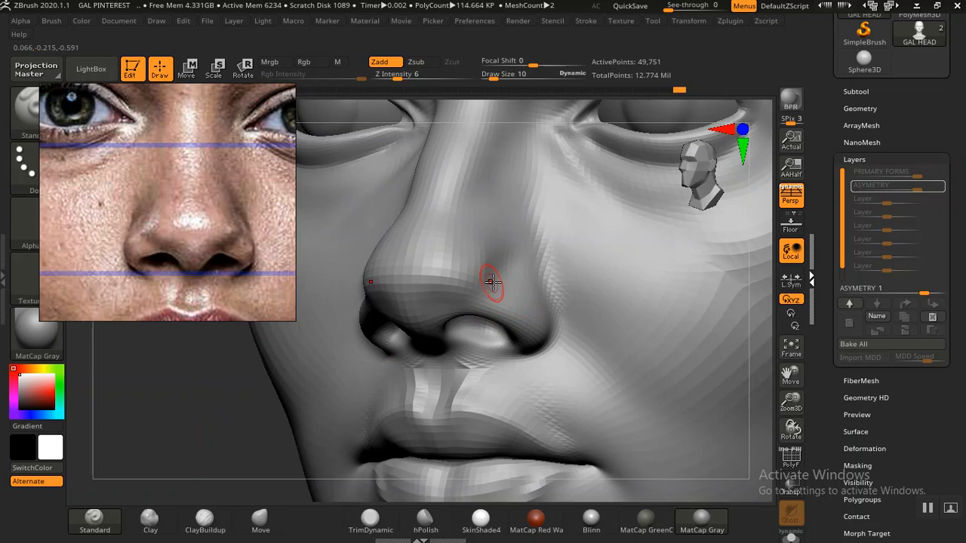
key("ctrl")
left_click_drag(231, 420, 158, 367, "alt")
left_click_drag(158, 368, 256, 390)
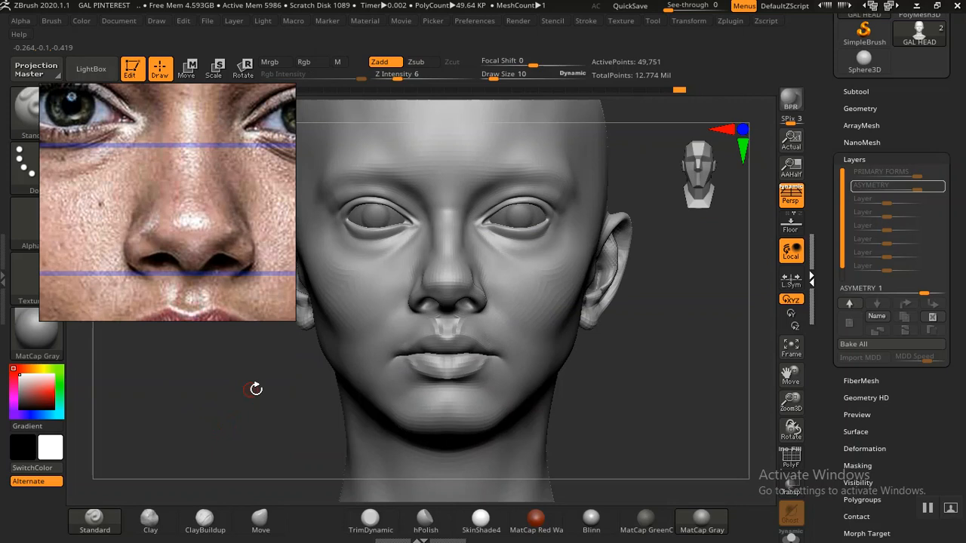
Smooth the side of the nostril wing and check the lower nose's shape from both sides.
left_click_drag(219, 416, 341, 513, "alt")
left_click_drag(179, 451, 108, 443)
left_click_drag(278, 490, 302, 460, "alt")
left_click_drag(156, 467, 102, 462)
left_click_drag(228, 435, 296, 480, "alt")
mouse_move(516, 328)
left_mouse_down("shift")
mouse_move(489, 328)
mouse_move(516, 345)
left_mouse_up("shift")
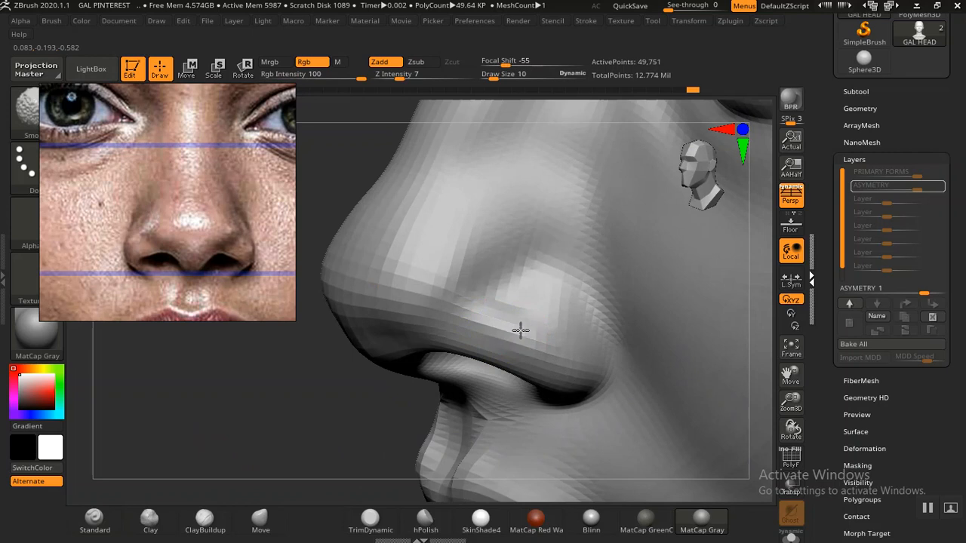
mouse_move(226, 410)
left_mouse_down()
mouse_move(324, 399)
mouse_move(336, 307)
left_mouse_up()
mouse_move(696, 356)
left_mouse_down()
mouse_move(420, 302)
mouse_move(436, 279)
left_mouse_up()
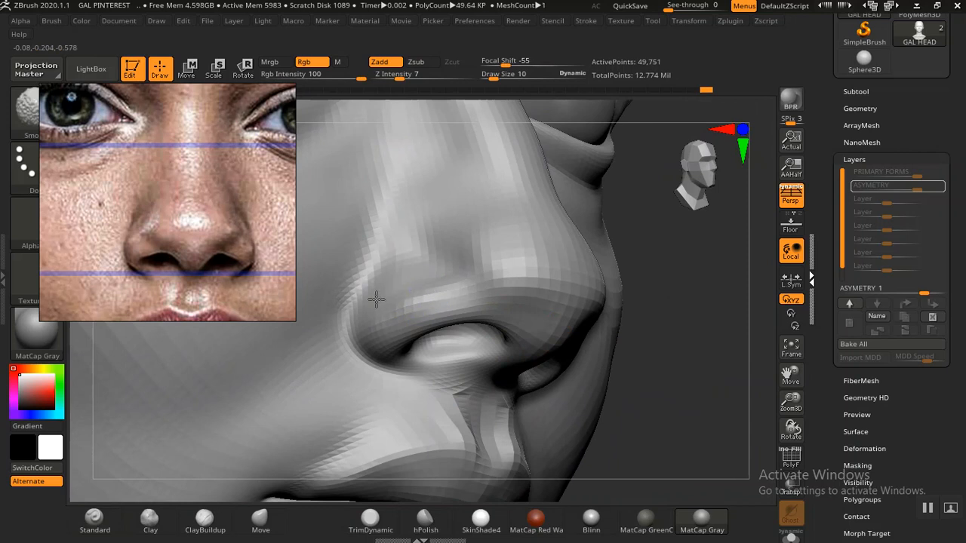
Apply the Blinn material to the head and examine the nose close up under its highlights.
key("f")
left_click_drag(638, 293, 629, 304, "shift")
left_click_drag(669, 373, 498, 377, "alt")
left_click_drag(256, 369, 519, 538, "alt")
left_click(591, 521)
left_click_drag(420, 406, 385, 478)
mouse_move(551, 402)
left_mouse_down("shift")
mouse_move(582, 424)
mouse_move(563, 391)
left_mouse_up("shift")
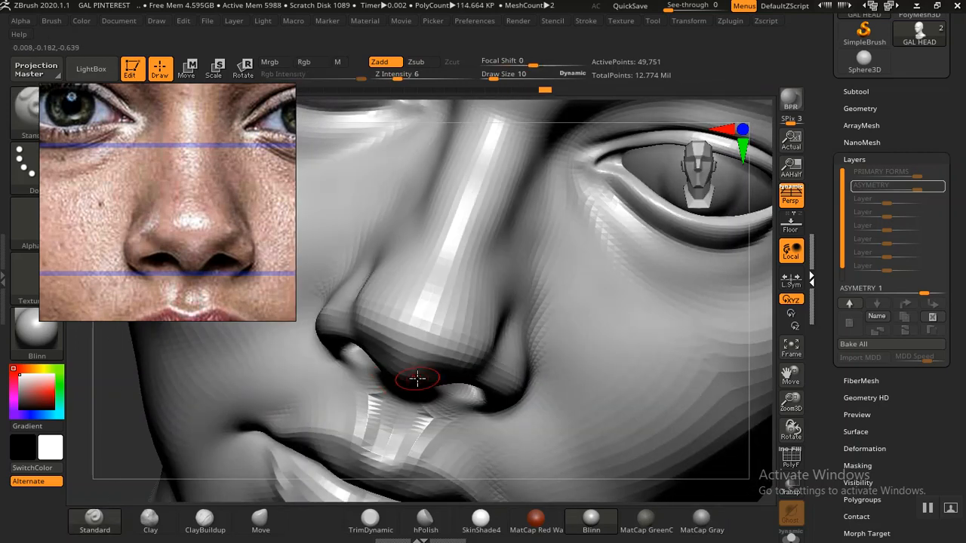
Soften the nostril wing where it meets the cheek, checking the nose from three-quarter and low views.
key("f")
left_click_drag(548, 366, 638, 362)
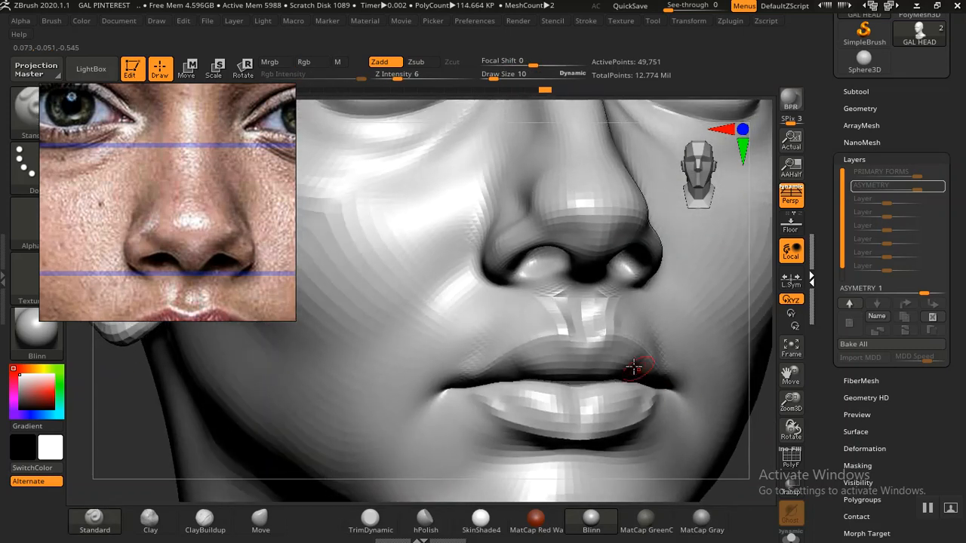
left_click_drag(119, 443, 575, 292)
key("shift")
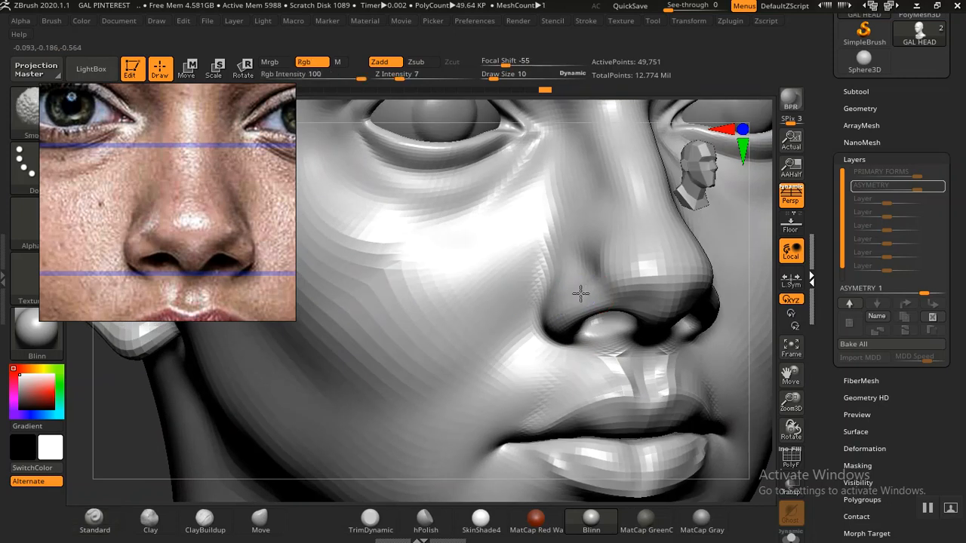
mouse_move(162, 414)
left_mouse_down()
mouse_move(112, 410)
mouse_move(209, 403)
mouse_move(237, 420)
mouse_move(219, 416)
mouse_move(217, 370)
left_mouse_up()
left_click_drag(647, 373, 586, 384, "alt")
left_click_drag(653, 391, 750, 476)
mouse_move(737, 416)
left_mouse_down()
mouse_move(668, 417)
mouse_move(715, 383)
mouse_move(723, 388)
mouse_move(709, 390)
mouse_move(710, 327)
mouse_move(759, 461)
mouse_move(747, 400)
left_mouse_up()
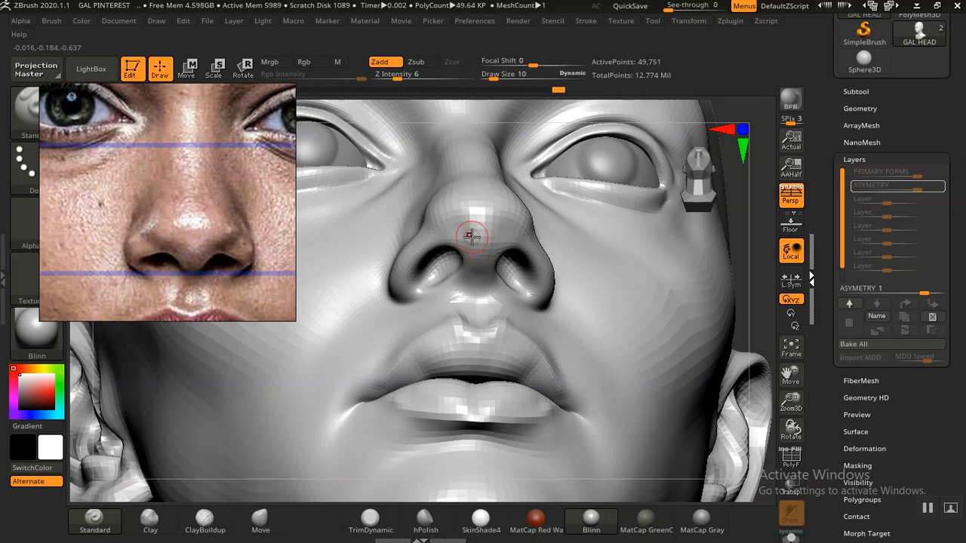
Check the whole head, and refine the upper rims and inner surface of the nostrils with light strokes.
key("shift")
key("f")
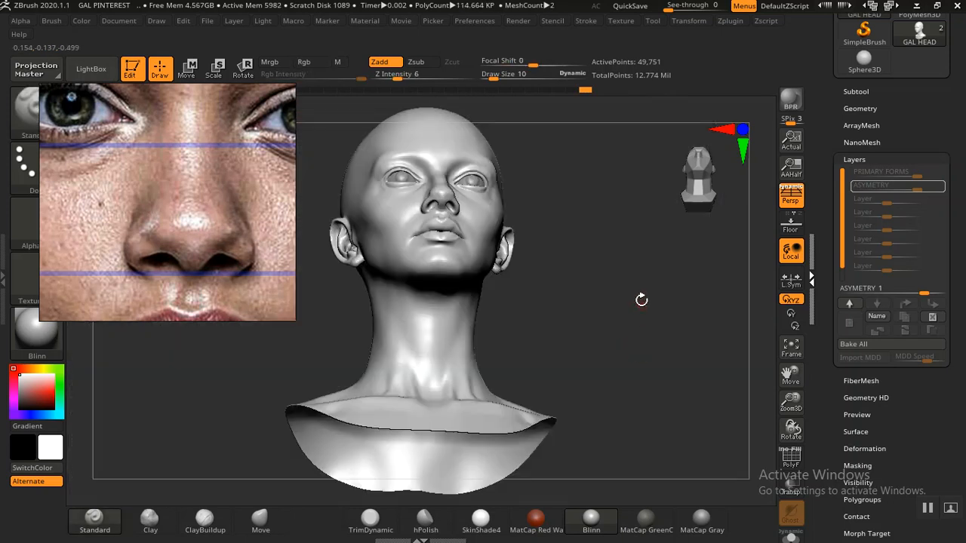
left_click_drag(641, 299, 627, 345)
mouse_move(607, 306)
left_mouse_down("alt")
mouse_move(619, 303)
mouse_move(687, 430)
left_mouse_up("alt")
mouse_move(707, 392)
left_mouse_down("alt")
mouse_move(161, 437)
mouse_move(216, 397)
mouse_move(135, 420)
mouse_move(151, 467)
left_mouse_up("alt")
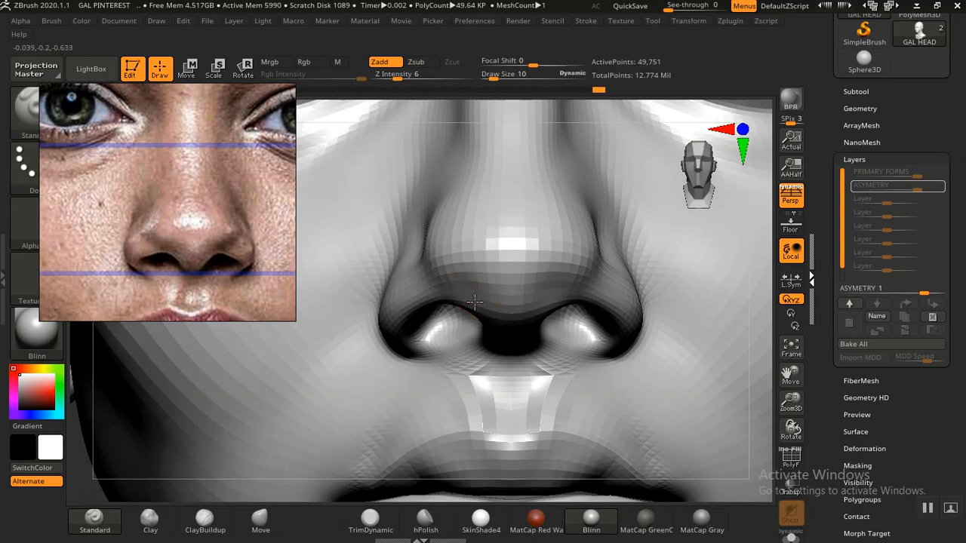
left_click_drag(471, 287, 477, 294)
left_click_drag(438, 330, 487, 332)
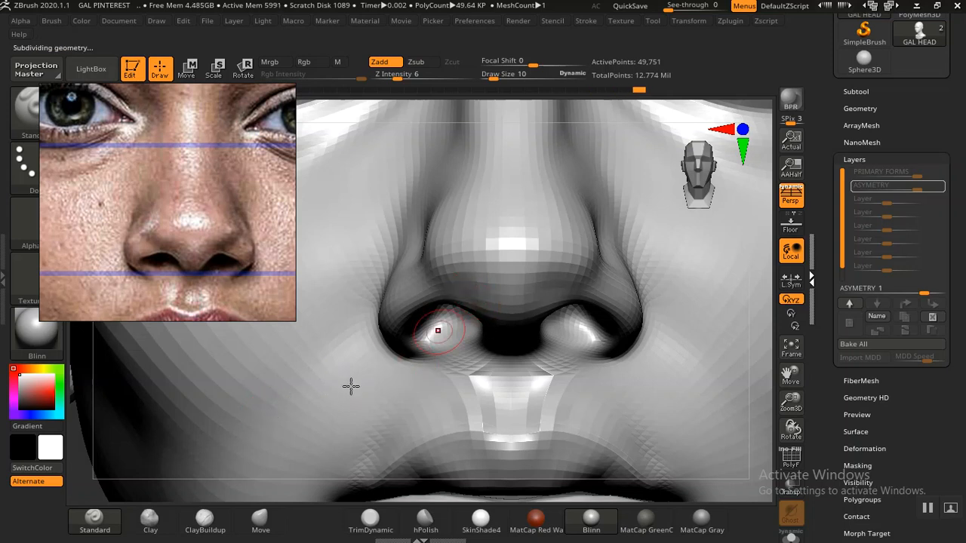
Raise the mesh one subdivision level and check the nose against the full face from the front.
key("d")
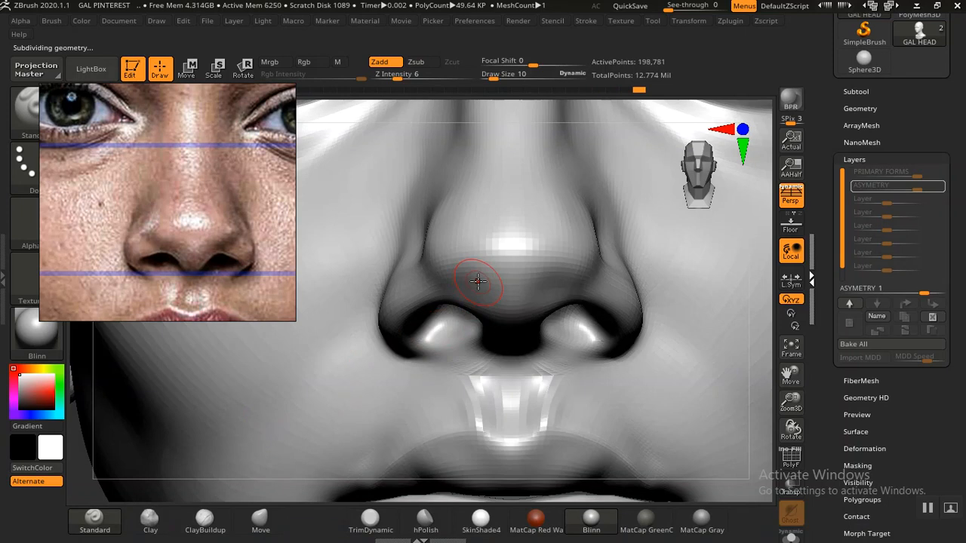
key("f")
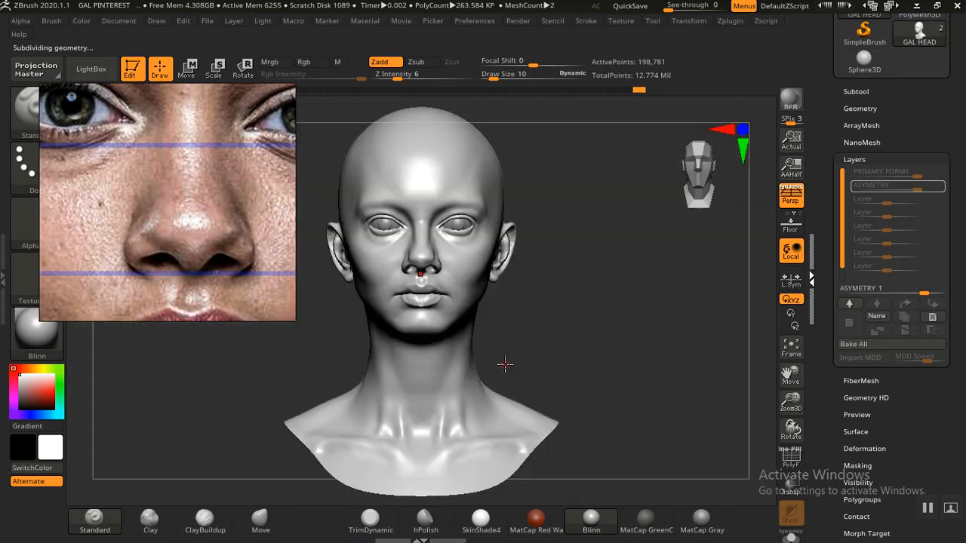
left_click_drag(547, 311, 472, 399, "alt")
left_click_drag(273, 404, 443, 380)
left_click_drag(642, 386, 664, 383)
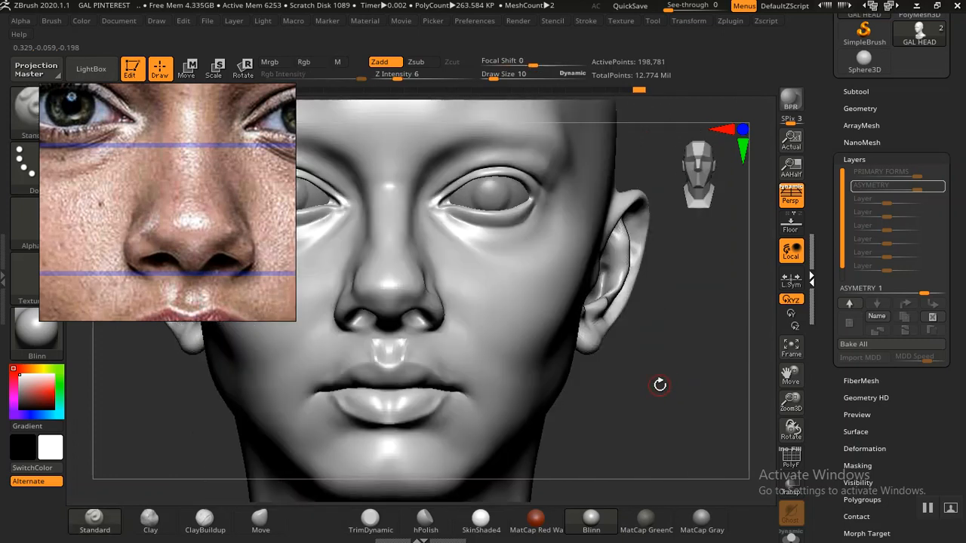
Bring the reference photo's eye into view and isolate the eye region of the head mesh.
left_click_drag(146, 150, 113, 248)
left_click_drag(183, 232, 149, 236)
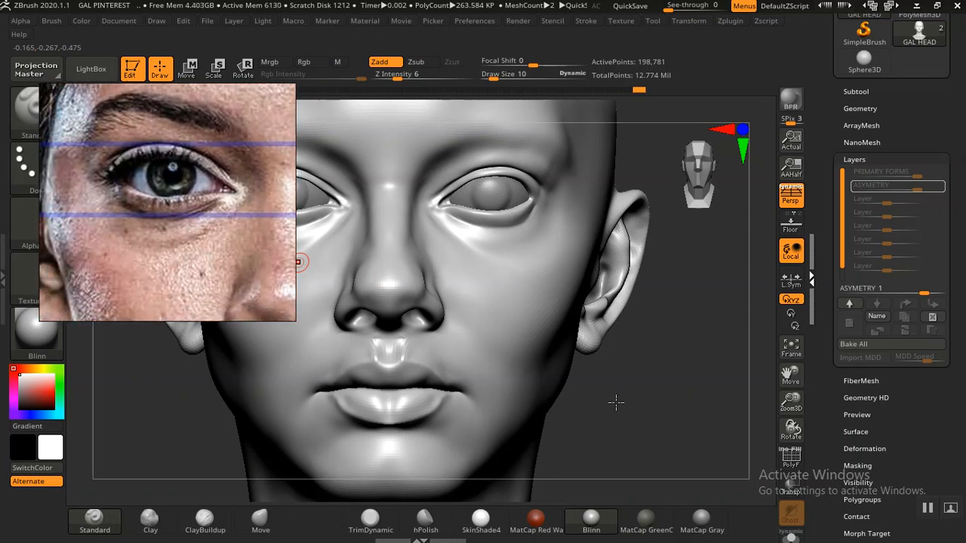
left_click_drag(118, 405, 407, 429, "alt")
left_click_drag(320, 414, 342, 468, "alt")
mouse_move(302, 427)
left_mouse_down("alt")
mouse_move(345, 442)
mouse_move(342, 403)
mouse_move(339, 435)
mouse_move(246, 400)
mouse_move(276, 491)
mouse_move(273, 521)
left_mouse_up("alt")
left_click(643, 287, "ctrl+shift")
mouse_move(367, 371)
left_mouse_down("alt")
mouse_move(293, 420)
mouse_move(371, 356)
left_mouse_up("alt")
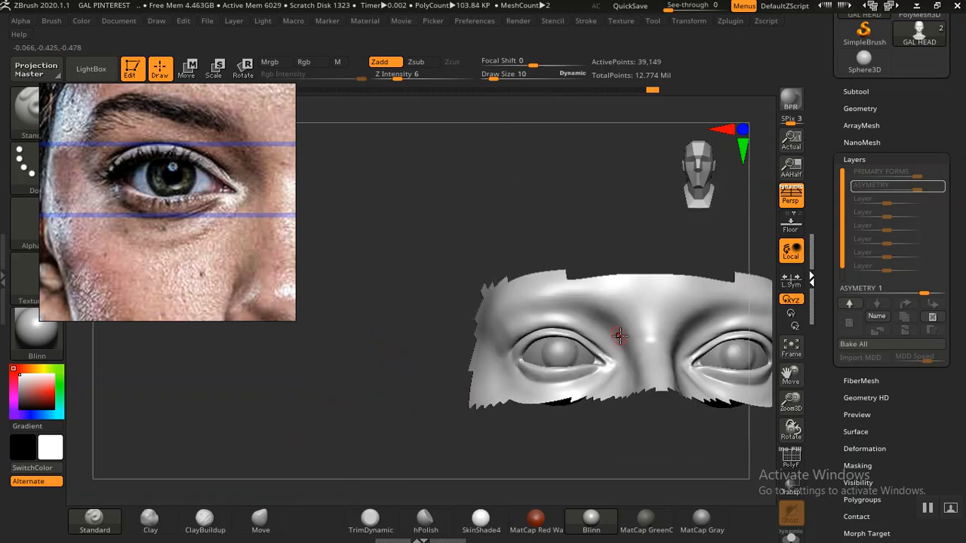
Compare the outer eye corner with the reference photo close up and lower the mesh one subdivision level.
left_click_drag(308, 357, 381, 484, "alt")
left_click_drag(207, 399, 300, 354)
mouse_move(365, 380)
left_mouse_down("alt")
mouse_move(333, 352)
mouse_move(332, 409)
mouse_move(259, 425)
mouse_move(236, 388)
mouse_move(260, 432)
mouse_move(256, 468)
left_mouse_up("alt")
left_click_drag(80, 397, 282, 403)
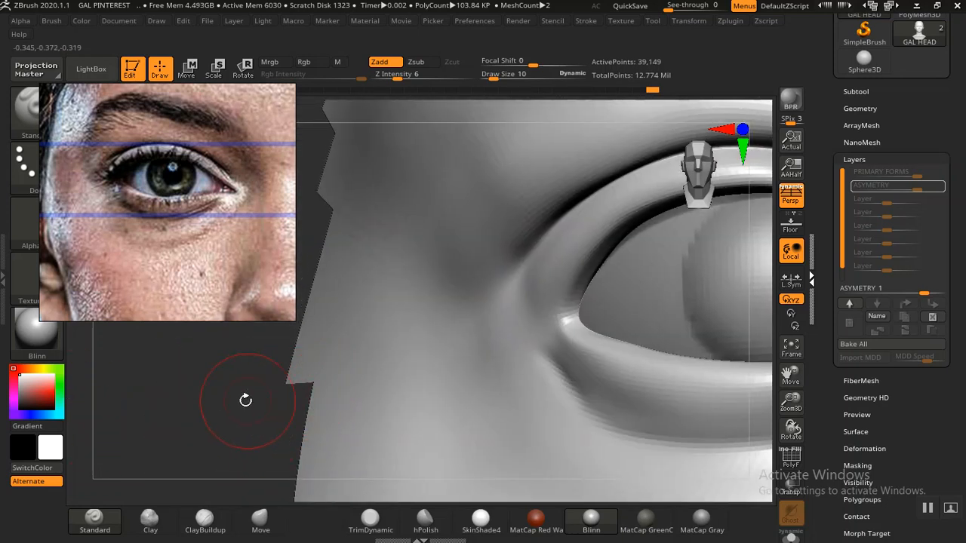
left_click_drag(183, 411, 156, 325)
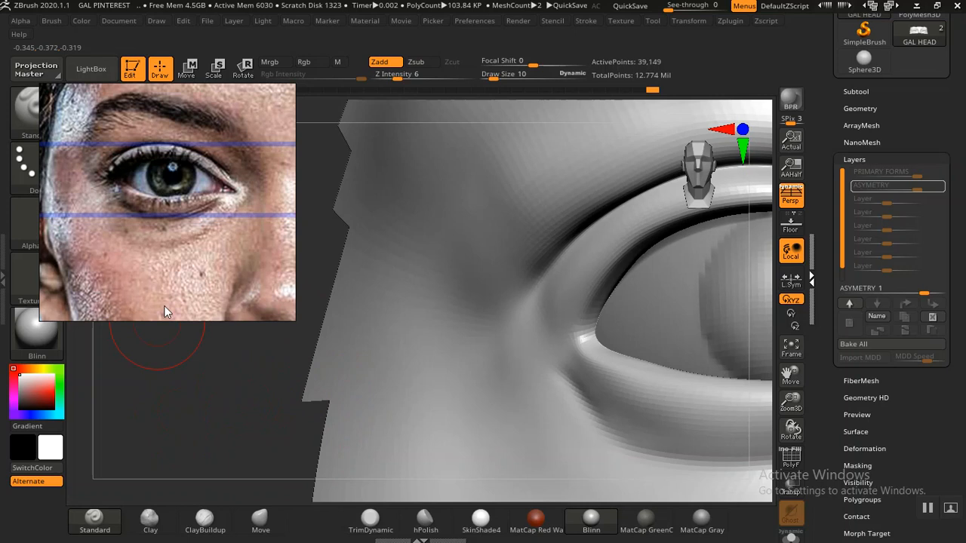
mouse_move(211, 430)
left_mouse_down()
mouse_move(226, 438)
mouse_move(358, 347)
left_mouse_up()
left_click_drag(226, 424, 201, 426)
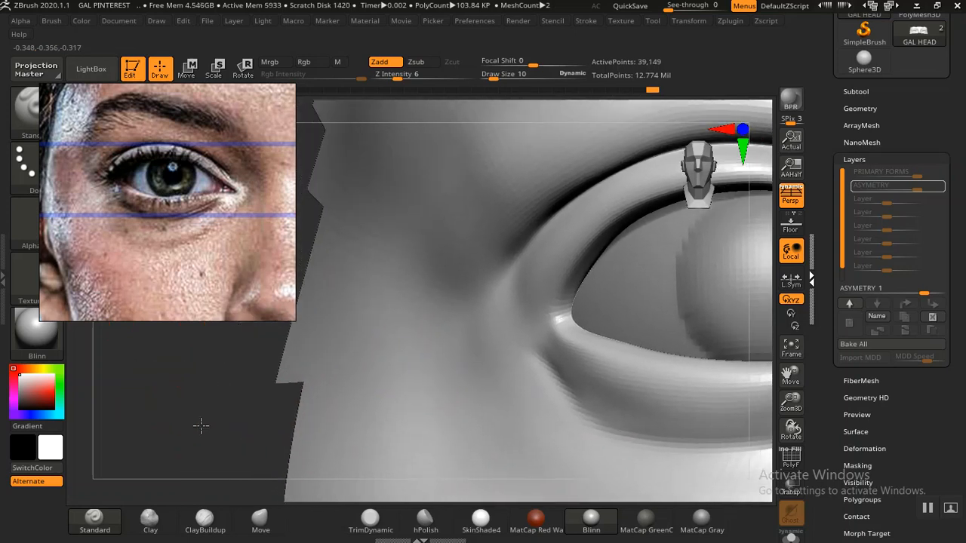
key("shift")
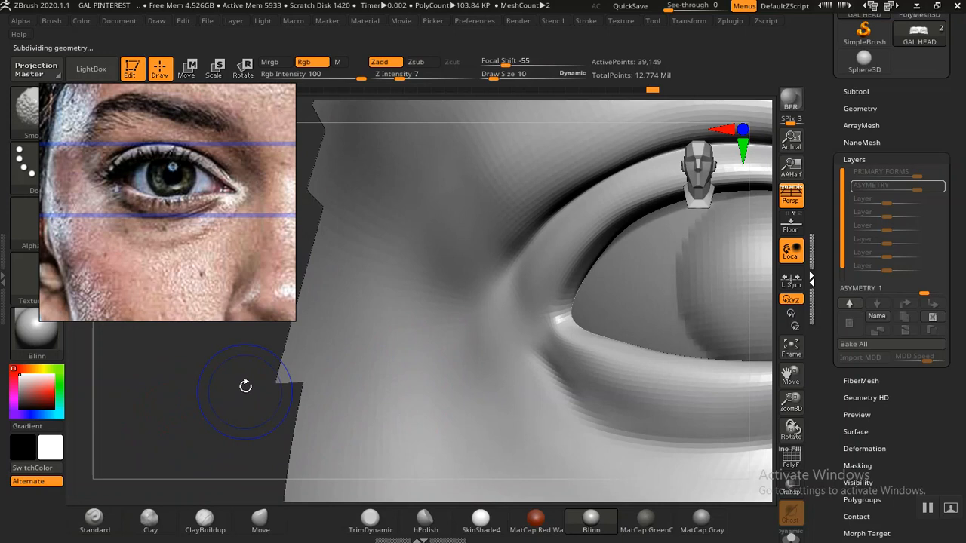
key("shift+d")
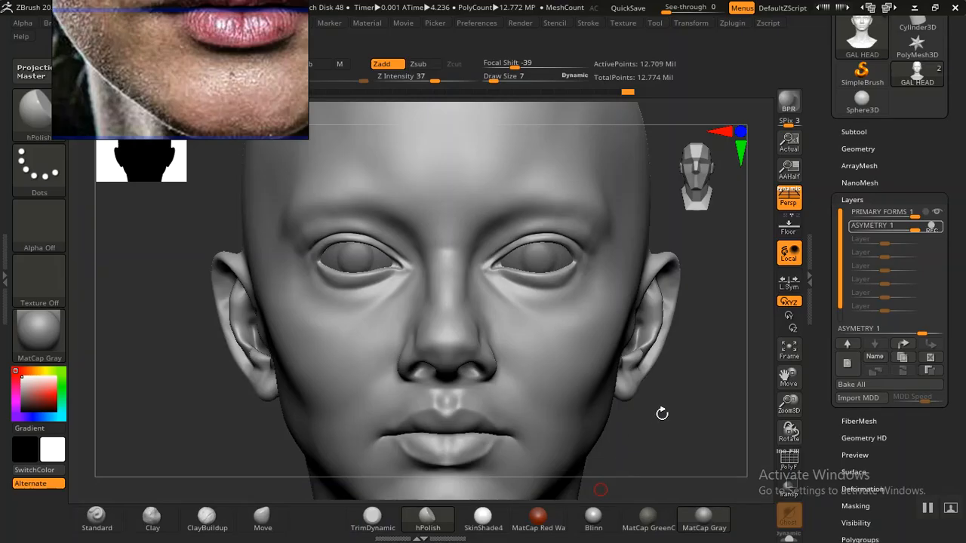
Bring the reference photo's mouth and chin into view and lower the head mesh's subdivision level for broad shaping.
mouse_move(661, 413)
left_mouse_down()
mouse_move(674, 410)
mouse_move(618, 412)
left_mouse_up()
mouse_move(671, 385)
left_mouse_down("alt")
mouse_move(727, 448)
mouse_move(666, 398)
left_mouse_up("alt")
mouse_move(217, 67)
left_mouse_down()
mouse_move(204, 197)
mouse_move(210, 158)
left_mouse_up()
mouse_move(636, 409)
left_mouse_down("alt")
mouse_move(631, 339)
mouse_move(651, 403)
mouse_move(679, 379)
mouse_move(610, 362)
left_mouse_up("alt")
key("shift")
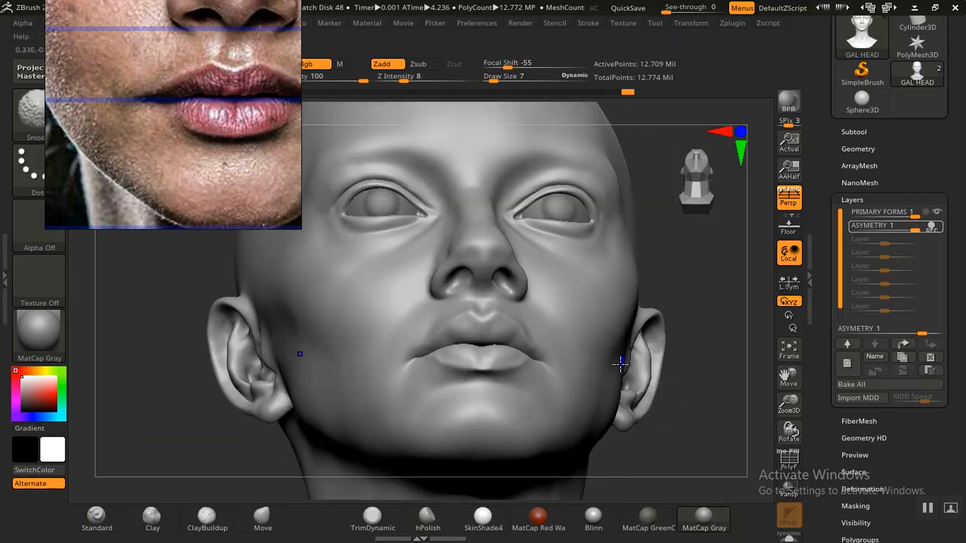
key("shift+d")
mouse_move(680, 382)
left_mouse_down()
mouse_move(685, 342)
mouse_move(715, 445)
left_mouse_up()
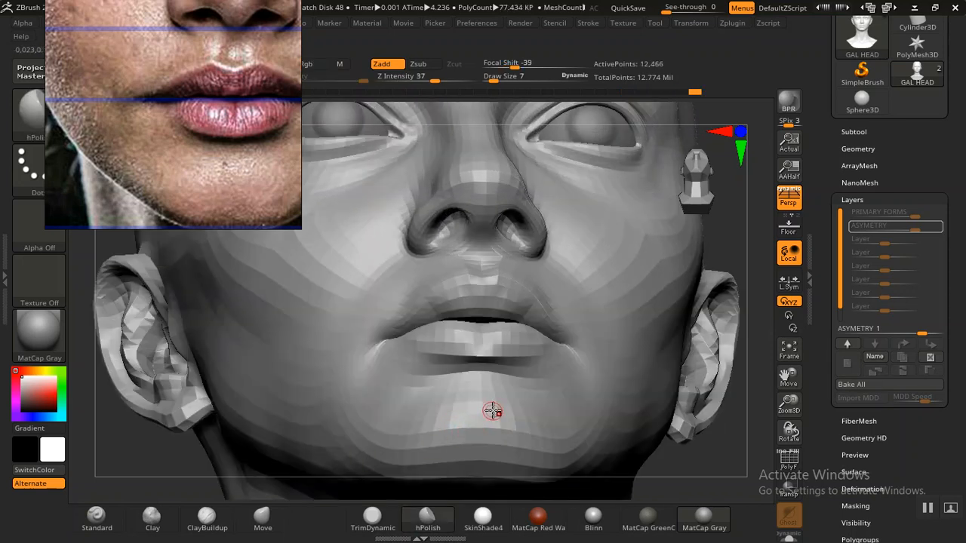
Set the draw size to 14 and shape the front of the chin with the Standard brush.
key("]")
left_click_drag(675, 463, 652, 374, "alt")
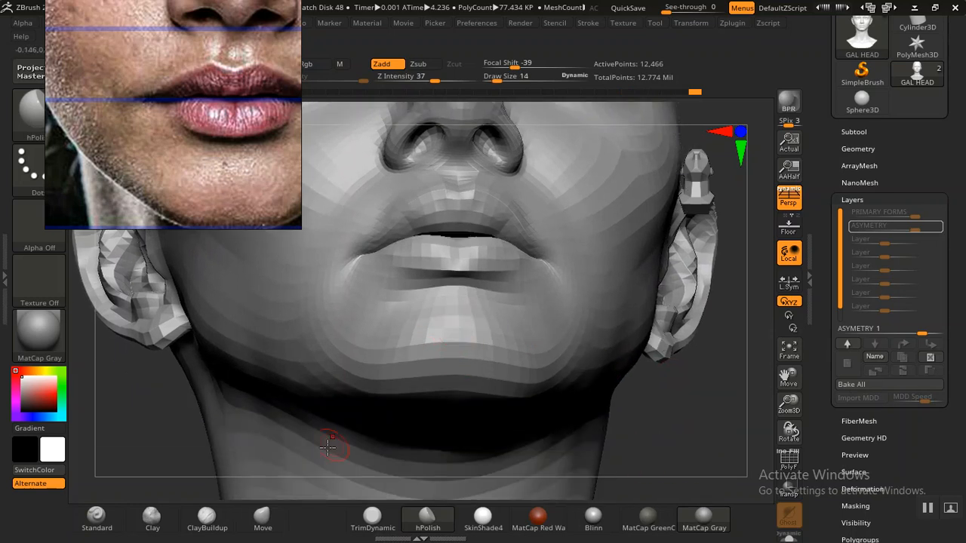
left_click(106, 529)
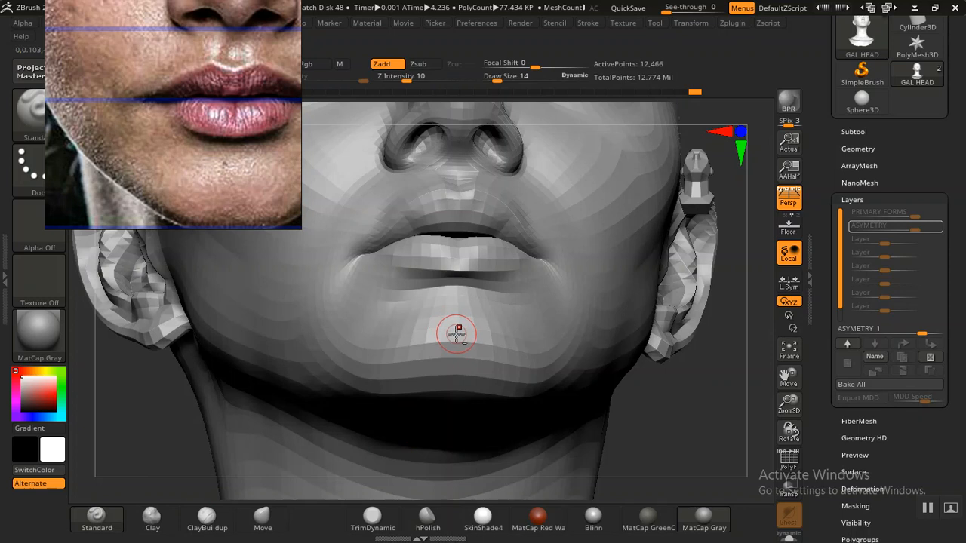
mouse_move(708, 410)
left_mouse_down()
mouse_move(410, 427)
mouse_move(292, 355)
left_mouse_up()
left_click_drag(300, 398, 490, 367)
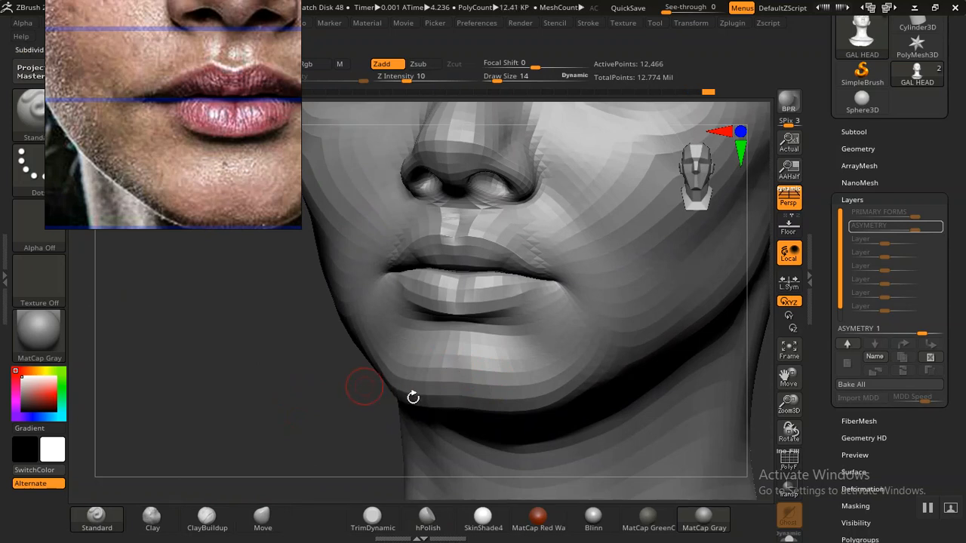
Raise the mesh one subdivision level and refine the chin's lower contour, checking it from the front and at an angle.
key("d")
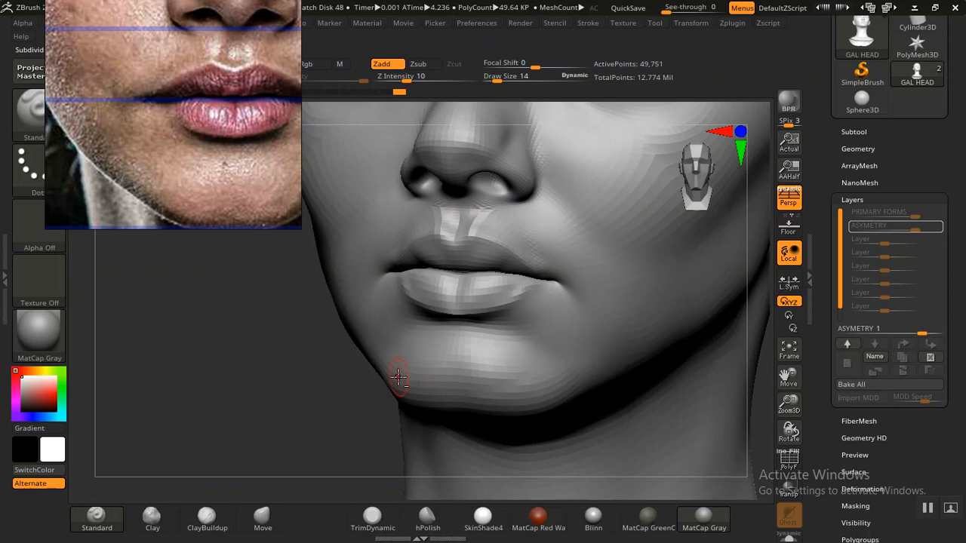
mouse_move(307, 439)
left_mouse_down("alt")
mouse_move(295, 431)
mouse_move(350, 465)
mouse_move(356, 483)
left_mouse_up("alt")
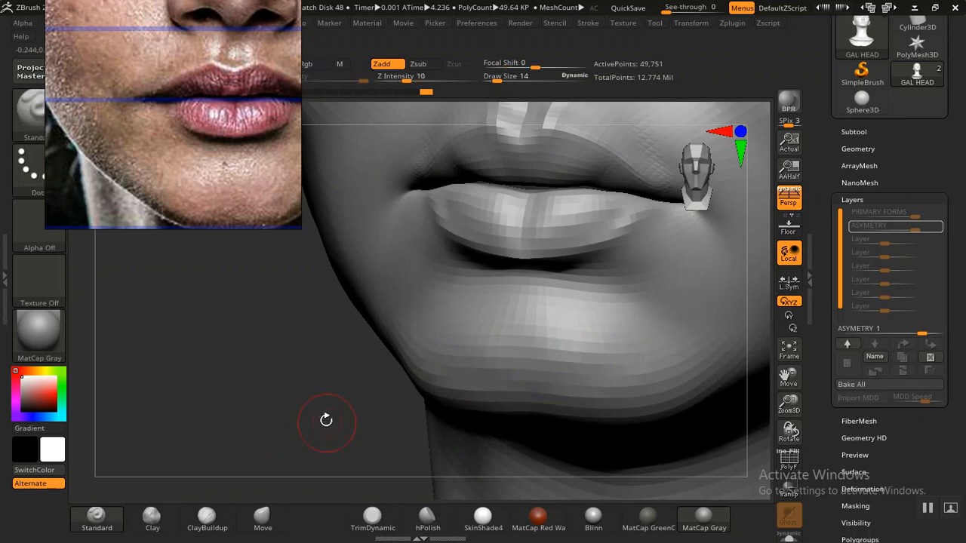
left_click_drag(325, 420, 280, 377, "alt")
mouse_move(667, 345)
left_mouse_down("shift")
mouse_move(660, 334)
mouse_move(676, 370)
mouse_move(666, 357)
left_mouse_up("shift")
left_click_drag(755, 460, 598, 396, "alt")
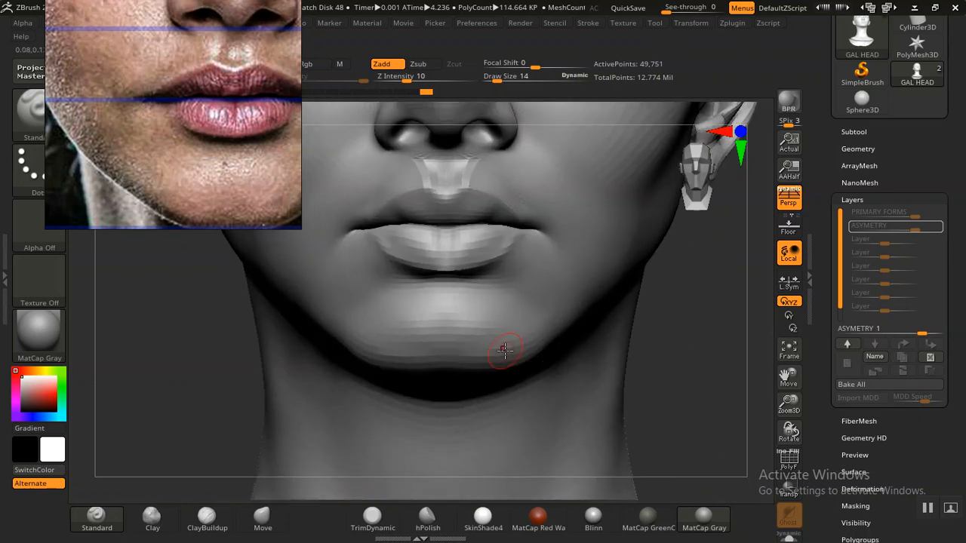
key("ctrl")
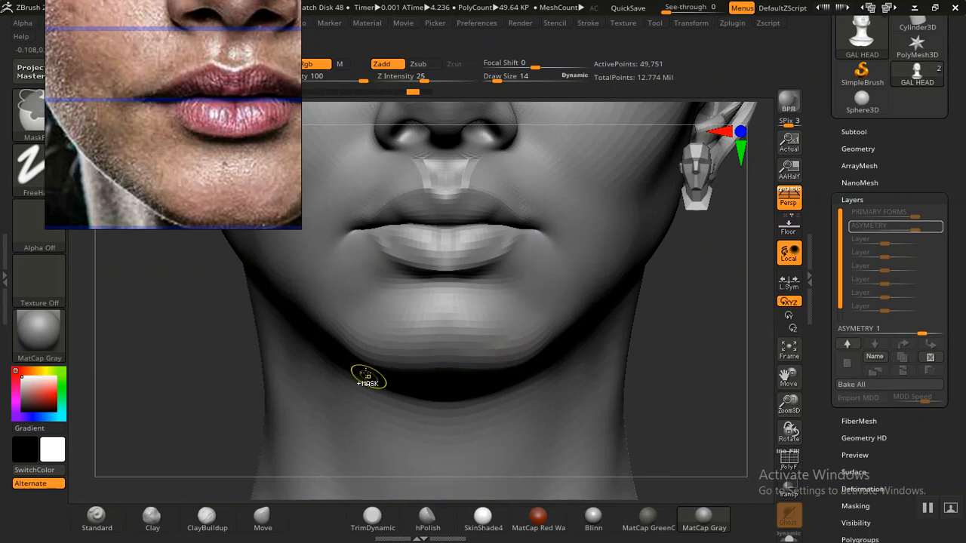
Build up the front of the chin with the Clay brush at draw size 26 and Z intensity 16.
left_click(148, 524)
mouse_move(220, 429)
left_mouse_down("alt")
mouse_move(210, 422)
mouse_move(205, 451)
left_mouse_up("alt")
key("bracketright")
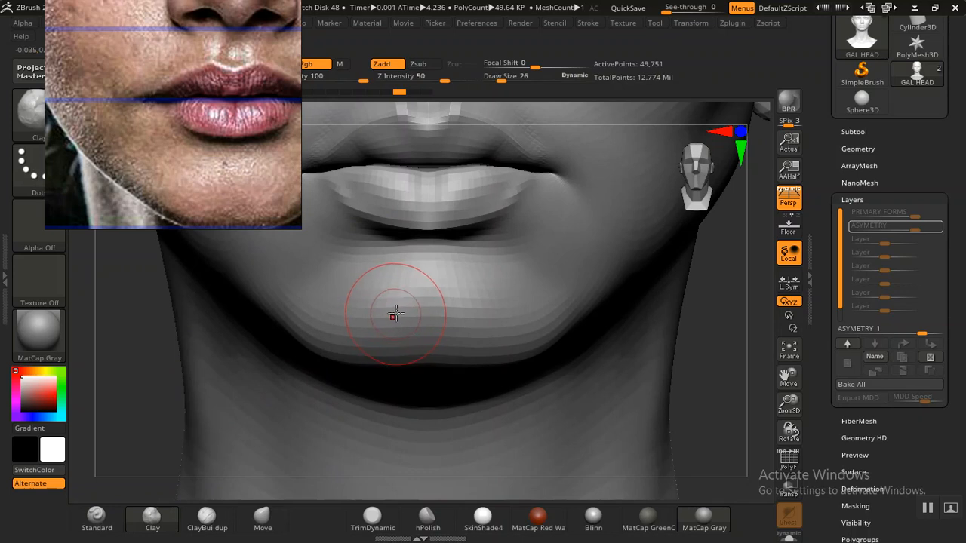
type("7")
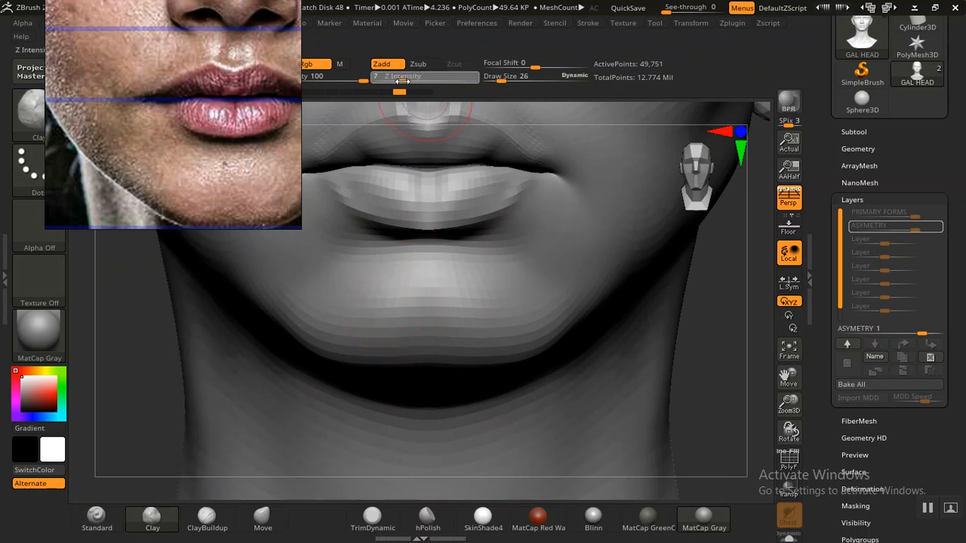
key("Return")
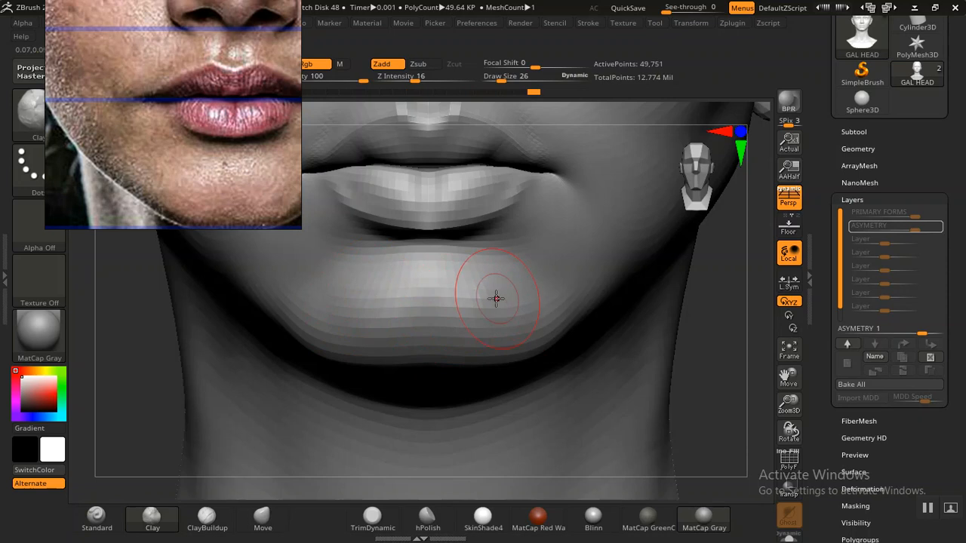
Smooth the clay strokes across the chin and compare its shape with the full face.
key("shift")
mouse_move(386, 306)
left_mouse_down("shift")
mouse_move(353, 314)
mouse_move(498, 309)
mouse_move(523, 321)
mouse_move(526, 292)
mouse_move(500, 319)
mouse_move(507, 299)
mouse_move(526, 317)
left_mouse_up("shift")
mouse_move(743, 378)
left_mouse_down("alt")
mouse_move(681, 334)
mouse_move(649, 334)
mouse_move(706, 357)
mouse_move(634, 336)
mouse_move(651, 415)
left_mouse_up("alt")
left_click_drag(427, 347, 452, 339, "shift")
mouse_move(632, 356)
left_mouse_down("alt")
mouse_move(615, 325)
mouse_move(491, 332)
left_mouse_up("alt")
mouse_move(215, 329)
left_mouse_down("alt")
mouse_move(242, 360)
mouse_move(224, 358)
left_mouse_up("alt")
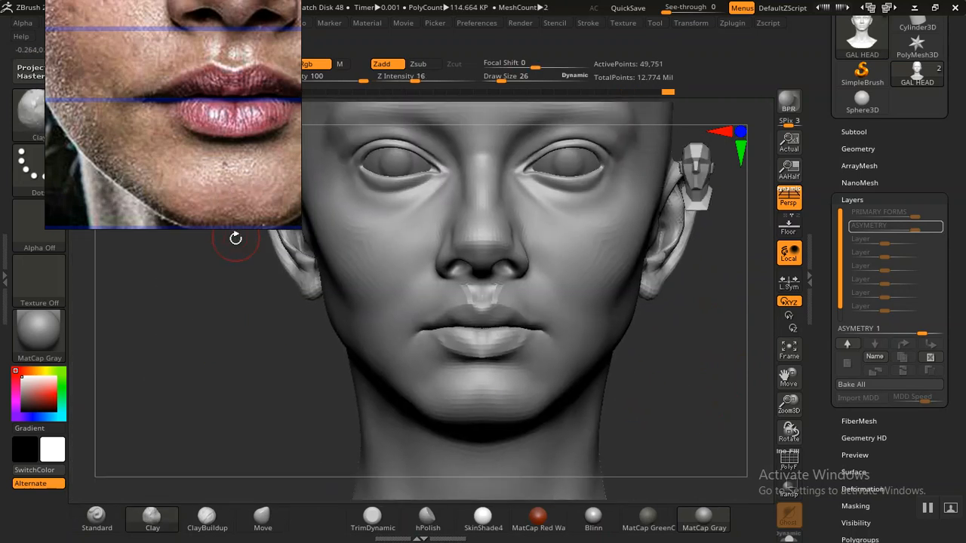
Switch to the Standard brush at draw size 14 and refine the corner of the mouth.
mouse_move(217, 342)
left_mouse_down()
mouse_move(243, 382)
mouse_move(220, 326)
mouse_move(254, 336)
mouse_move(259, 352)
mouse_move(623, 335)
mouse_move(636, 369)
mouse_move(595, 330)
mouse_move(636, 390)
mouse_move(601, 317)
mouse_move(407, 350)
left_mouse_up()
left_click_drag(593, 338, 477, 339)
left_click(98, 519)
mouse_move(648, 341)
left_mouse_down()
mouse_move(629, 357)
mouse_move(608, 335)
mouse_move(689, 388)
mouse_move(709, 352)
left_mouse_up()
key("bracketleft")
key("bracketleft")
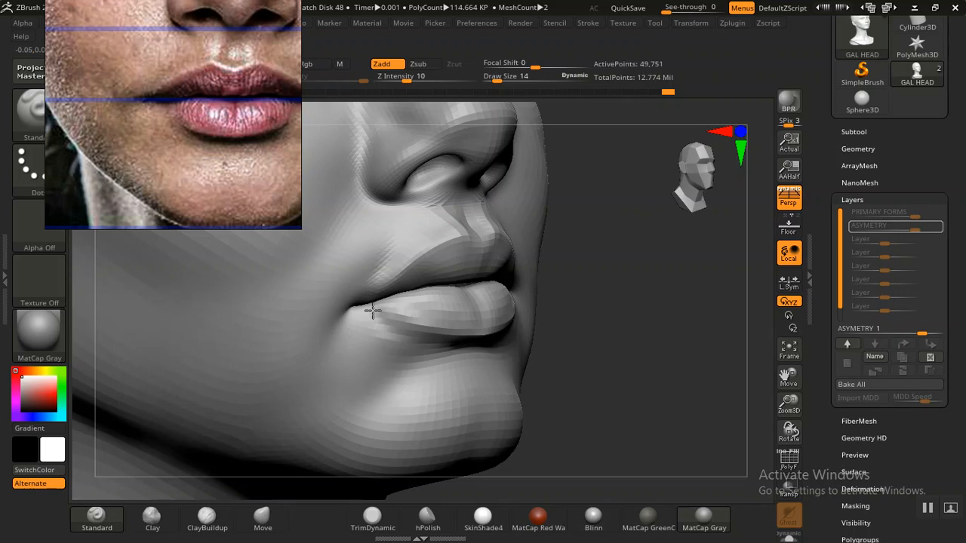
left_click_drag(632, 345, 643, 345, "shift")
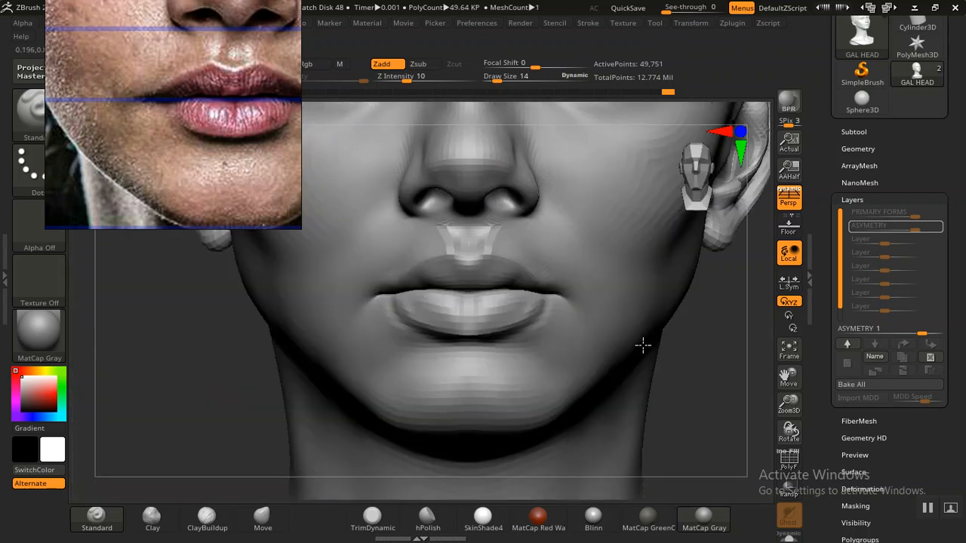
Smooth the mouth corner and the skin beside the lower lip, checking it from below and against the full face.
mouse_move(204, 387)
left_mouse_down("alt")
mouse_move(208, 396)
mouse_move(171, 300)
left_mouse_up("alt")
mouse_move(259, 438)
left_mouse_down("alt")
mouse_move(246, 395)
mouse_move(244, 403)
mouse_move(184, 358)
mouse_move(170, 332)
left_mouse_up("alt")
left_click_drag(142, 394, 164, 407, "alt")
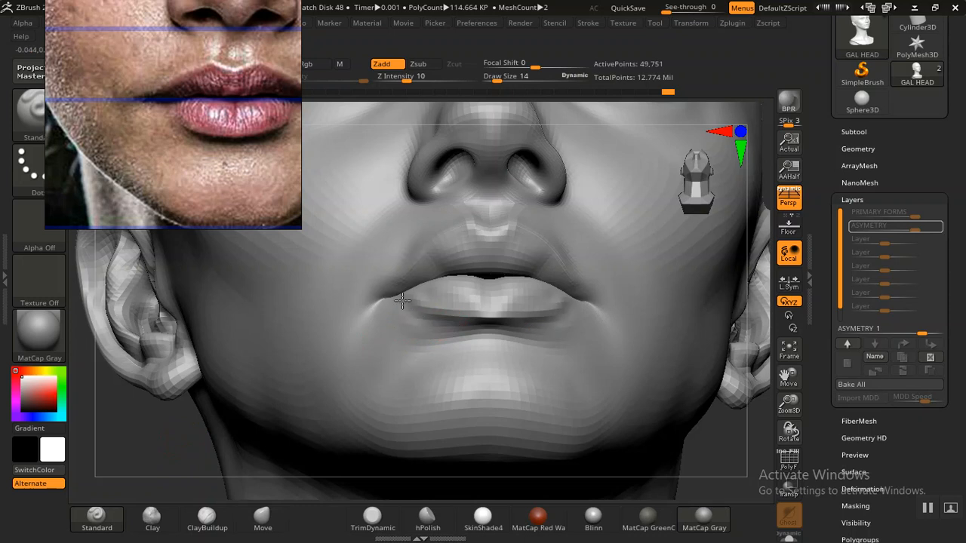
left_click_drag(142, 429, 399, 345)
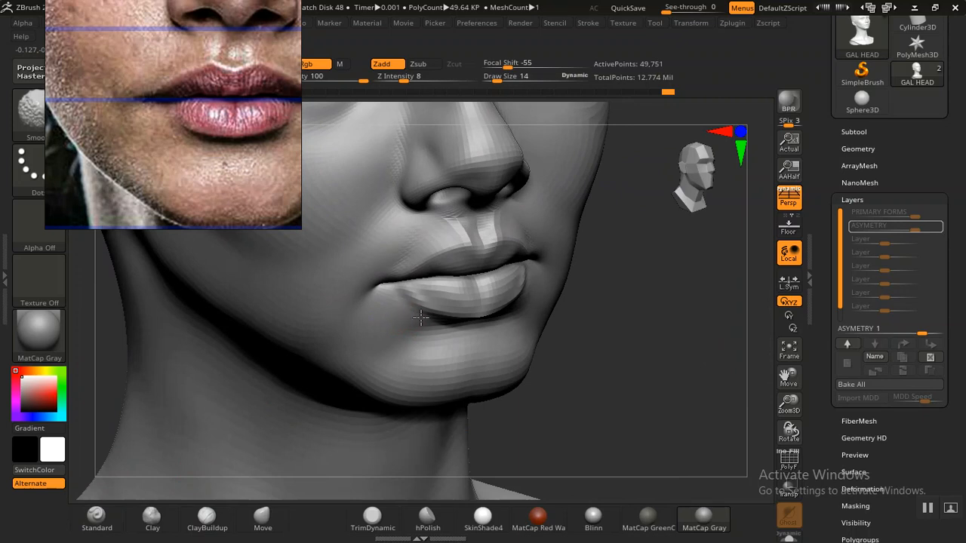
left_click_drag(646, 350, 631, 345, "shift")
left_click_drag(631, 346, 627, 334, "alt")
left_click_drag(634, 300, 626, 372, "alt")
Enlarge the reference portrait around the outer corner of the eye and compare it with the head from the front.
middle_click_drag(175, 23, 182, 98)
middle_click_drag(180, 42, 175, 133)
mouse_move(171, 96)
middle_mouse_down()
mouse_move(171, 120)
mouse_move(193, 101)
mouse_move(171, 127)
middle_mouse_up()
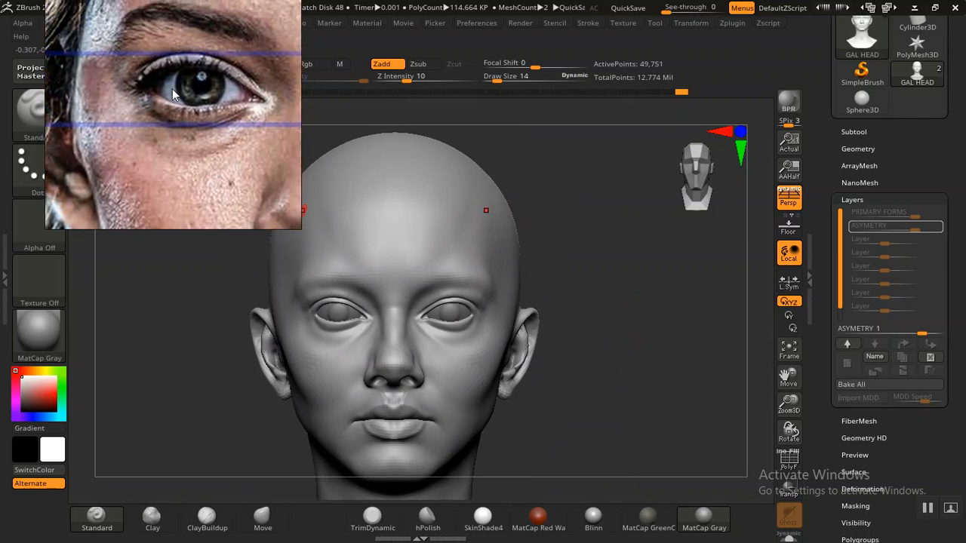
scroll(172, 88, "up", 2)
scroll(186, 93, "up", 3)
middle_click_drag(186, 104, 194, 123)
middle_click_drag(115, 68, 159, 120)
left_click_drag(590, 258, 631, 288)
Save the project as GAL PINTEREST.ZPR, overwriting the existing file.
key("ctrl")
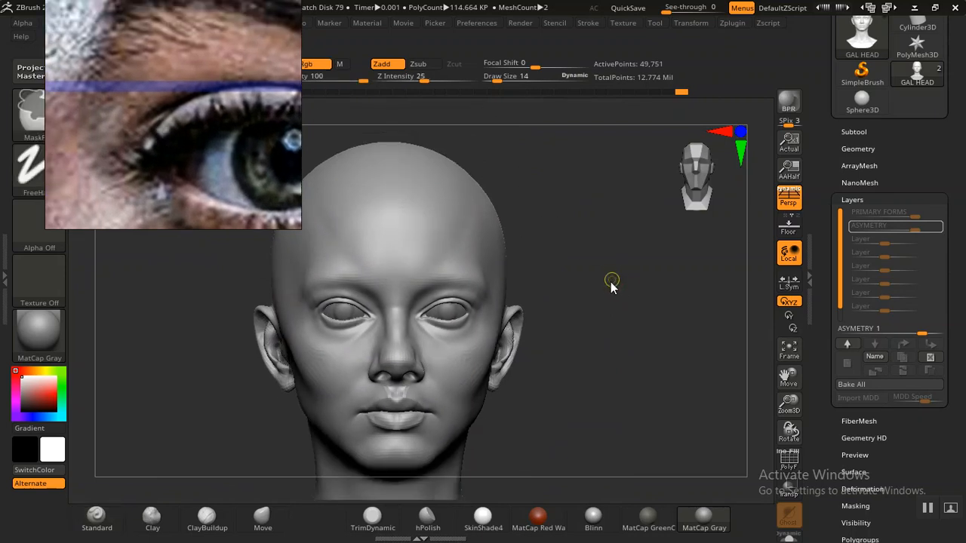
key("ctrl+s")
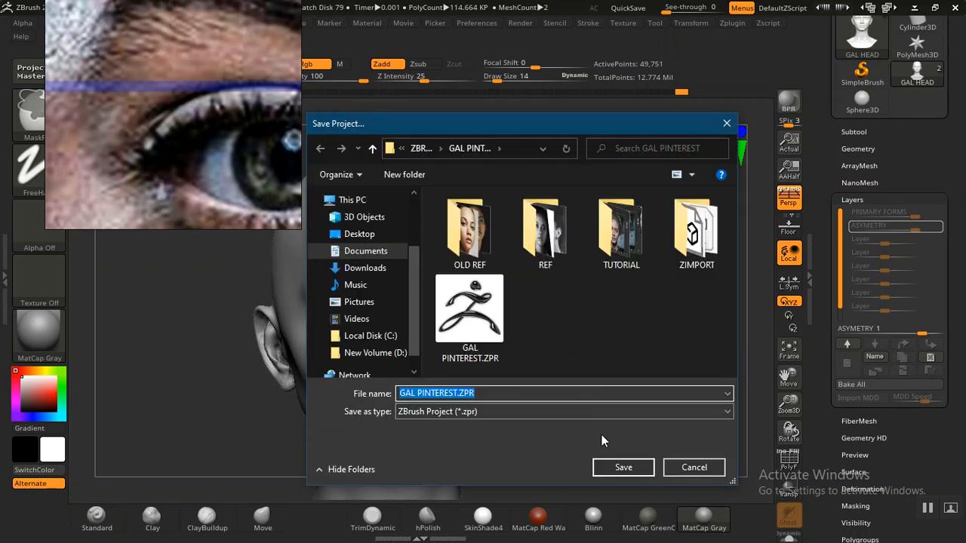
left_click(622, 468)
left_click(523, 273)
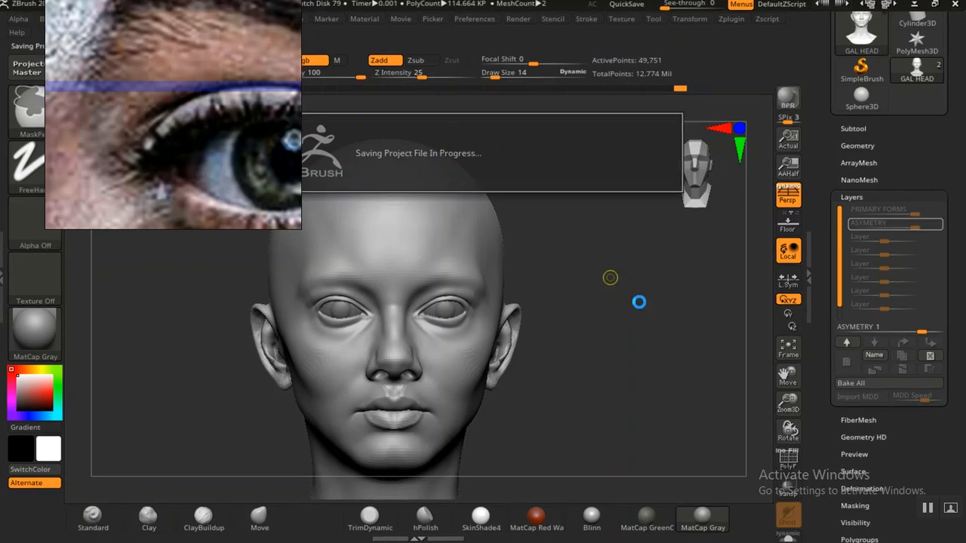
Isolate the eye region of the head mesh and frame the outer corner of the eye.
left_click_drag(597, 335, 673, 294, "alt")
left_click_drag(318, 364, 378, 369, "alt")
left_click_drag(256, 338, 412, 360, "alt")
left_click(503, 251, "ctrl+shift")
mouse_move(284, 350)
left_mouse_down("alt")
mouse_move(321, 418)
mouse_move(363, 440)
left_mouse_up("alt")
mouse_move(198, 309)
left_mouse_down("alt")
mouse_move(240, 397)
mouse_move(183, 400)
mouse_move(177, 390)
mouse_move(267, 370)
mouse_move(269, 382)
mouse_move(244, 360)
mouse_move(278, 409)
mouse_move(280, 430)
left_mouse_up("alt")
left_click_drag(212, 365, 242, 366, "alt")
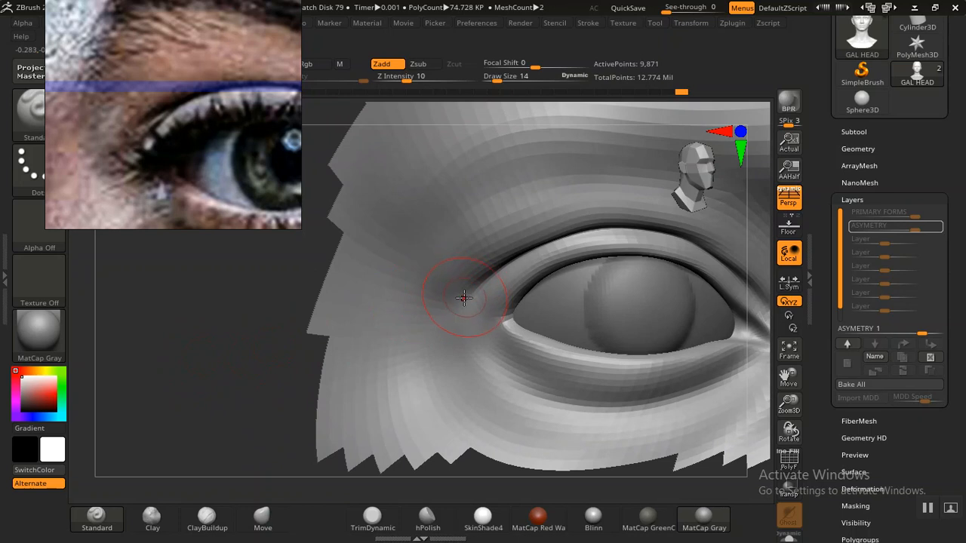
Reshape the outer eye corner with the Standard brush on a lower subdivision level, using draw size 18.
key("shift")
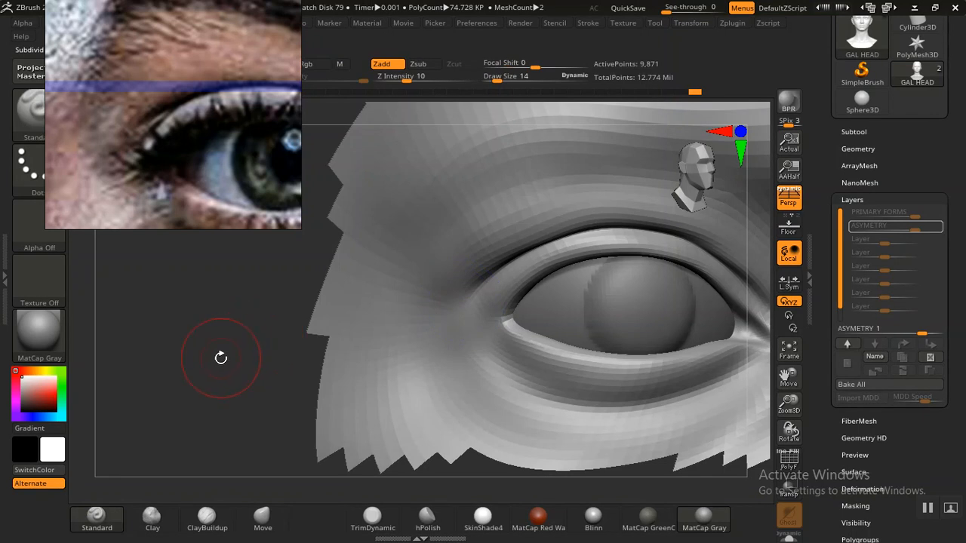
left_click_drag(230, 362, 187, 399)
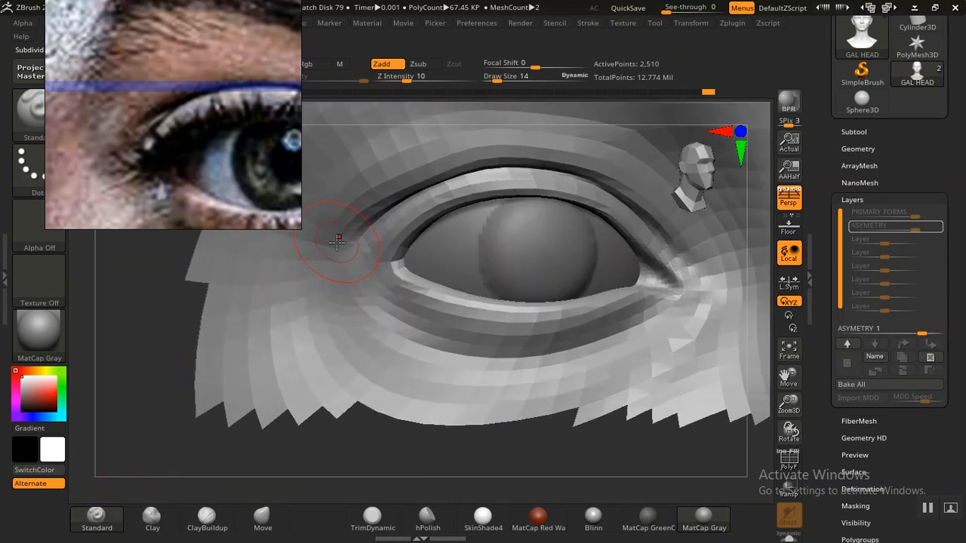
key("bracketright")
left_click_drag(337, 237, 357, 270)
mouse_move(448, 466)
left_mouse_down("alt")
mouse_move(339, 403)
mouse_move(399, 430)
mouse_move(423, 422)
left_mouse_up("alt")
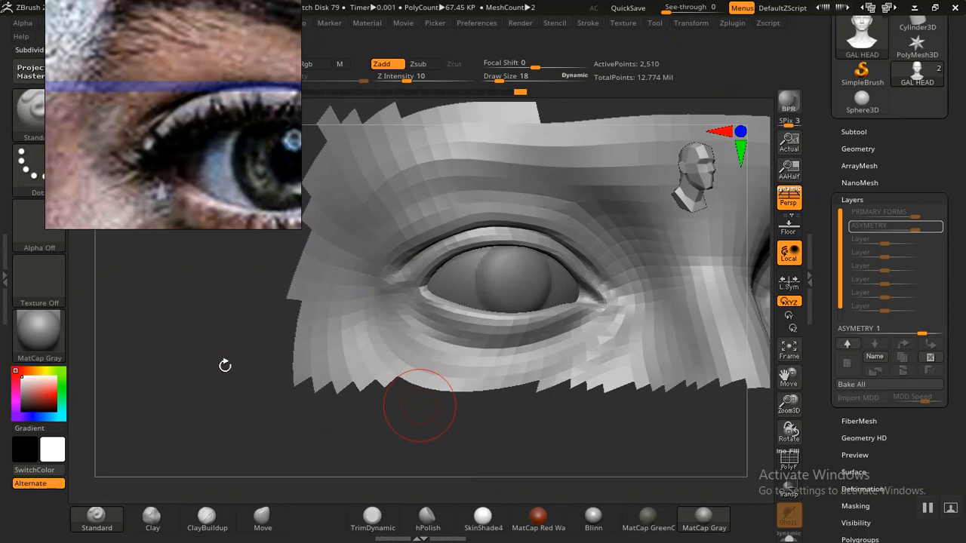
Raise the mesh one subdivision level and refine the outer eye corner at draw size 7, smoothing the strokes.
key("d")
mouse_move(206, 382)
left_mouse_down("alt")
mouse_move(249, 416)
mouse_move(247, 402)
mouse_move(321, 498)
mouse_move(183, 382)
left_mouse_up("alt")
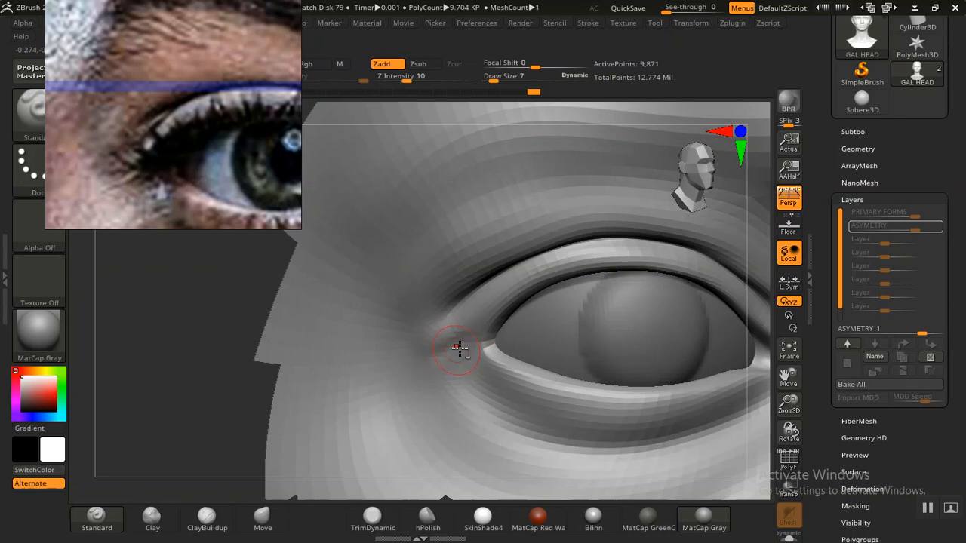
key("shift")
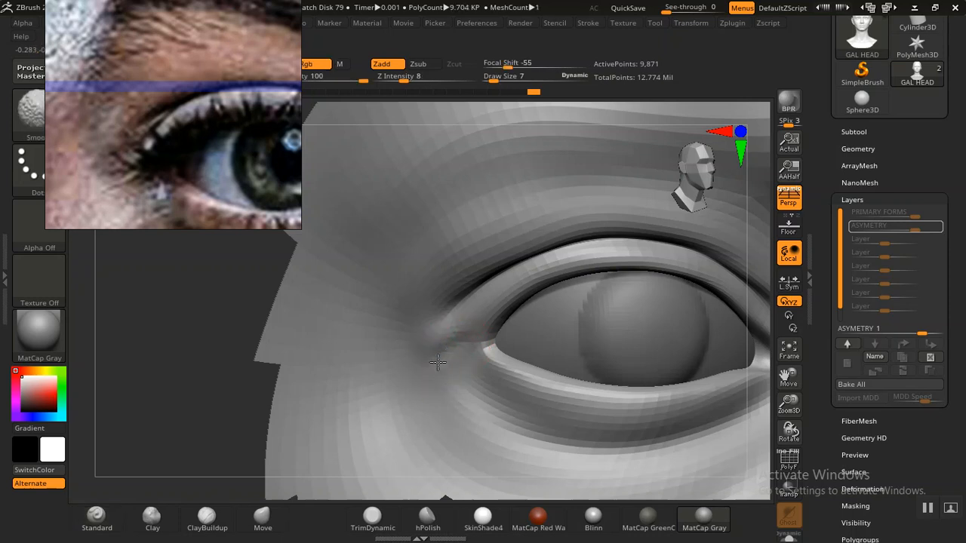
mouse_move(447, 352)
left_mouse_down("shift")
mouse_move(455, 348)
mouse_move(441, 359)
mouse_move(455, 346)
left_mouse_up("shift")
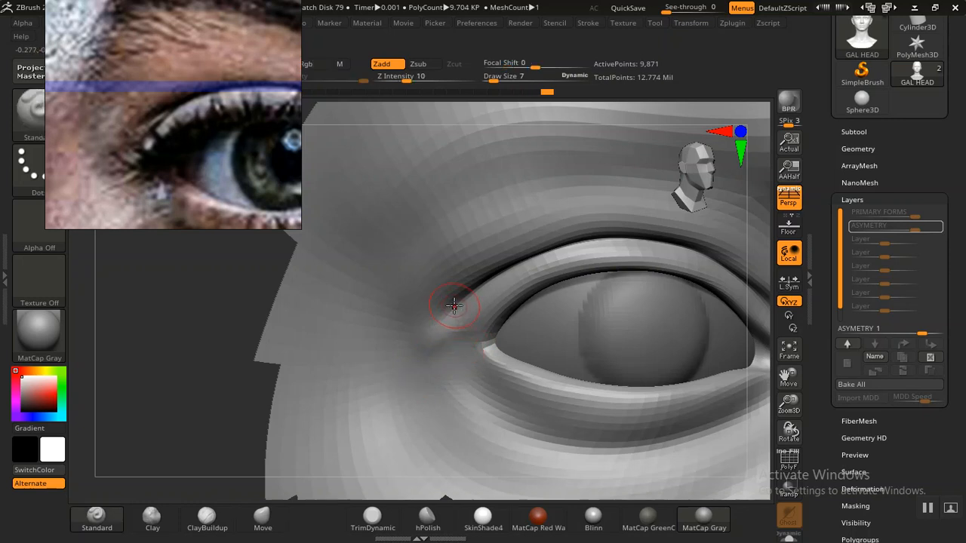
left_click_drag(140, 352, 124, 286, "alt")
mouse_move(235, 349)
left_mouse_down("shift")
mouse_move(267, 371)
mouse_move(231, 356)
mouse_move(274, 369)
mouse_move(254, 360)
mouse_move(369, 484)
left_mouse_up("shift")
left_click_drag(420, 323, 390, 339, "shift")
mouse_move(237, 388)
left_mouse_down("alt")
mouse_move(259, 395)
mouse_move(280, 444)
mouse_move(298, 400)
left_mouse_up("alt")
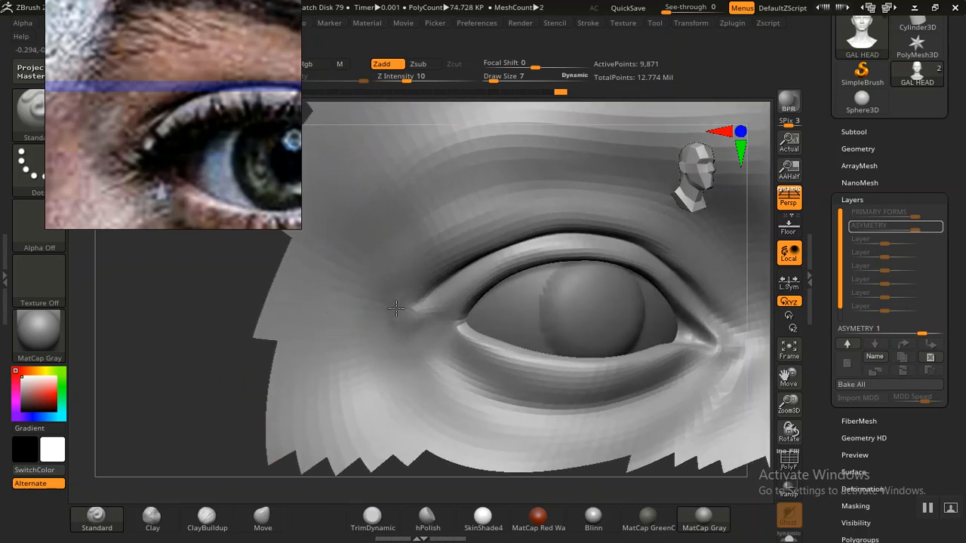
Smooth the crease and skin just outside the outer eye corner where the upper eyelid fold ends.
key("shift")
left_click_drag(394, 309, 383, 320, "shift")
mouse_move(170, 381)
left_mouse_down("alt")
mouse_move(161, 366)
mouse_move(223, 391)
left_mouse_up("alt")
left_click_drag(256, 429, 330, 521, "alt")
left_click_drag(209, 391, 310, 517, "alt")
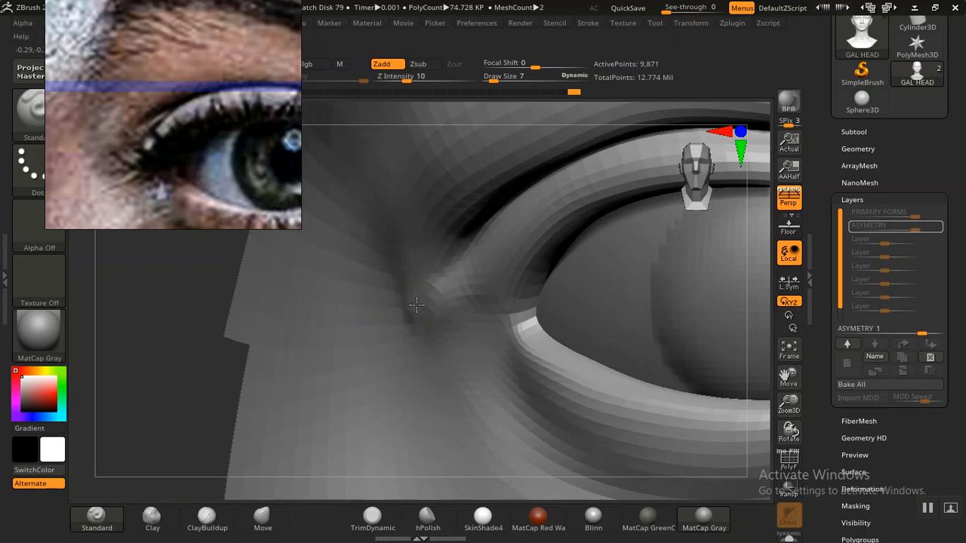
left_click_drag(420, 296, 411, 304, "shift")
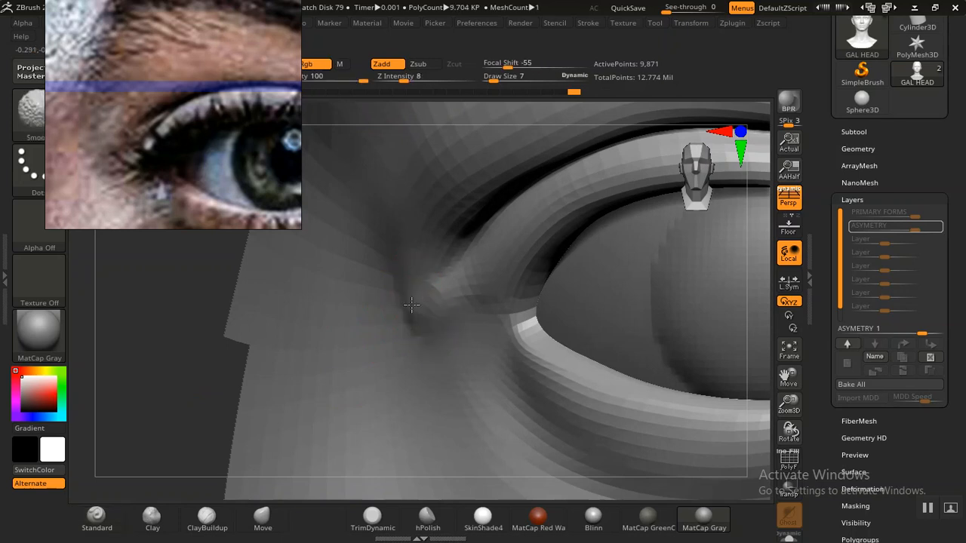
left_click_drag(410, 269, 395, 326, "shift")
left_click_drag(173, 393, 91, 260, "alt")
left_click_drag(203, 389, 168, 235, "alt")
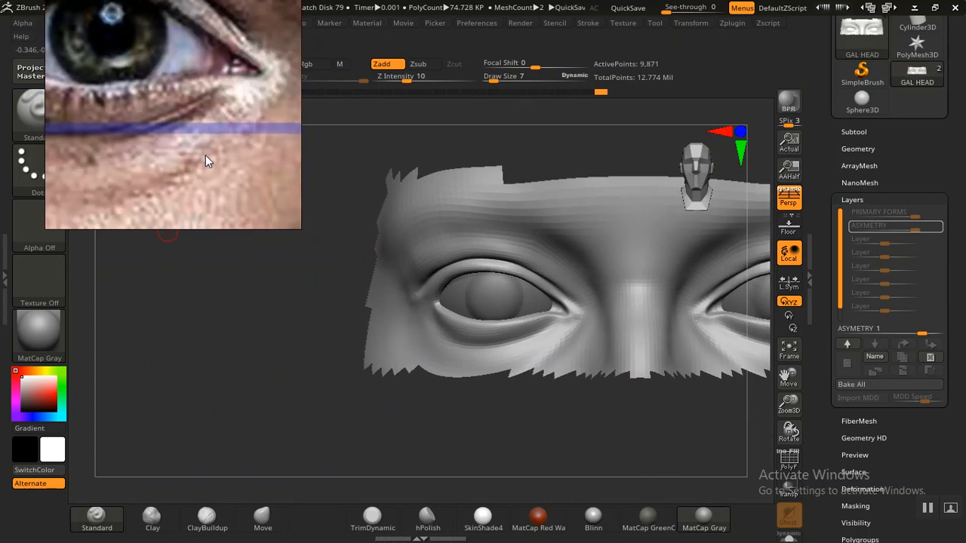
Shape the area beneath the lower eyelid with the Standard brush at draw size 18, following the reference's under-eye fold.
left_click_drag(295, 377, 584, 386)
left_click_drag(468, 445, 407, 419)
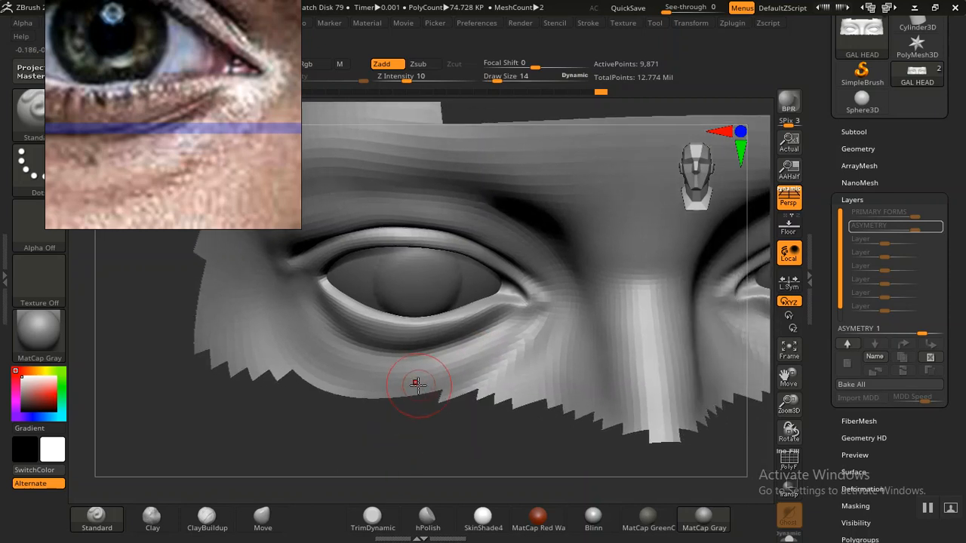
mouse_move(232, 152)
left_mouse_down()
mouse_move(169, 159)
mouse_move(141, 144)
mouse_move(154, 116)
mouse_move(197, 94)
mouse_move(198, 115)
mouse_move(151, 117)
left_mouse_up()
mouse_move(316, 442)
left_mouse_down()
mouse_move(207, 436)
mouse_move(282, 427)
mouse_move(476, 433)
mouse_move(460, 418)
mouse_move(488, 470)
mouse_move(383, 460)
mouse_move(379, 377)
mouse_move(425, 483)
mouse_move(369, 389)
left_mouse_up()
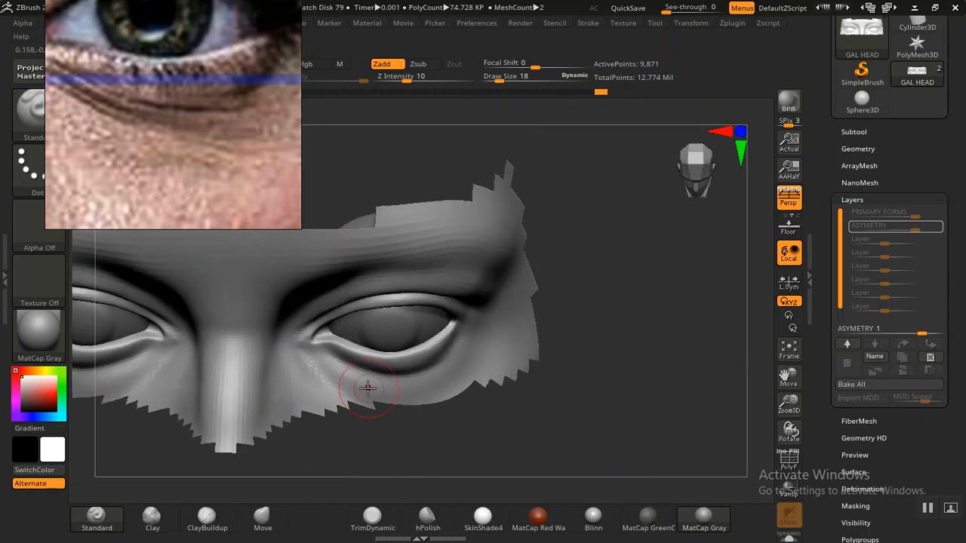
left_click_drag(324, 363, 342, 376)
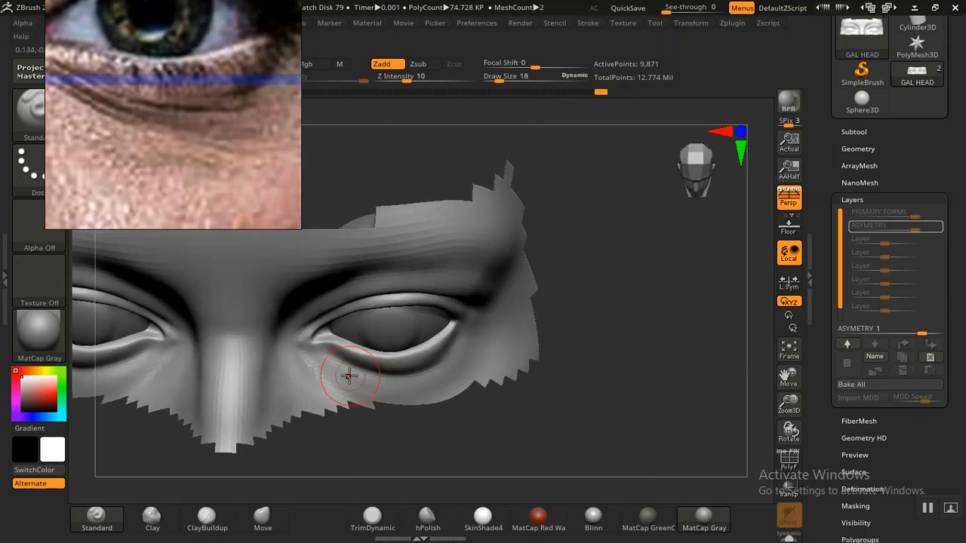
key("shift")
left_click_drag(513, 418, 612, 356, "alt")
left_click_drag(320, 429, 371, 432, "alt")
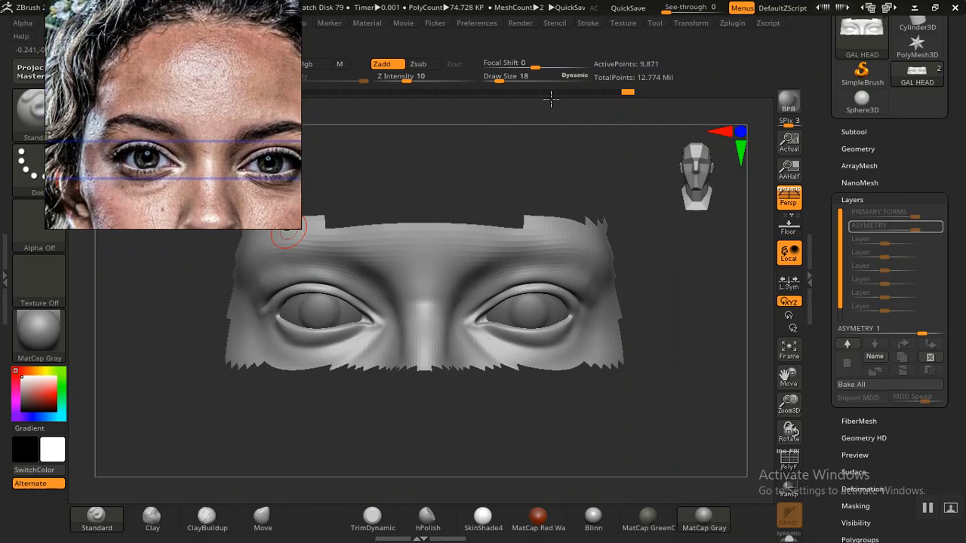
Unhide the full head and lower its mesh one subdivision level.
left_click(686, 324, "ctrl+shift")
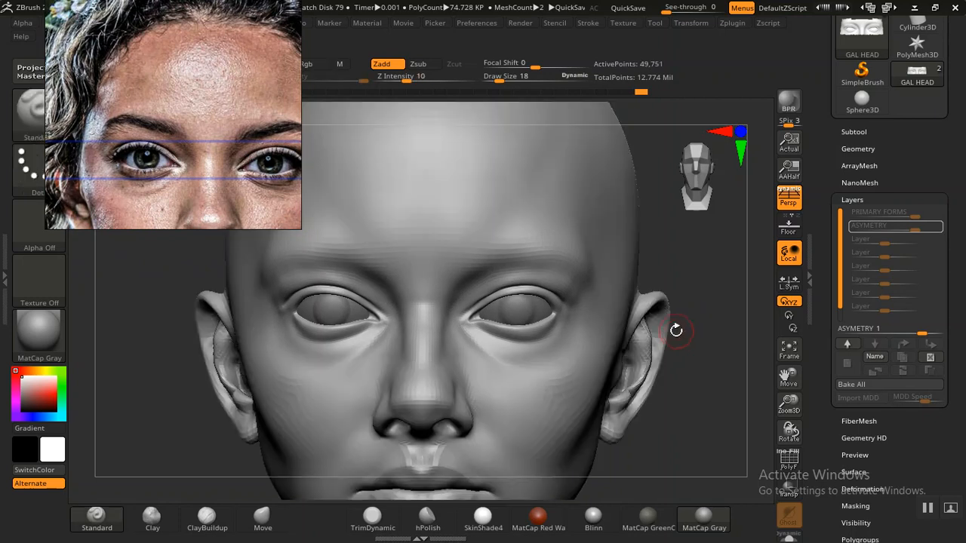
mouse_move(685, 287)
left_mouse_down()
mouse_move(716, 274)
mouse_move(703, 334)
mouse_move(711, 297)
mouse_move(724, 306)
mouse_move(672, 313)
left_mouse_up()
key("shift")
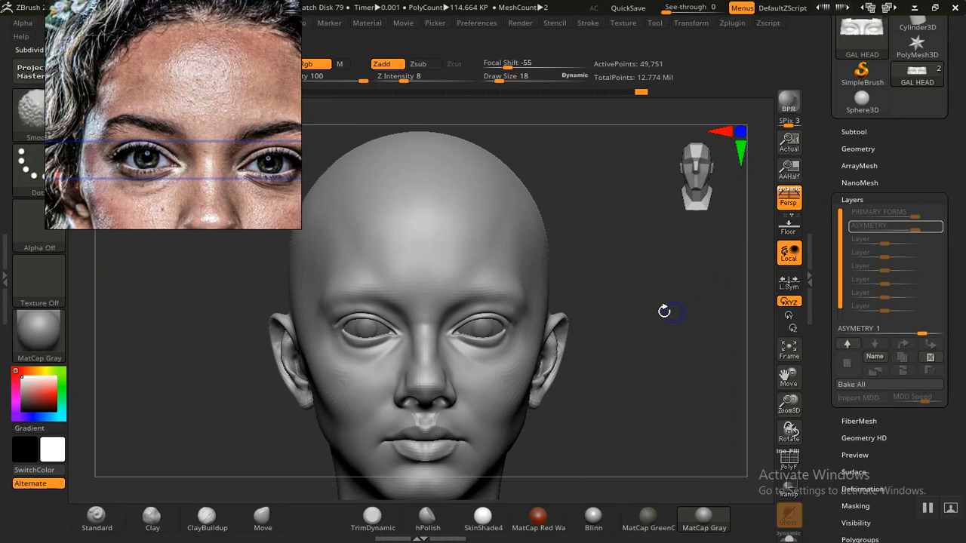
key("shift+d")
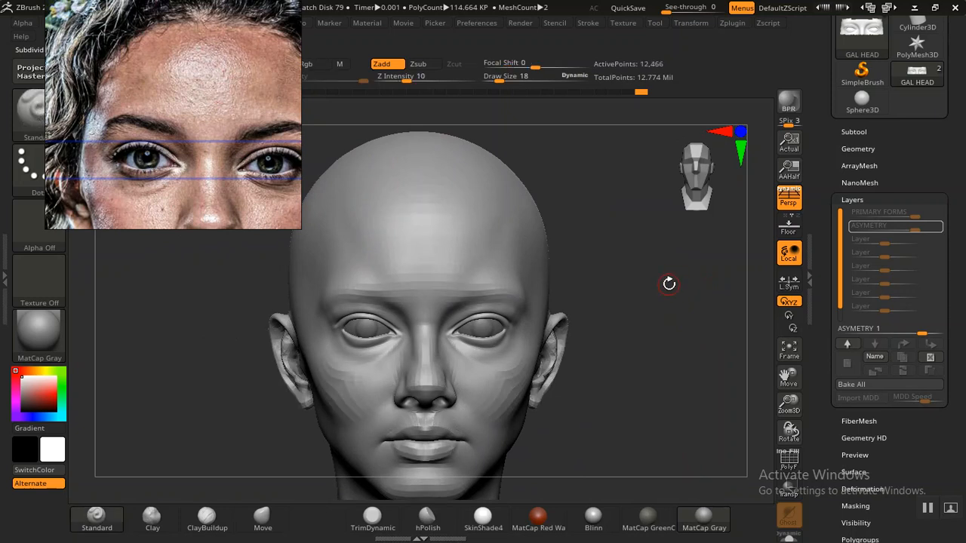
key("shift")
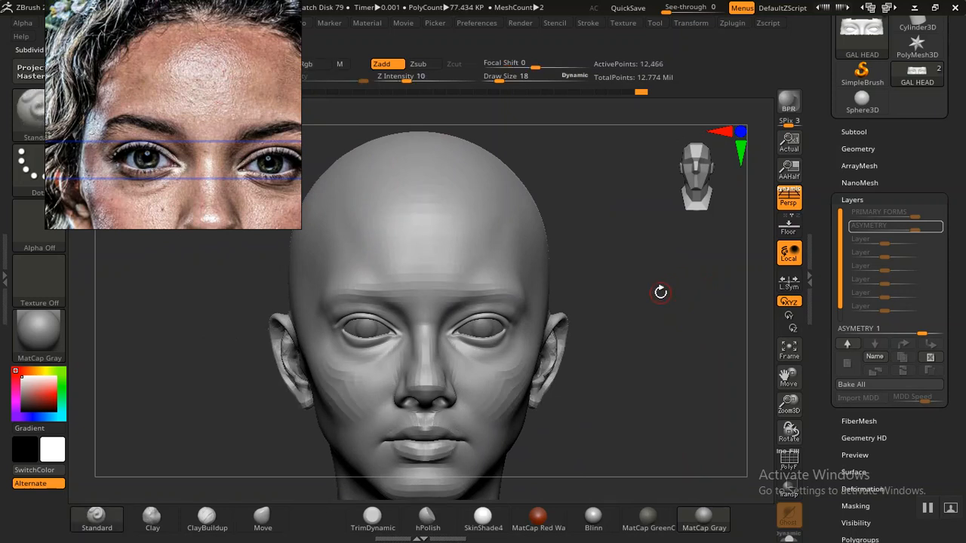
key("shift")
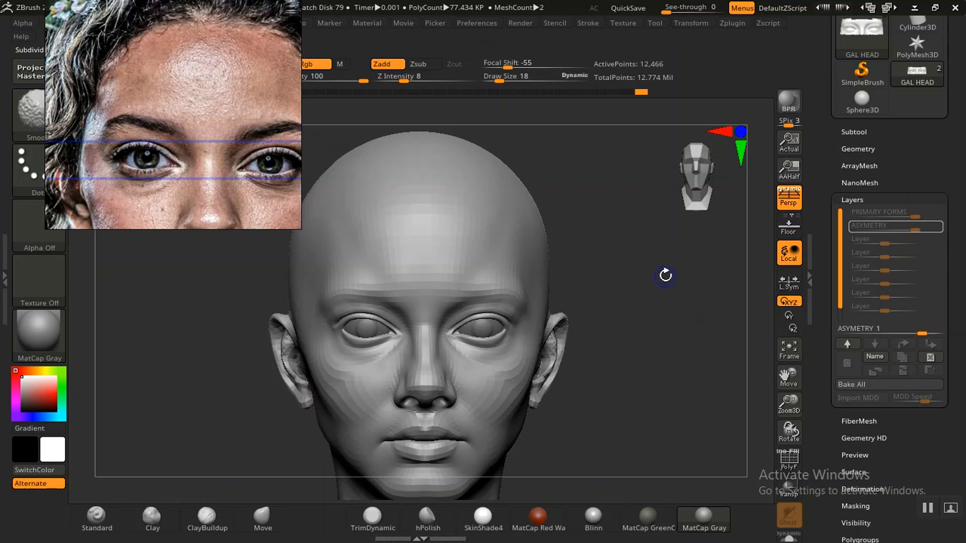
Enlarge the Standard brush to draw size 66 and shape the forehead above the brows.
left_click_drag(658, 278, 715, 311, "alt")
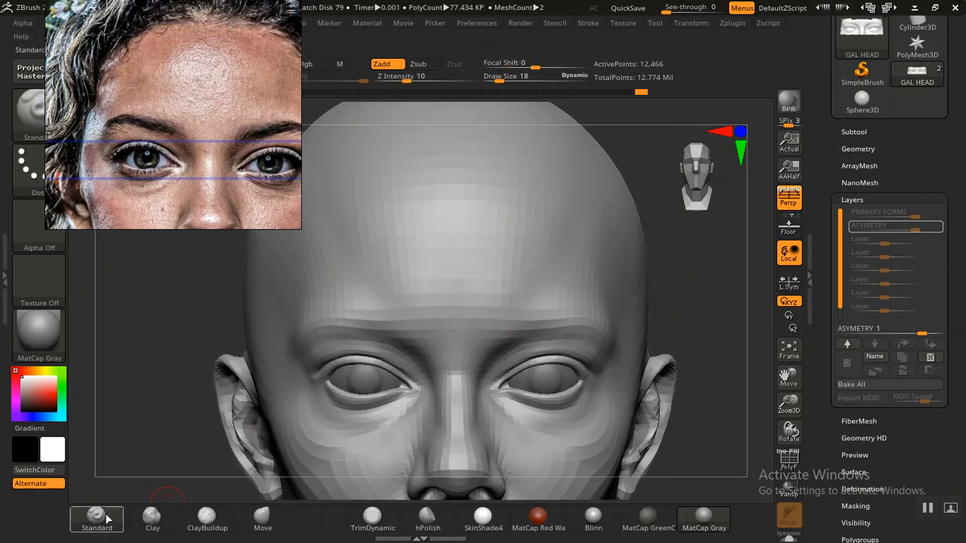
key("bracketright")
key("bracketright")
key("bracketright")
key("bracketright")
key("bracketright")
key("bracketright")
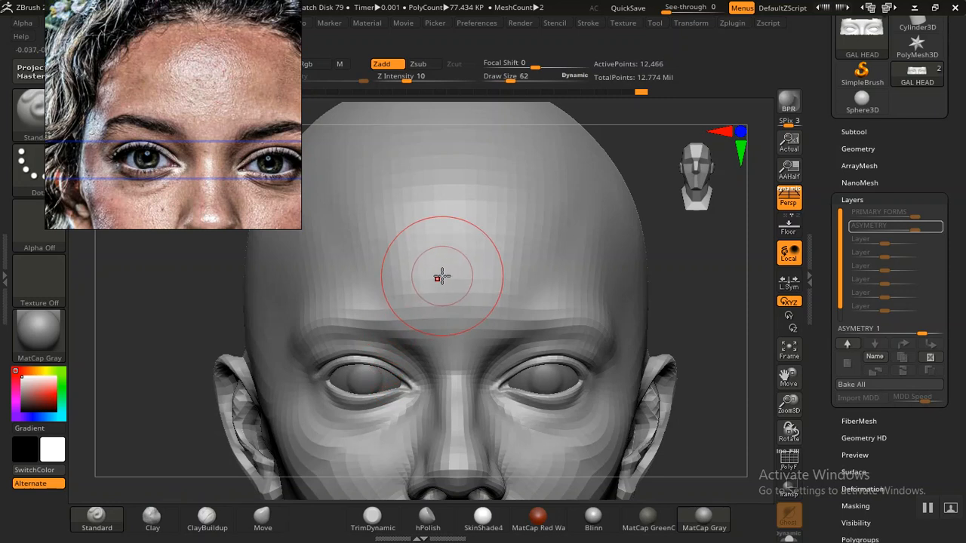
left_click_drag(721, 300, 732, 370)
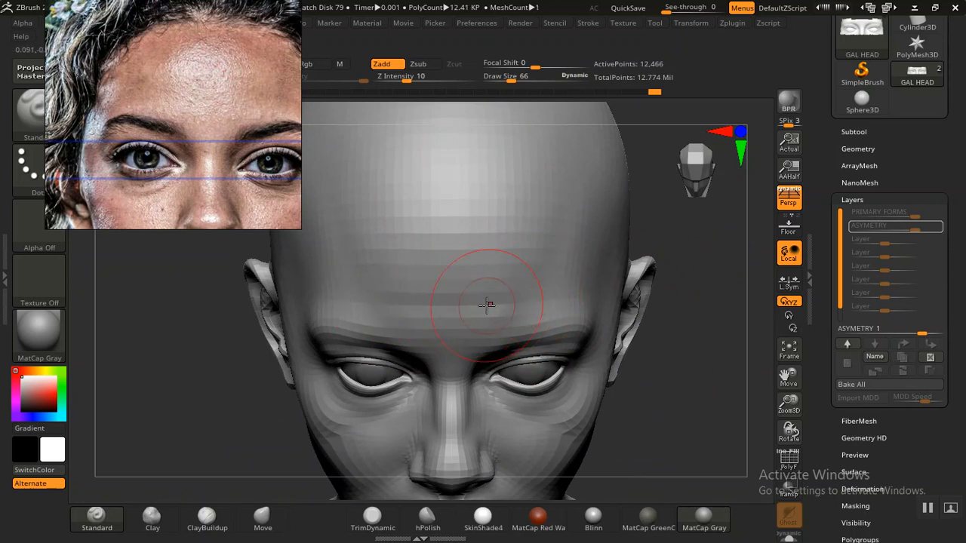
key("shift")
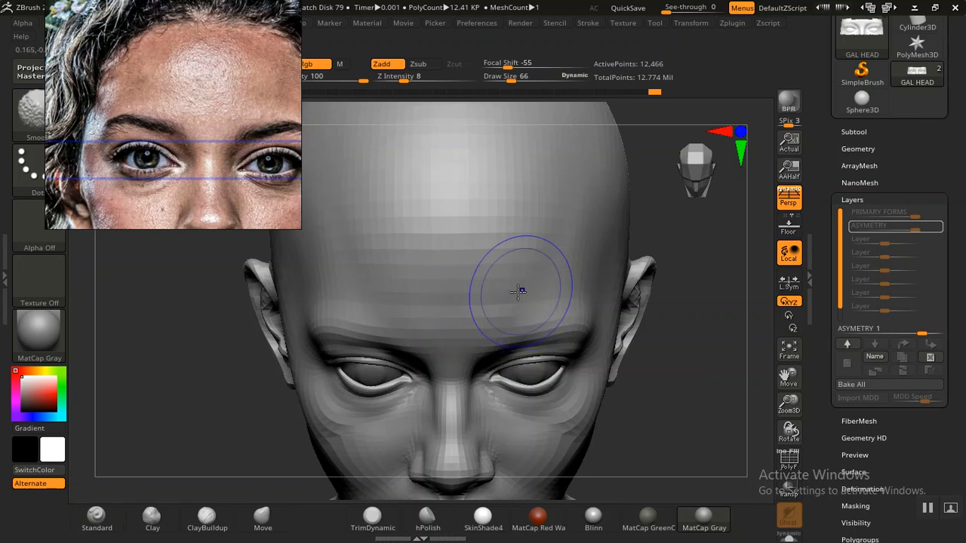
Smooth the center of the forehead and check its form from several angles and in profile.
mouse_move(713, 355)
left_mouse_down()
mouse_move(686, 336)
mouse_move(651, 339)
mouse_move(684, 396)
mouse_move(641, 298)
mouse_move(642, 347)
mouse_move(611, 345)
mouse_move(676, 345)
mouse_move(674, 360)
mouse_move(651, 367)
mouse_move(663, 413)
left_mouse_up()
left_click_drag(460, 291, 445, 257, "shift")
mouse_move(609, 275)
left_mouse_down()
mouse_move(701, 297)
mouse_move(686, 370)
mouse_move(665, 384)
mouse_move(679, 379)
mouse_move(653, 351)
mouse_move(687, 408)
mouse_move(694, 345)
mouse_move(696, 390)
mouse_move(647, 403)
left_mouse_up()
left_click_drag(219, 374, 287, 338)
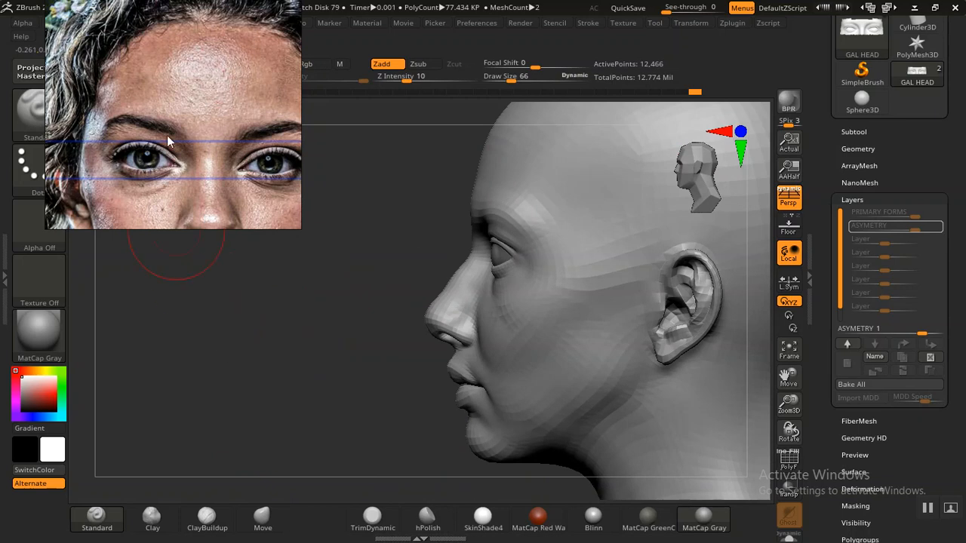
Bring the other reference portrait, with the face turned slightly, into view for comparison with the head's profile.
scroll(167, 162, "down", 6)
scroll(212, 103, "up", 8)
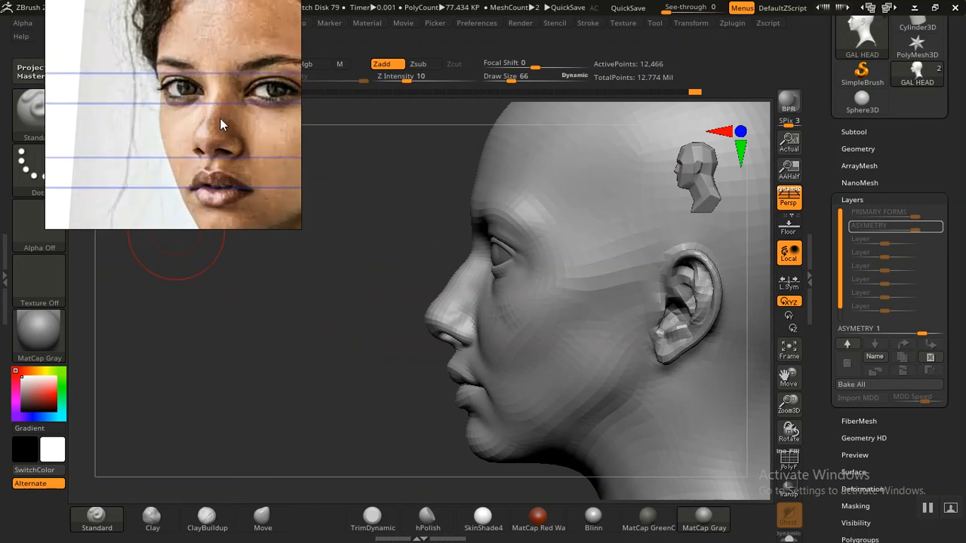
middle_click_drag(220, 118, 209, 117)
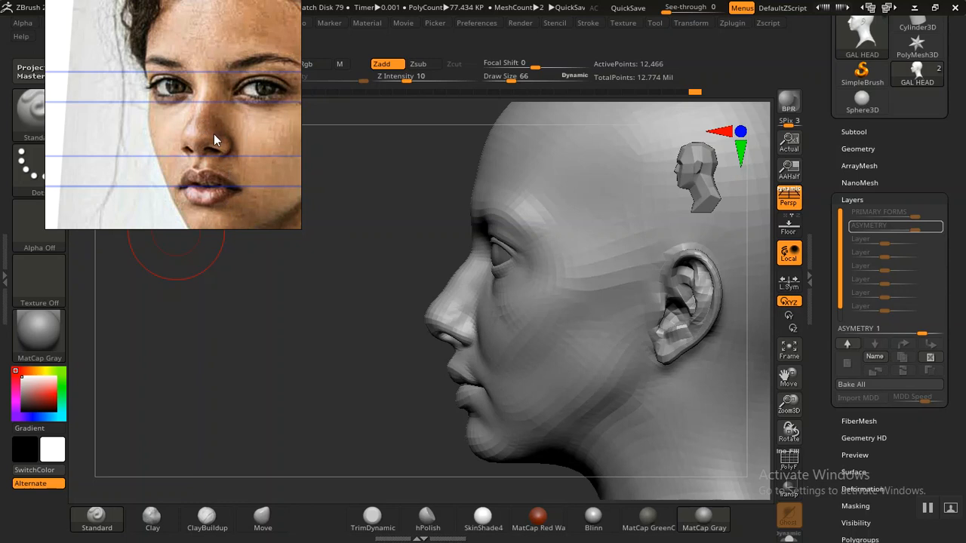
Adjust the sides of the nose with the Move brush at draw size 46.
mouse_move(276, 327)
left_mouse_down()
mouse_move(313, 339)
mouse_move(317, 323)
mouse_move(314, 335)
mouse_move(304, 309)
mouse_move(311, 343)
left_mouse_up()
mouse_move(759, 318)
left_mouse_down()
mouse_move(739, 302)
mouse_move(742, 328)
mouse_move(722, 351)
mouse_move(692, 379)
mouse_move(668, 381)
mouse_move(711, 390)
mouse_move(717, 339)
left_mouse_up()
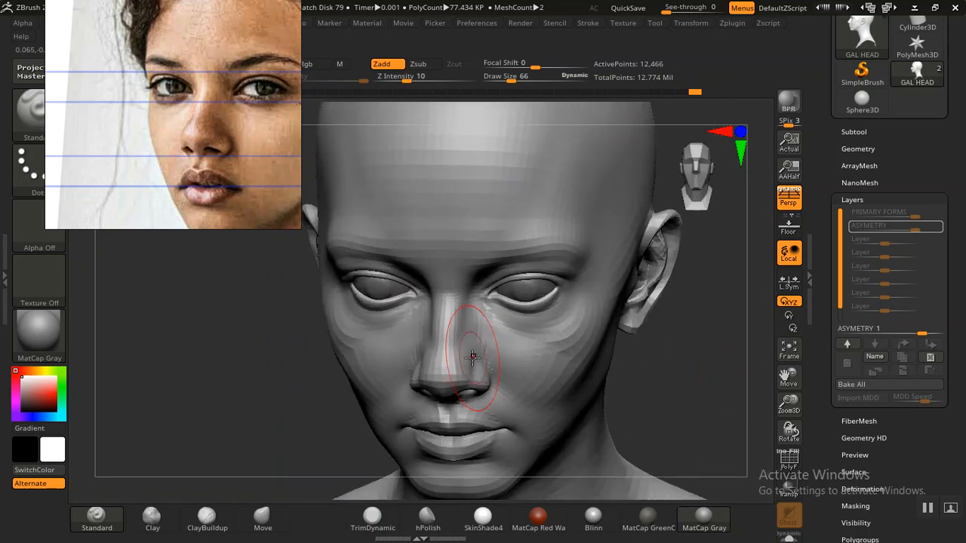
left_click(275, 515)
left_click_drag(685, 352, 608, 361)
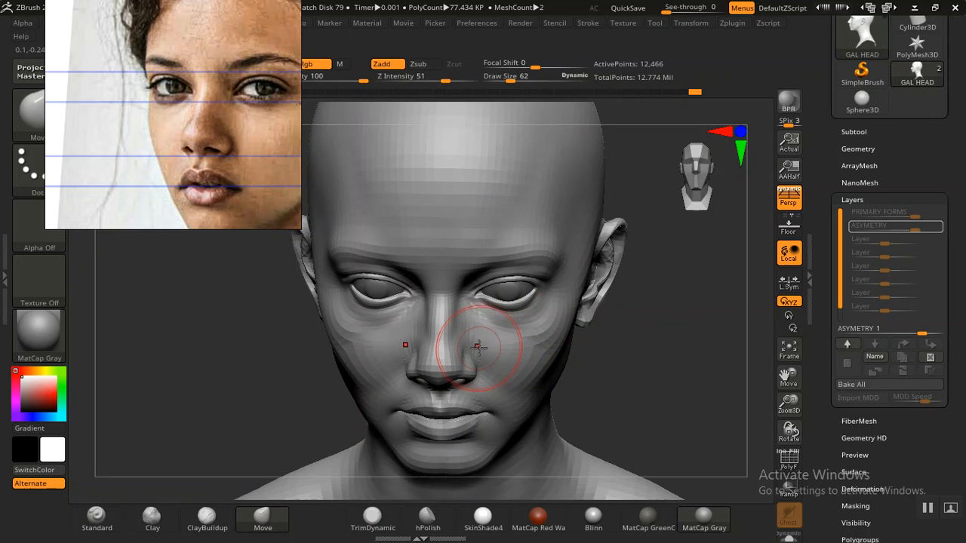
mouse_move(633, 357)
left_mouse_down()
mouse_move(696, 334)
mouse_move(718, 341)
mouse_move(711, 362)
mouse_move(696, 328)
mouse_move(706, 422)
left_mouse_up()
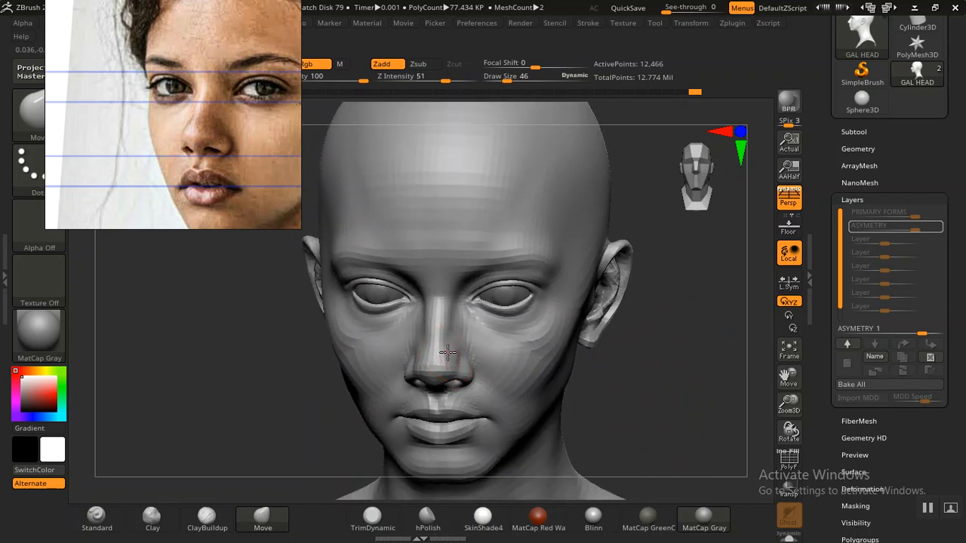
left_click_drag(674, 393, 601, 381)
left_click_drag(369, 400, 221, 439, "alt")
Sculpt the side and tip of the nose with the Standard brush at draw size 18.
left_click(96, 518)
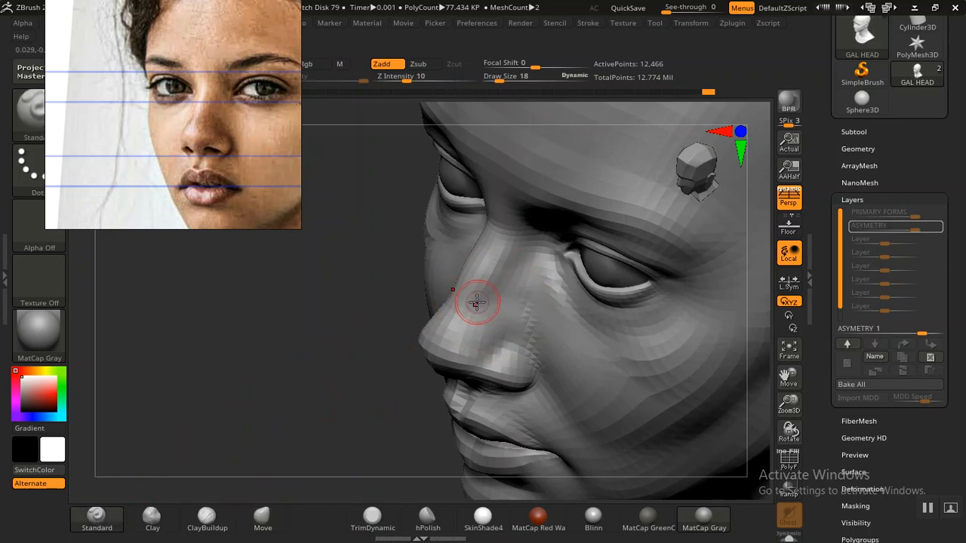
left_click_drag(283, 346, 289, 364, "alt")
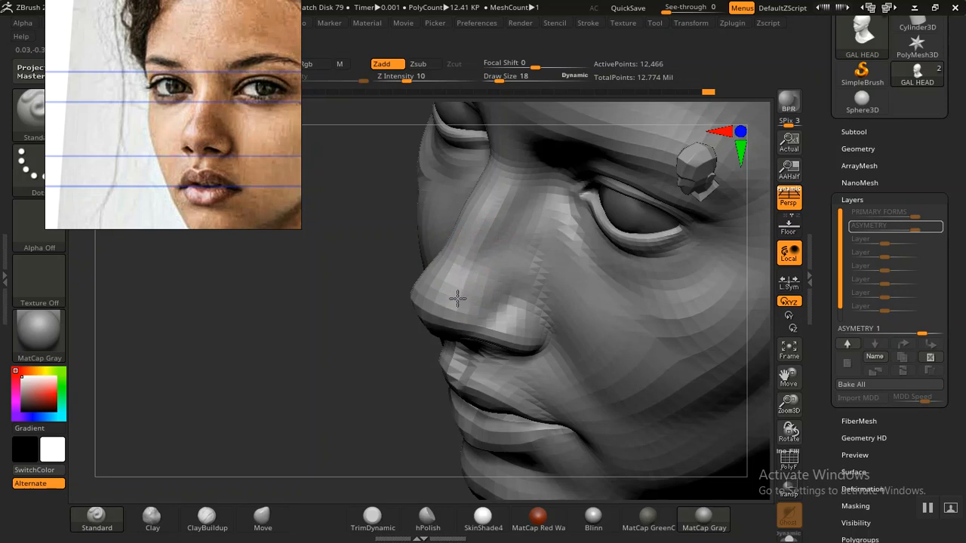
left_click_drag(246, 405, 282, 369)
left_click_drag(717, 442, 623, 412)
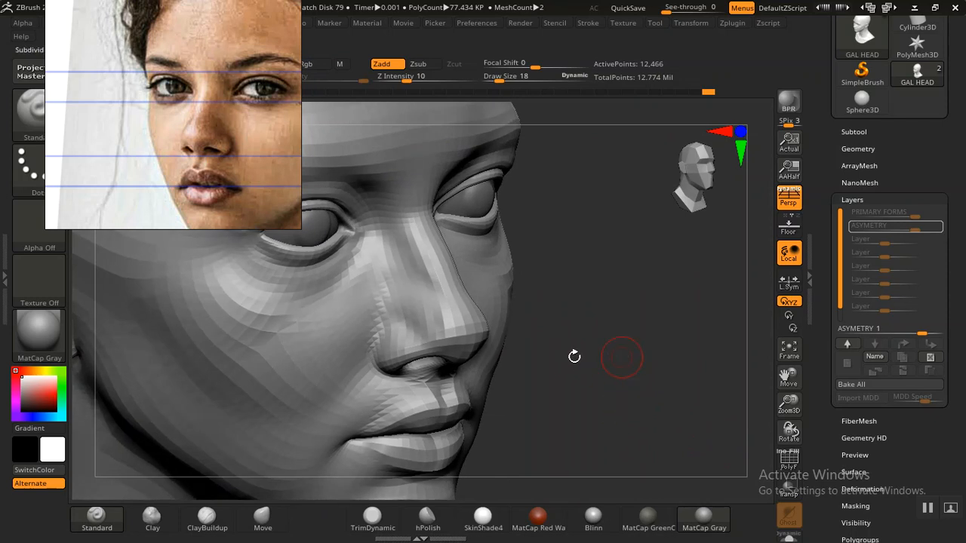
Raise the head mesh one subdivision level and refine the side of the nose, smoothing it in near-profile view.
key("d")
left_click_drag(588, 355, 408, 355)
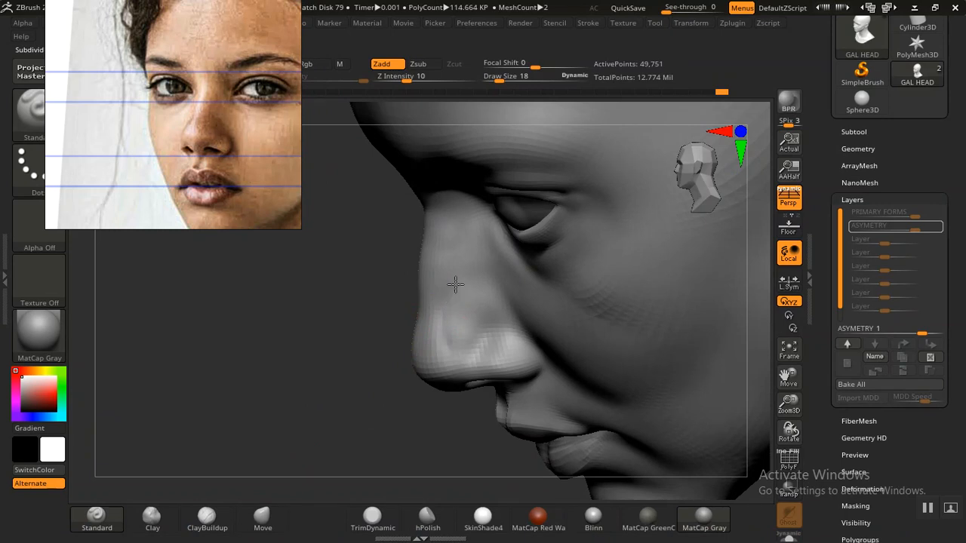
key("shift")
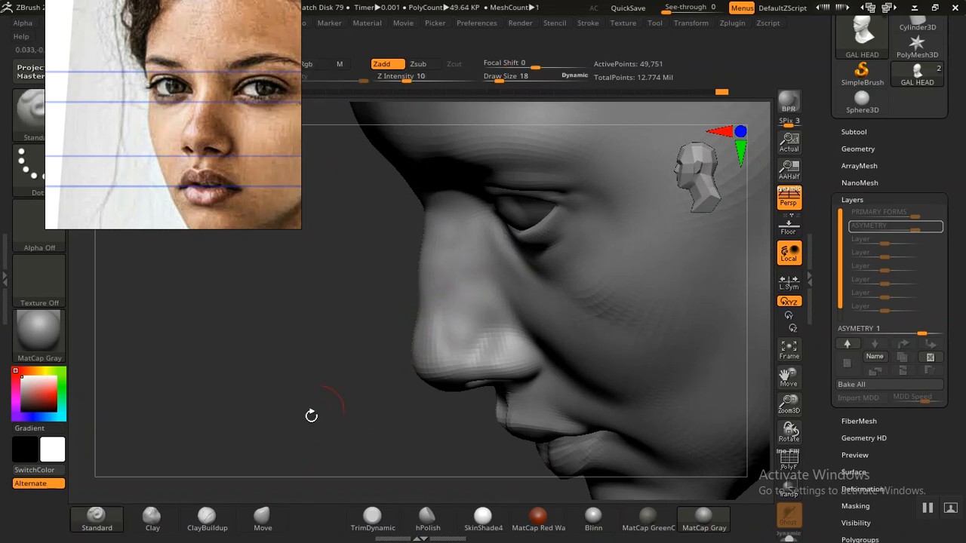
left_click_drag(297, 423, 334, 397, "shift")
mouse_move(673, 420)
left_mouse_down("alt")
mouse_move(665, 411)
mouse_move(674, 444)
mouse_move(553, 438)
mouse_move(326, 390)
mouse_move(294, 470)
mouse_move(430, 338)
left_mouse_up("alt")
key("shift")
Check the nose from the front and smooth the sides of its bridge.
mouse_move(239, 312)
left_mouse_down("alt")
mouse_move(325, 355)
mouse_move(374, 360)
mouse_move(334, 355)
mouse_move(289, 390)
mouse_move(536, 366)
left_mouse_up("alt")
left_click_drag(604, 382, 690, 469, "alt")
mouse_move(690, 435)
left_mouse_down()
mouse_move(645, 427)
mouse_move(679, 420)
mouse_move(687, 437)
left_mouse_up()
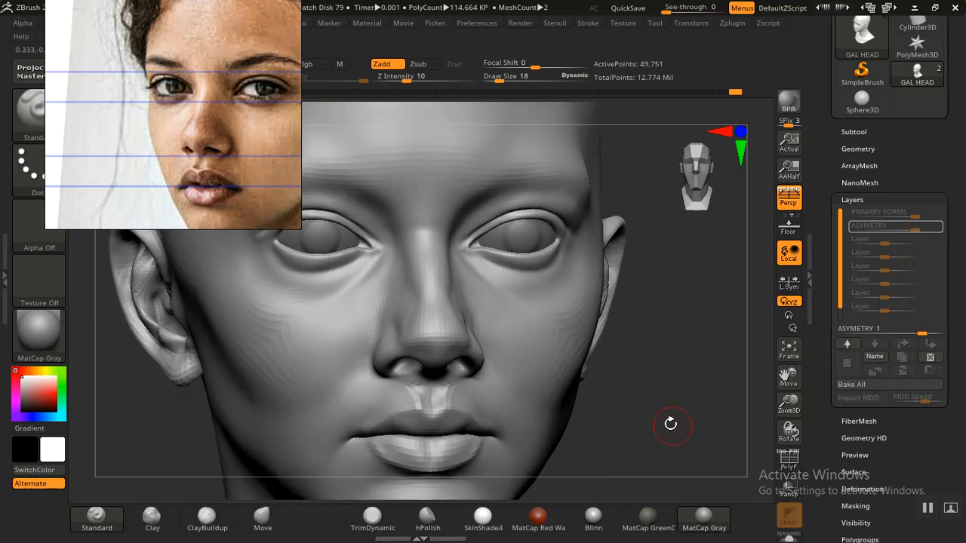
mouse_move(667, 426)
left_mouse_down()
mouse_move(664, 436)
mouse_move(664, 414)
mouse_move(675, 431)
mouse_move(574, 401)
left_mouse_up()
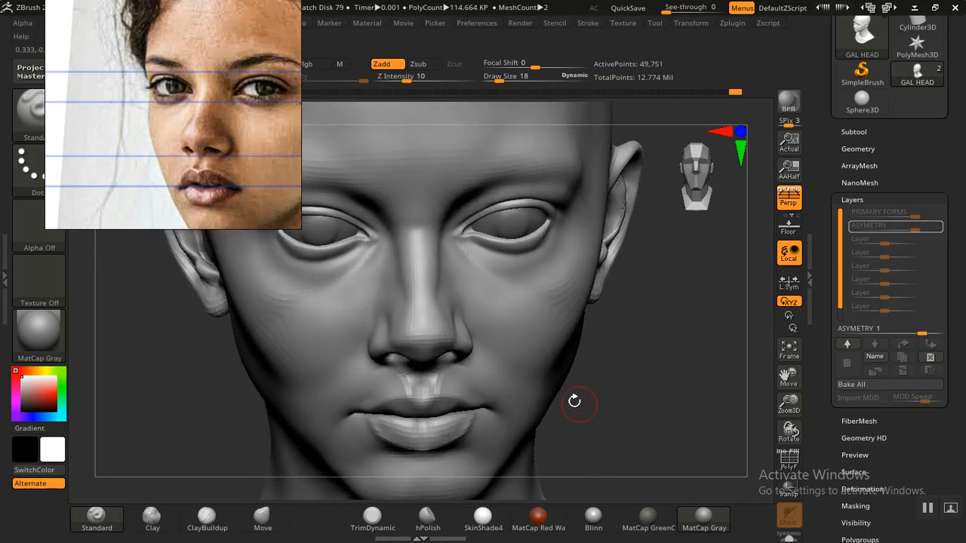
key("shift")
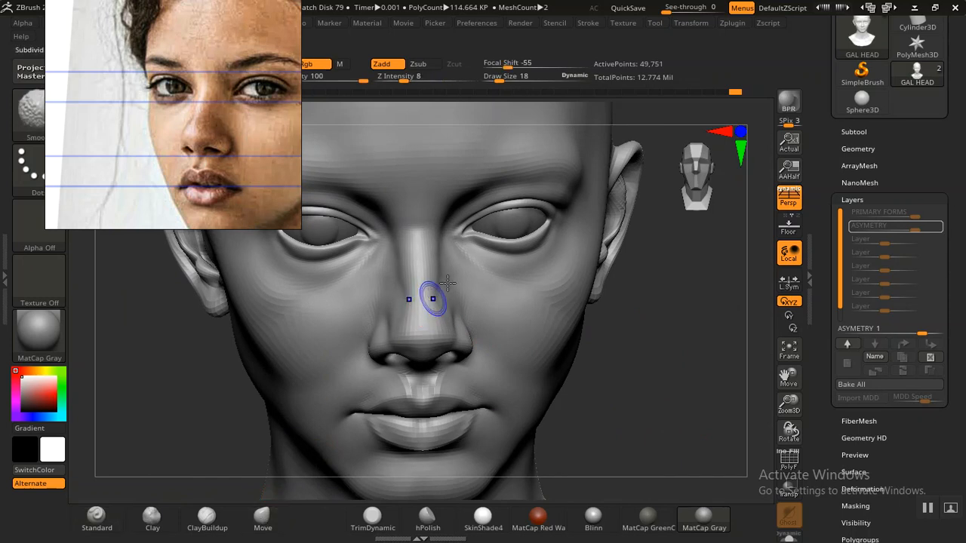
Lower the head mesh one subdivision level and reshape the sides of the nose bridge with the Move brush.
key("shift+d")
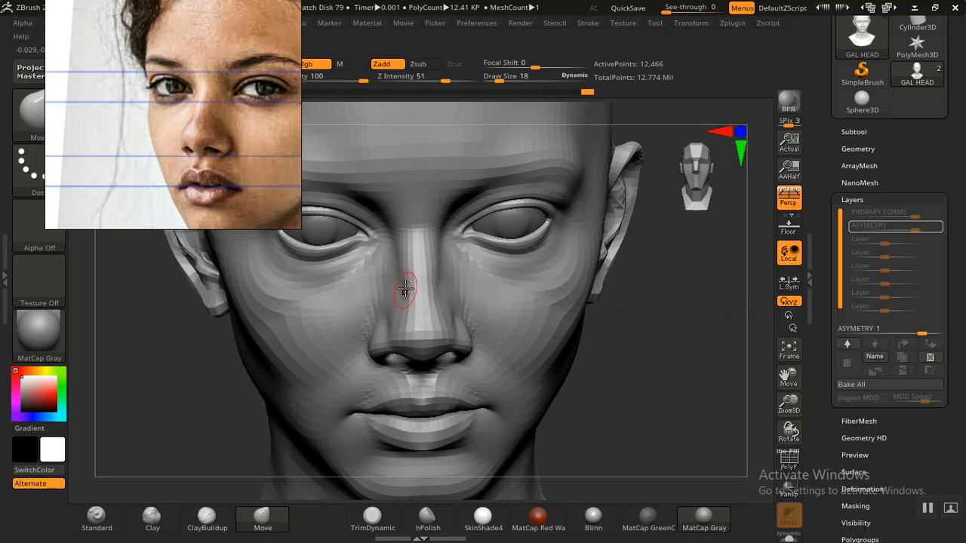
left_click_drag(183, 419, 224, 442)
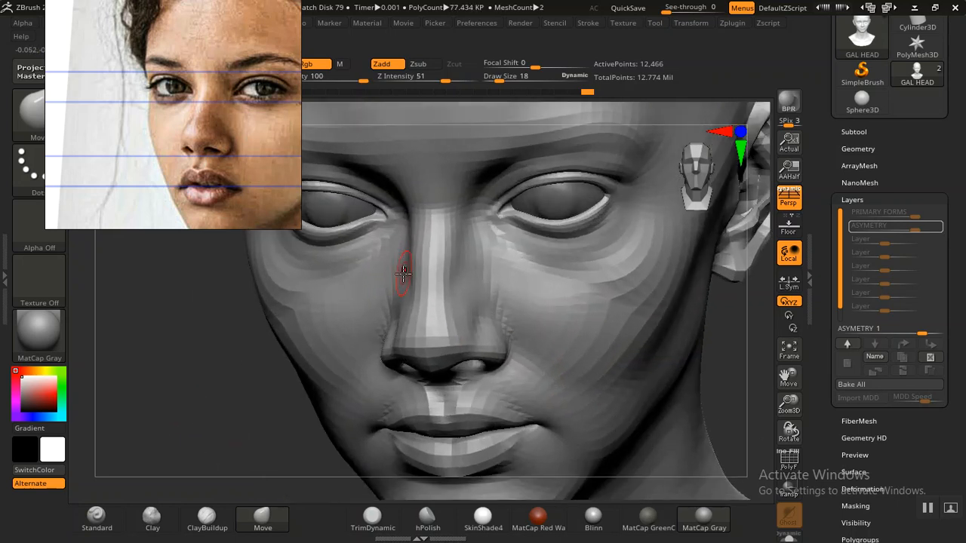
left_click_drag(268, 390, 211, 438)
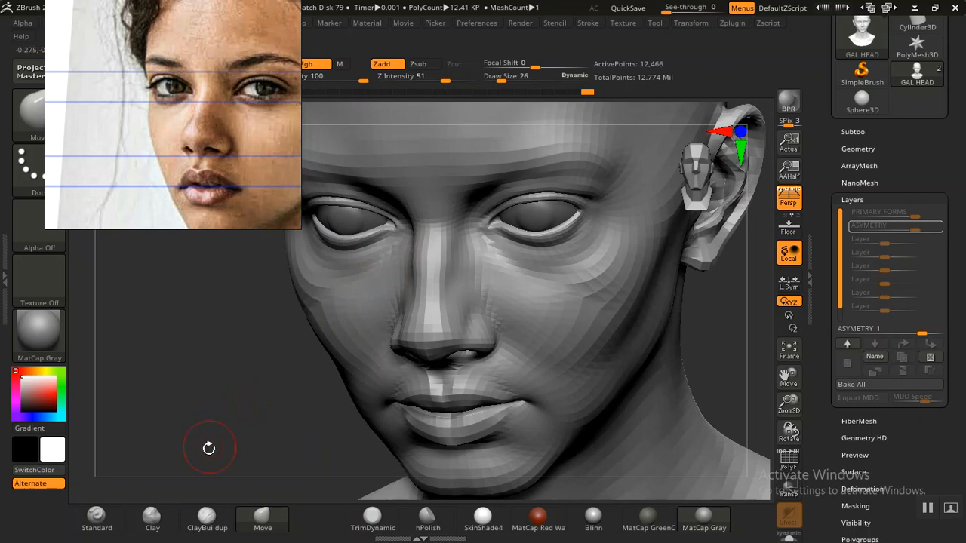
Adjust the nose bridge from the side with the Move brush at draw size 26.
left_click_drag(209, 449, 304, 403)
left_click_drag(699, 418, 533, 345)
left_click_drag(441, 276, 457, 287)
mouse_move(556, 295)
left_mouse_down()
mouse_move(614, 362)
mouse_move(597, 351)
left_mouse_up()
left_click_drag(476, 309, 473, 306)
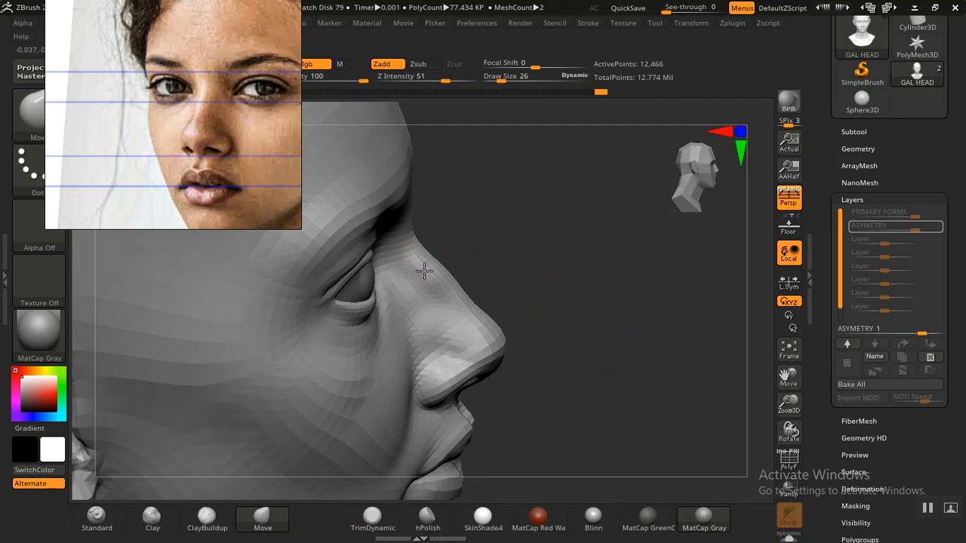
Refine the nose sides and the bridge beside the inner eye corners with the Move brush, judging them from the front.
left_click_drag(642, 362, 589, 351, "shift")
left_click_drag(711, 450, 647, 446, "alt")
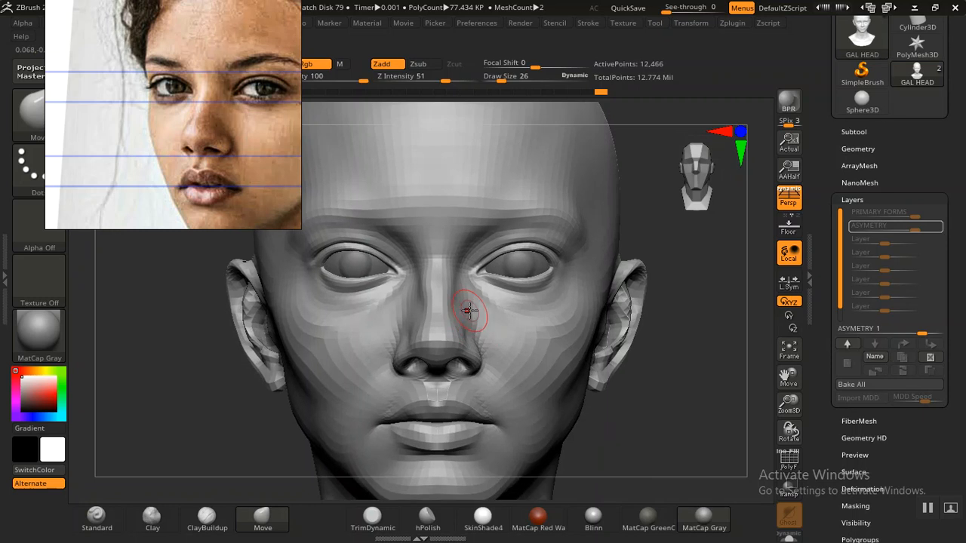
key("ctrl")
left_click_drag(651, 421, 639, 400, "alt")
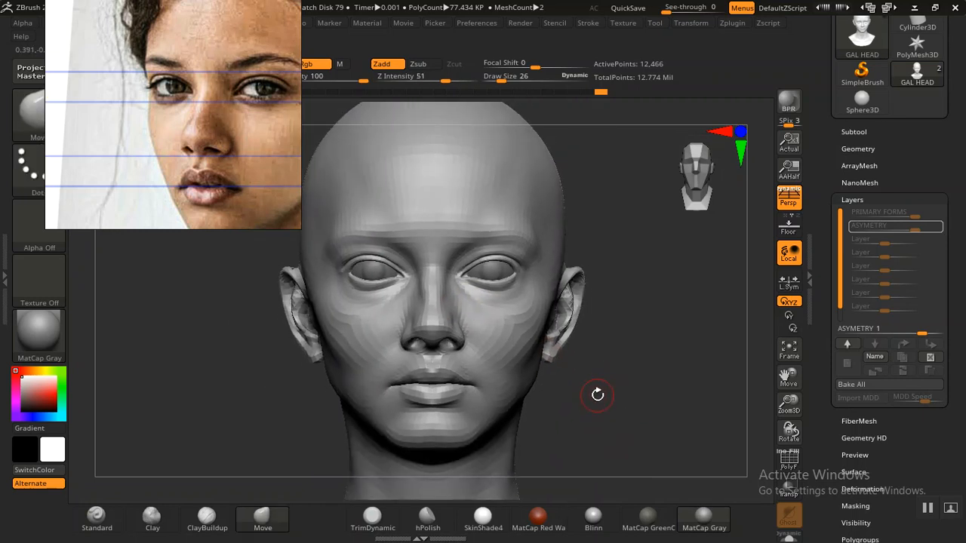
right_click_drag(597, 397, 654, 474, "ctrl")
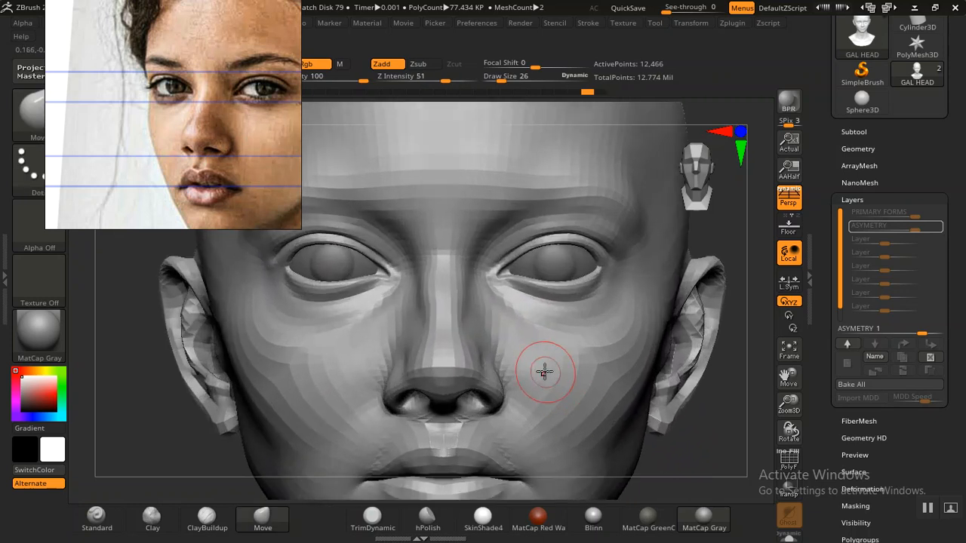
left_click_drag(172, 450, 183, 442, "alt")
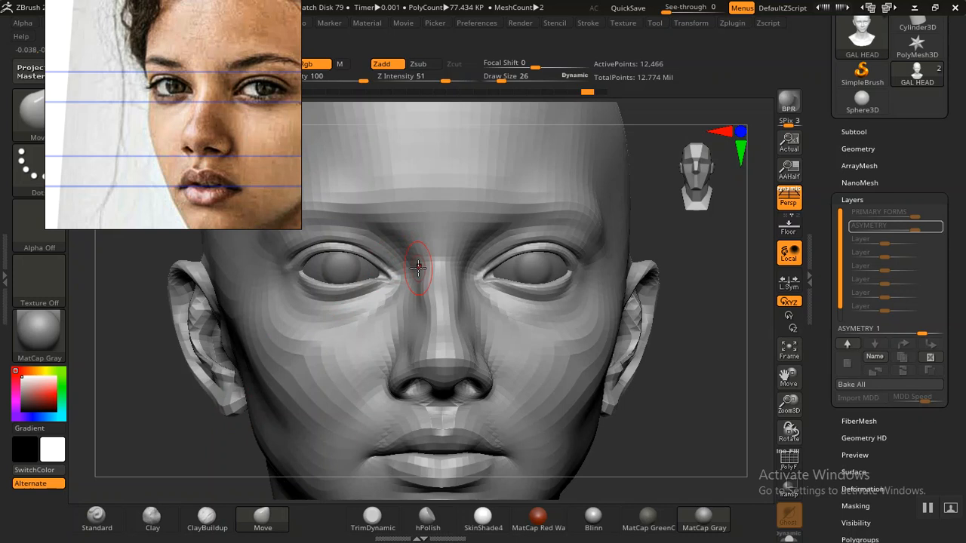
left_click_drag(659, 442, 620, 377)
key("f")
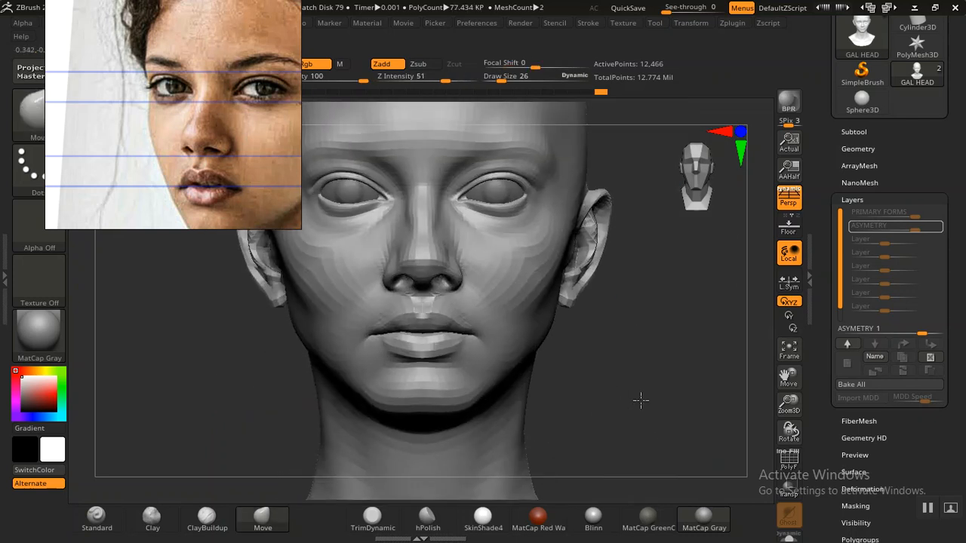
left_click_drag(634, 327, 657, 403, "alt")
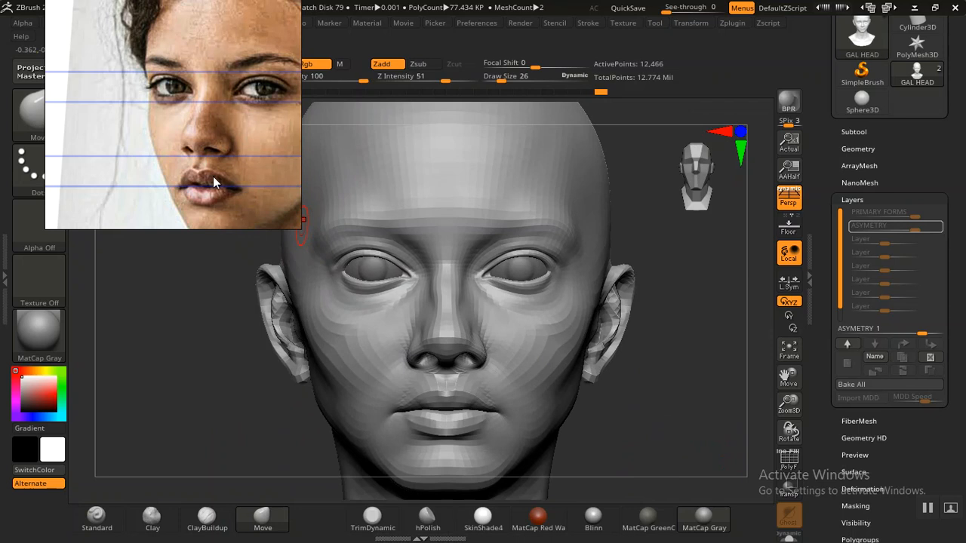
Reframe the turned-face reference portrait on the cheek, jaw and ear for comparison.
scroll(248, 166, "down", 3)
scroll(205, 136, "up", 5)
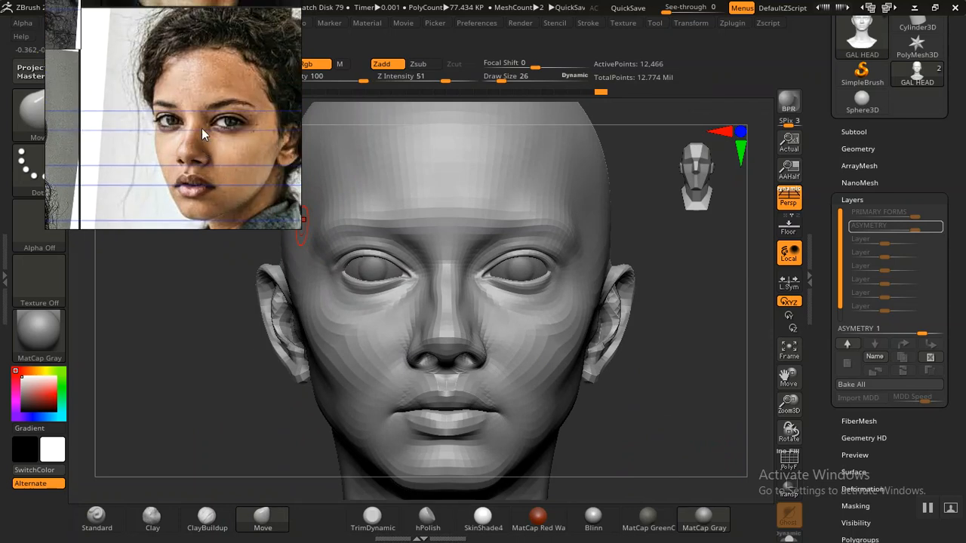
mouse_move(201, 127)
middle_mouse_down()
mouse_move(161, 98)
mouse_move(197, 115)
middle_mouse_up()
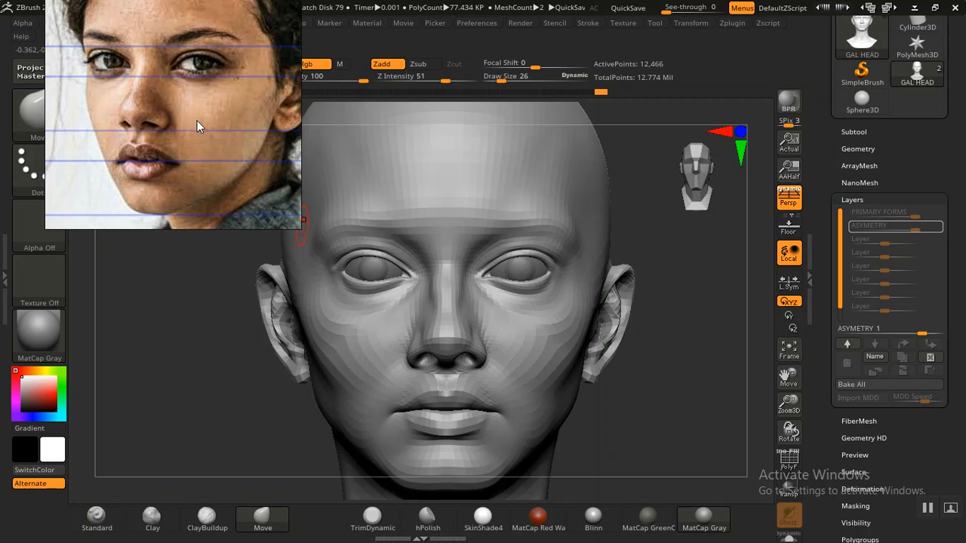
Shape the jaw corner below the ear lobe with the Standard brush at draw size 26 and smooth it.
mouse_move(663, 375)
left_mouse_down()
mouse_move(632, 380)
mouse_move(664, 384)
mouse_move(697, 334)
mouse_move(686, 363)
mouse_move(676, 362)
mouse_move(681, 347)
mouse_move(705, 352)
mouse_move(690, 351)
mouse_move(697, 368)
mouse_move(694, 341)
mouse_move(705, 363)
mouse_move(659, 334)
mouse_move(648, 305)
mouse_move(512, 283)
left_mouse_up()
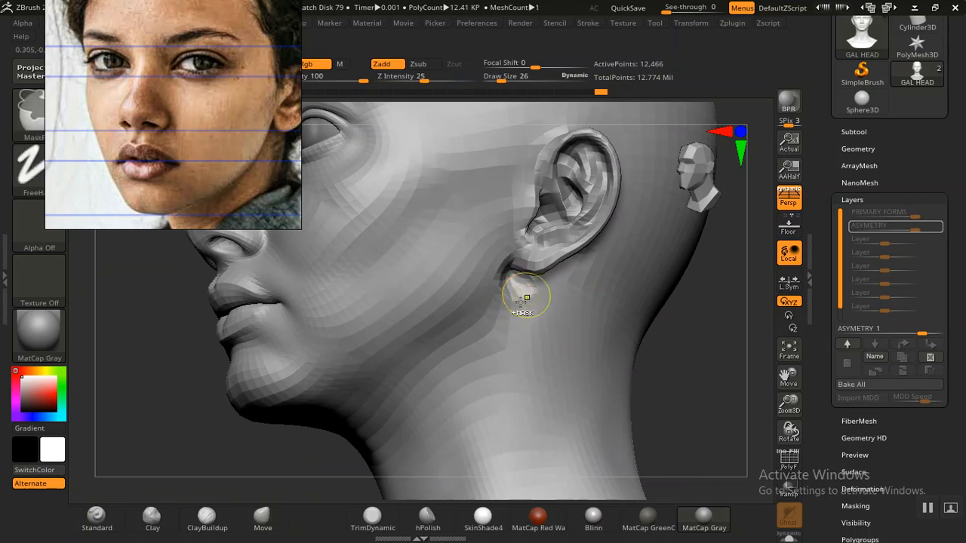
left_click(104, 531)
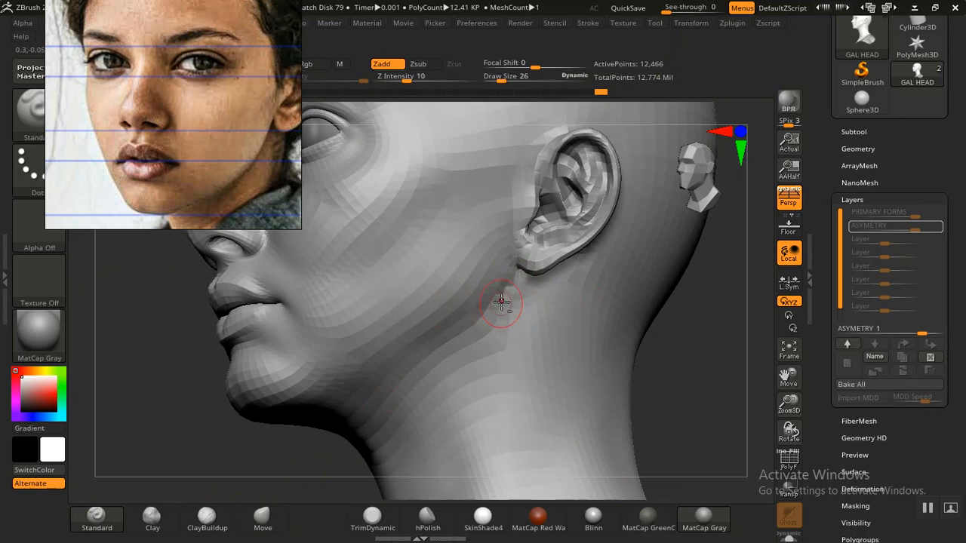
key("shift")
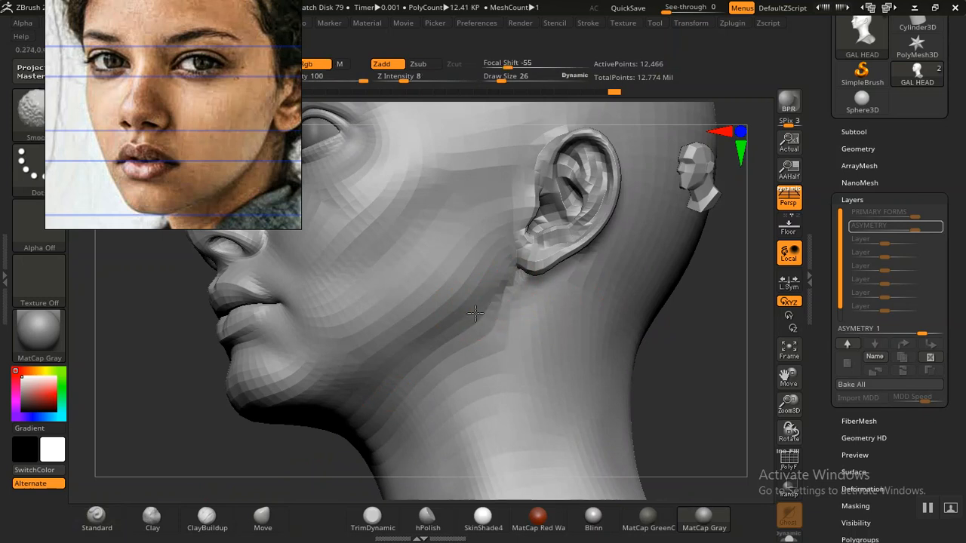
left_click_drag(695, 390, 722, 420, "alt")
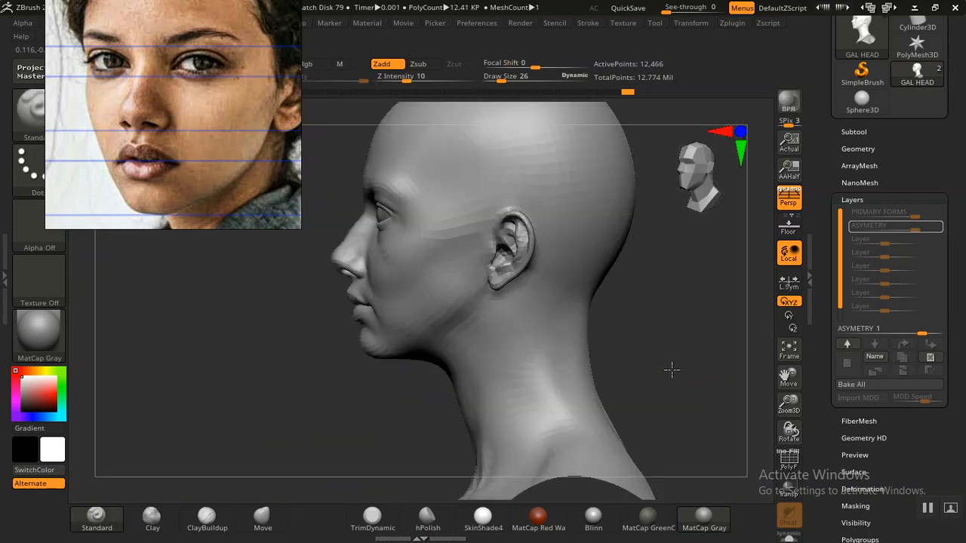
Sculpt the area around the ear lobe and jaw on the other side and check the head from the front.
left_click_drag(668, 370, 717, 368)
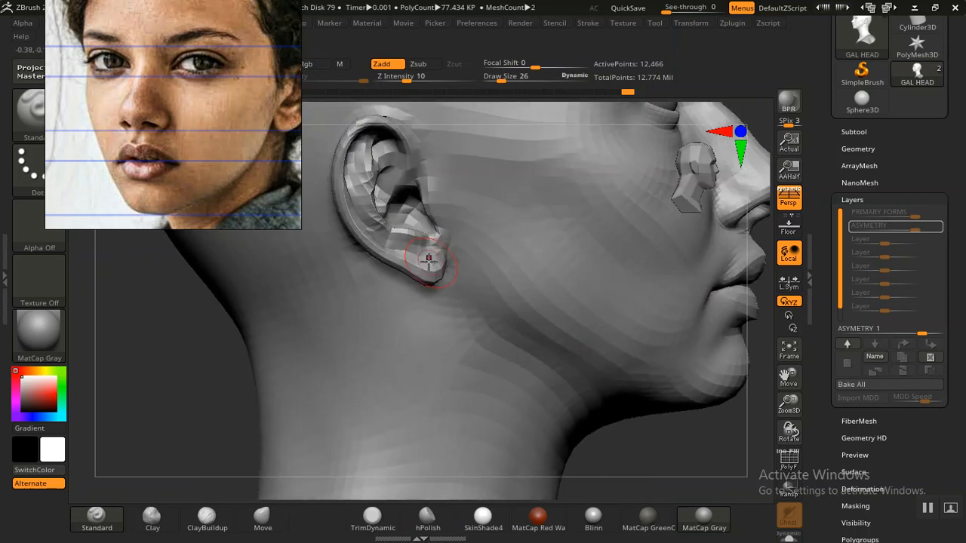
mouse_move(455, 244)
left_mouse_down()
mouse_move(492, 312)
mouse_move(465, 295)
left_mouse_up()
left_click_drag(650, 430, 650, 383, "alt")
mouse_move(651, 384)
left_mouse_down()
mouse_move(618, 380)
mouse_move(664, 336)
mouse_move(664, 319)
mouse_move(654, 342)
mouse_move(319, 216)
left_mouse_up()
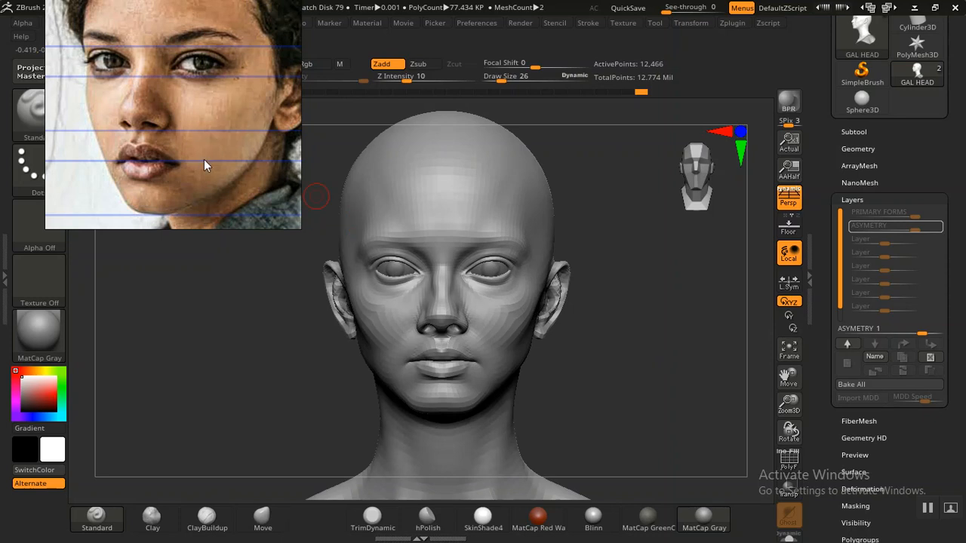
Examine the face proportions and eye area in the color reference portraits.
scroll(162, 112, "up", 3)
middle_click_drag(162, 112, 185, 143)
scroll(138, 133, "down", 5)
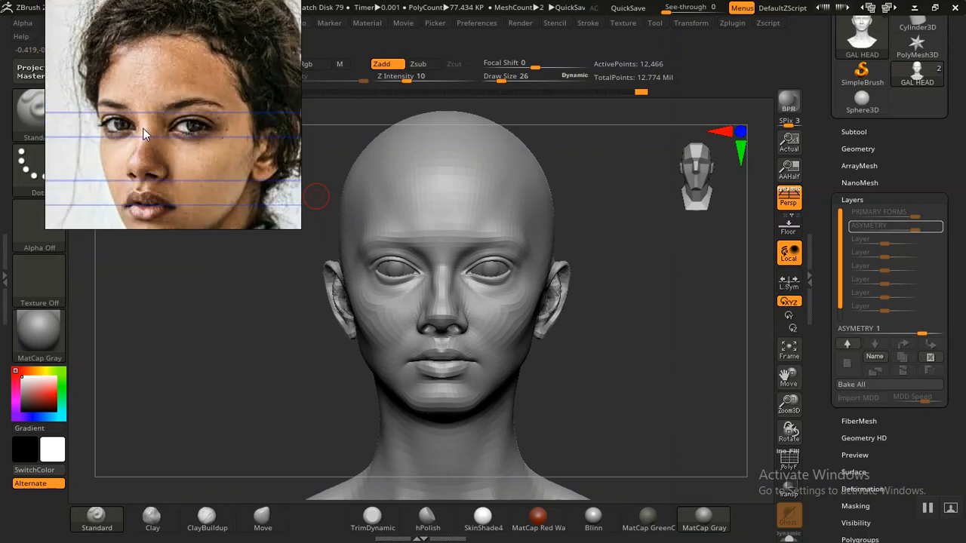
scroll(151, 128, "down", 3)
middle_click_drag(131, 189, 202, 124)
scroll(170, 177, "up", 6)
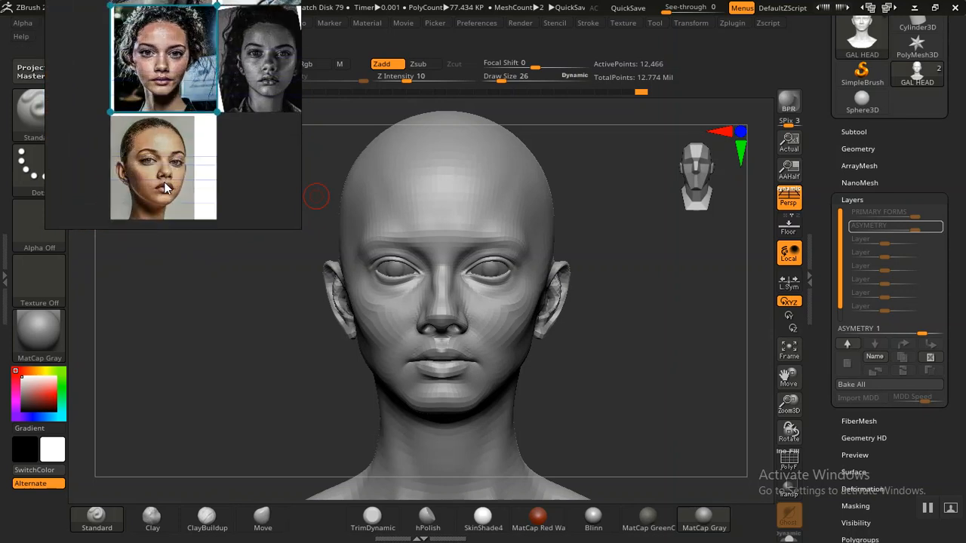
scroll(189, 141, "up", 5)
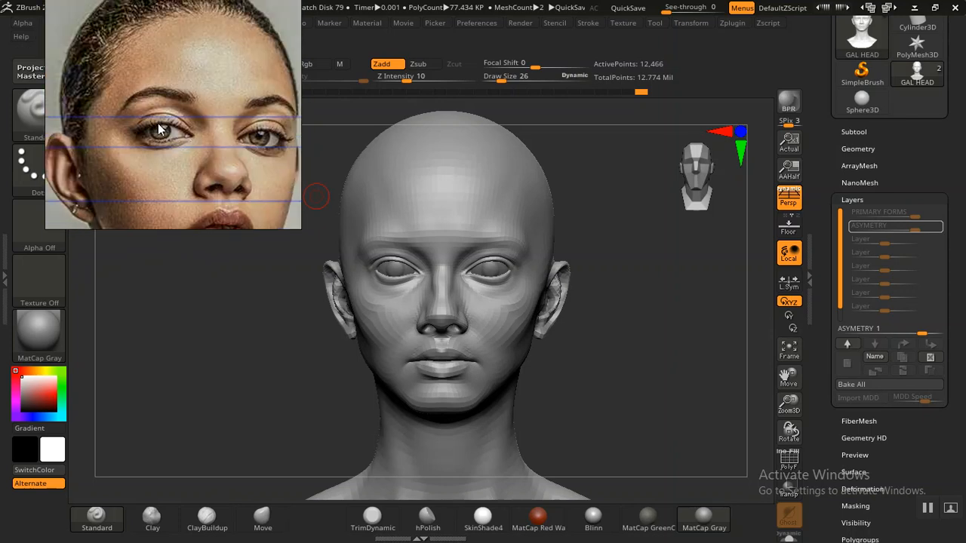
Examine the inner eye corner and the side of the nose in the black-and-white reference portrait.
scroll(176, 135, "down", 6)
middle_click_drag(201, 119, 175, 198)
scroll(231, 152, "up", 8)
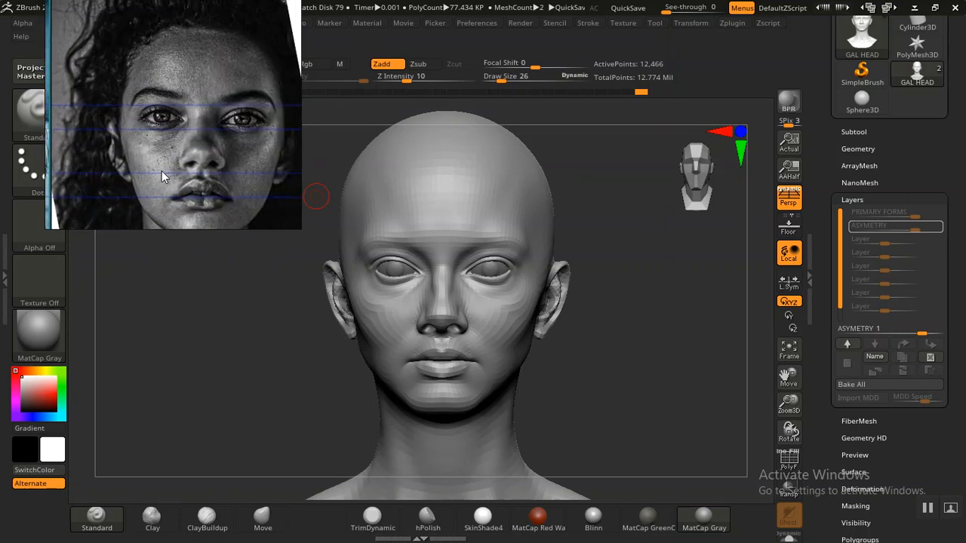
scroll(214, 146, "up", 6)
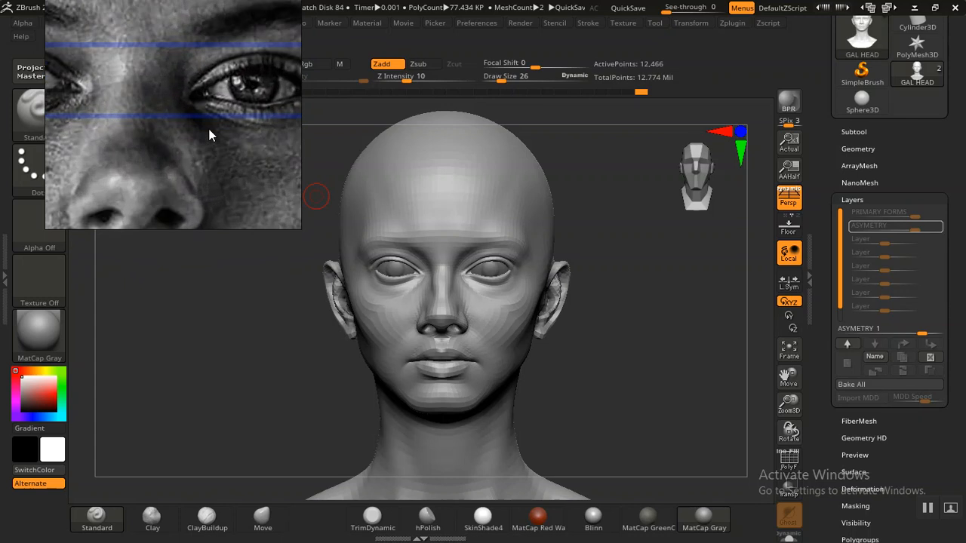
scroll(217, 136, "down", 4)
middle_click_drag(216, 136, 241, 139)
scroll(188, 136, "up", 6)
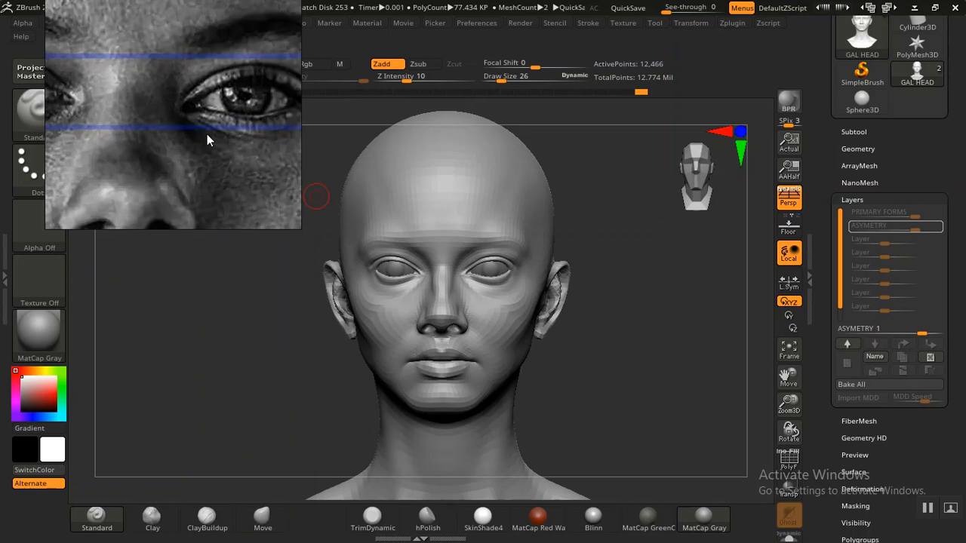
Examine the eyes and brows in the front-facing color reference portraits, including the one with the tilted-back head.
scroll(206, 134, "down", 8)
middle_click_drag(204, 119, 187, 185)
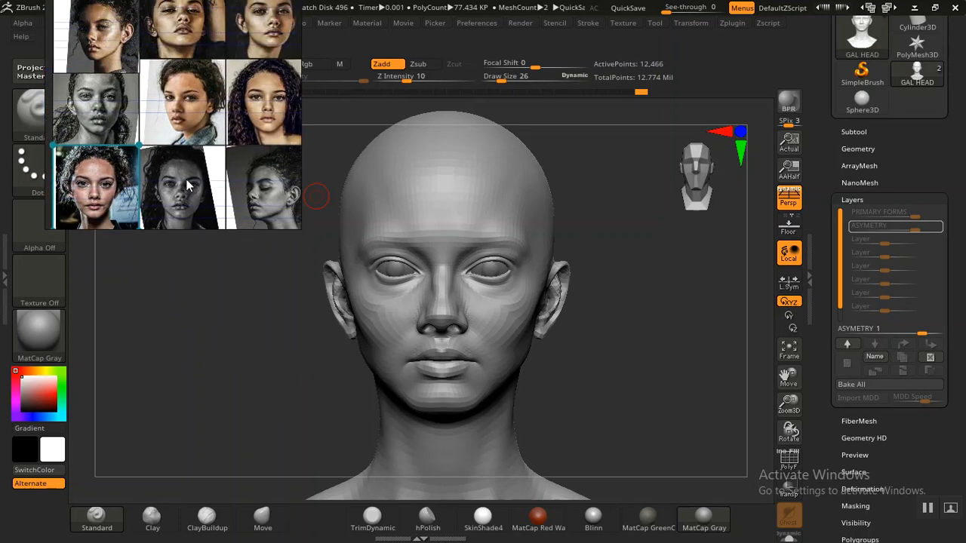
scroll(237, 162, "up", 8)
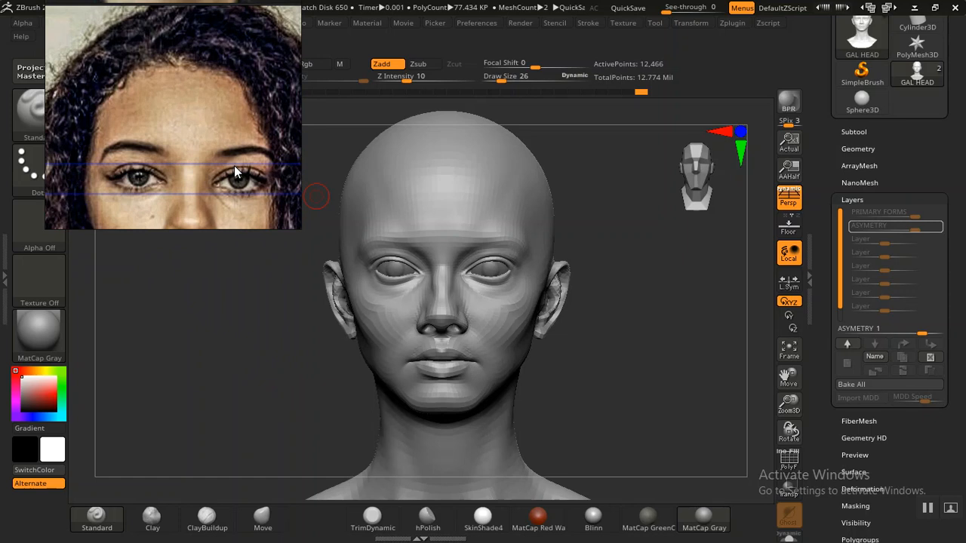
scroll(211, 172, "down", 8)
middle_click_drag(200, 153, 218, 180)
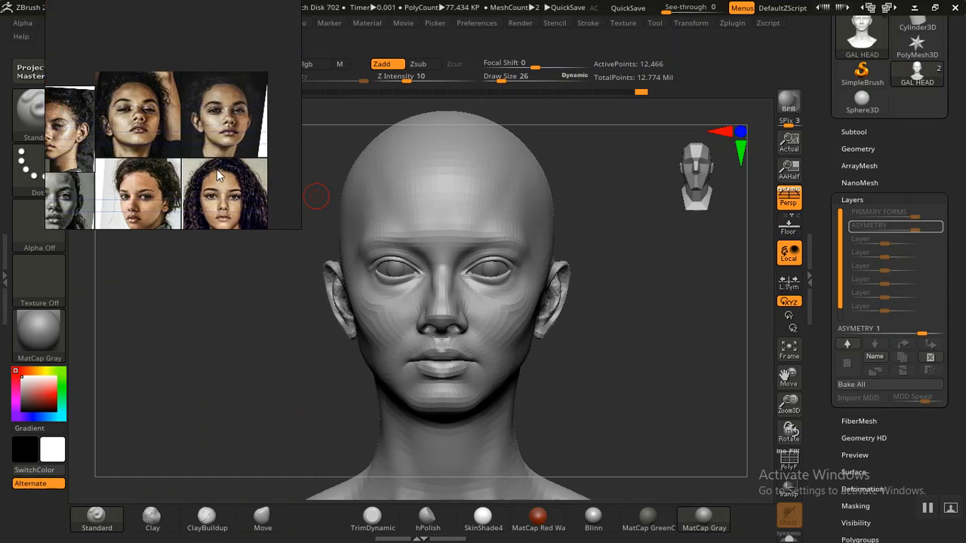
scroll(156, 152, "up", 6)
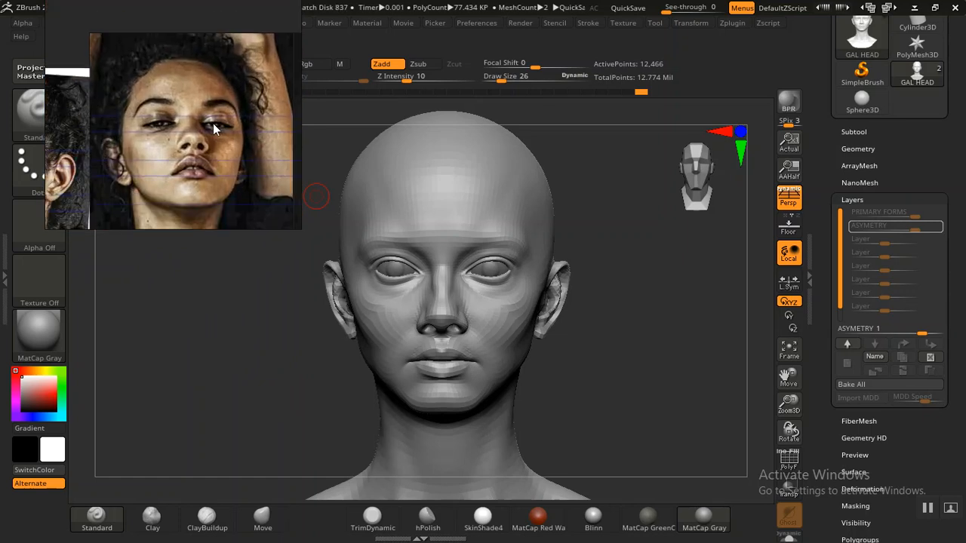
scroll(214, 127, "up", 2)
Study the cheek and nose in the three-quarter color portrait and the eyes and nose in the black-and-white frontal portrait.
scroll(184, 137, "down", 7)
middle_click_drag(155, 147, 200, 134)
middle_click_drag(120, 143, 242, 103)
scroll(212, 99, "up", 1)
scroll(153, 99, "up", 4)
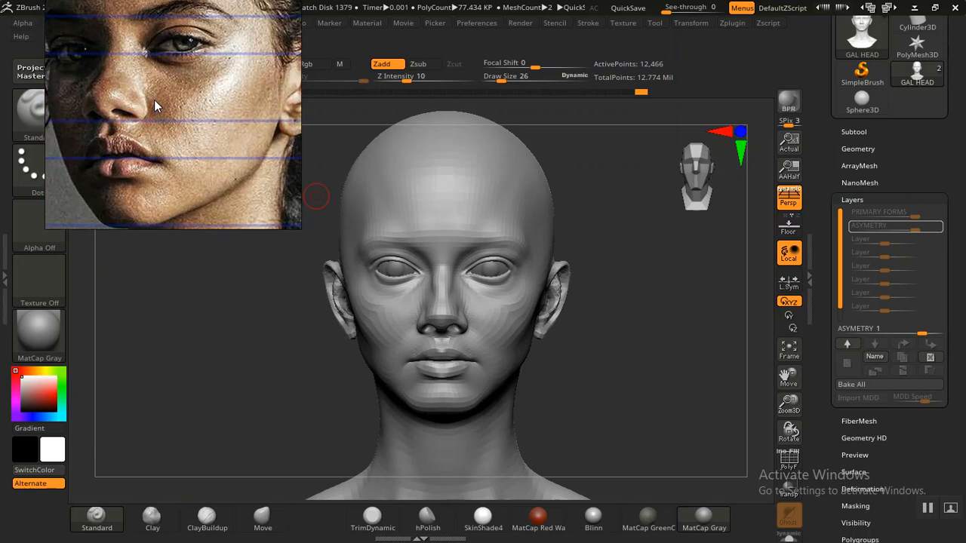
scroll(175, 95, "down", 4)
scroll(175, 95, "down", 2)
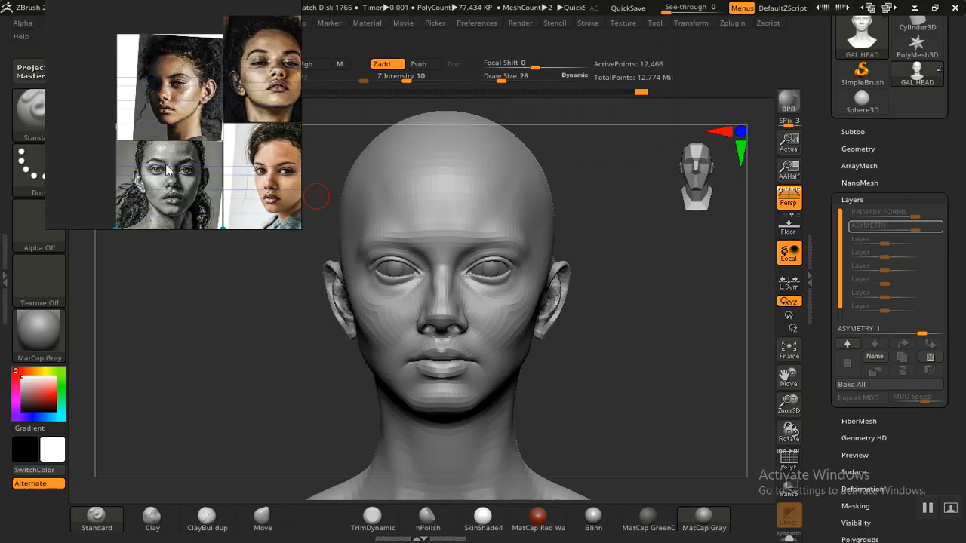
scroll(170, 148, "up", 5)
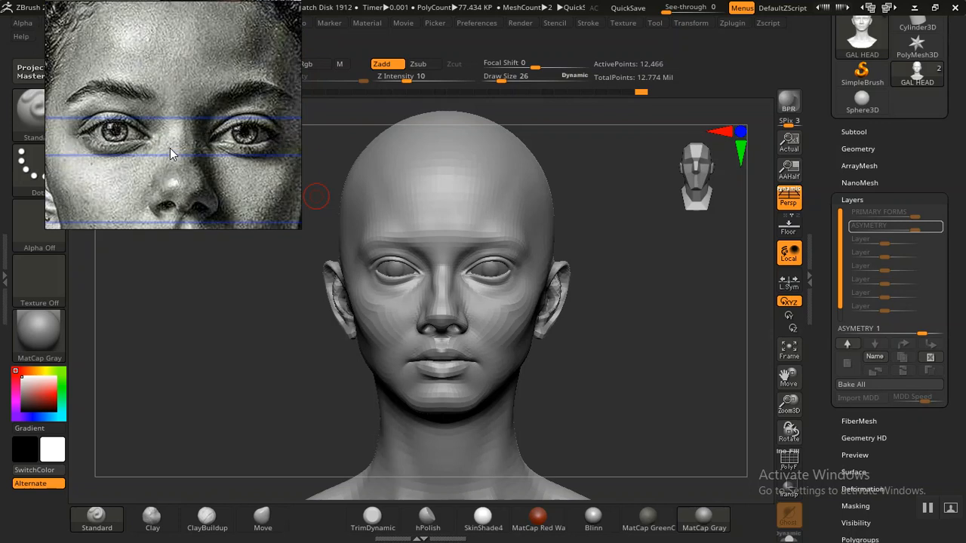
scroll(170, 148, "up", 1)
middle_click_drag(180, 161, 185, 74)
scroll(167, 158, "down", 3)
scroll(168, 155, "down", 3)
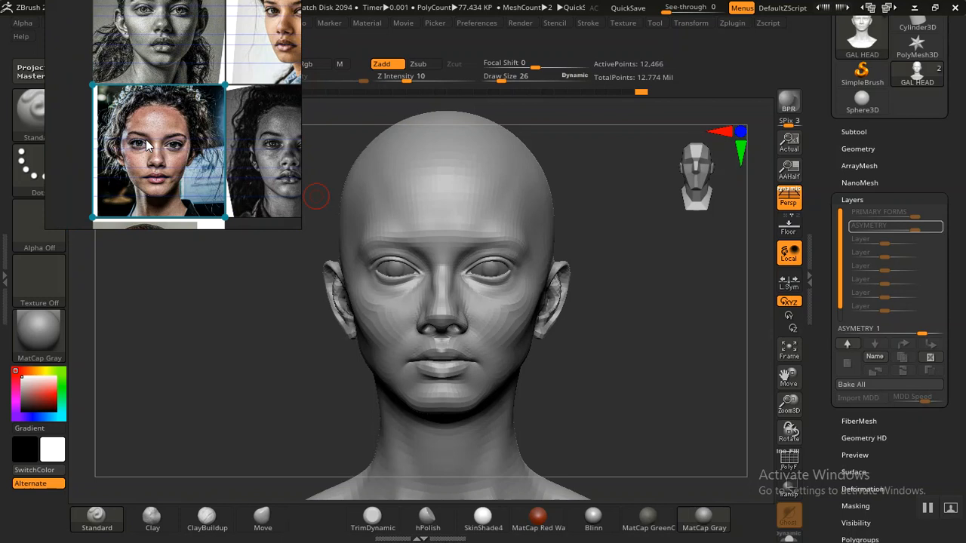
Examine the inner eye corner close up in the color frontal portrait and compare it with the same area on the sculpt.
scroll(145, 142, "up", 4)
scroll(192, 122, "up", 3)
middle_click_drag(192, 120, 261, 129)
middle_click_drag(177, 103, 195, 151)
scroll(177, 132, "up", 1)
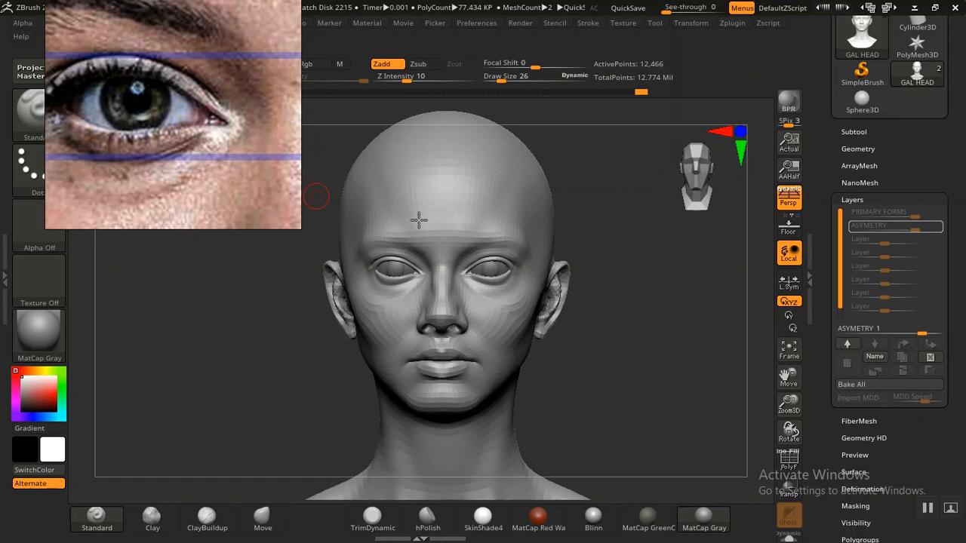
left_click_drag(595, 362, 617, 357)
left_click_drag(654, 315, 708, 372, "alt")
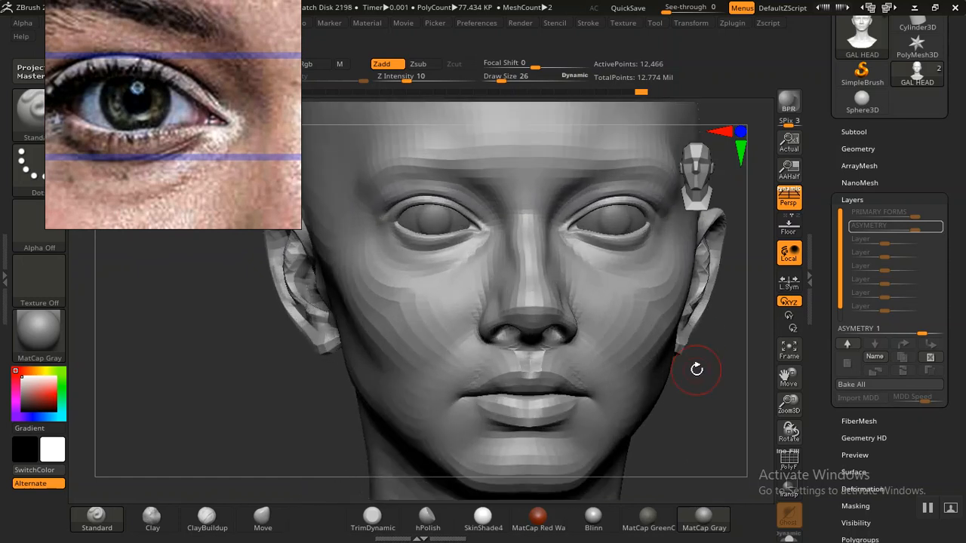
left_click_drag(287, 418, 221, 476)
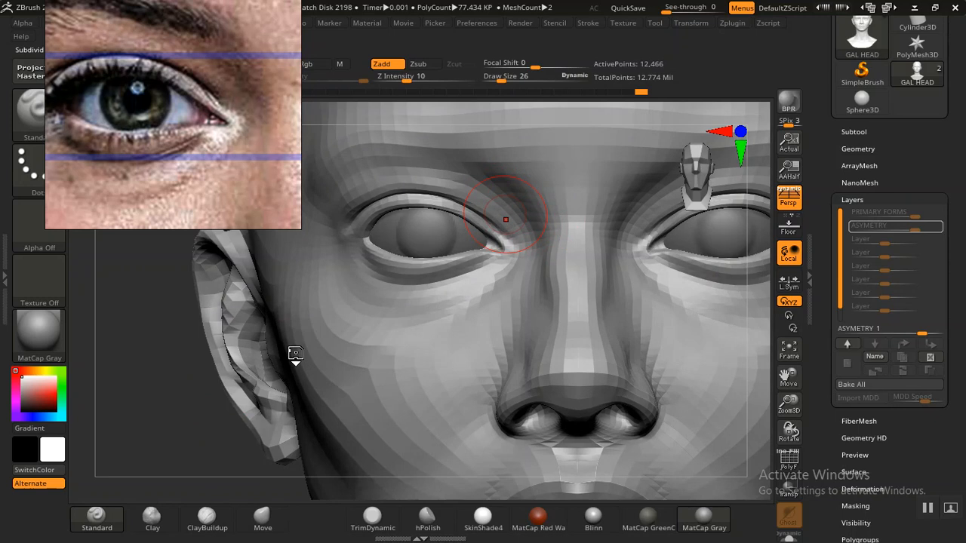
Examine the eyelids and the whole face from several angles at the lower subdivision levels.
key("d")
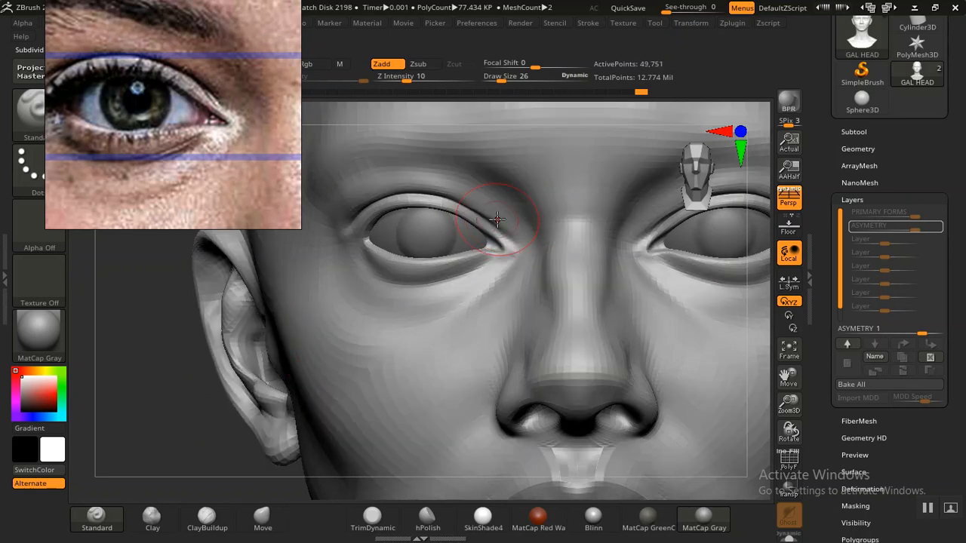
left_click_drag(142, 436, 150, 388)
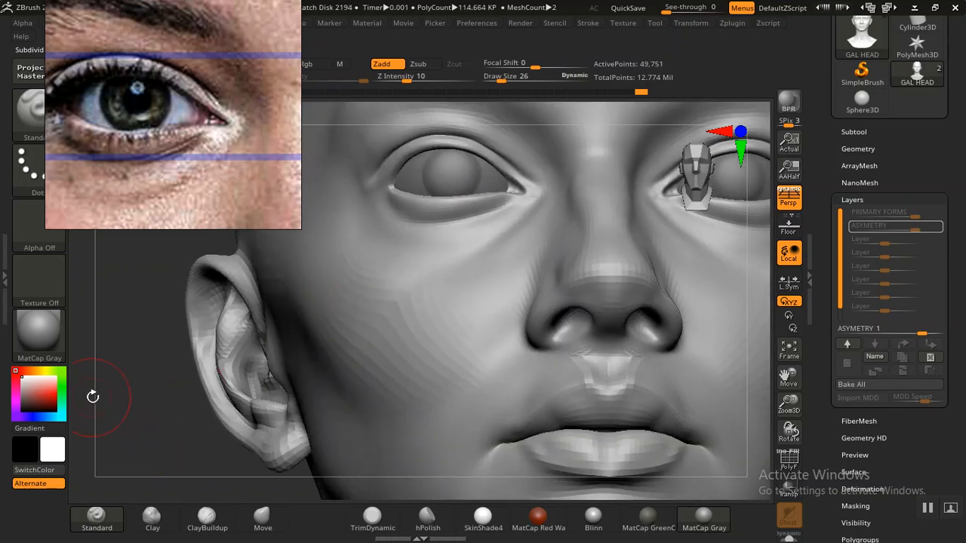
left_click_drag(93, 396, 116, 400)
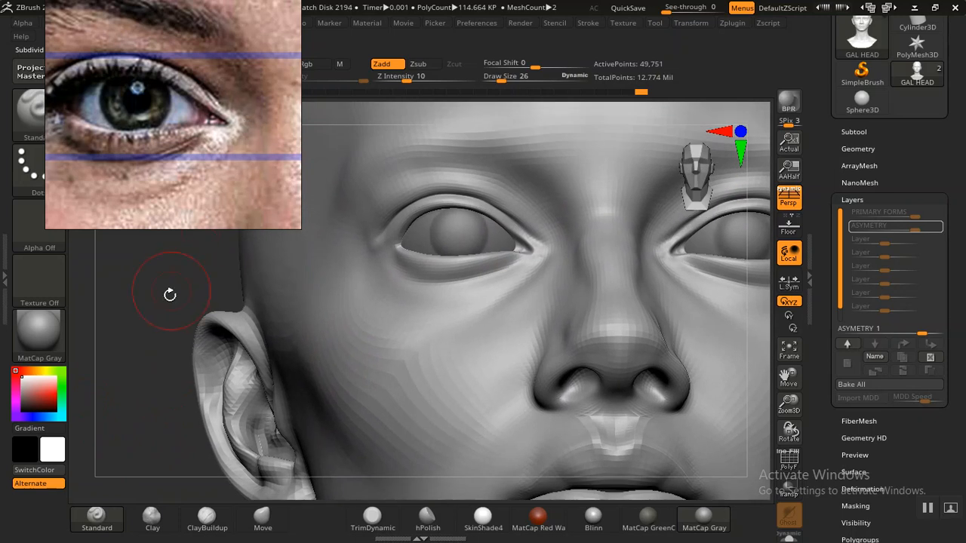
left_click_drag(143, 357, 146, 363)
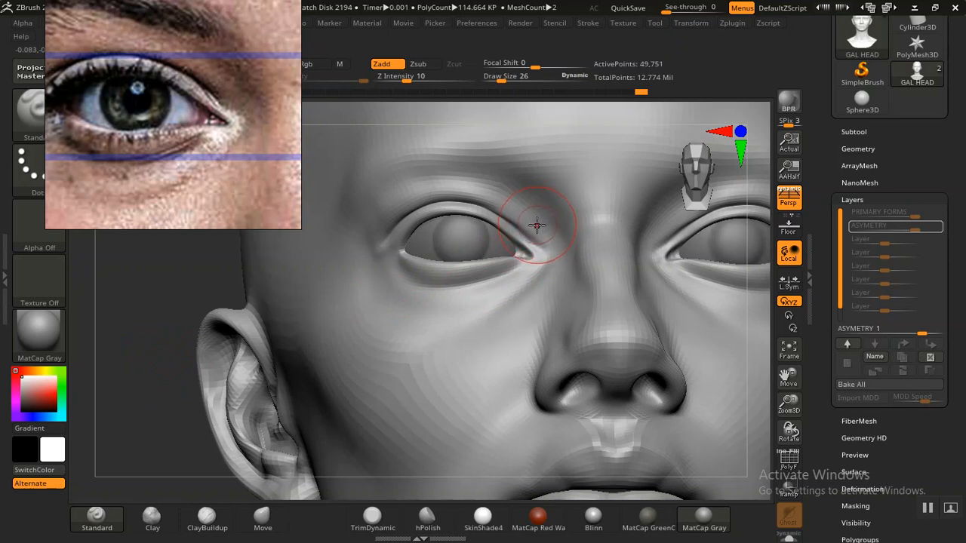
key("shift+d")
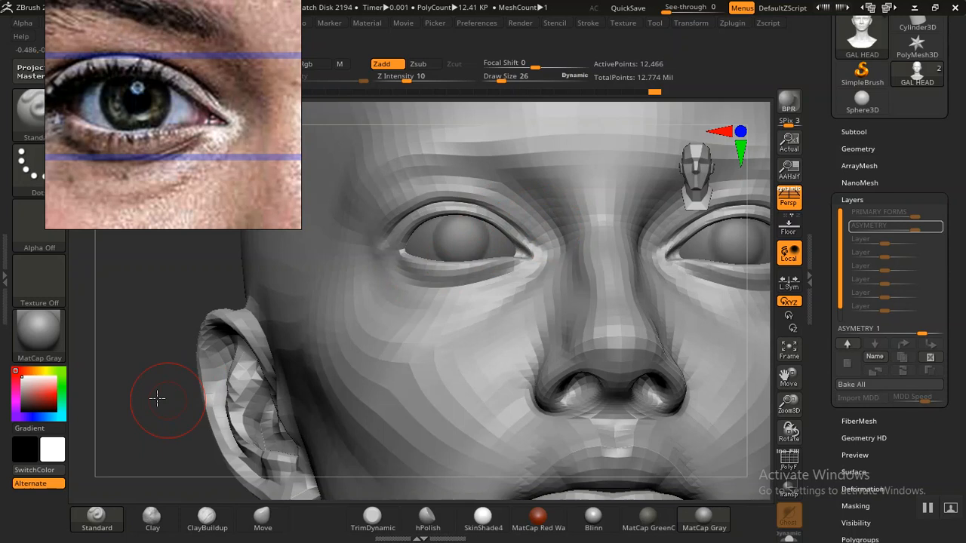
key("f")
left_click_drag(176, 396, 221, 401)
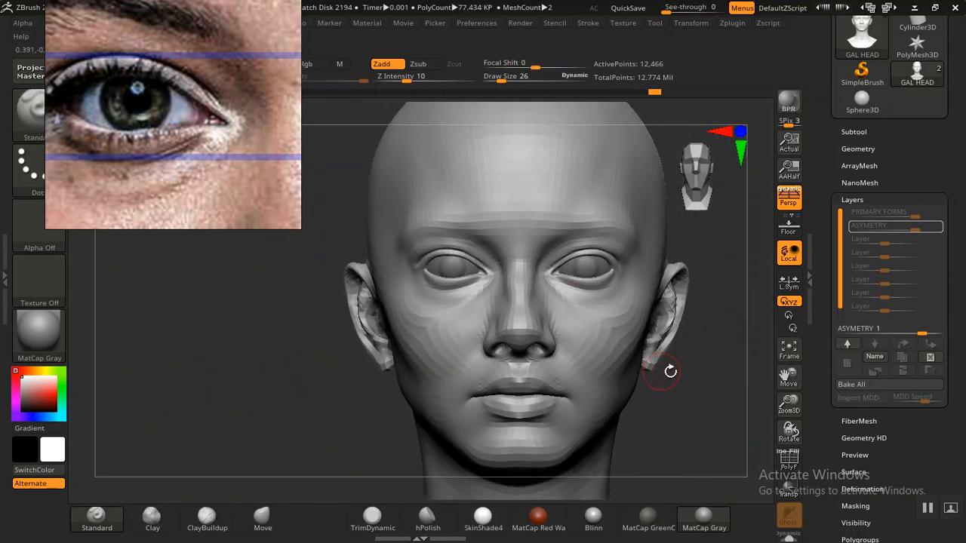
left_click_drag(715, 411, 705, 407, "alt")
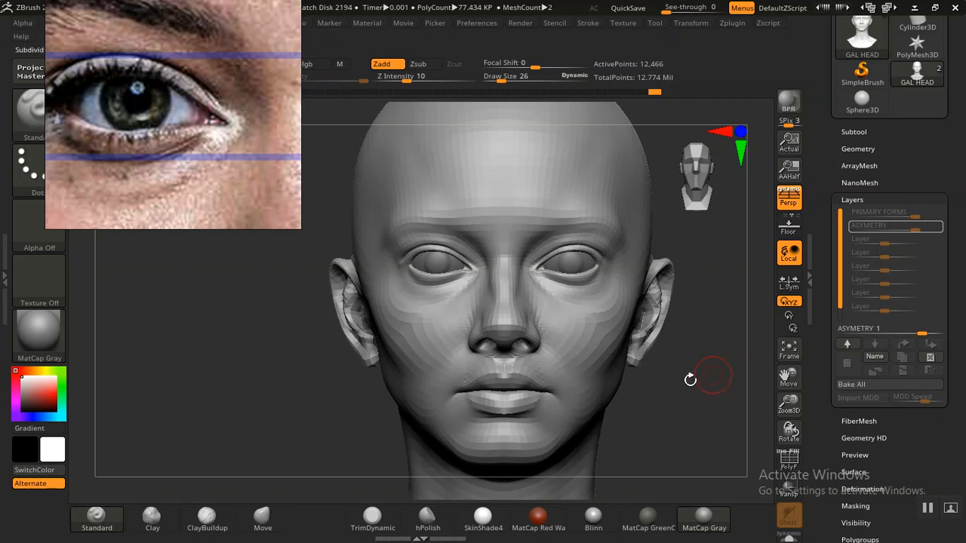
Raise the head mesh to its highest subdivision level.
key("d")
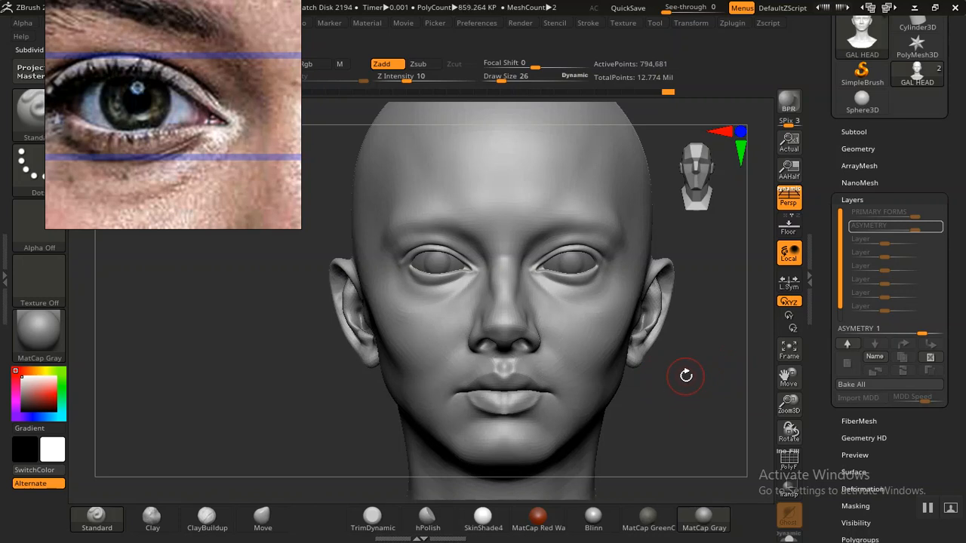
key("d")
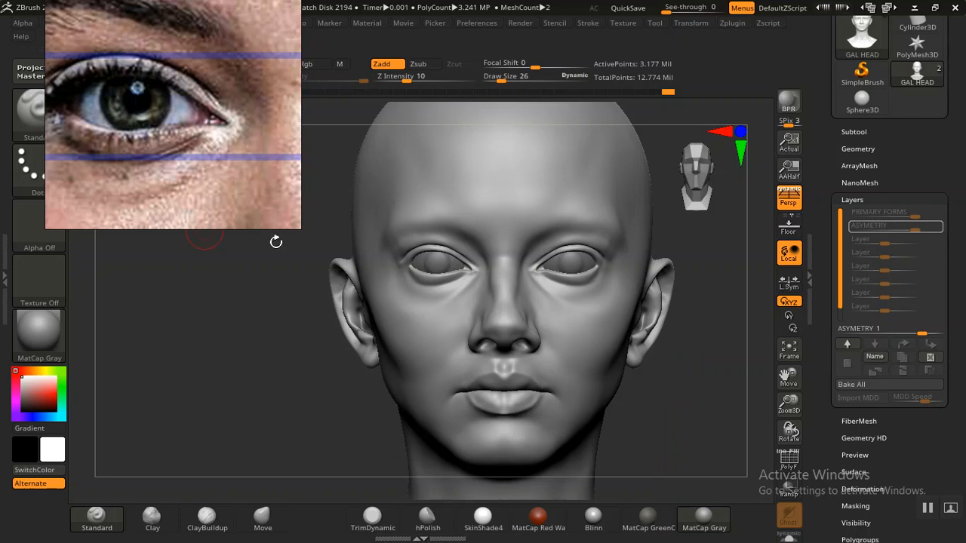
mouse_move(685, 390)
left_mouse_down()
mouse_move(695, 395)
mouse_move(687, 386)
left_mouse_up()
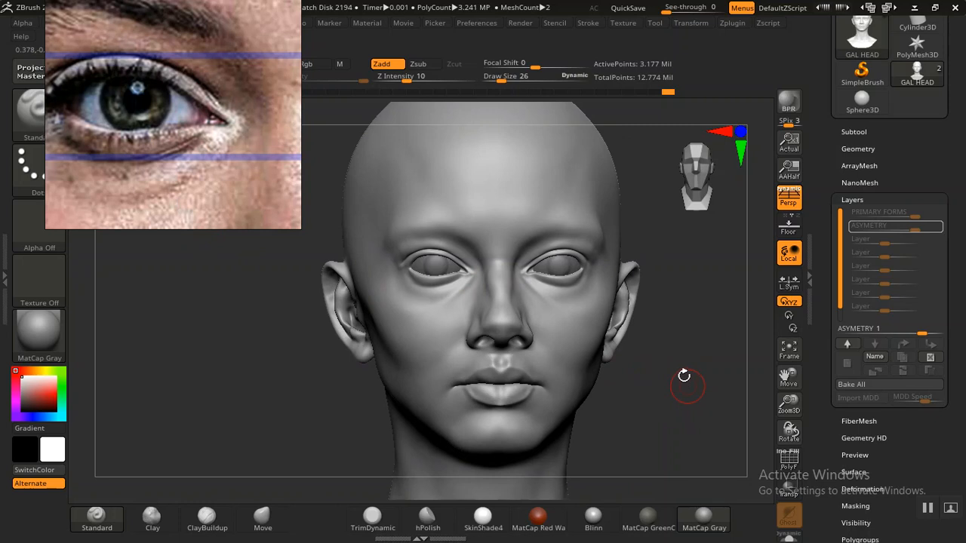
key("d")
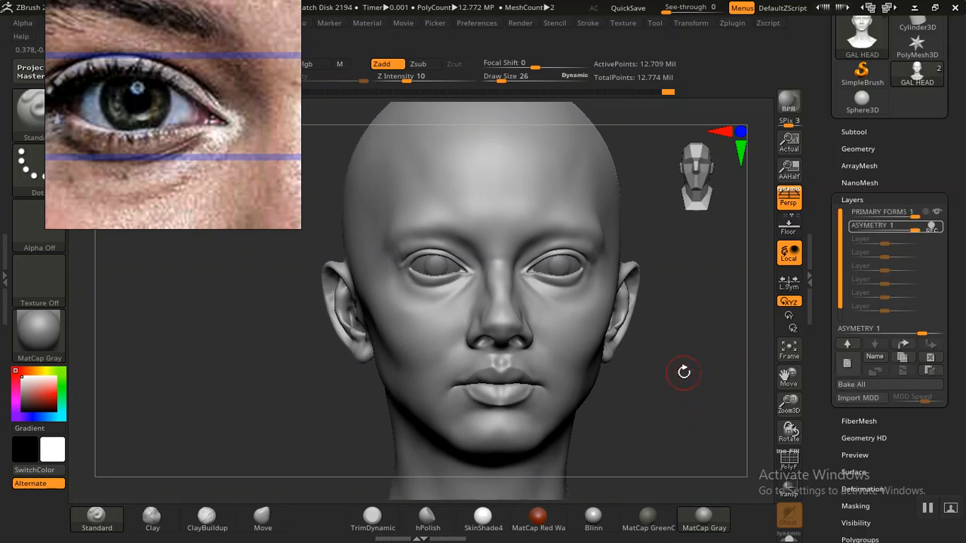
left_click_drag(682, 377, 671, 379)
mouse_move(219, 362)
left_mouse_down("alt")
mouse_move(249, 384)
mouse_move(244, 418)
mouse_move(262, 390)
left_mouse_up("alt")
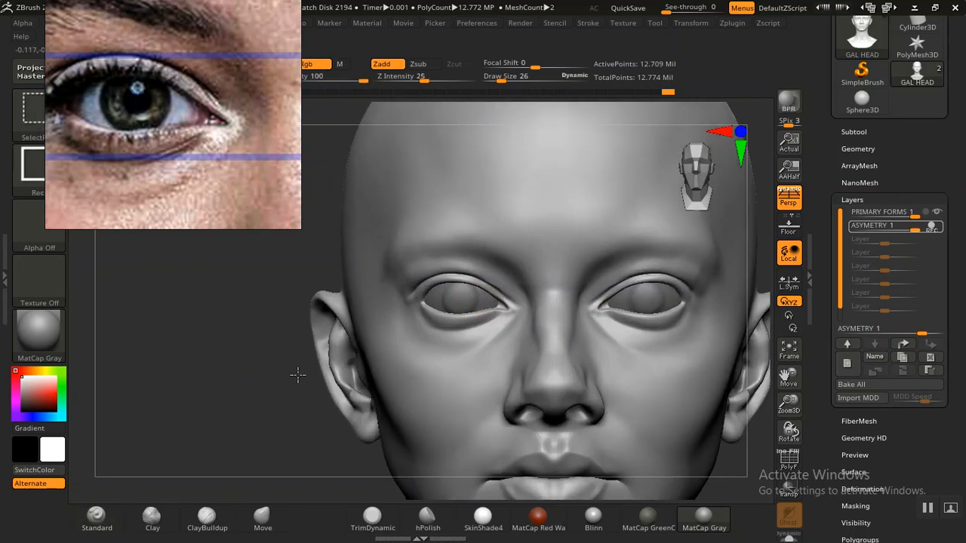
mouse_move(243, 400)
left_mouse_down()
mouse_move(274, 370)
mouse_move(297, 375)
left_mouse_up()
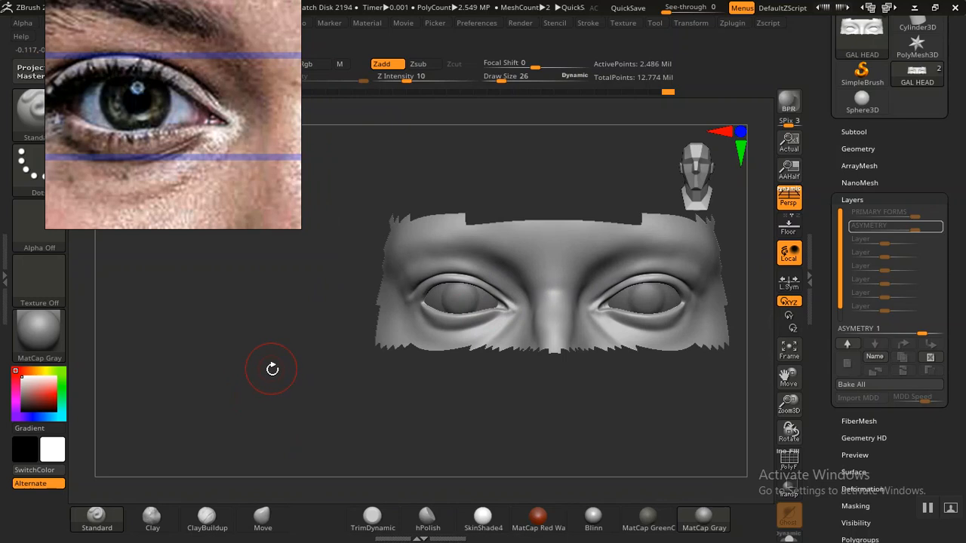
left_click_drag(341, 428, 215, 366, "alt")
left_click_drag(151, 349, 334, 357)
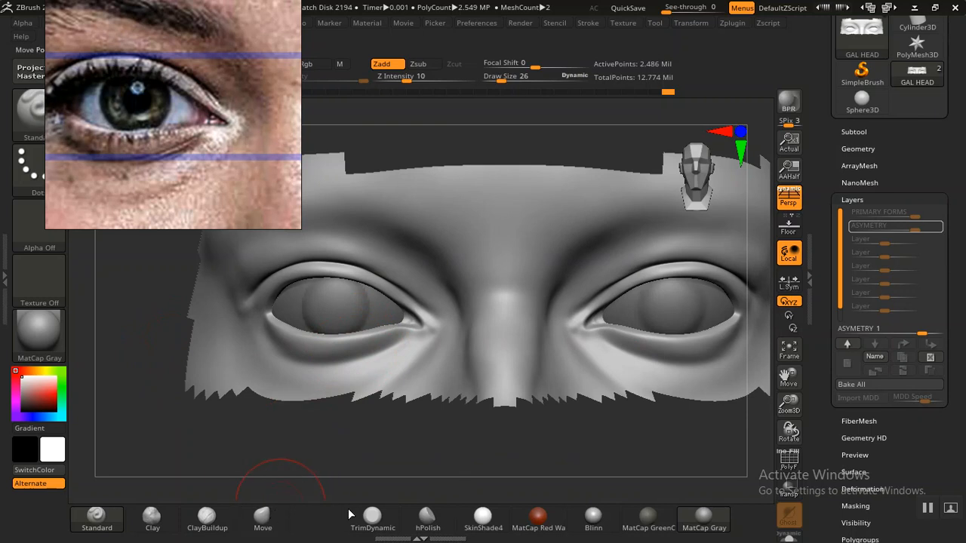
left_click_drag(343, 461, 360, 461, "alt")
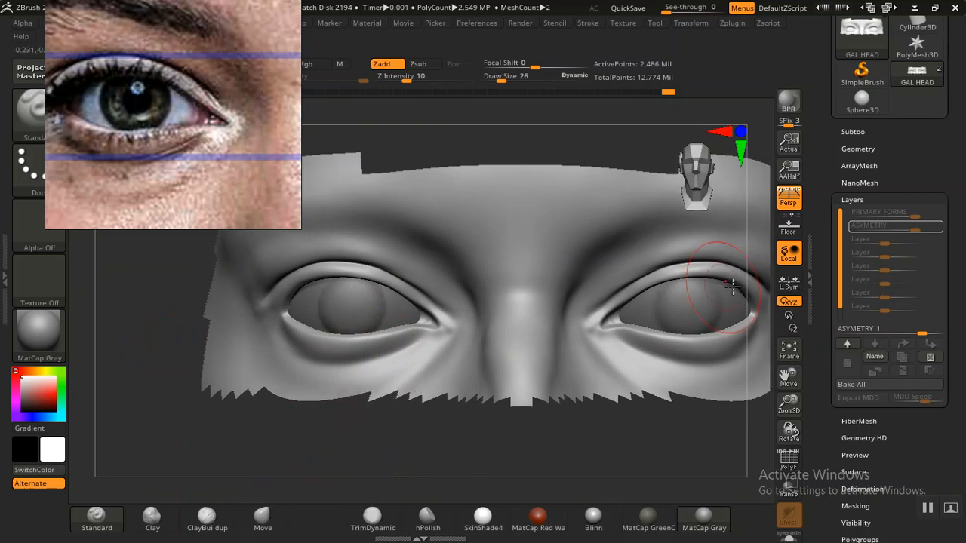
key("ctrl+shift")
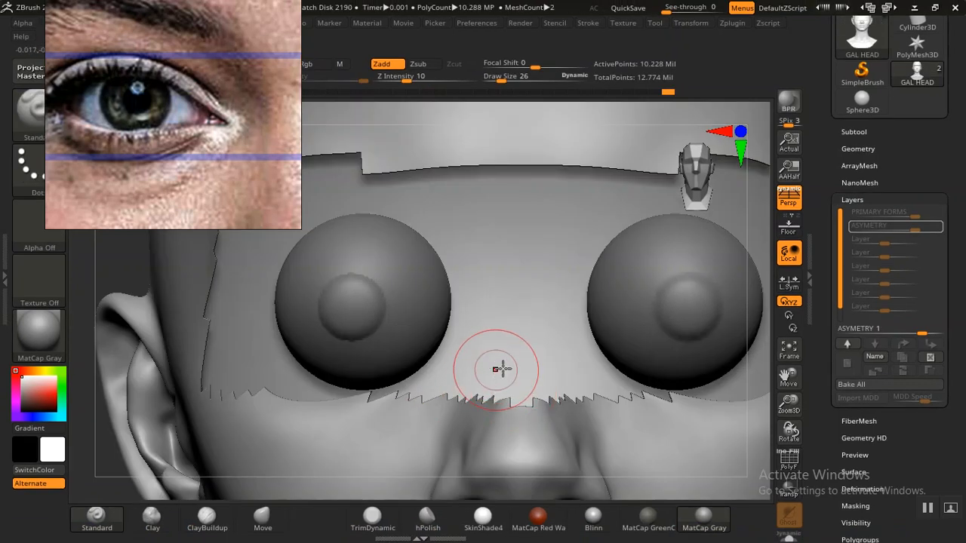
key("f")
key("ctrl+shift")
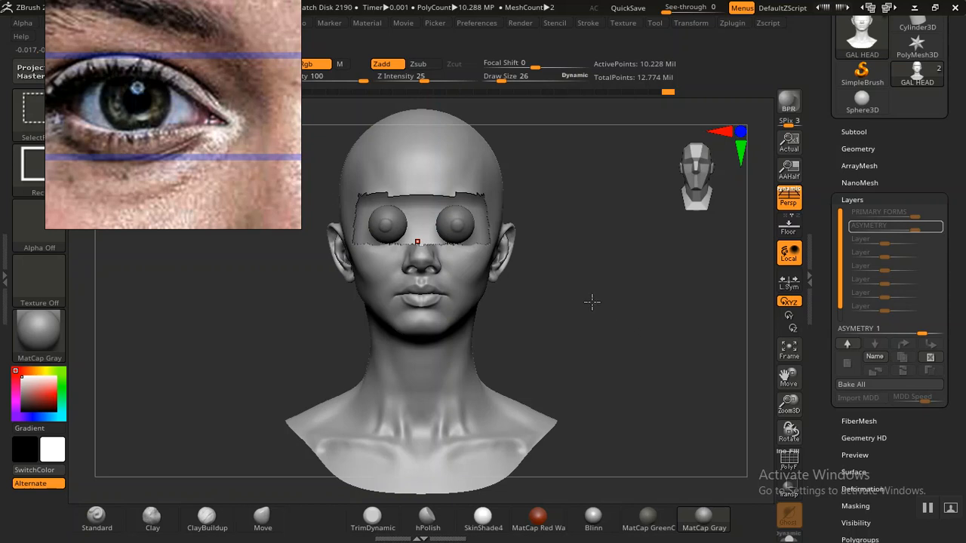
left_click(602, 329, "ctrl+shift")
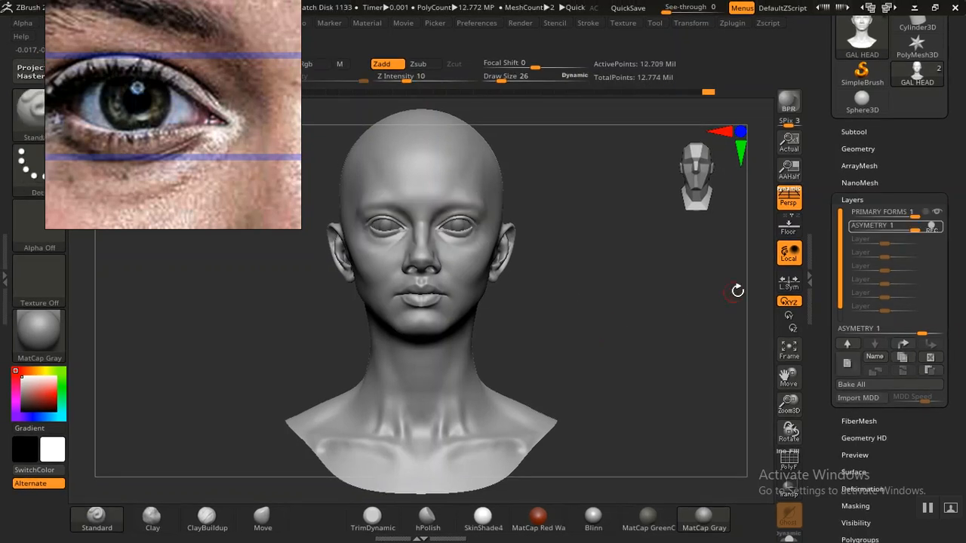
Create a new sculpting layer and name it WRINKLES.
left_click(834, 364)
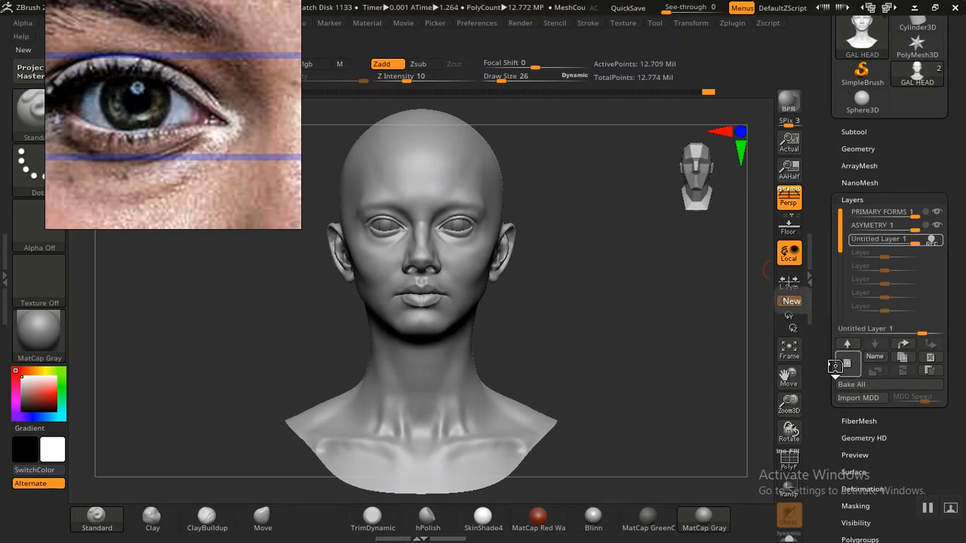
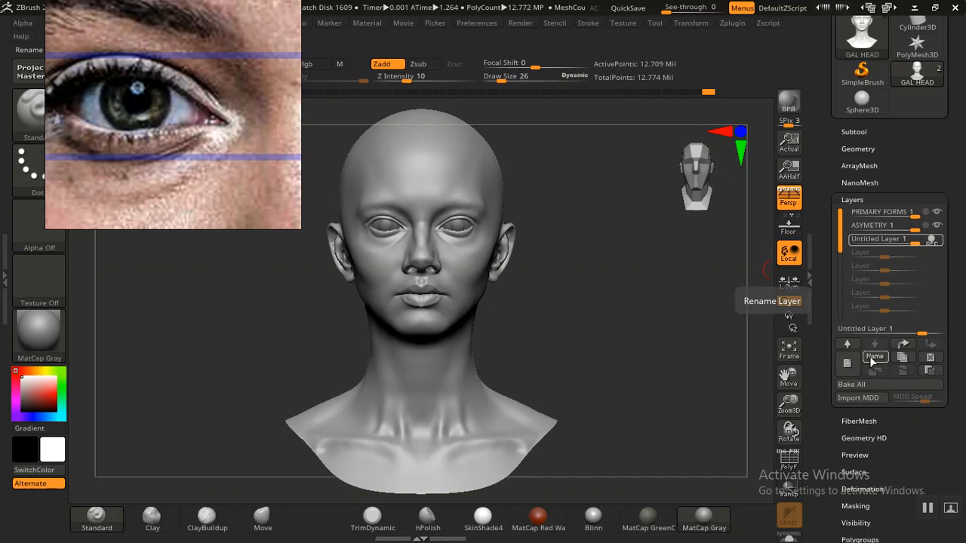
left_click(873, 357)
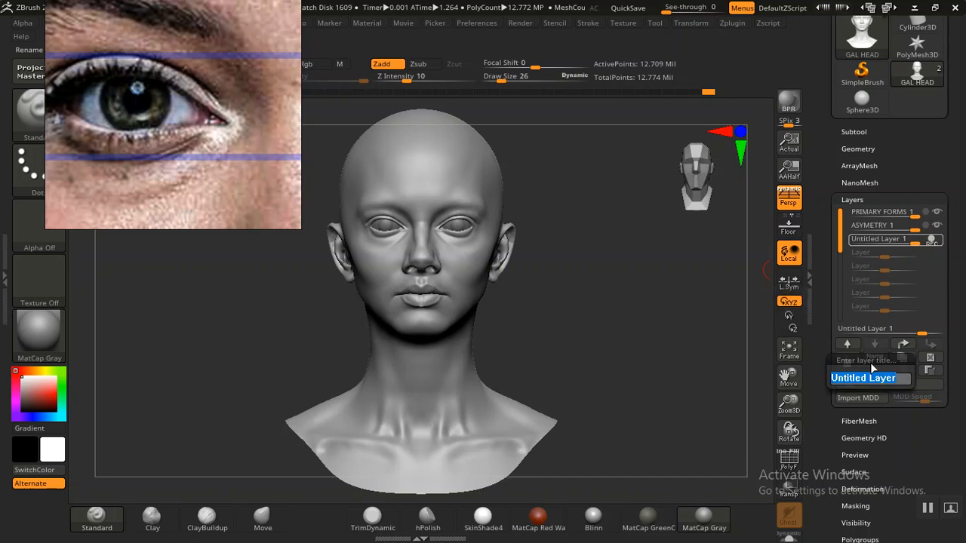
type("WRINKLES")
key("Return")
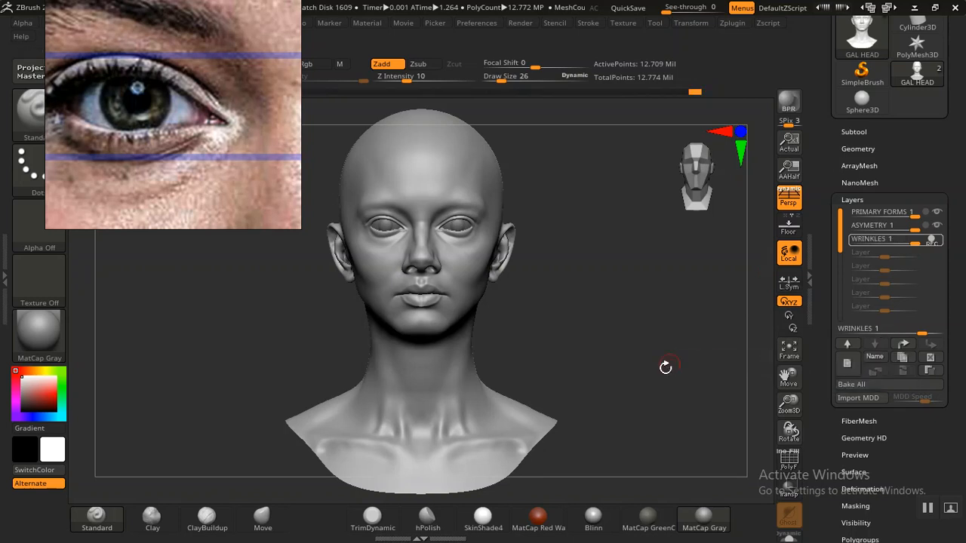
Isolate the eye region of the head from brow to upper nose, hiding the rest of the mesh.
left_click_drag(571, 305, 669, 348, "alt")
right_click_drag(263, 353, 359, 498, "alt")
key("ctrl+shift")
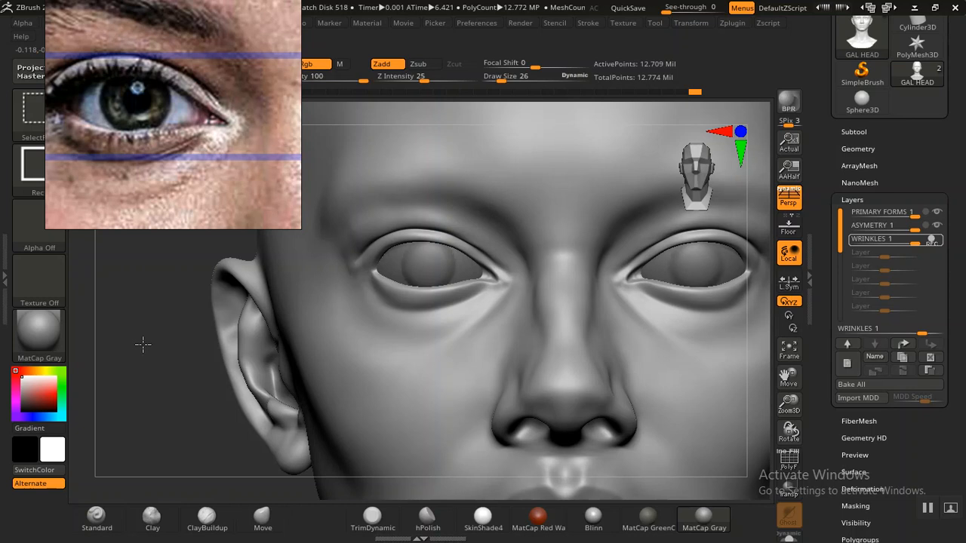
Replace the TrimDynamic brush with the DamStandard brush for carving fine wrinkles.
left_click(372, 518)
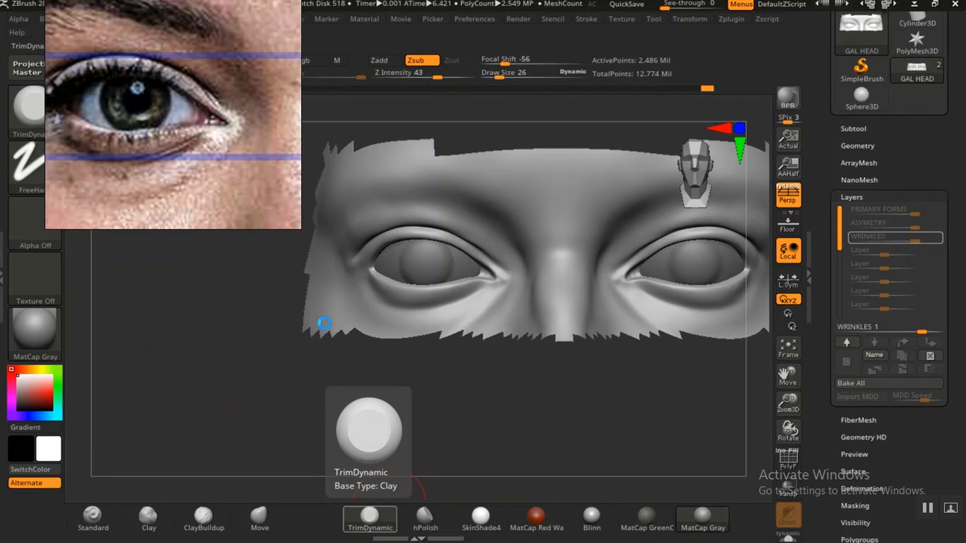
key("b")
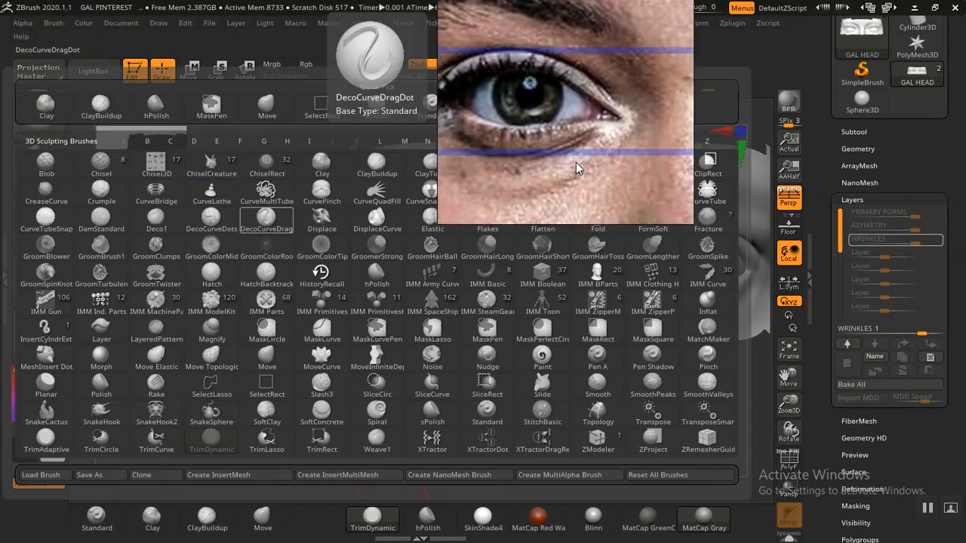
left_click(101, 223)
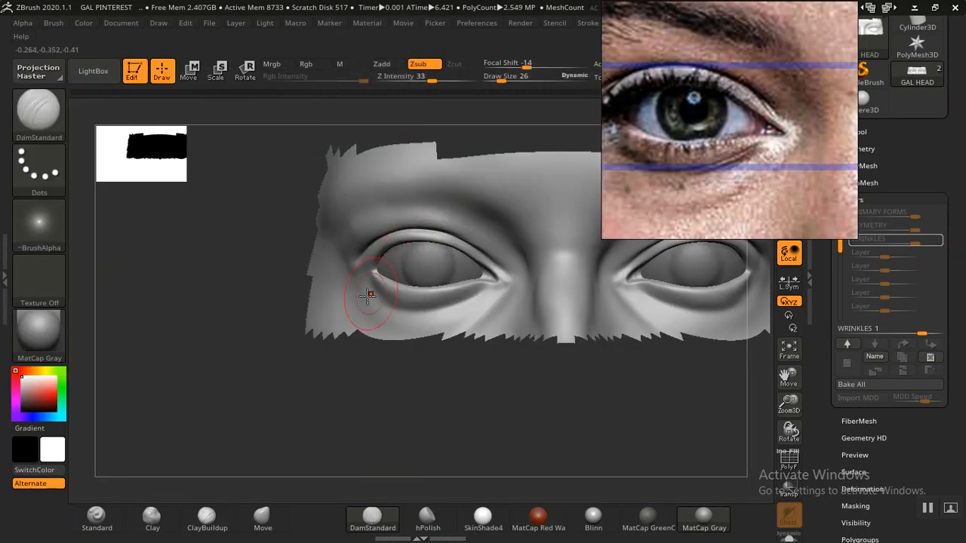
Frame the eye on the ear side closely and reduce the DamStandard brush's Draw Size to 4.
mouse_move(229, 402)
left_mouse_down("alt")
mouse_move(220, 377)
mouse_move(252, 446)
mouse_move(340, 362)
left_mouse_up("alt")
mouse_move(144, 340)
left_mouse_down("alt")
mouse_move(222, 394)
mouse_move(228, 362)
mouse_move(276, 448)
mouse_move(381, 484)
left_mouse_up("alt")
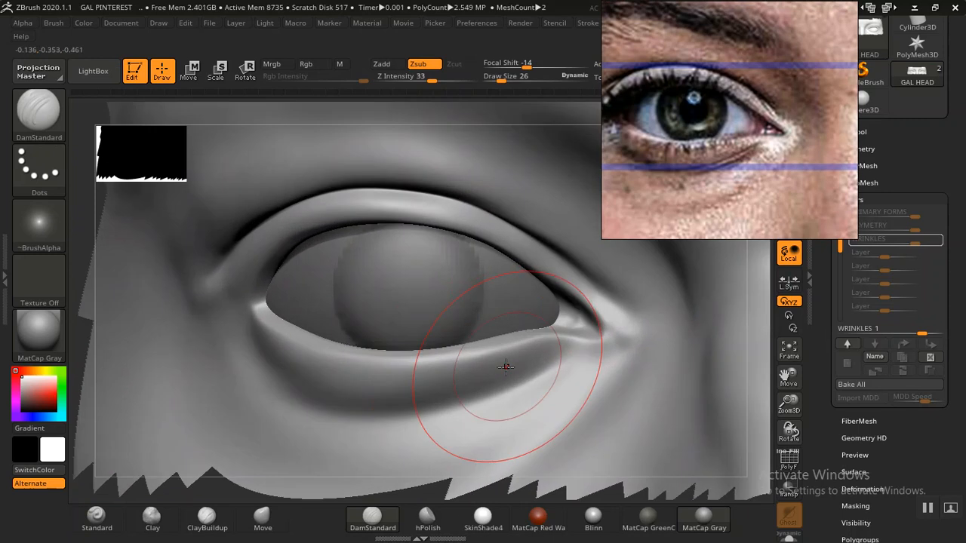
key("bracketleft")
key("bracketleft")
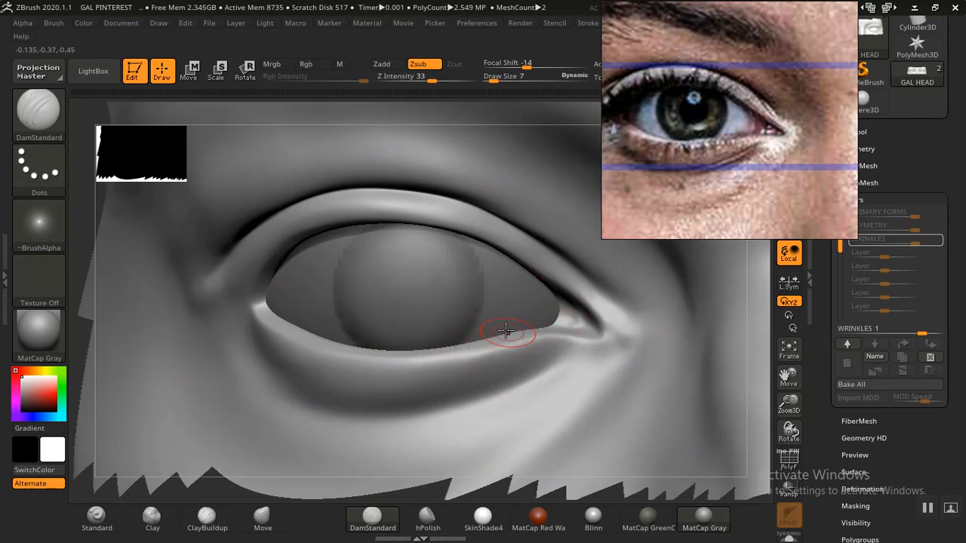
key("bracketleft")
Try carving and smoothing a thin crease below the inner part of the lower eyelid, and undo the stroke.
key("ctrl")
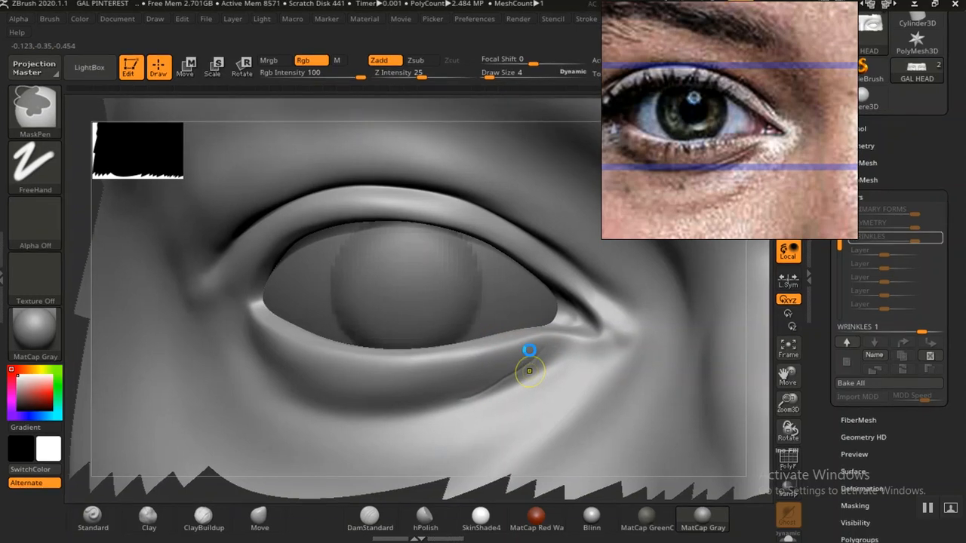
key("shift")
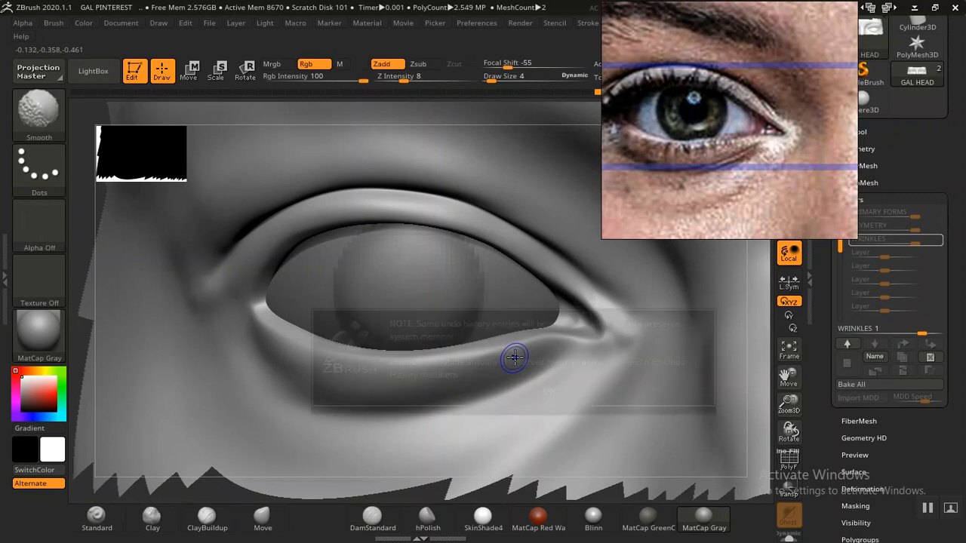
left_click(549, 390)
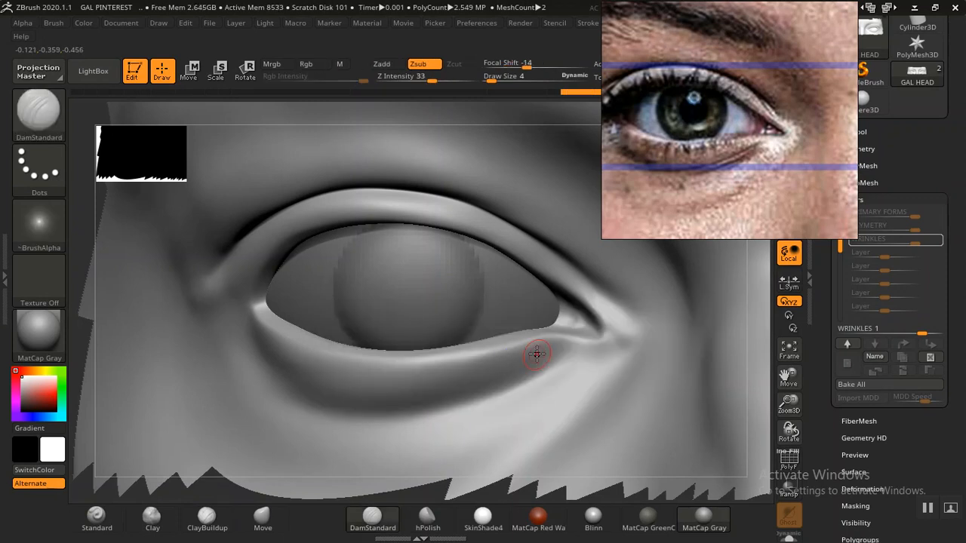
key("shift")
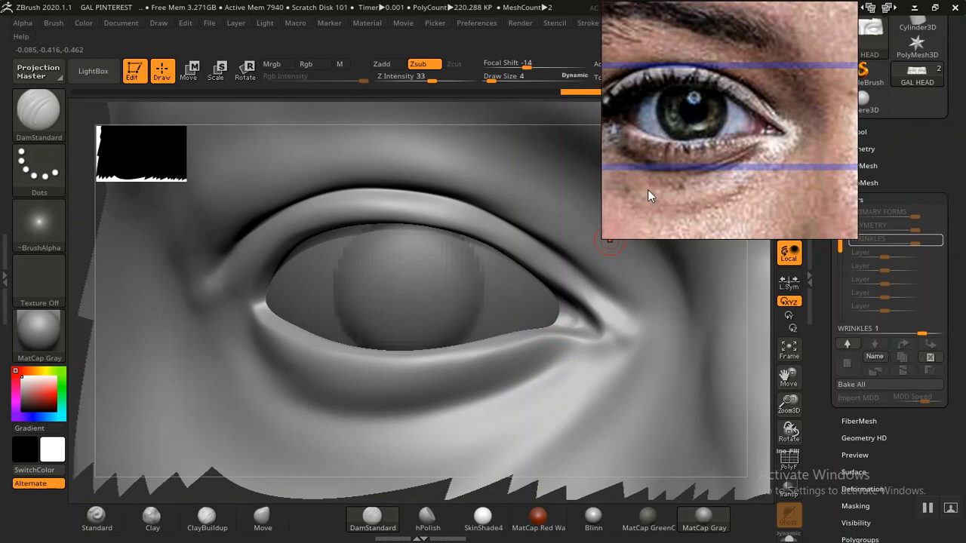
Move the eye reference photo clear of the layer list and lower the isolated eye region's subdivision level.
left_click_drag(667, 152, 83, 166)
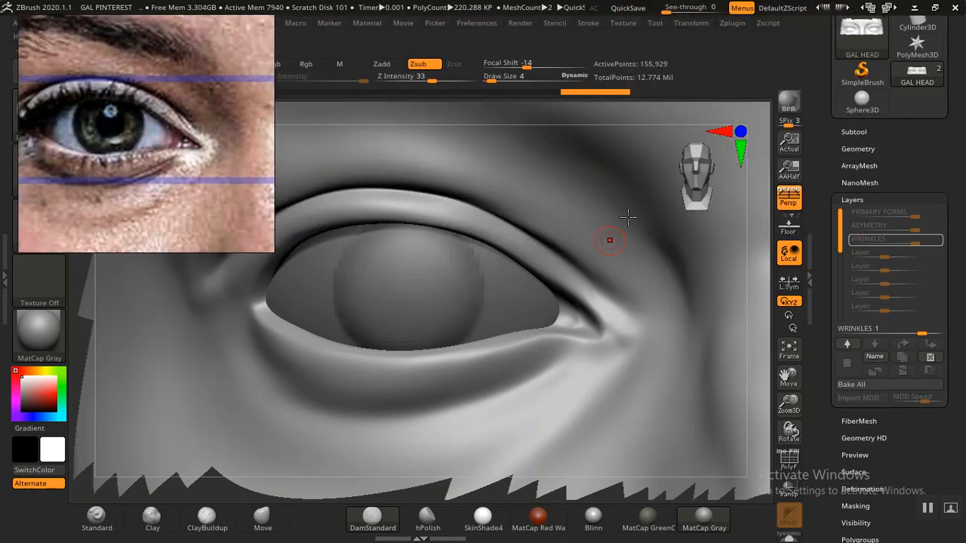
left_click_drag(407, 497, 416, 494, "alt")
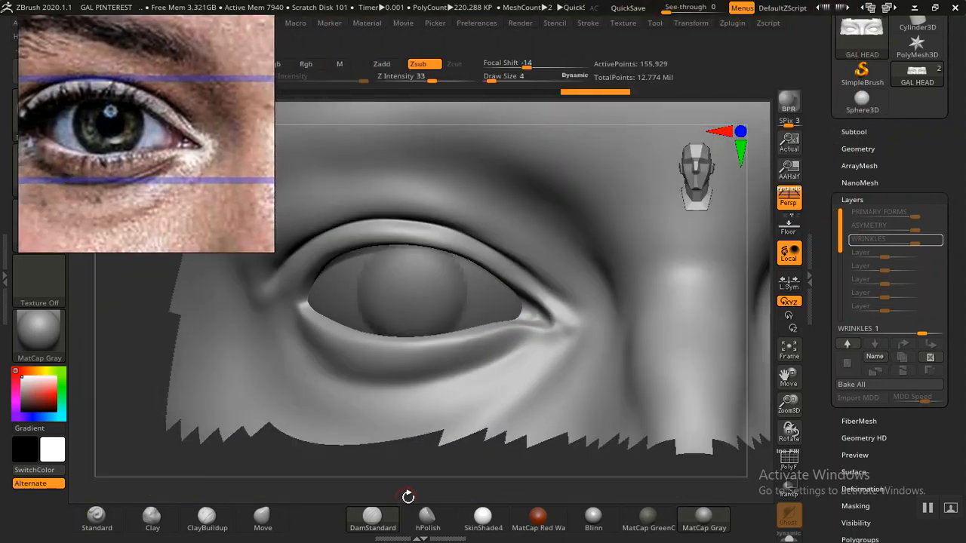
key("shift+d")
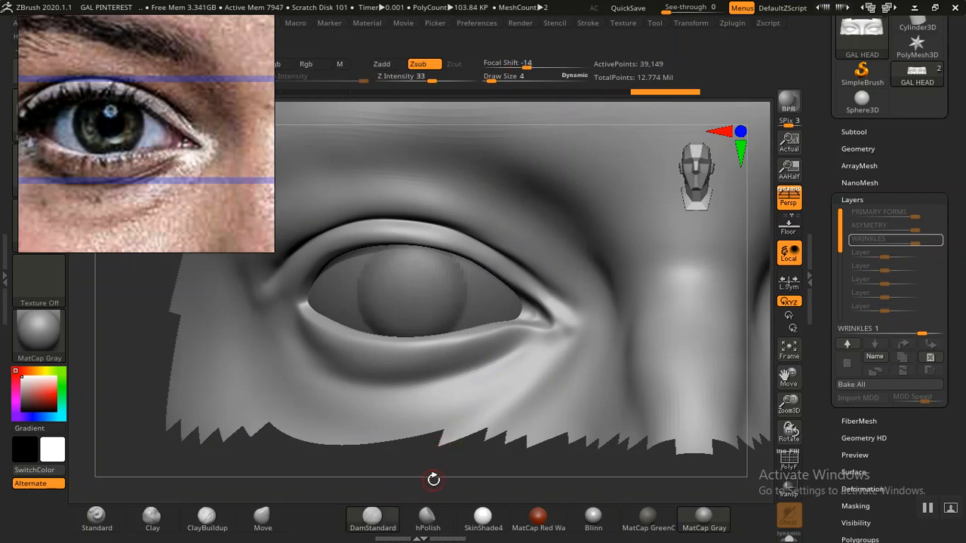
Set the isolated eye region to subdivision level 3 and display its Geometry settings.
key("shift+d")
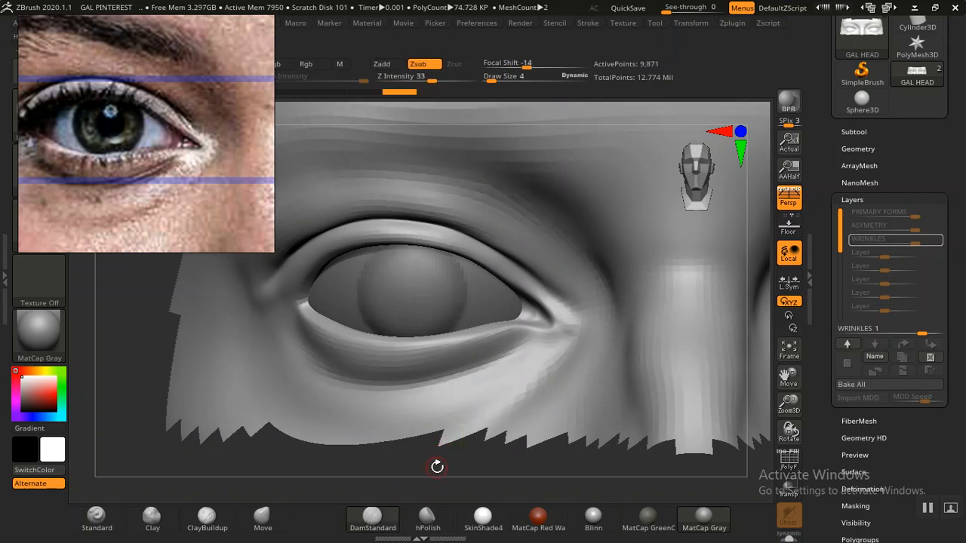
key("d")
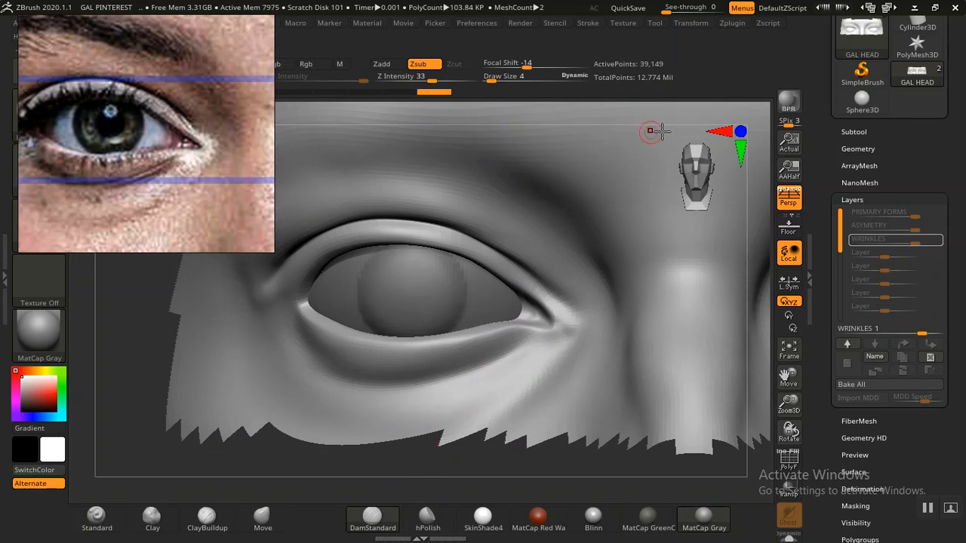
left_click(859, 149)
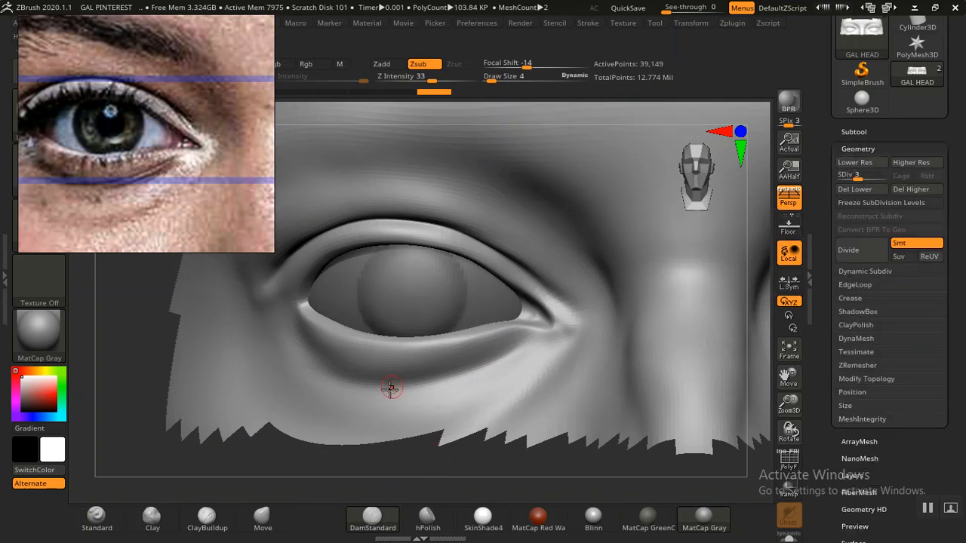
Frame the lower eyelid closely, undo a trial crease beneath it and raise the DamStandard brush's Draw Size to 6.
left_click(596, 25)
mouse_move(504, 353)
left_mouse_down()
mouse_move(409, 387)
mouse_move(418, 385)
left_mouse_up()
left_click_drag(125, 425, 237, 453, "alt")
key("ctrl+z")
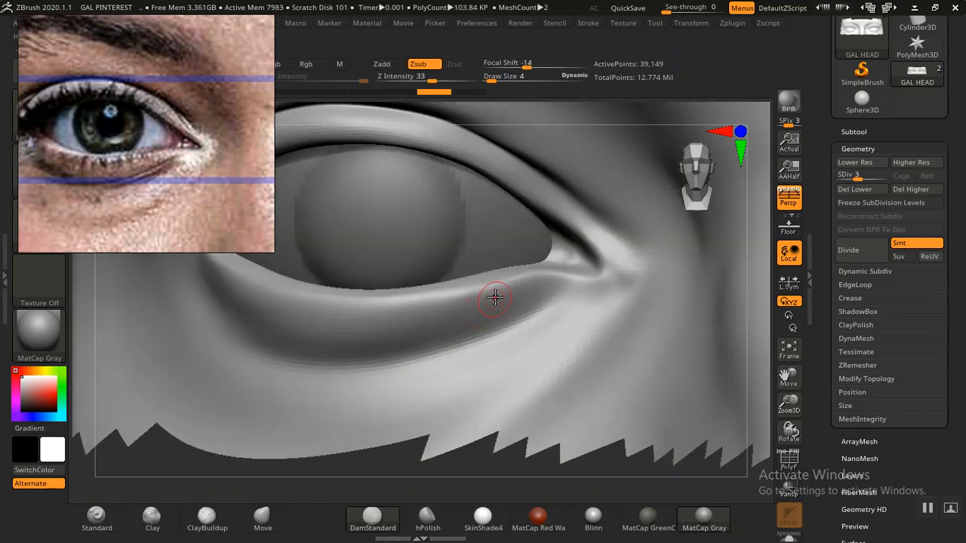
key("bracketright")
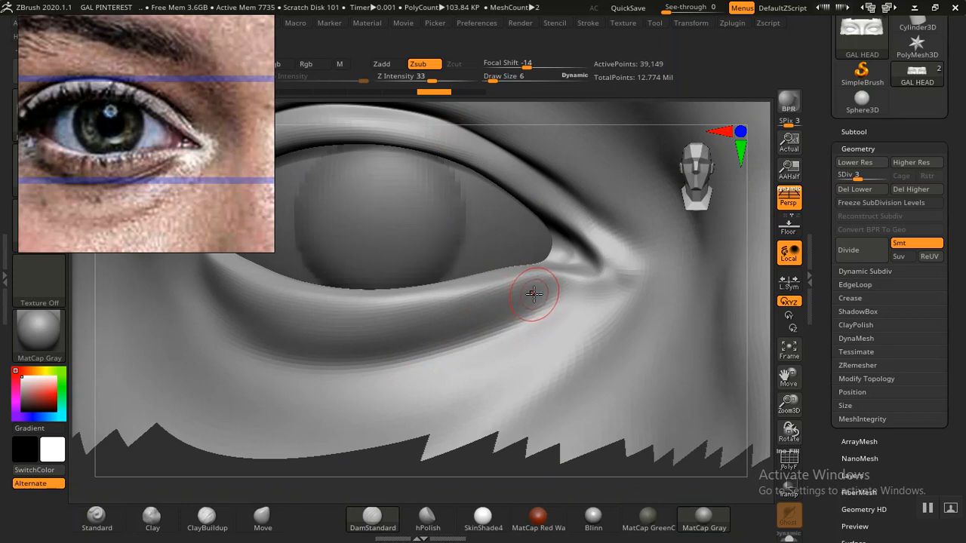
Try carving a thin crease along the lower eyelid fold outward from the inner eye corner, undoing each attempt.
left_click_drag(534, 293, 494, 334)
key("ctrl+z")
mouse_move(540, 287)
left_mouse_down()
mouse_move(491, 320)
mouse_move(382, 355)
left_mouse_up()
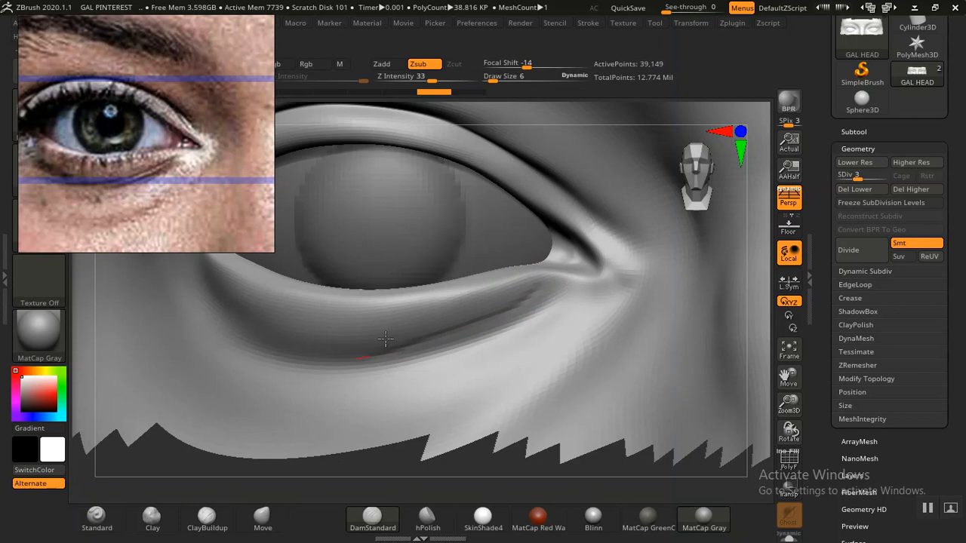
key("ctrl+z")
Try carving the under-eye crease again with an extra short wrinkle beside the inner corner, and undo these strokes.
left_click_drag(548, 285, 533, 298)
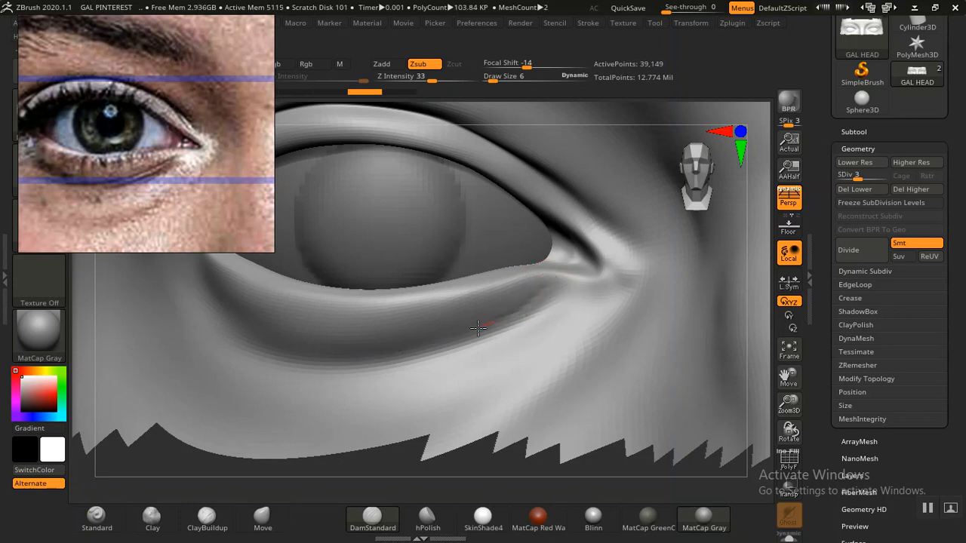
mouse_move(439, 344)
left_mouse_down()
mouse_move(306, 364)
mouse_move(335, 335)
left_mouse_up()
mouse_move(487, 296)
left_mouse_down()
mouse_move(556, 287)
mouse_move(595, 262)
left_mouse_up()
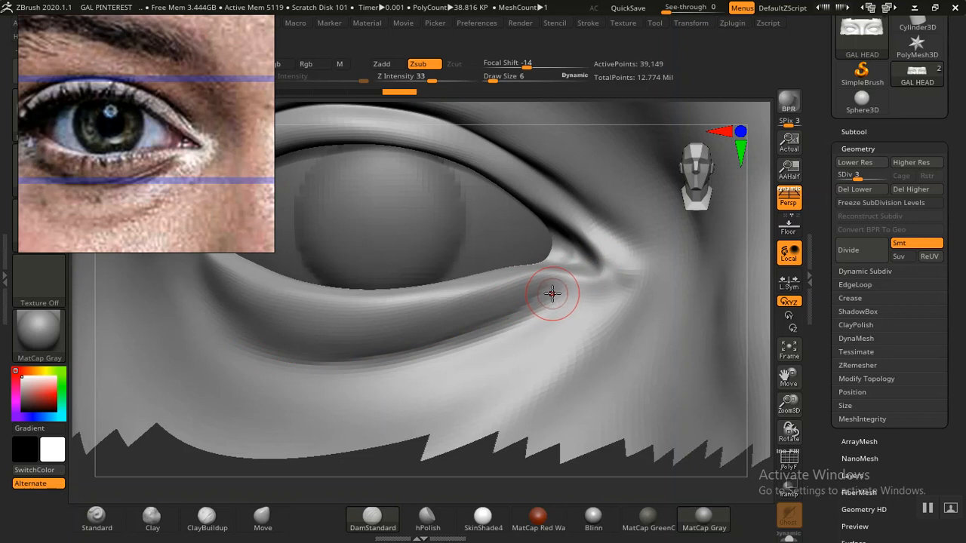
left_click_drag(557, 293, 537, 314)
key("ctrl+z")
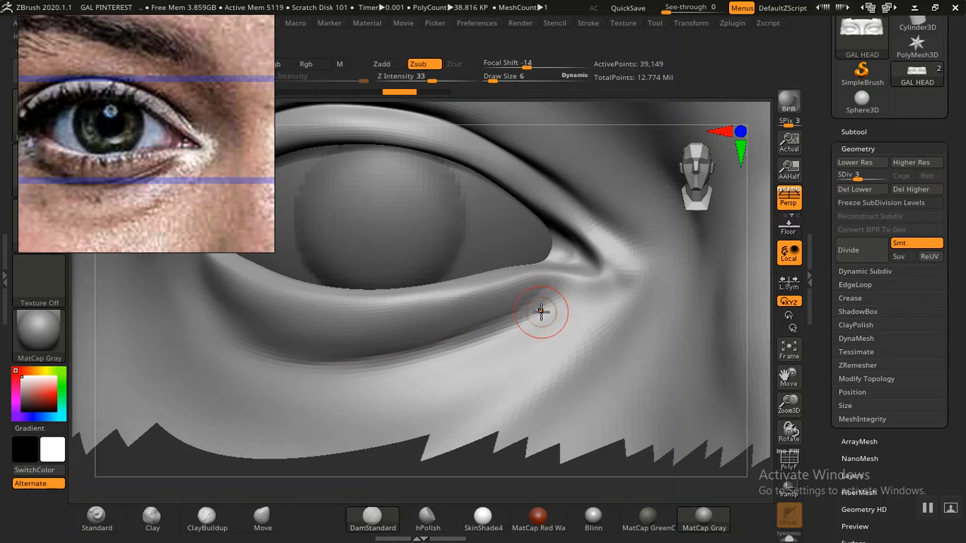
key("ctrl+z")
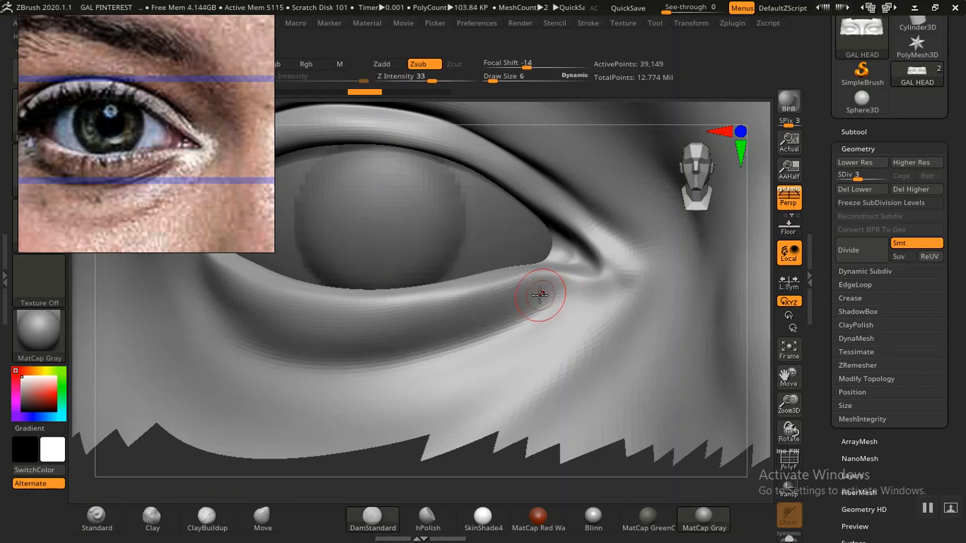
Try carving one long crease across the whole under-eye fold from the inner corner, and undo it.
left_click_drag(548, 287, 548, 288)
left_click_drag(497, 309, 496, 311)
key("ctrl+z")
mouse_move(547, 285)
left_mouse_down()
mouse_move(396, 355)
mouse_move(264, 357)
left_mouse_up()
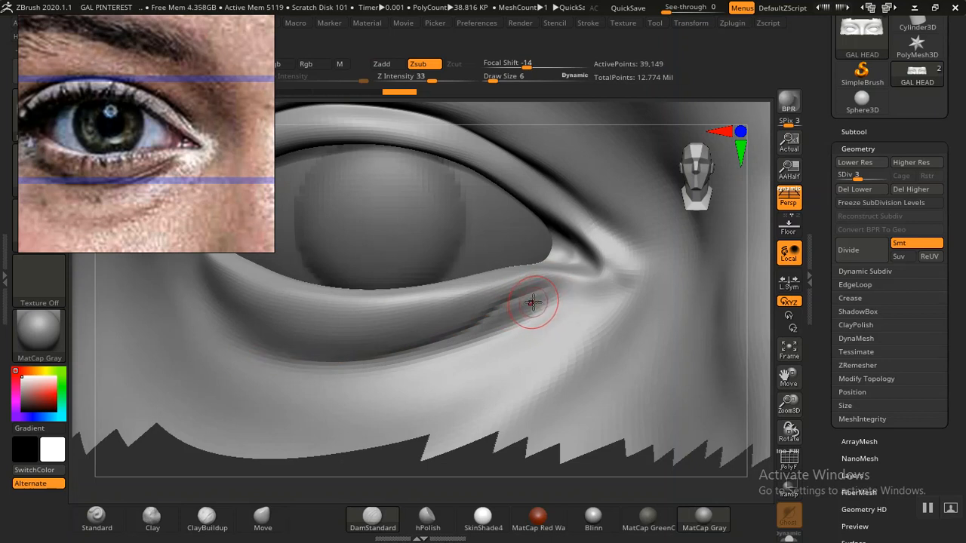
key("ctrl+z")
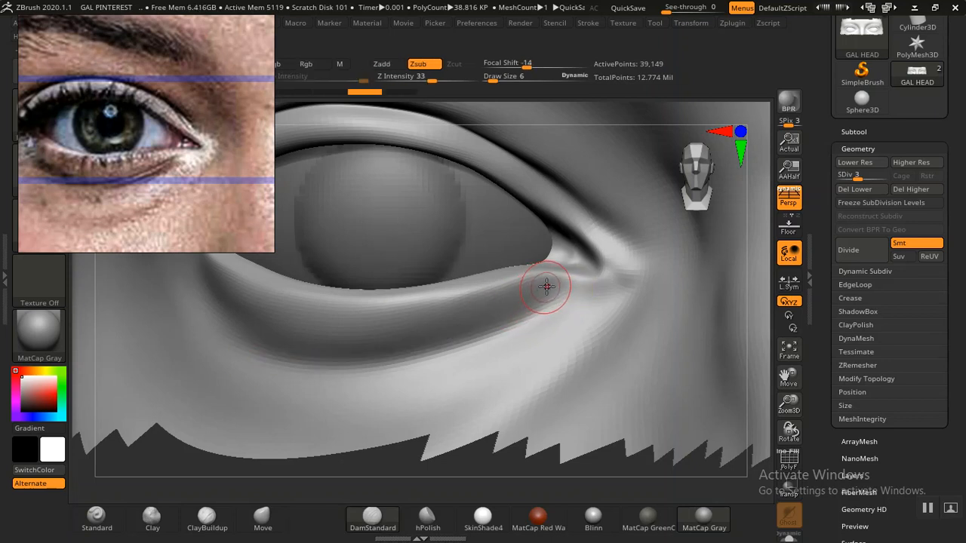
Carve a thin DamStandard crease from the inner eye corner along the lower eyelid fold, replacing the first stroke with a new one.
mouse_move(490, 320)
left_mouse_down()
mouse_move(384, 355)
mouse_move(287, 361)
left_mouse_up()
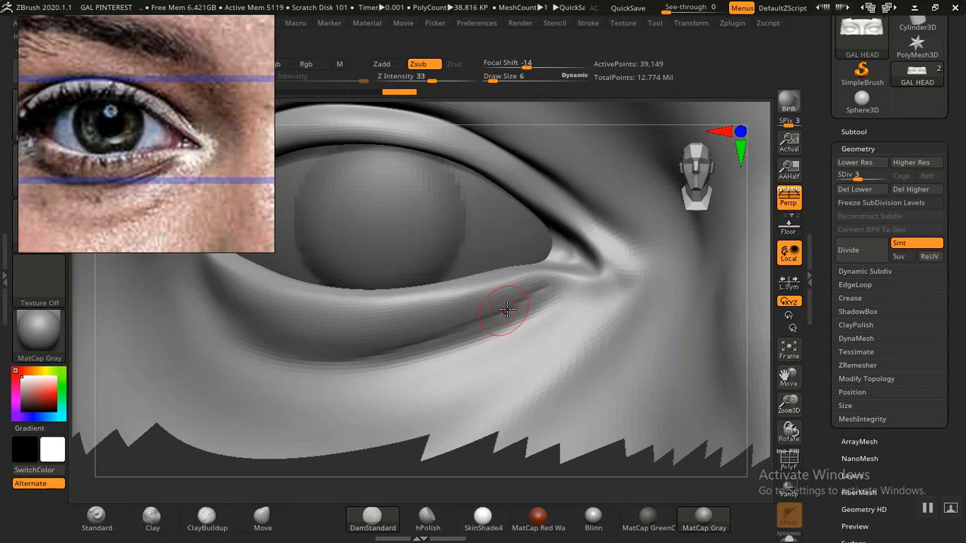
key("ctrl")
mouse_move(534, 288)
left_mouse_down()
mouse_move(551, 283)
mouse_move(542, 287)
left_mouse_up()
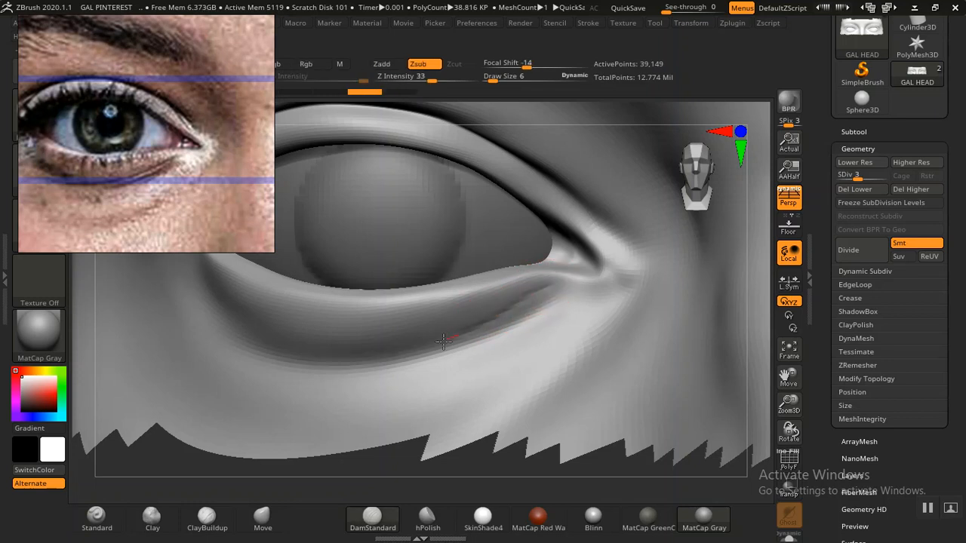
left_click_drag(402, 356, 281, 362)
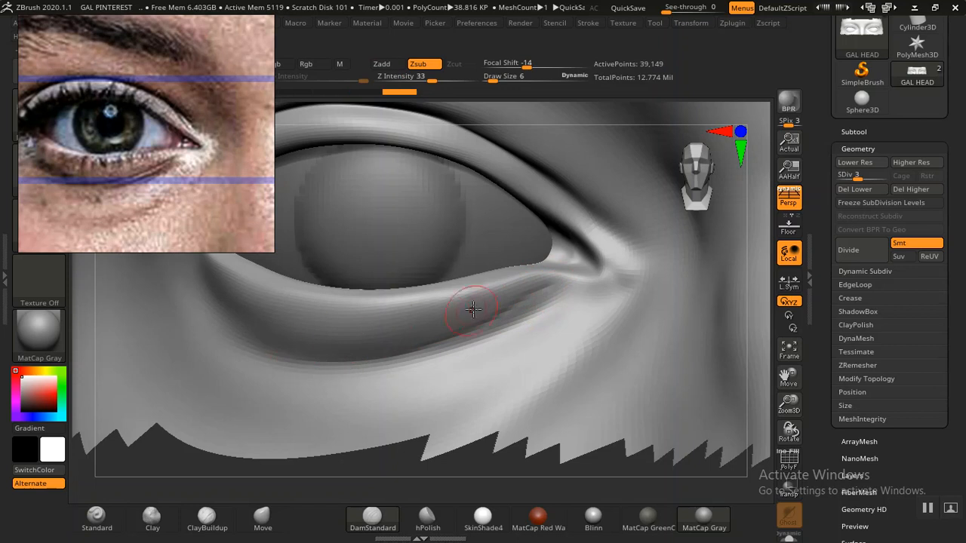
Carve additional thin wrinkles roughly parallel to the first crease, running from the inner eye corner down under the lower eyelid.
left_click_drag(554, 297, 544, 302)
left_click_drag(456, 355, 341, 388)
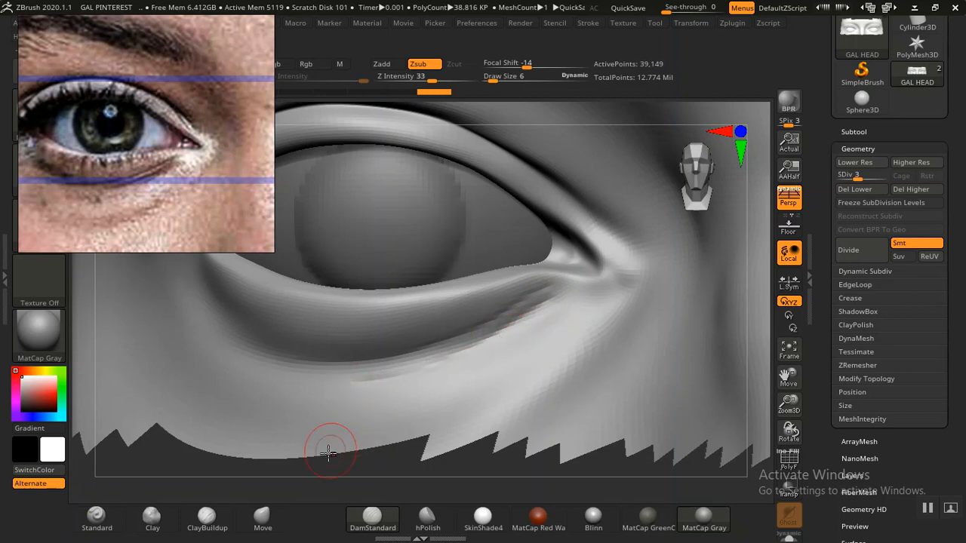
mouse_move(365, 481)
left_mouse_down("alt")
mouse_move(272, 393)
mouse_move(317, 390)
mouse_move(369, 466)
mouse_move(425, 478)
mouse_move(349, 427)
mouse_move(390, 457)
mouse_move(431, 470)
left_mouse_up("alt")
left_click_drag(476, 289, 459, 300)
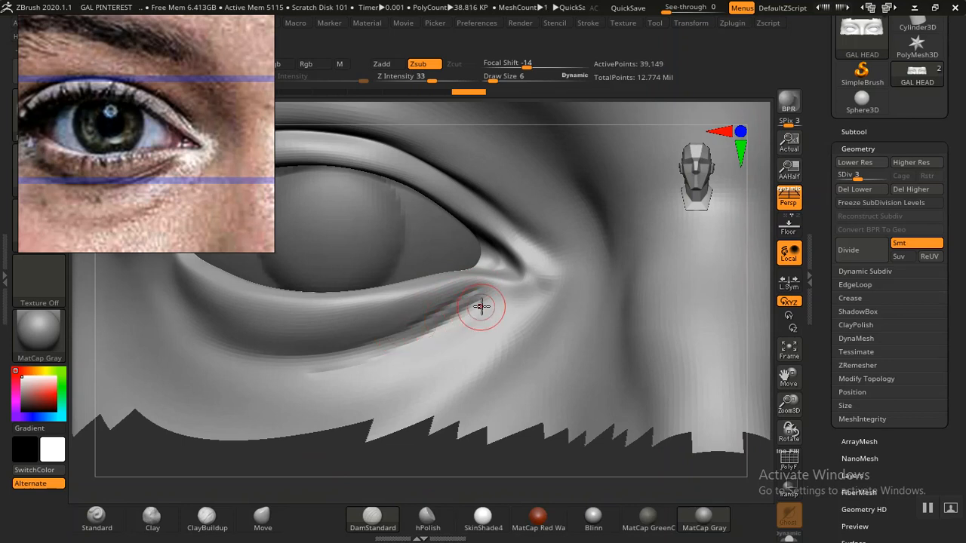
mouse_move(487, 302)
left_mouse_down()
mouse_move(355, 355)
mouse_move(355, 379)
left_mouse_up()
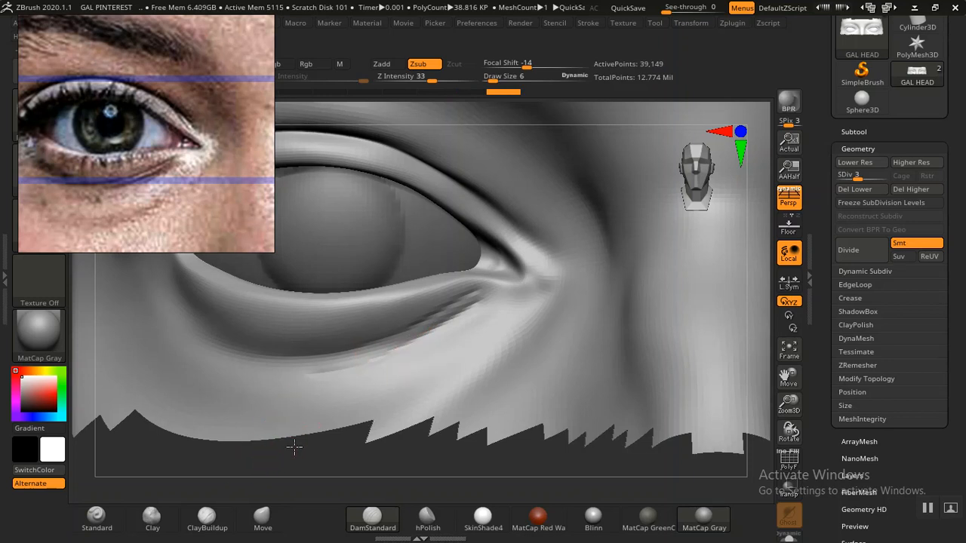
Examine the carved under-eye wrinkles at subdivision level 4 from farther away and close up near the inner corner.
left_click_drag(295, 447, 351, 420, "alt")
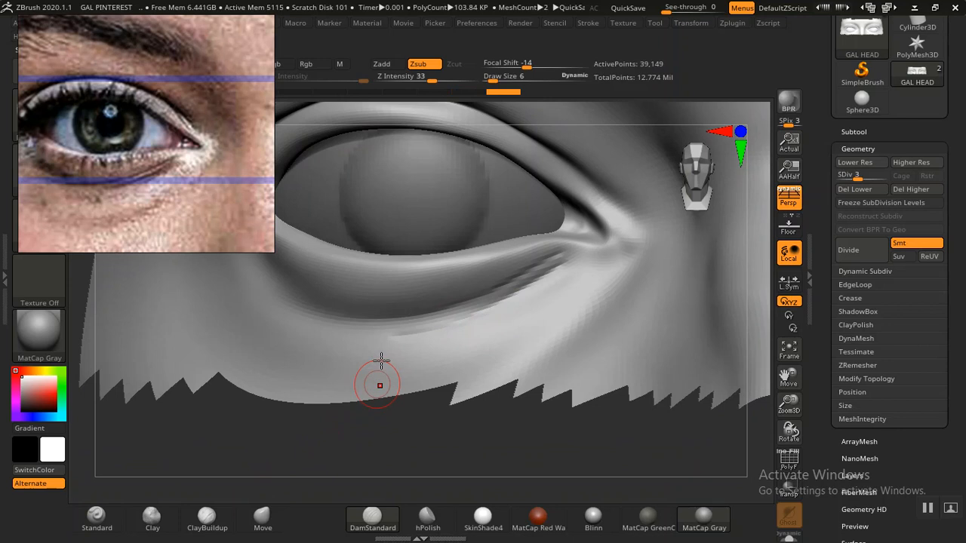
key("d")
left_click_drag(382, 403, 503, 470, "alt")
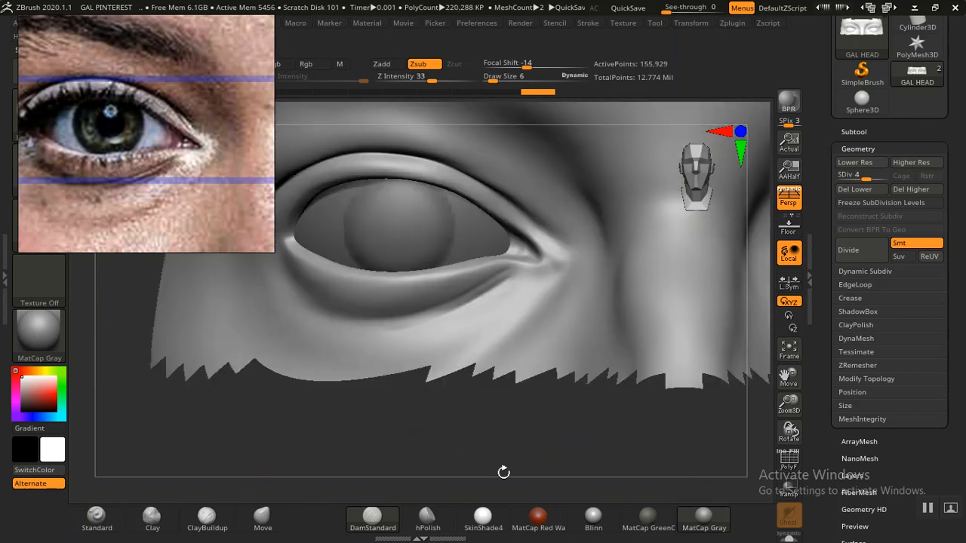
left_click_drag(315, 422, 368, 431, "alt")
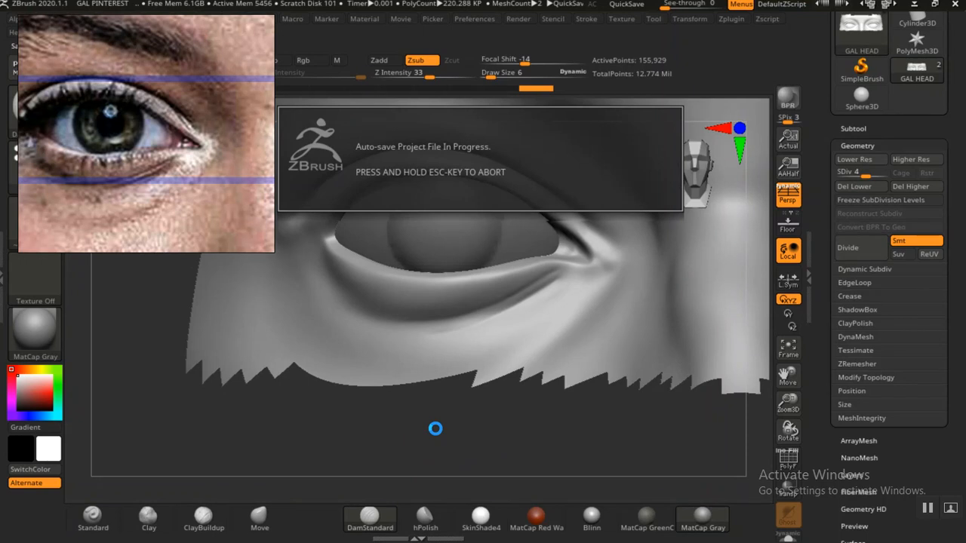
mouse_move(435, 429)
left_mouse_down()
mouse_move(435, 394)
mouse_move(392, 379)
mouse_move(450, 427)
mouse_move(479, 430)
mouse_move(414, 442)
mouse_move(408, 423)
mouse_move(392, 427)
mouse_move(456, 487)
mouse_move(468, 428)
mouse_move(369, 455)
mouse_move(403, 317)
left_mouse_up()
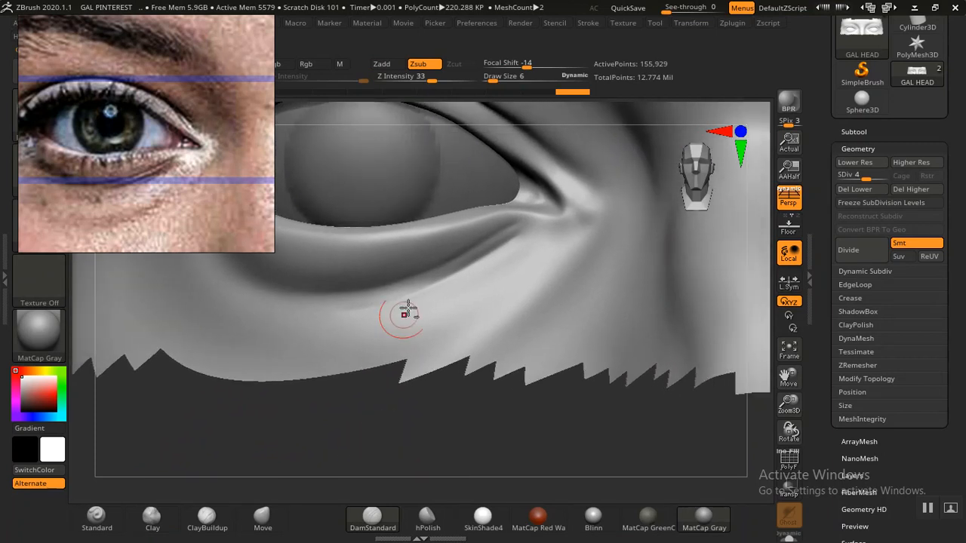
left_click_drag(360, 455, 448, 242)
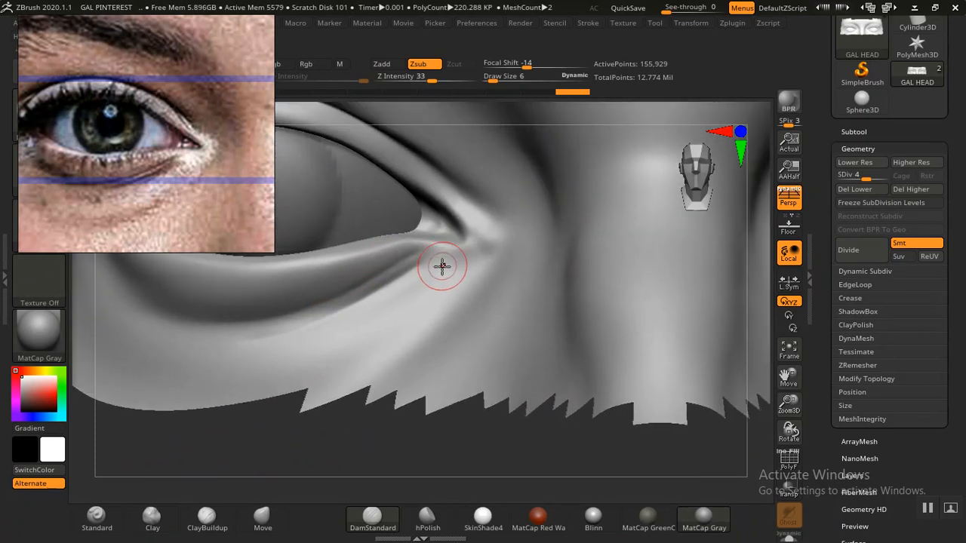
Lower the eye region to subdivision level 2 and build up the skin just below the inner eye corner with the Standard brush.
key("shift")
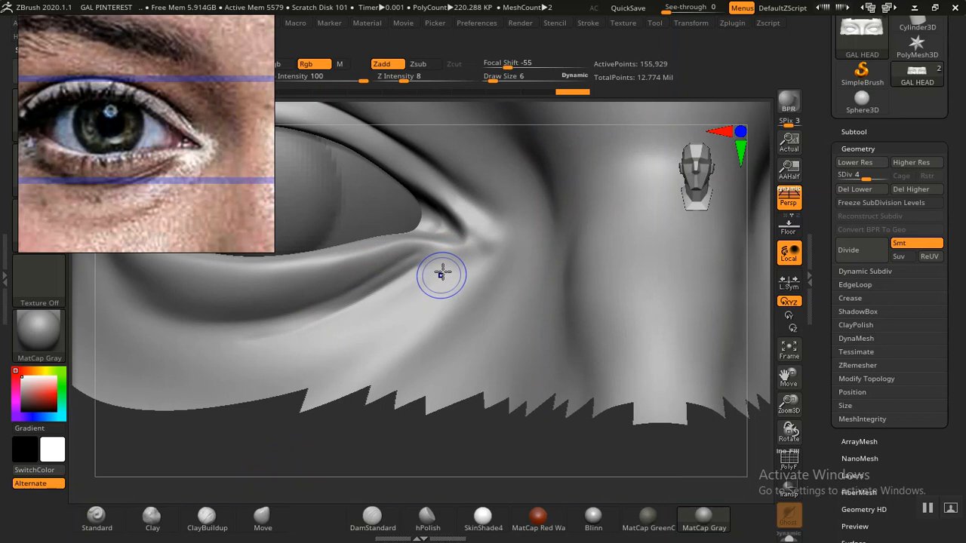
key("shift+d")
key("shift+d")
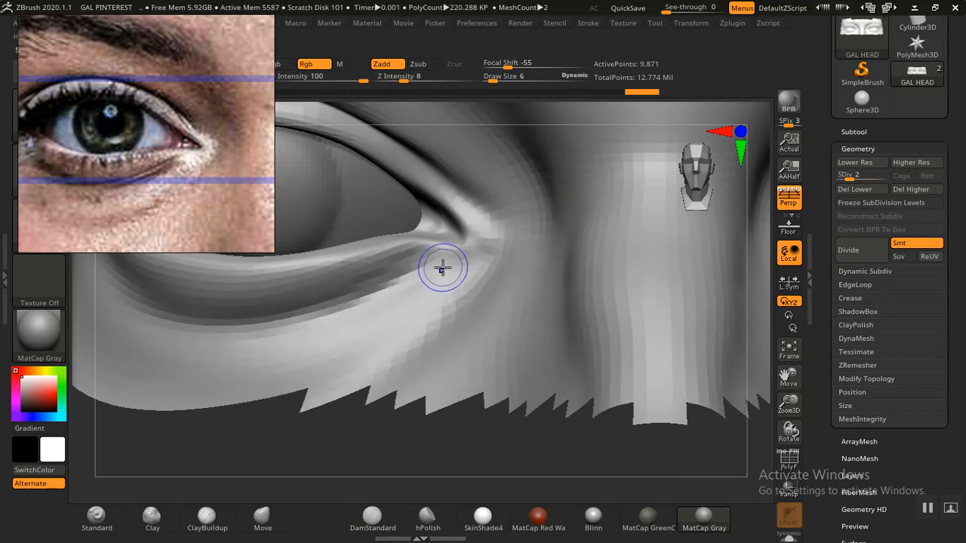
left_click(95, 516)
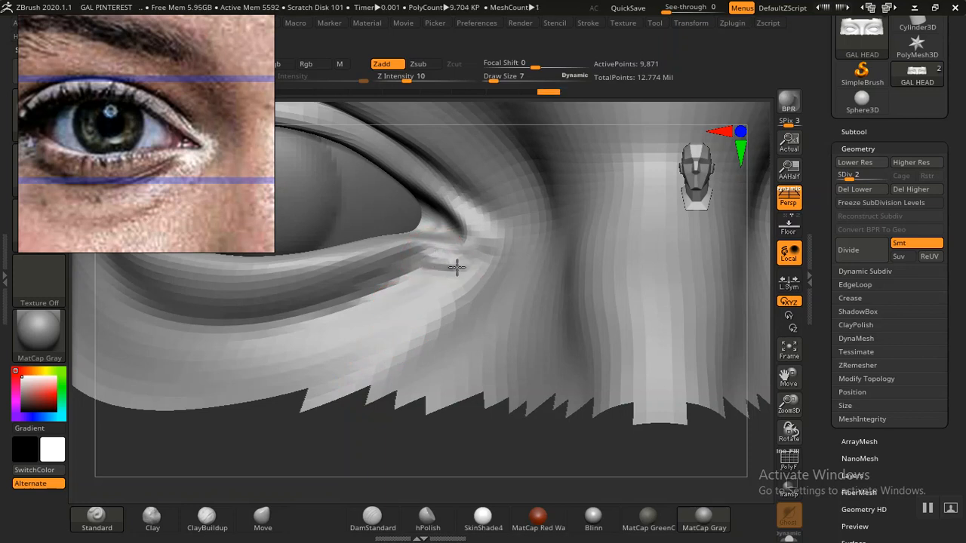
left_click_drag(436, 262, 481, 267)
Examine the inner corner build-up and under-eye wrinkles at several zoom distances while raising the eye region to subdivision level 5.
left_click_drag(294, 496, 267, 452, "alt")
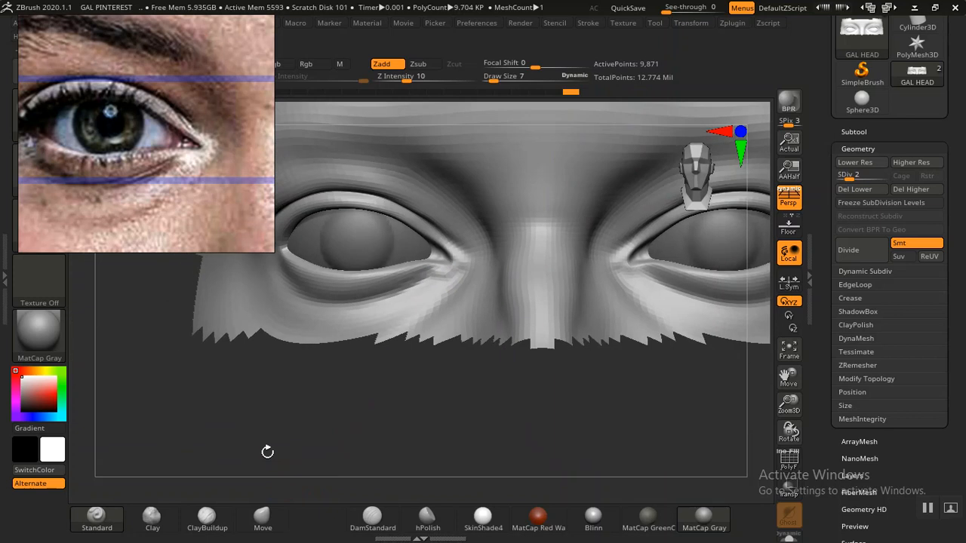
left_click_drag(343, 456, 370, 442, "alt")
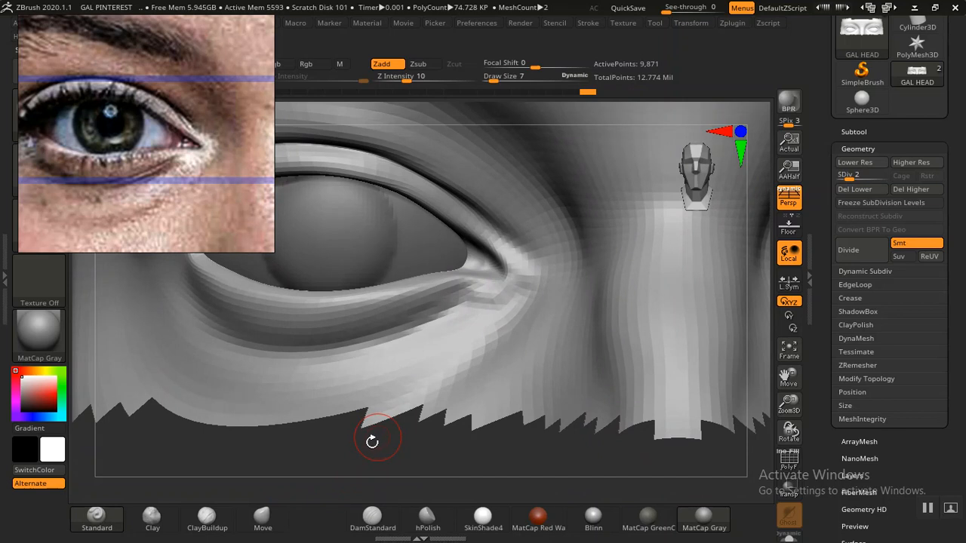
key("d")
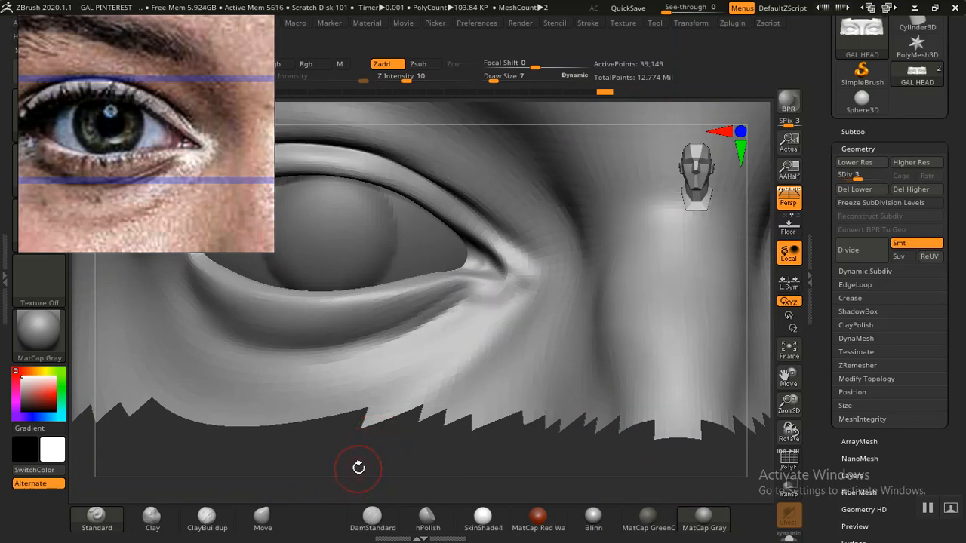
key("d")
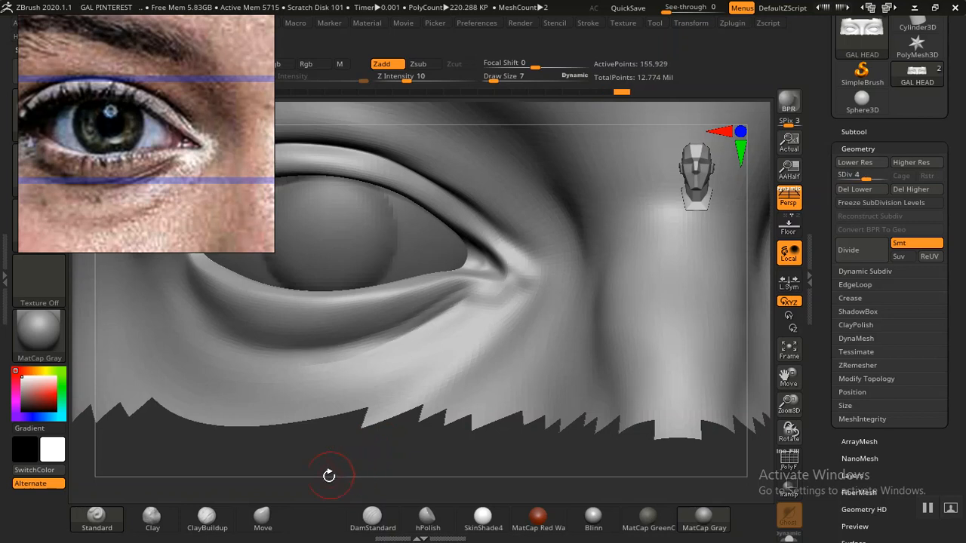
left_click_drag(290, 485, 343, 473, "alt")
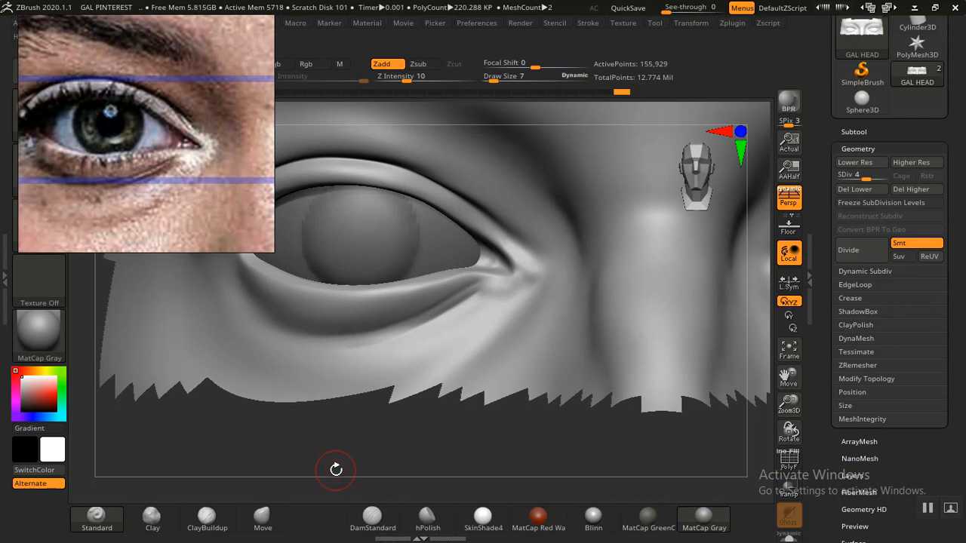
key("d")
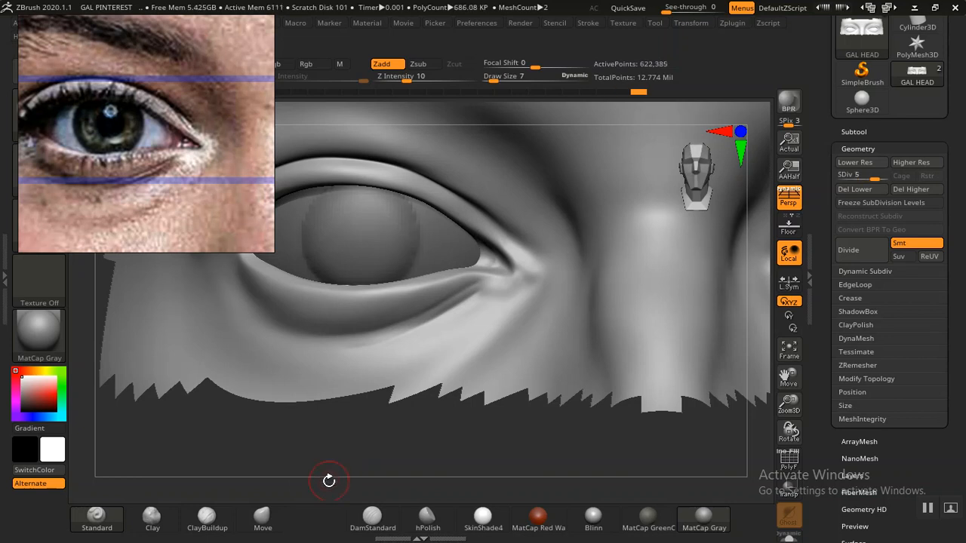
left_click_drag(339, 472, 386, 411, "alt")
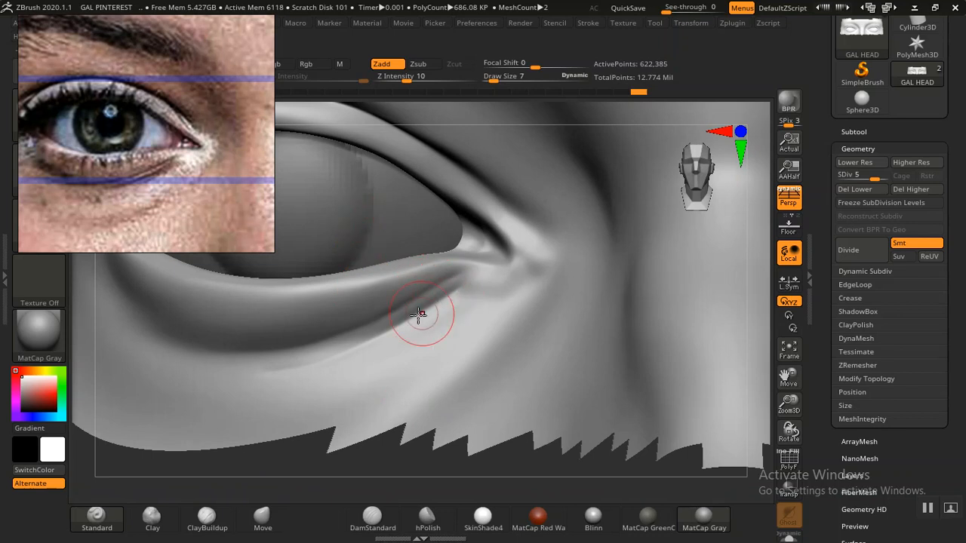
Lower the eye region to subdivision level 3 and build up thin skin folds between the under-eye wrinkles with the Standard brush.
key("shift+d")
key("shift+d")
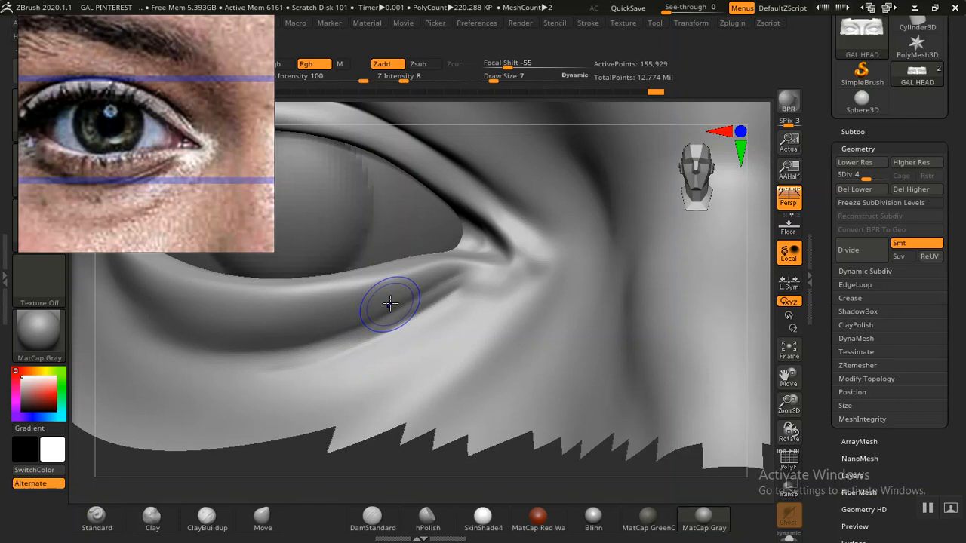
left_click_drag(414, 295, 376, 326)
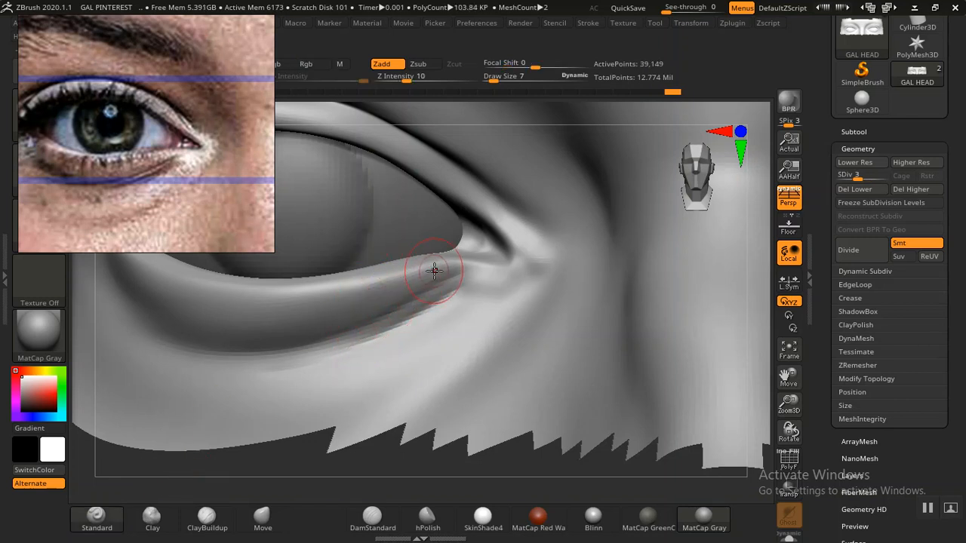
left_click_drag(450, 270, 435, 282)
left_click_drag(358, 323, 323, 336)
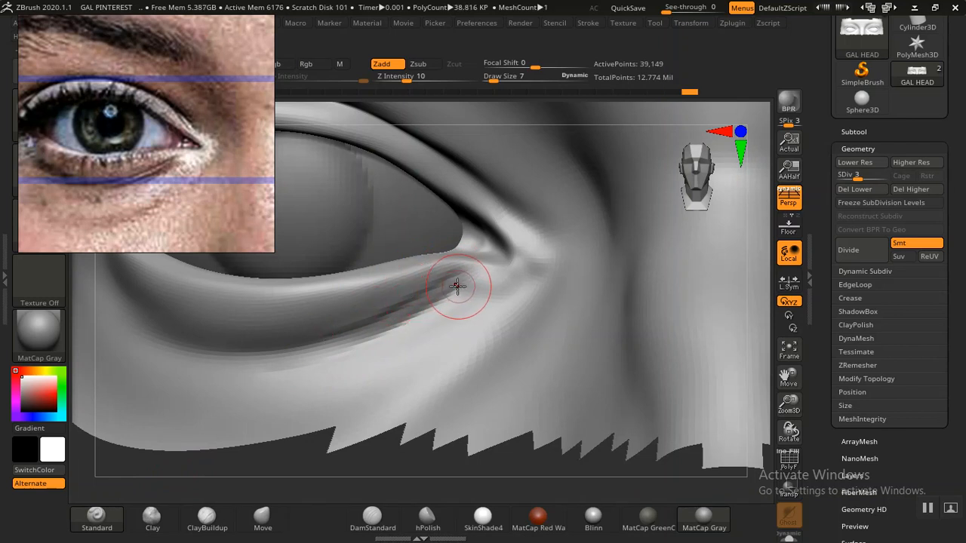
left_click_drag(457, 284, 454, 286)
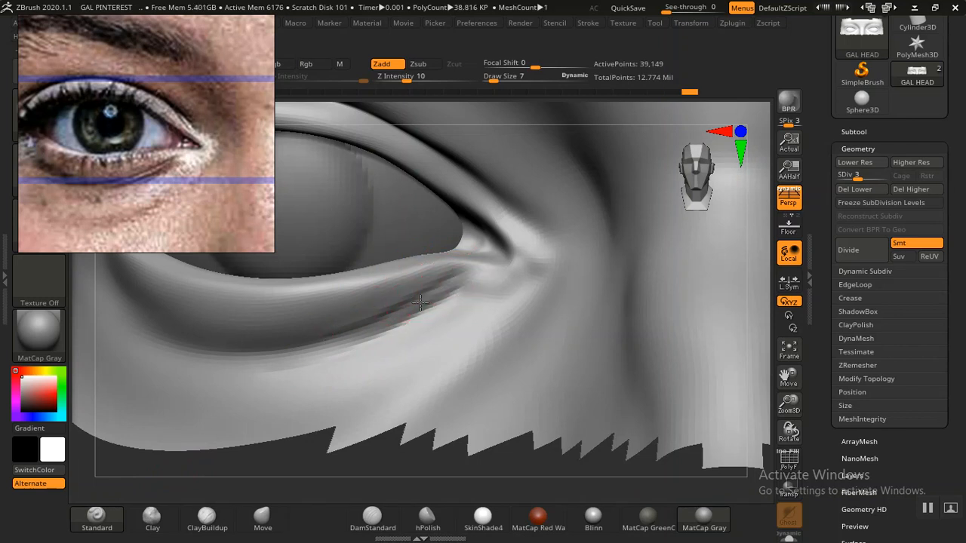
left_click_drag(365, 327, 332, 345)
left_click_drag(406, 308, 357, 338)
left_click_drag(438, 277, 421, 288)
left_click_drag(347, 325, 324, 332)
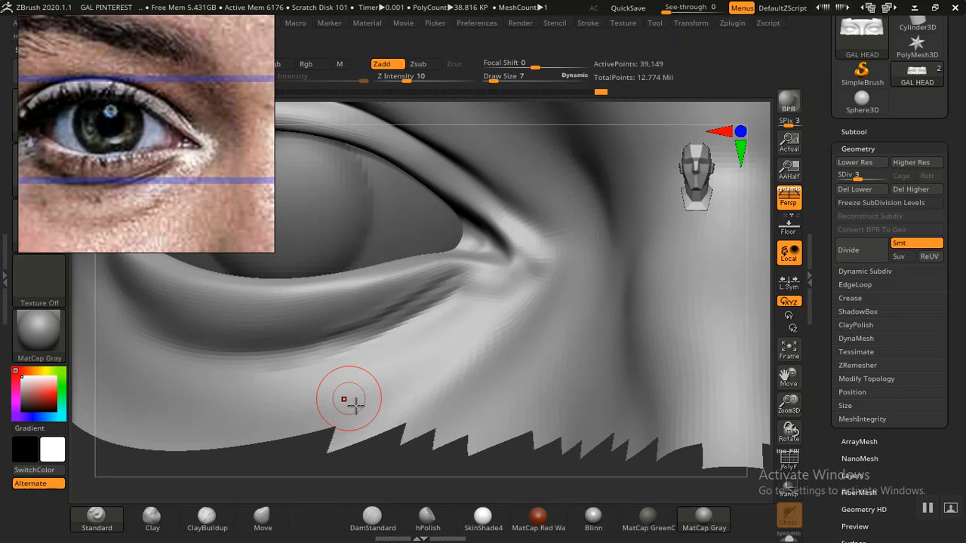
Raise the eye region to subdivision level 4 and smooth the folds beneath the lower eyelid.
key("d")
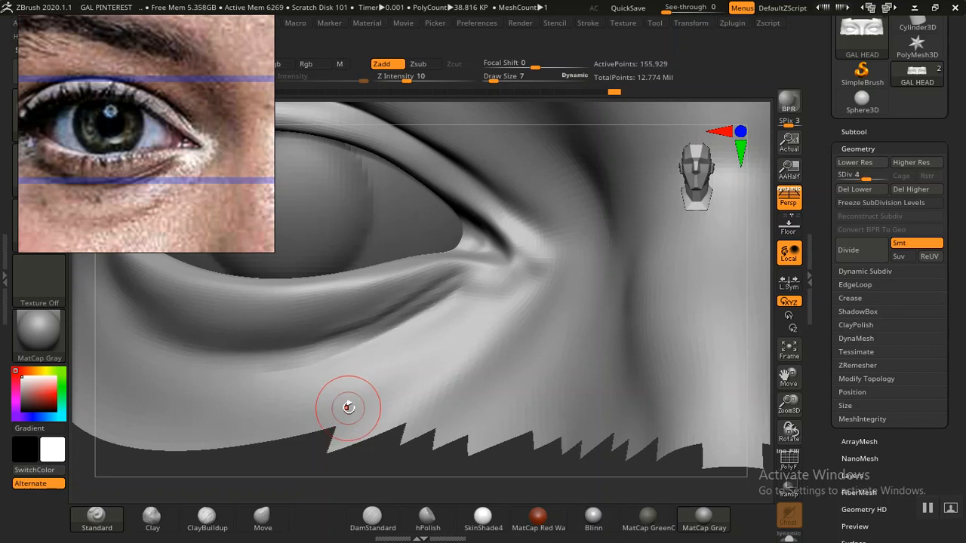
left_click_drag(345, 463, 192, 360, "alt")
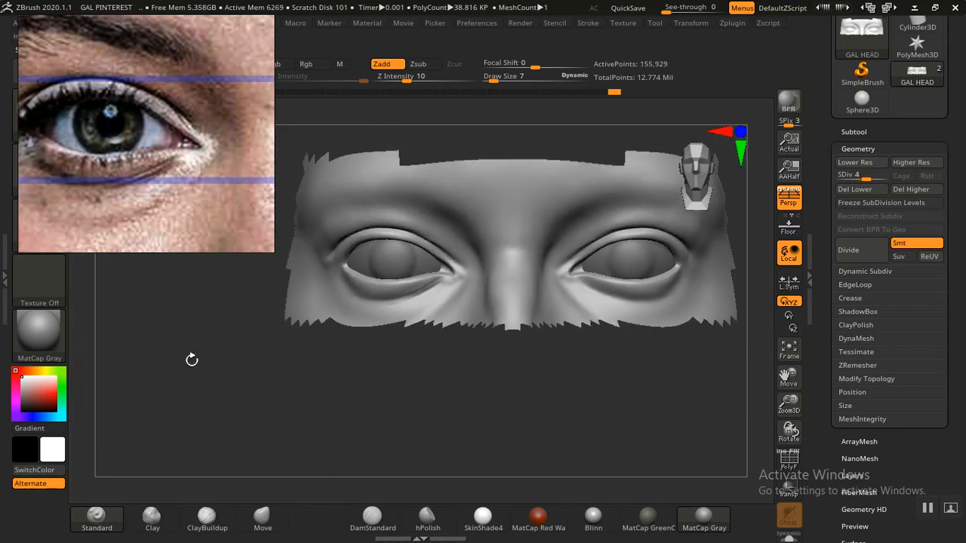
left_click_drag(308, 407, 401, 464)
left_click_drag(307, 463, 425, 431, "alt")
left_click_drag(392, 347, 424, 324, "shift")
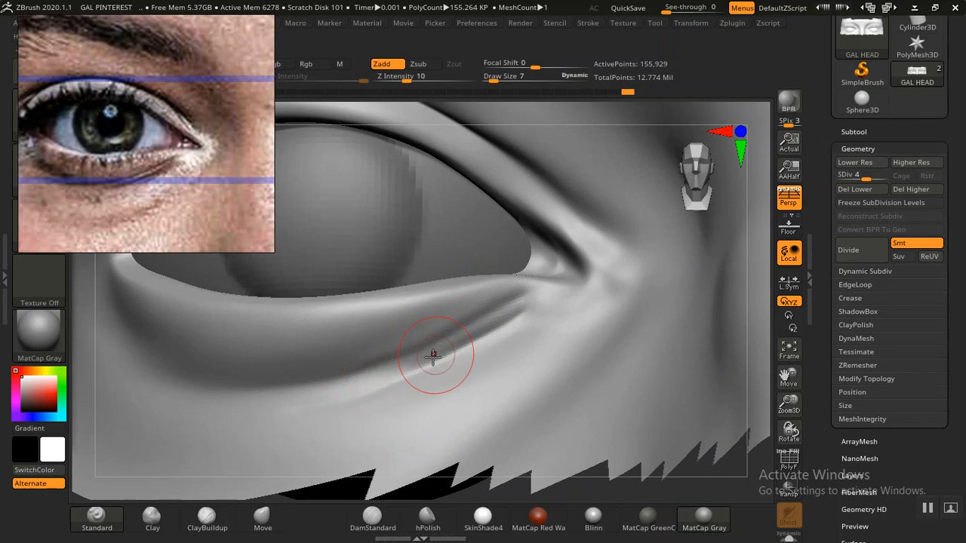
Deepen the under-eye creases with the DamStandard brush, from below the inner corner along the lower edge of the eyelid bag.
left_click(372, 519)
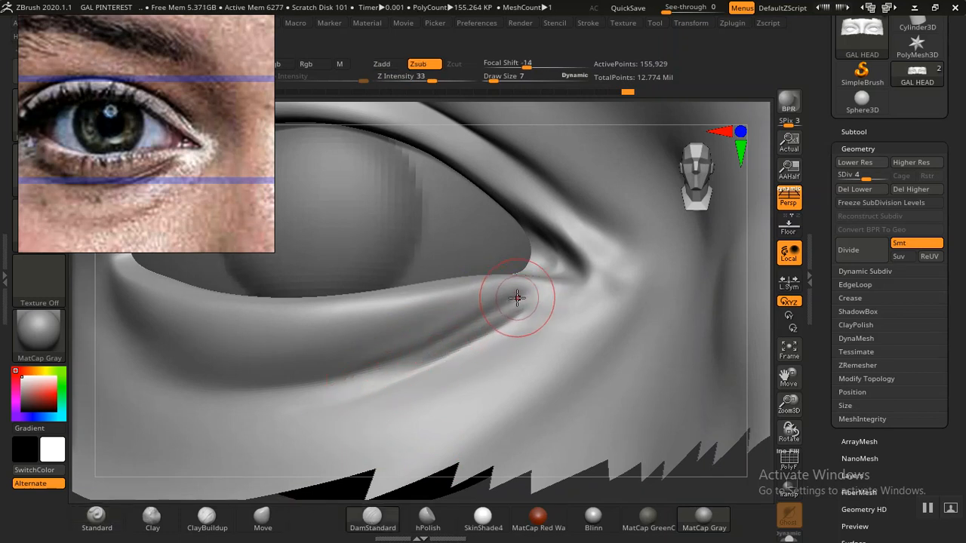
left_click_drag(518, 298, 505, 304)
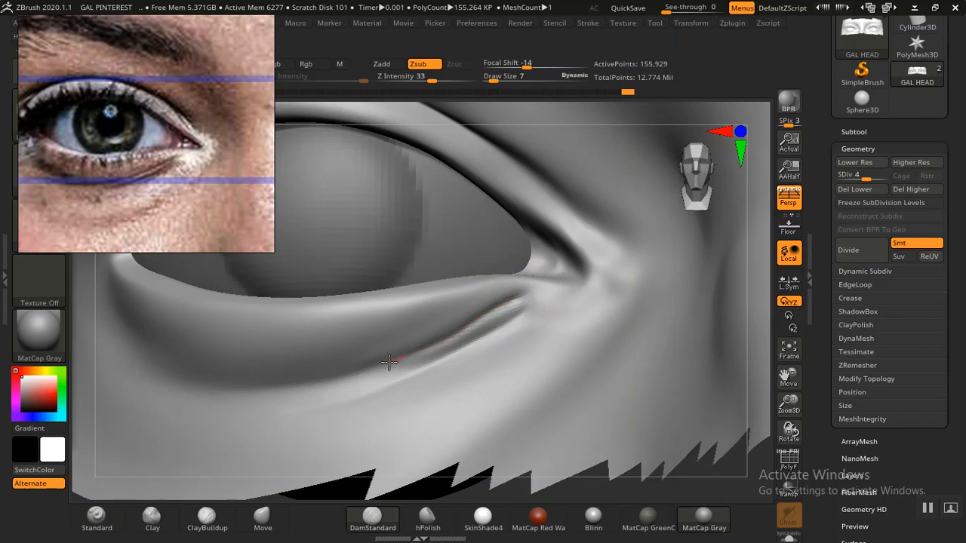
left_click_drag(354, 371, 334, 384)
left_click_drag(515, 319, 464, 343)
left_click_drag(413, 362, 415, 366)
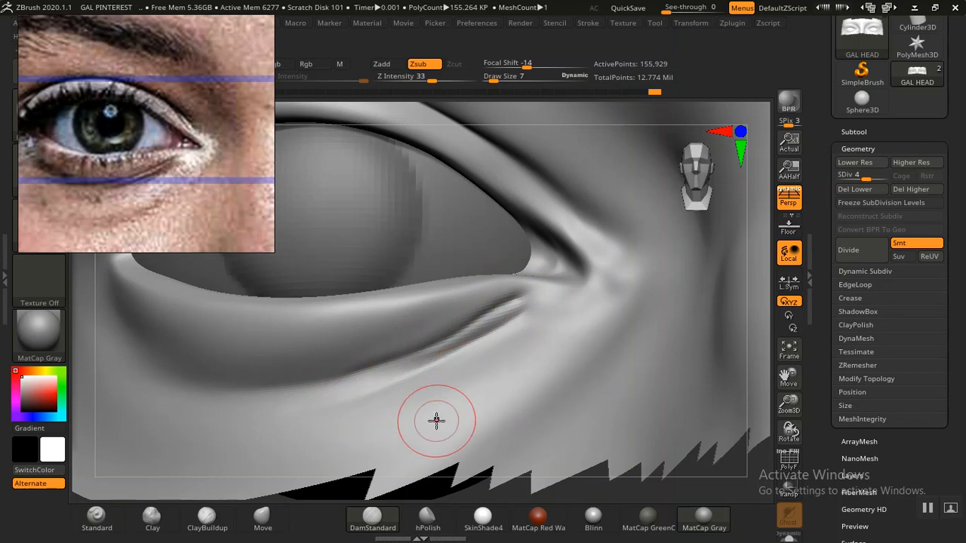
left_click_drag(663, 487, 706, 516, "alt")
left_click_drag(417, 336, 404, 345)
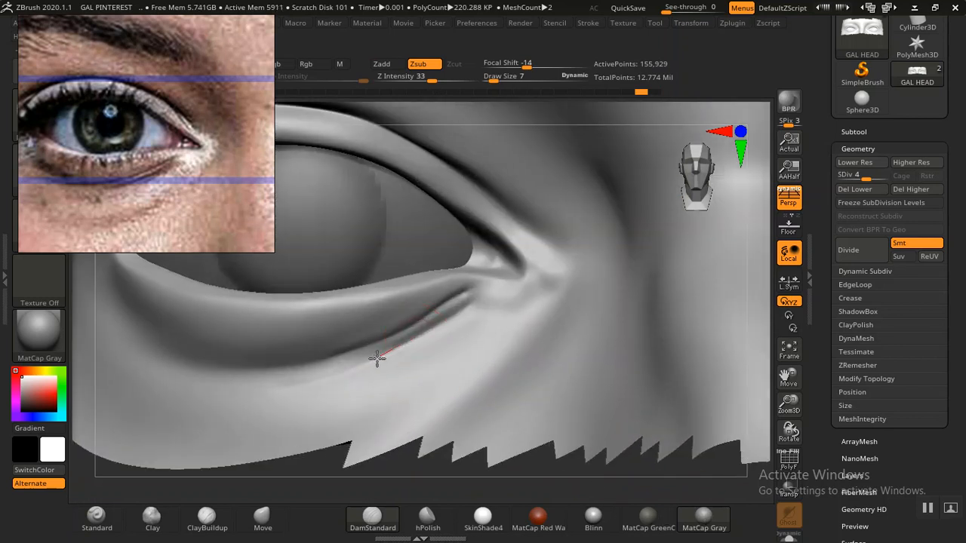
left_click_drag(351, 370, 309, 386)
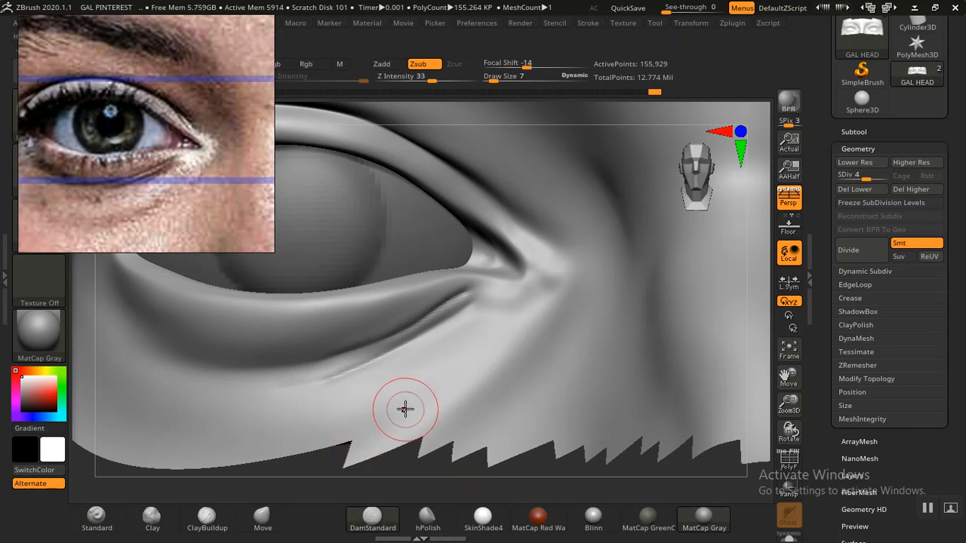
Sharpen the under-eye creases with the Pinch brush, from the inner corner down to below the middle of the eye.
key("b")
key("p")
key("i")
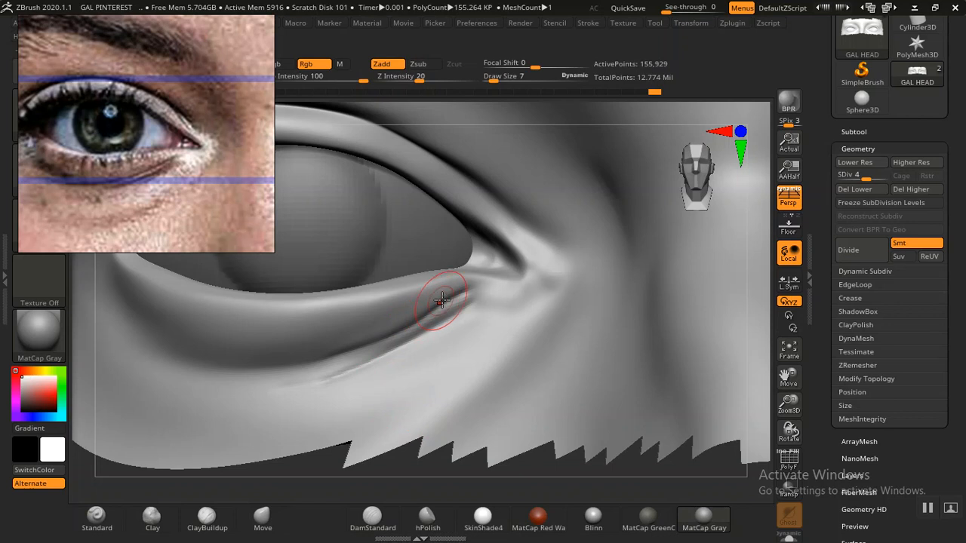
left_click_drag(458, 292, 459, 296)
left_click_drag(320, 367, 354, 365)
left_click_drag(349, 480, 356, 498, "alt")
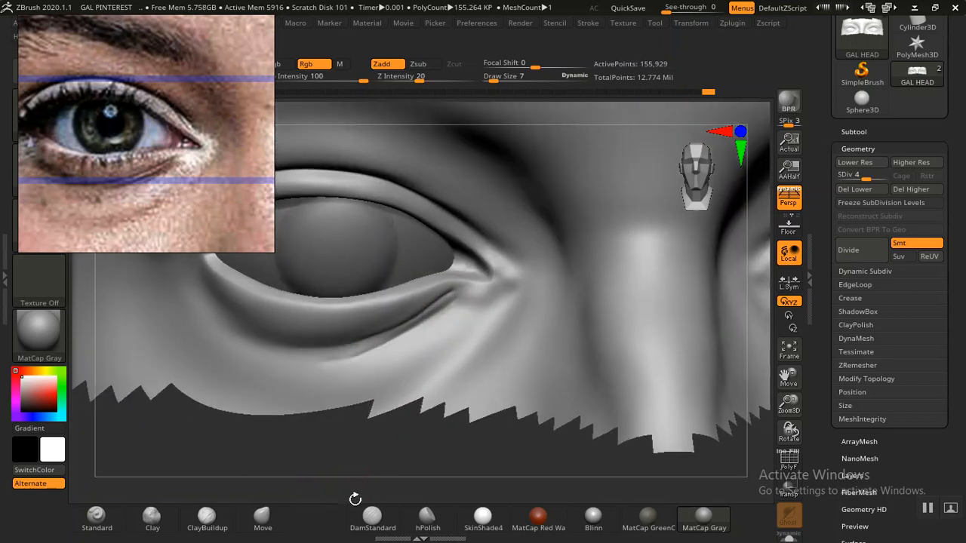
left_click(589, 515)
left_click(702, 519)
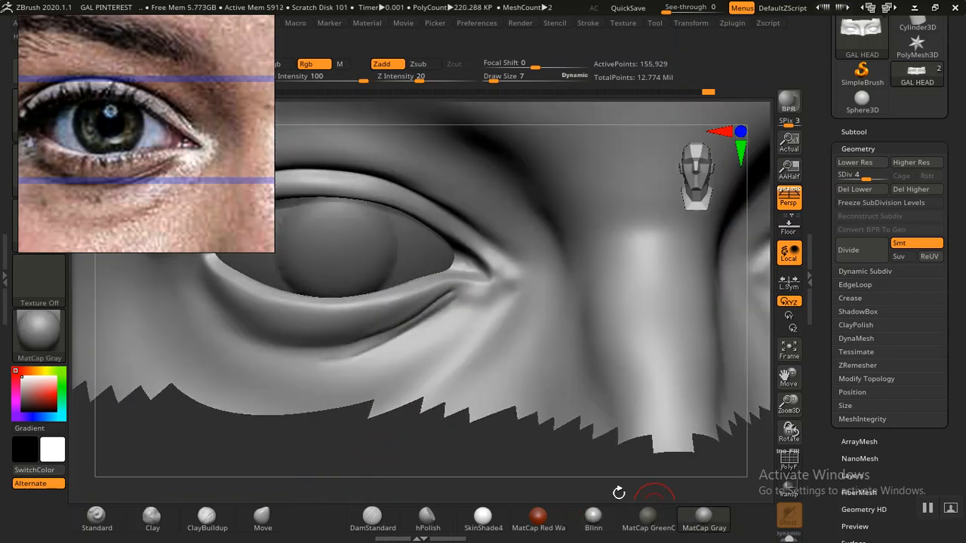
left_click_drag(363, 456, 385, 441, "alt")
mouse_move(477, 281)
left_mouse_down()
mouse_move(509, 263)
mouse_move(391, 339)
mouse_move(330, 358)
left_mouse_up()
mouse_move(400, 489)
left_mouse_down("alt")
mouse_move(385, 443)
mouse_move(343, 423)
mouse_move(366, 457)
mouse_move(410, 446)
mouse_move(358, 446)
mouse_move(395, 424)
mouse_move(457, 478)
mouse_move(327, 446)
left_mouse_up("alt")
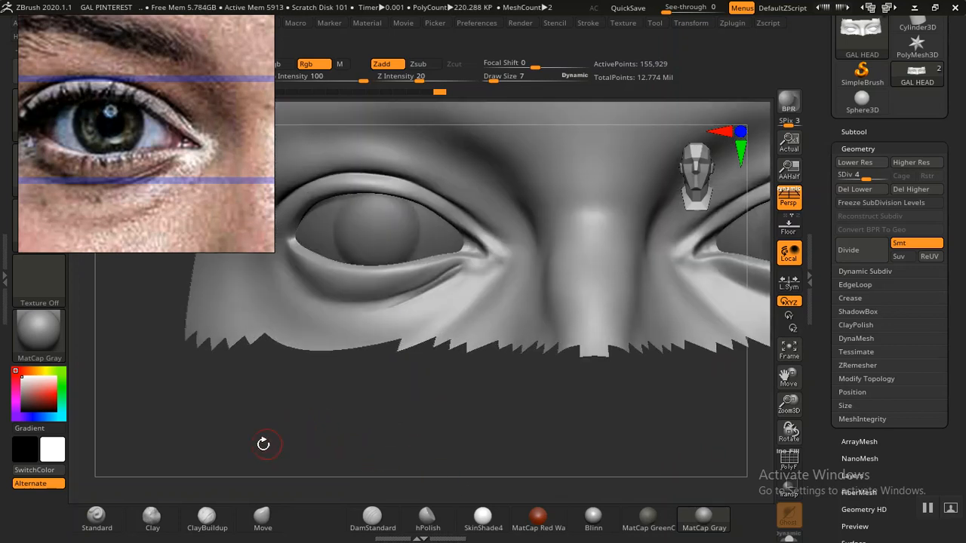
Carve thin creases along the outer lower edge of the eyelid bag with DamStandard at subdivision level 3, following the reference photo.
middle_click_drag(125, 199, 190, 182)
mouse_move(250, 443)
left_mouse_down("alt")
mouse_move(339, 438)
mouse_move(352, 483)
mouse_move(410, 500)
mouse_move(484, 482)
left_mouse_up("alt")
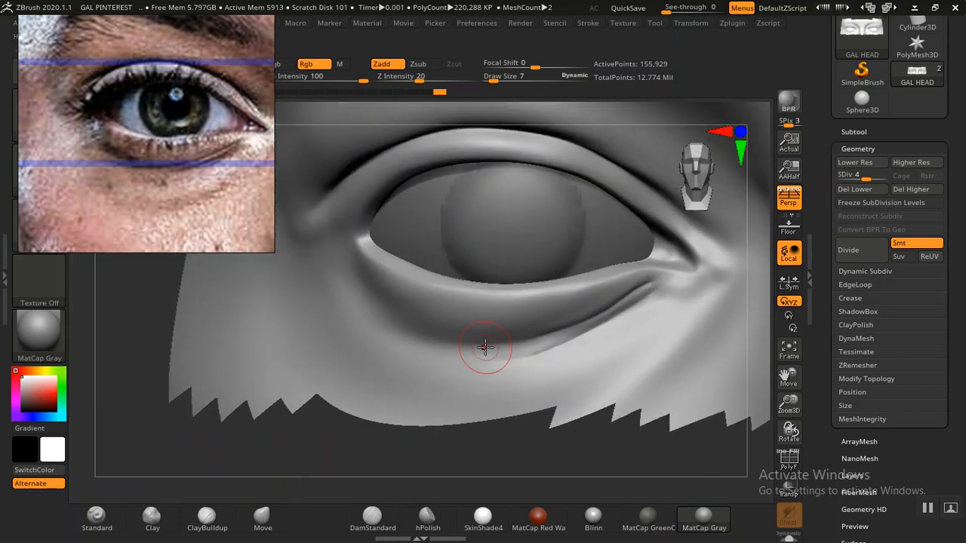
mouse_move(485, 349)
left_mouse_down("shift")
mouse_move(508, 341)
mouse_move(500, 341)
left_mouse_up("shift")
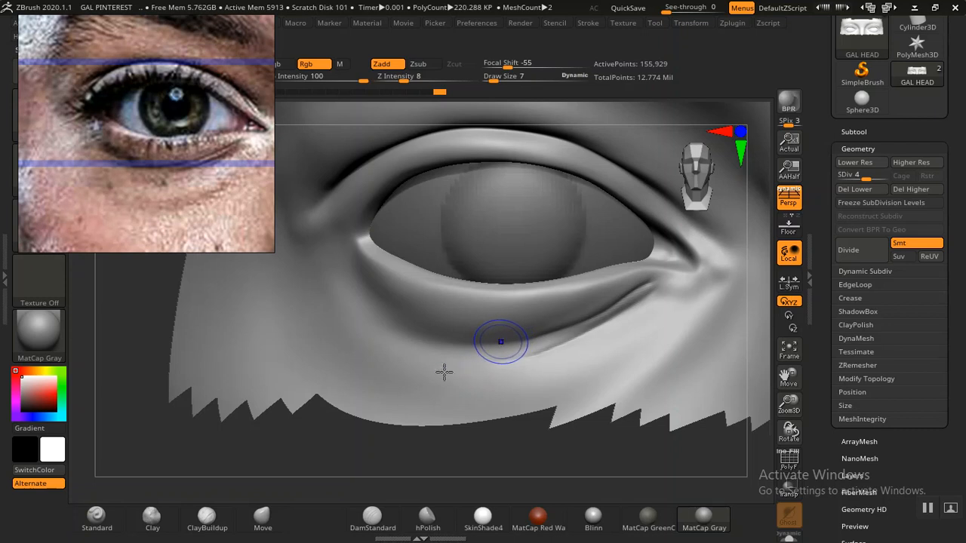
key("shift+d")
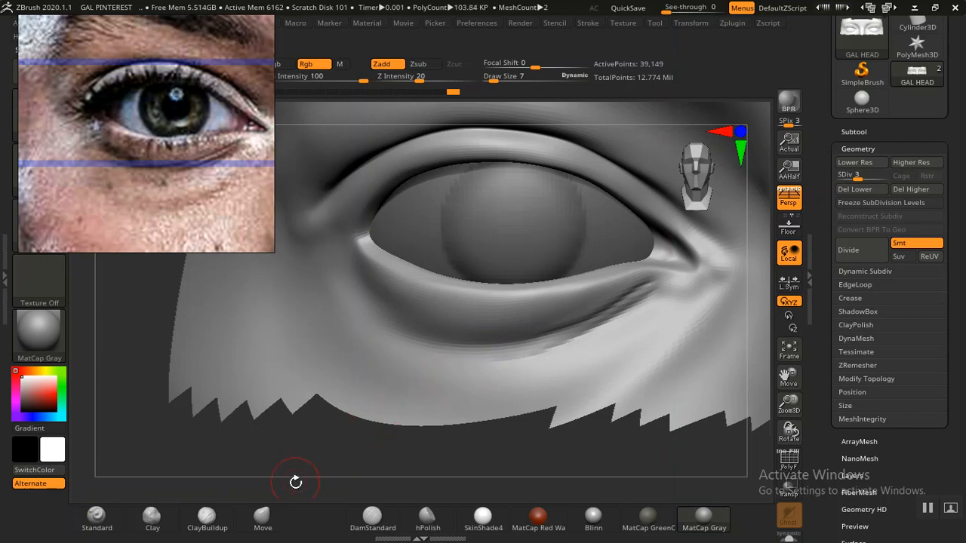
left_click(371, 519)
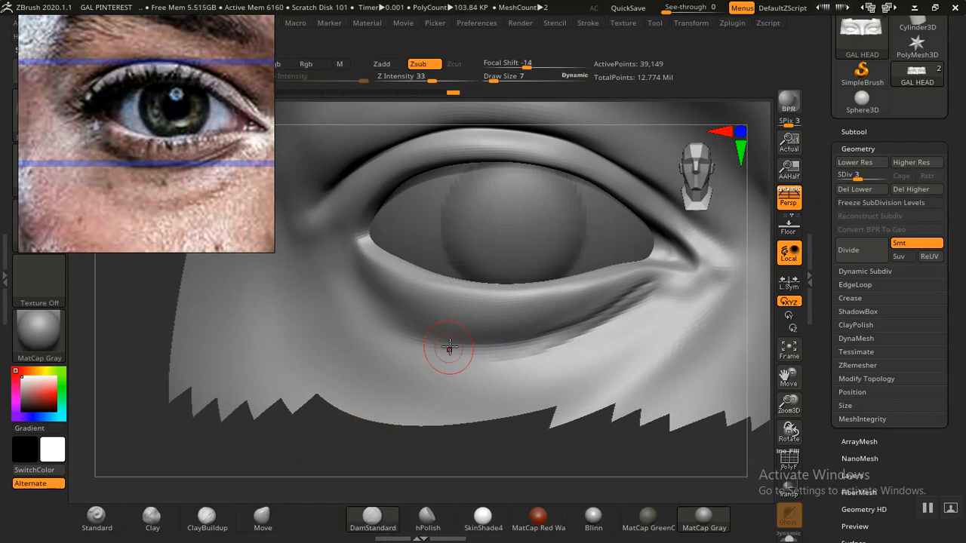
left_click_drag(511, 339, 519, 341)
left_click_drag(444, 344, 402, 330)
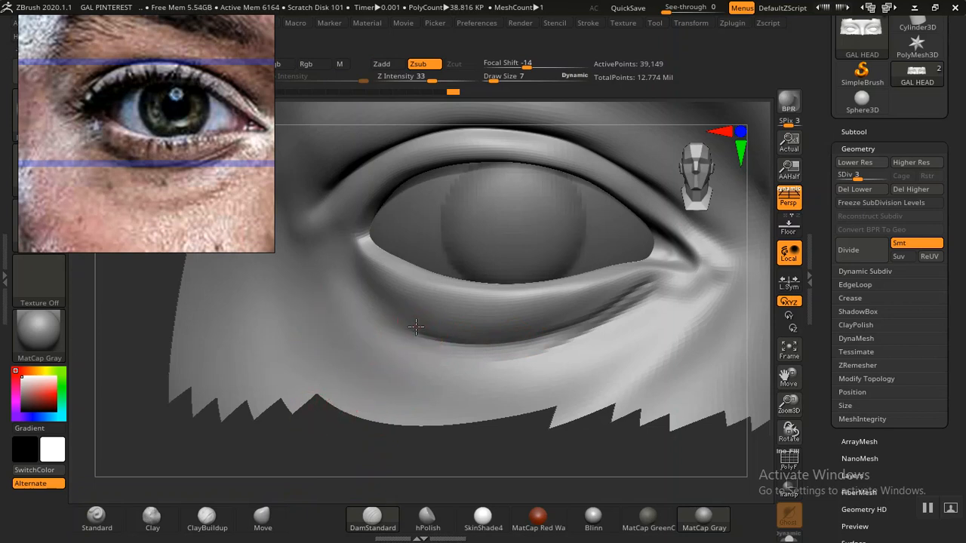
left_click_drag(294, 286, 411, 330)
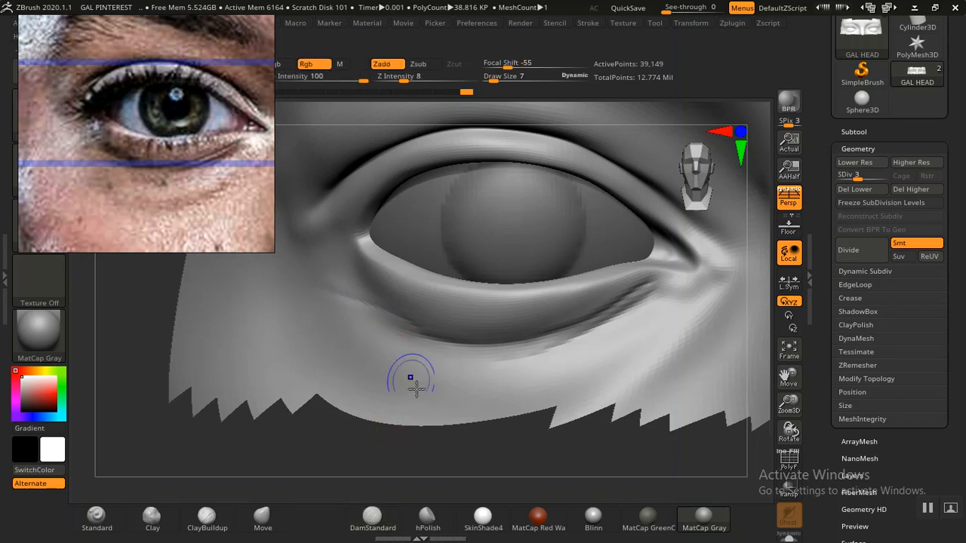
Examine the outer corner and under-eye creases from several angles and distances against the reference photo.
mouse_move(455, 471)
left_mouse_down("alt")
mouse_move(439, 430)
mouse_move(394, 423)
mouse_move(405, 410)
left_mouse_up("alt")
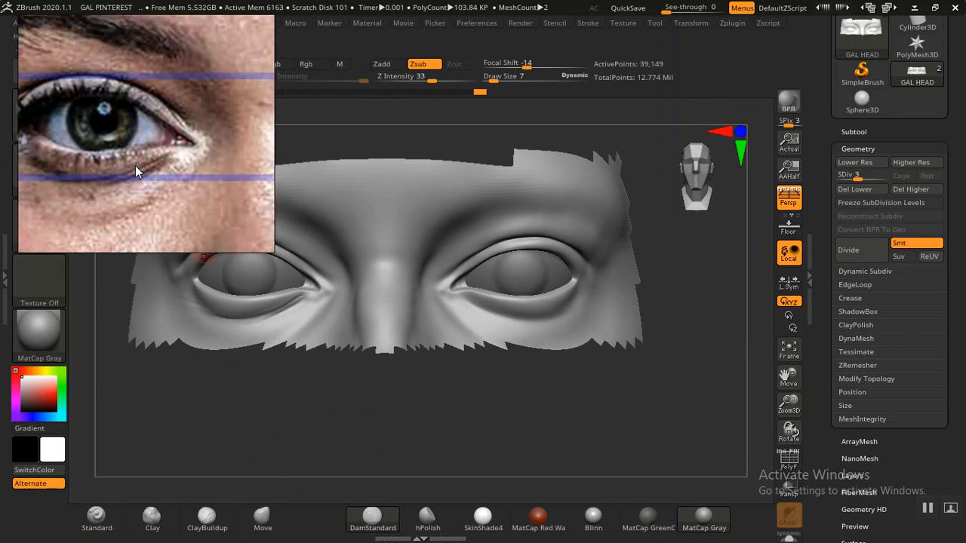
mouse_move(246, 383)
left_mouse_down()
mouse_move(355, 407)
mouse_move(331, 441)
mouse_move(494, 520)
left_mouse_up()
mouse_move(159, 375)
left_mouse_down("alt")
mouse_move(122, 456)
mouse_move(134, 438)
left_mouse_up("alt")
left_click_drag(139, 358, 135, 355, "alt")
mouse_move(190, 380)
left_mouse_down()
mouse_move(207, 420)
mouse_move(317, 475)
left_mouse_up()
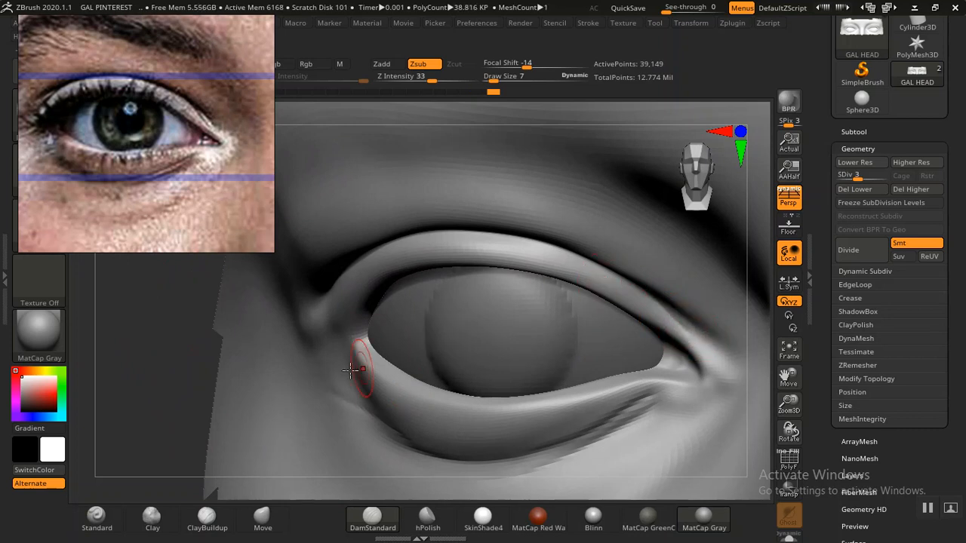
left_click_drag(644, 361, 693, 339)
left_click(154, 410)
left_click_drag(126, 373, 57, 306, "alt")
left_click_drag(722, 416, 448, 370, "alt")
left_click_drag(546, 384, 590, 448, "alt")
left_click_drag(532, 435, 584, 498, "alt")
left_click_drag(504, 472, 455, 469, "alt")
Bring the opposite eye into view in the reference photo and compare it with the matching eye on the model.
middle_click_drag(202, 164, 158, 202)
left_click_drag(401, 451, 498, 410, "alt")
left_click_drag(526, 451, 443, 399, "alt")
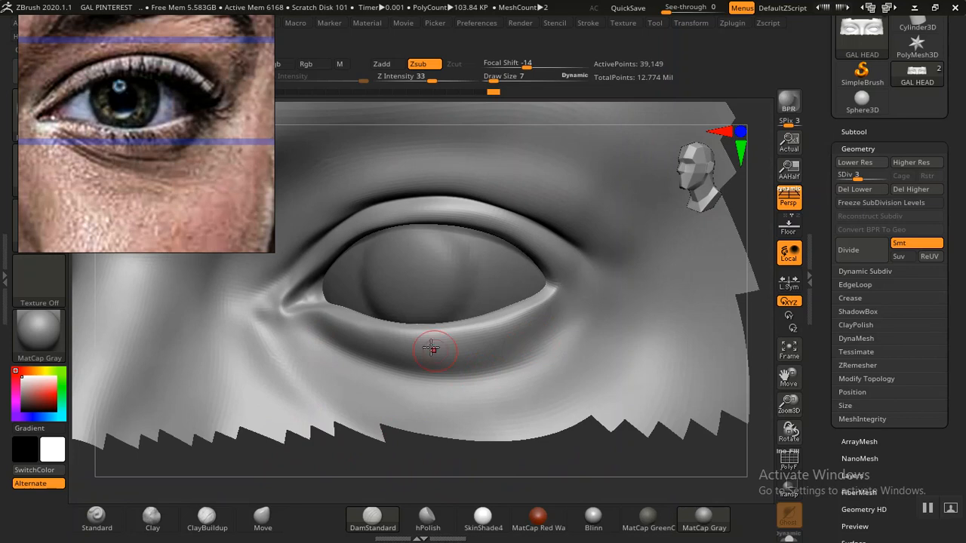
mouse_move(390, 461)
left_mouse_down()
mouse_move(399, 448)
mouse_move(463, 463)
mouse_move(480, 416)
left_mouse_up()
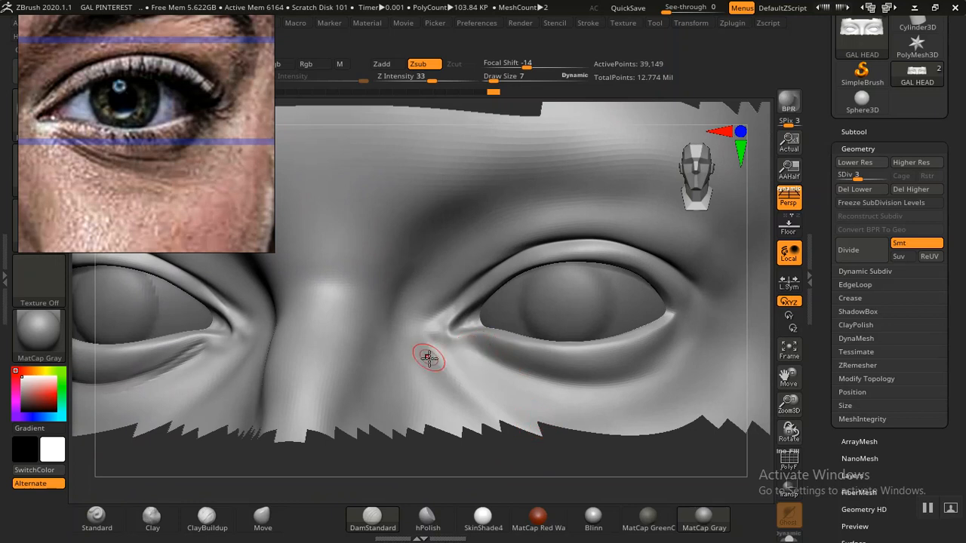
left_click_drag(516, 459, 420, 425)
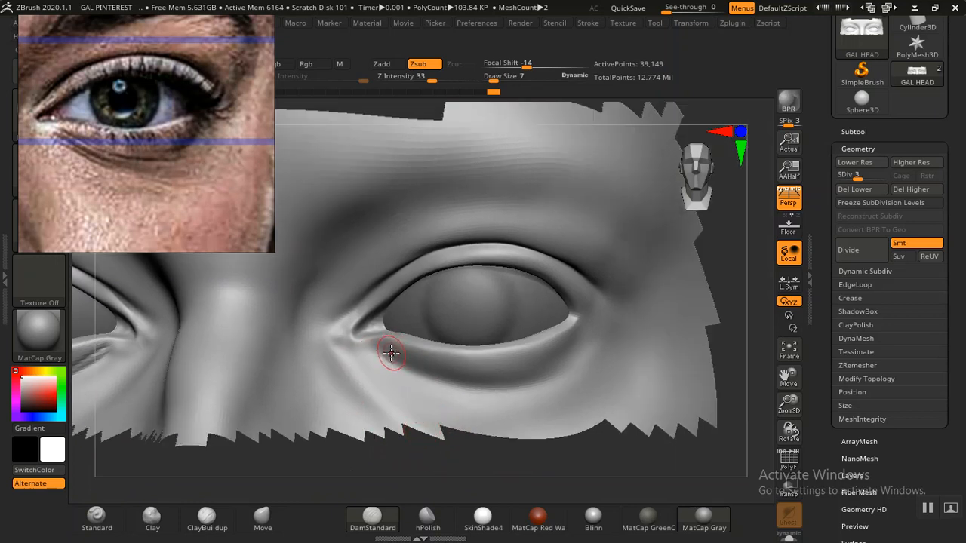
left_click_drag(524, 463, 529, 468)
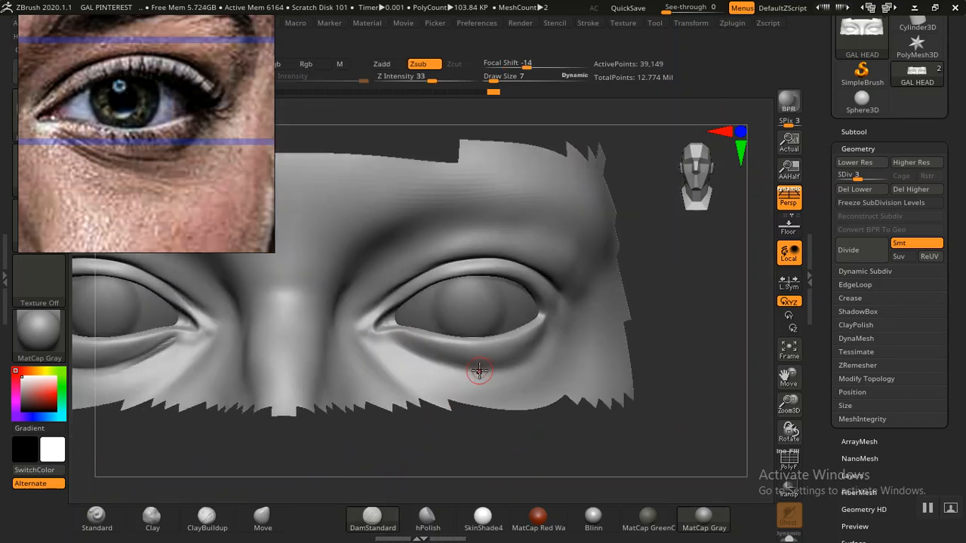
Lower the eye region to subdivision level 1 and reshape the skin under the lower eyelid with the Move brush at draw size 18.
key("shift")
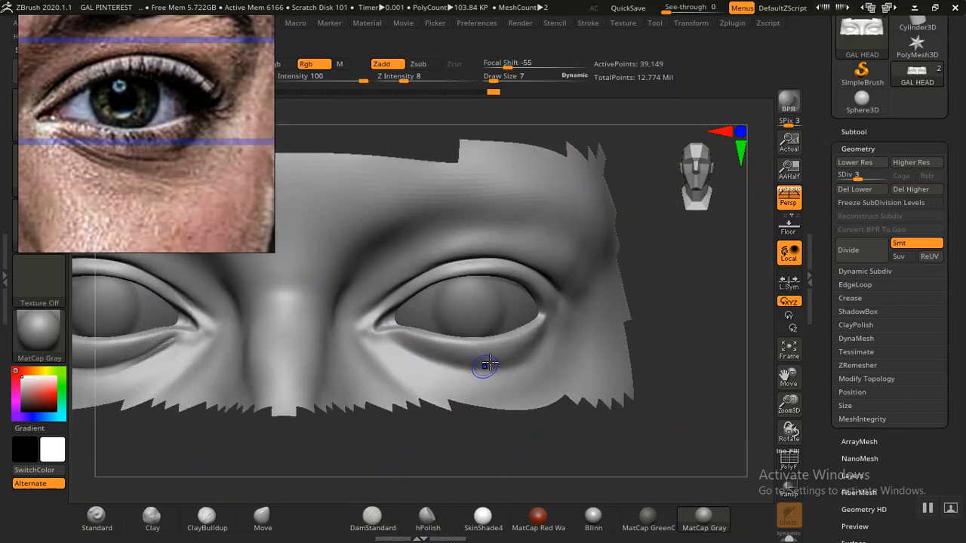
key("shift+d")
key("shift+d")
key("]")
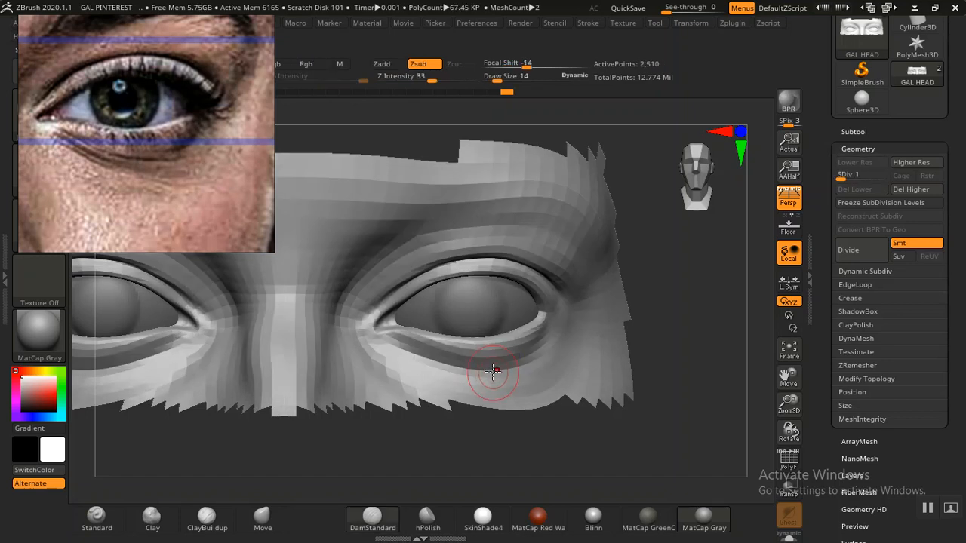
left_click(268, 517)
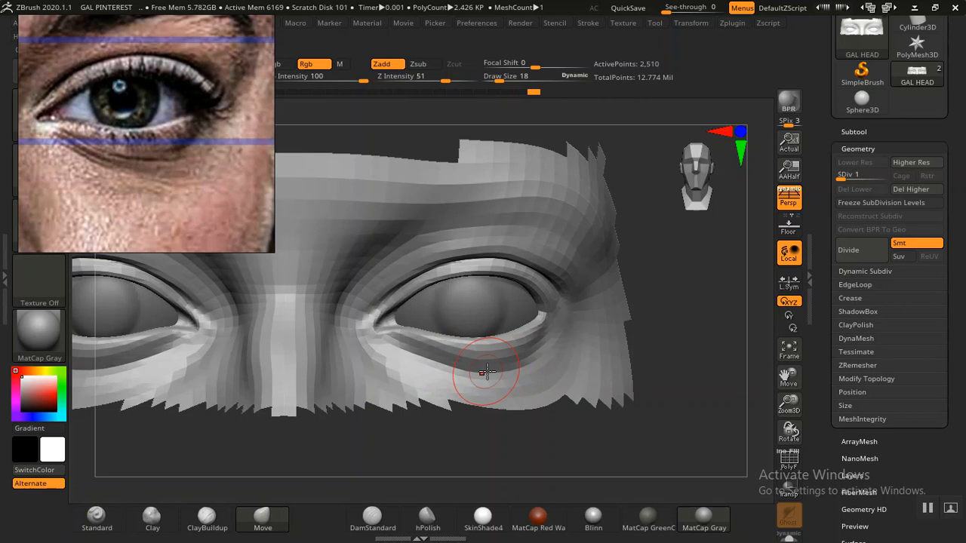
left_click_drag(498, 446, 478, 453)
left_click_drag(507, 356, 513, 351)
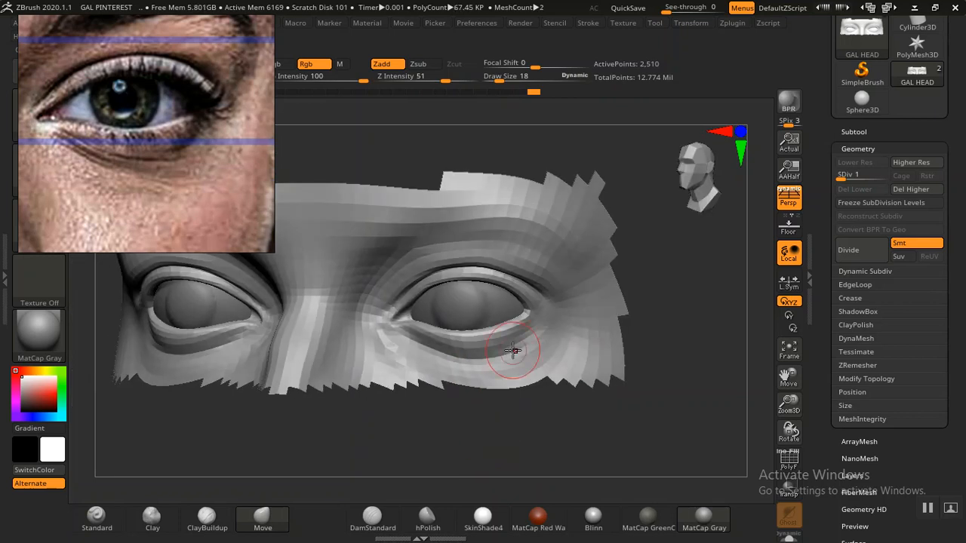
left_click_drag(503, 431, 599, 472)
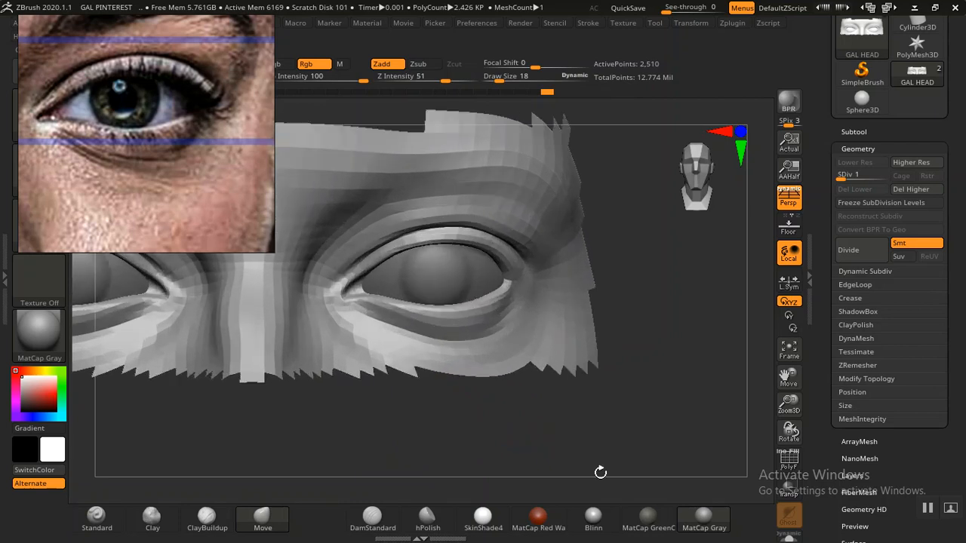
left_click_drag(493, 451, 526, 445, "alt")
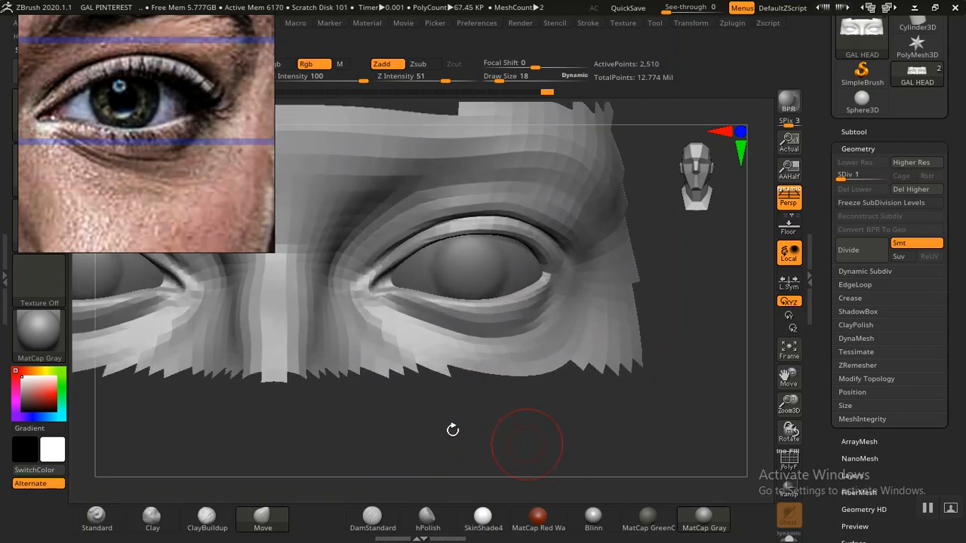
Raise the eye region to subdivision level 3 and switch to the DamStandard brush for the under-eye area.
key("d")
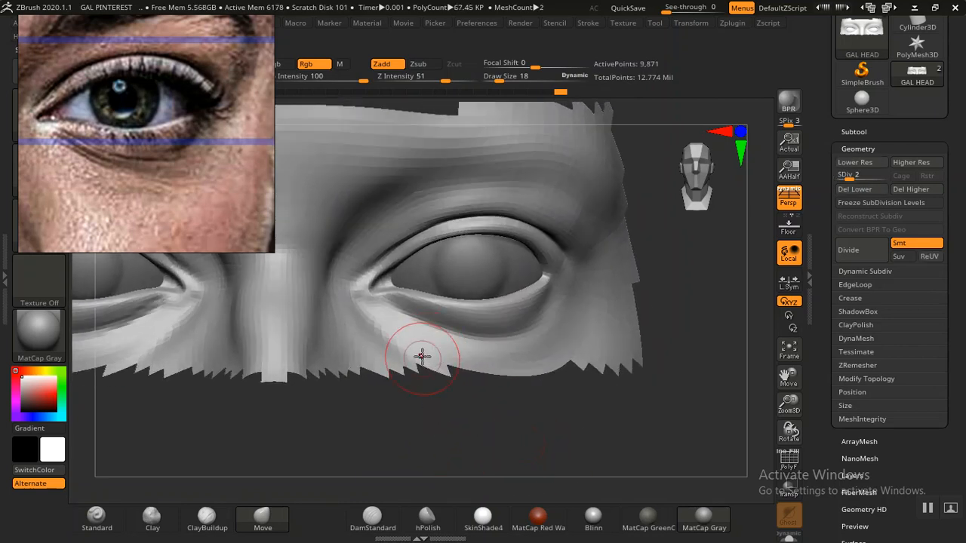
mouse_move(423, 444)
left_mouse_down()
mouse_move(452, 440)
mouse_move(475, 459)
mouse_move(467, 434)
left_mouse_up()
key("d")
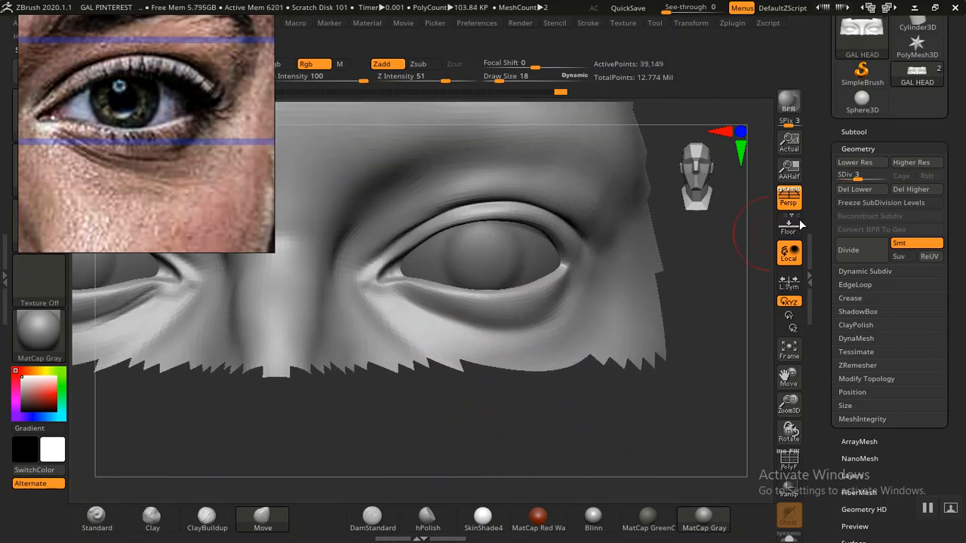
left_click_drag(403, 438, 400, 491)
left_click(377, 518)
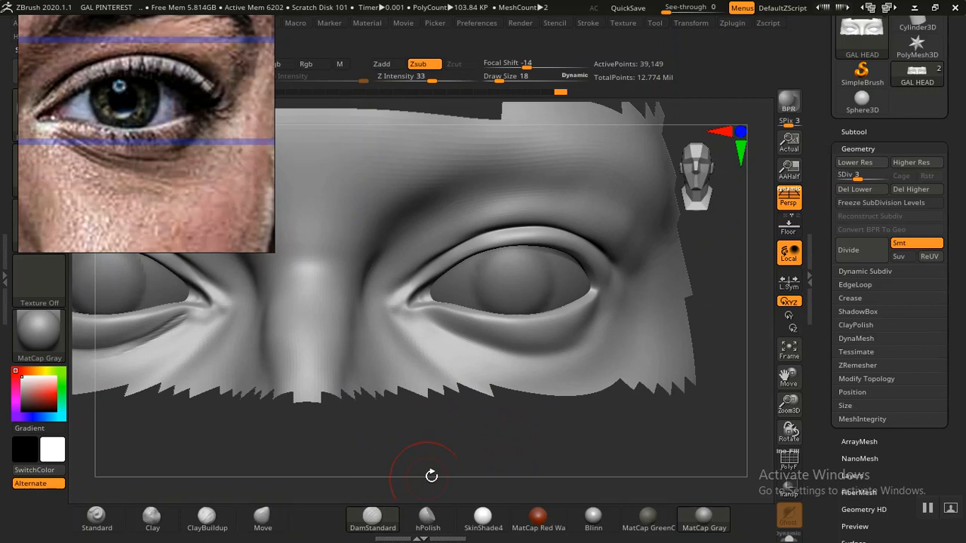
mouse_move(501, 451)
left_mouse_down()
mouse_move(548, 485)
mouse_move(459, 463)
mouse_move(485, 475)
left_mouse_up()
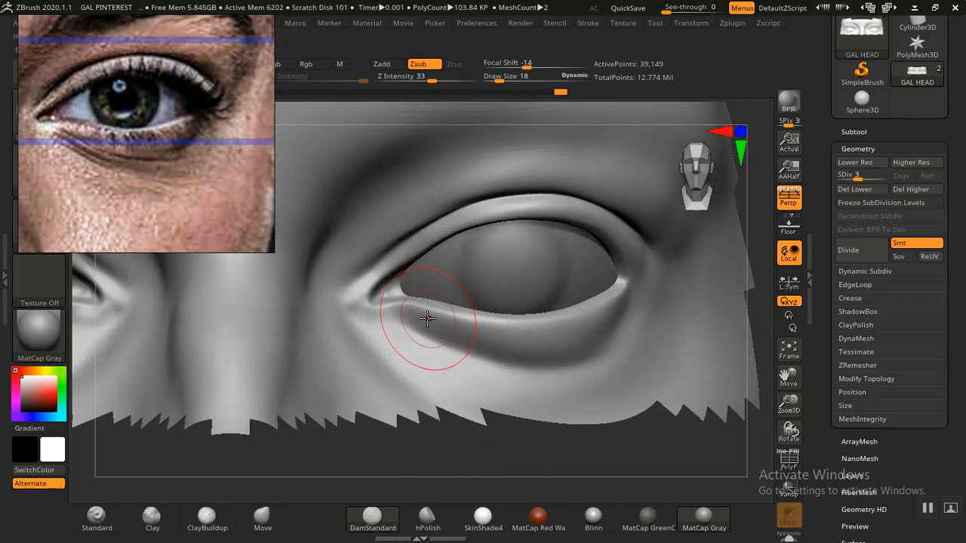
Carve a crease along the lower edge of the eyelid bag with DamStandard at draw size 9.
left_click_drag(421, 321, 475, 353)
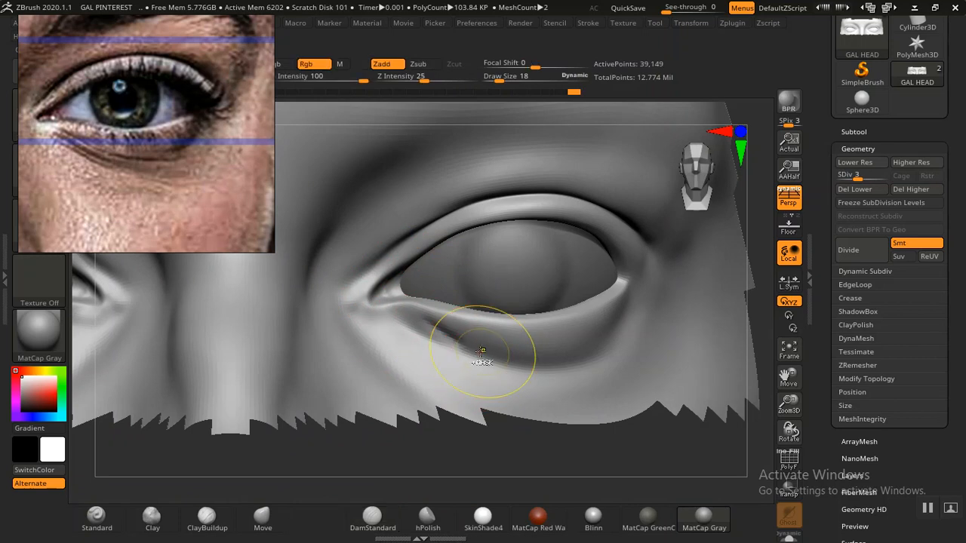
key("ctrl+z")
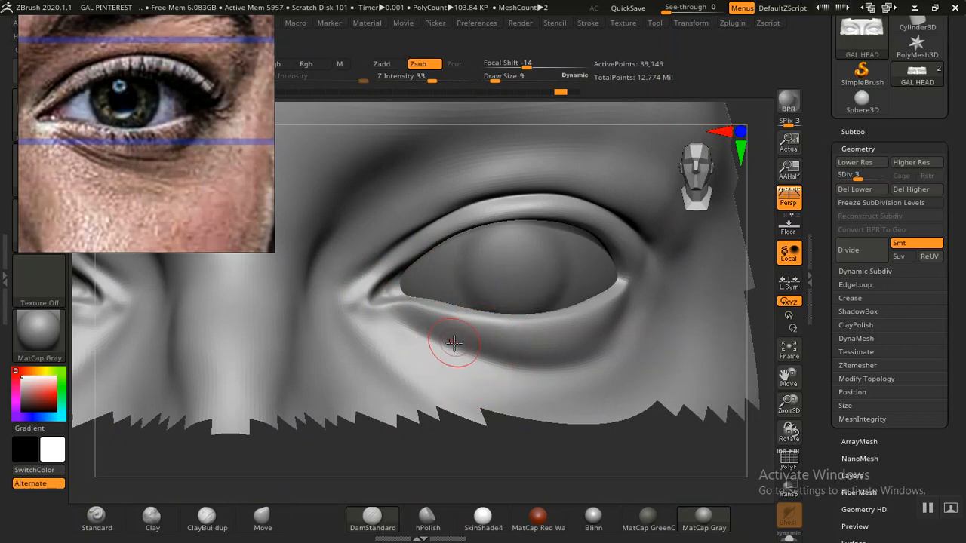
left_click_drag(430, 423, 431, 384)
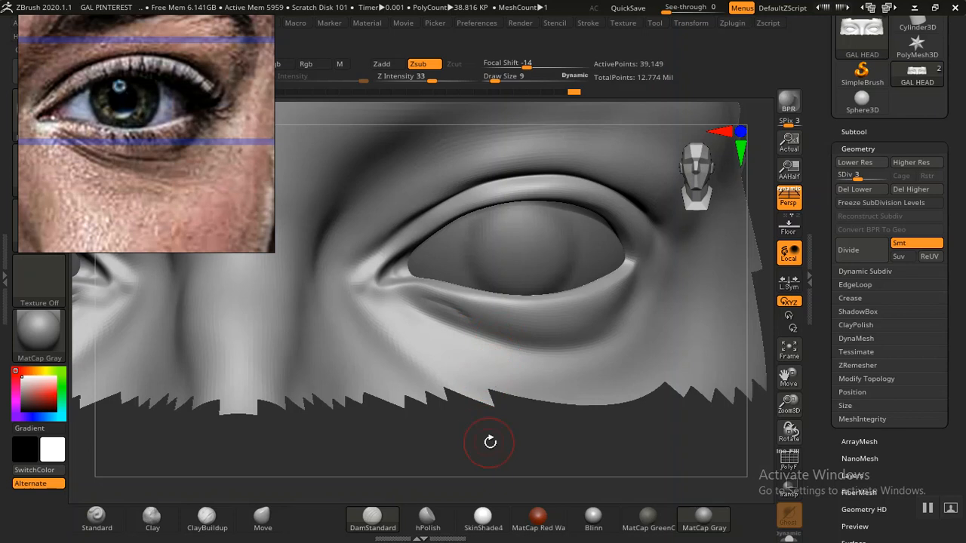
left_click_drag(485, 440, 485, 410)
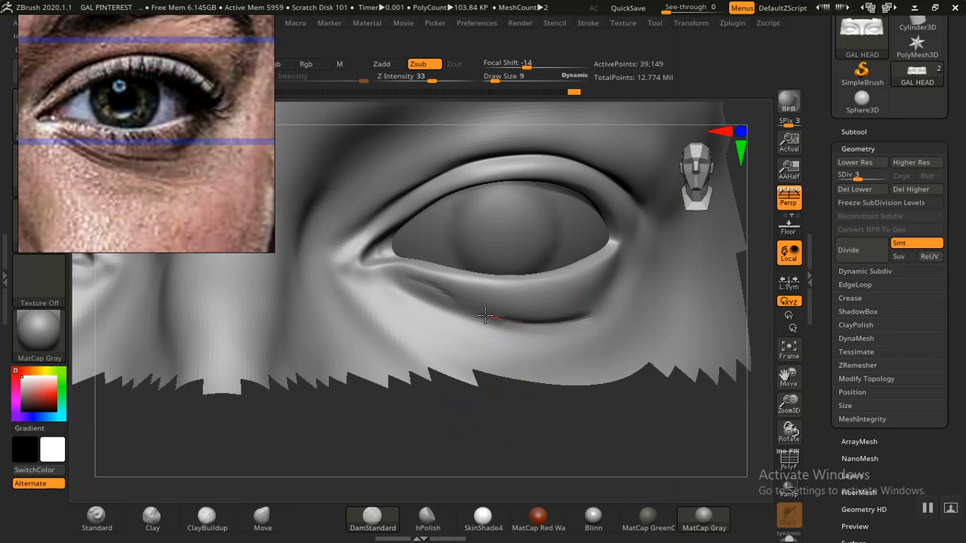
left_click_drag(463, 307, 423, 288)
mouse_move(465, 400)
left_mouse_down("alt")
mouse_move(456, 378)
mouse_move(466, 400)
mouse_move(483, 400)
mouse_move(520, 434)
mouse_move(519, 457)
left_mouse_up("alt")
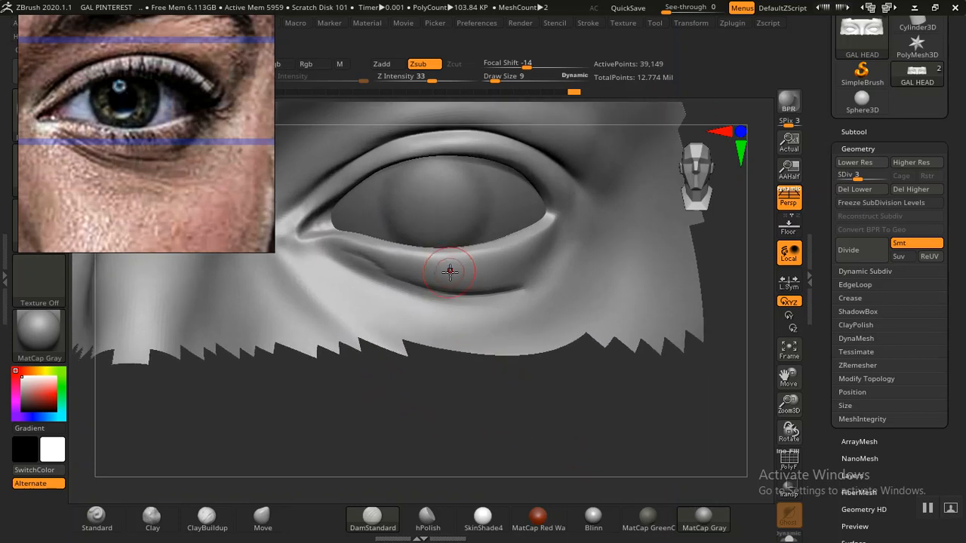
Carve finer creases under the inner eye corner with DamStandard at draw size 7, following the reference photo.
mouse_move(420, 414)
left_mouse_down("alt")
mouse_move(455, 431)
mouse_move(433, 433)
mouse_move(453, 451)
left_mouse_up("alt")
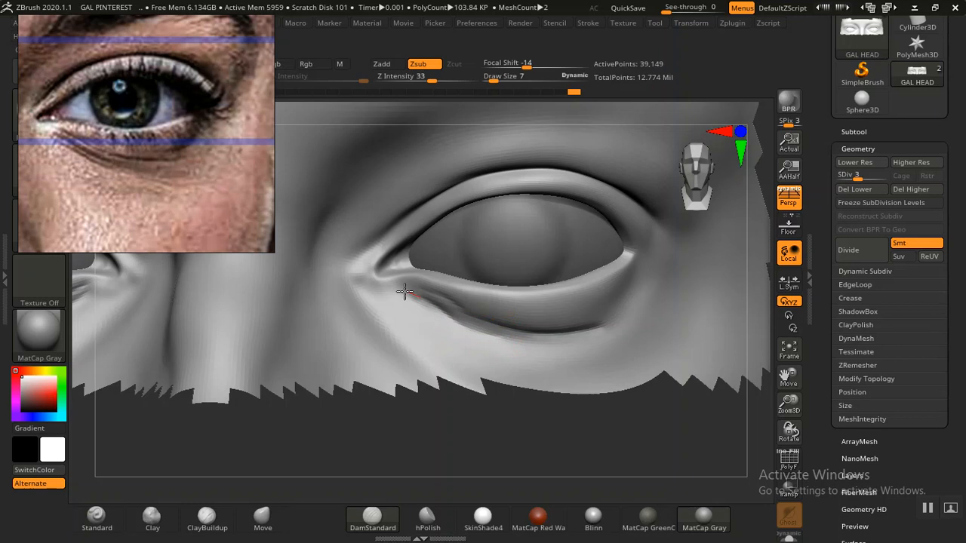
left_click_drag(395, 290, 393, 291)
mouse_move(452, 424)
left_mouse_down()
mouse_move(483, 475)
mouse_move(485, 352)
left_mouse_up()
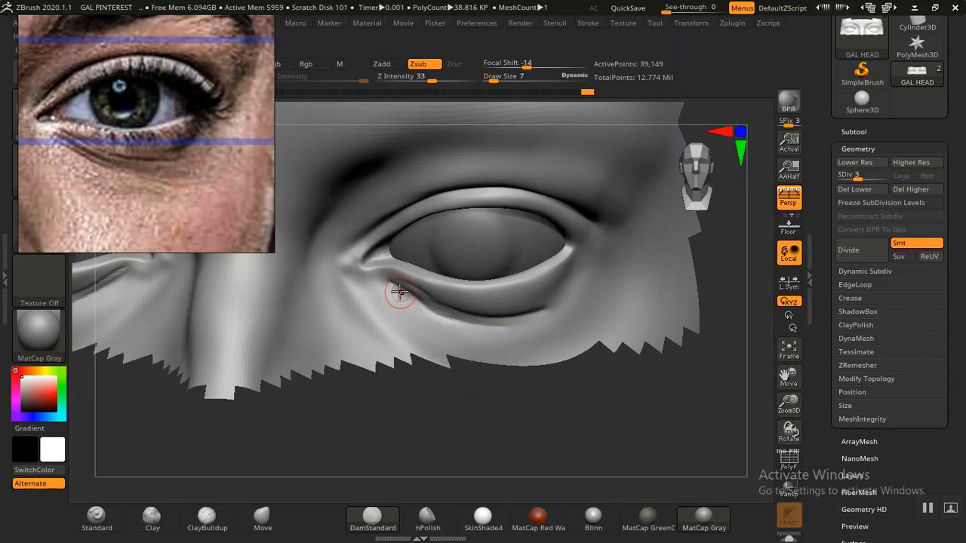
left_click_drag(437, 428, 475, 446, "alt")
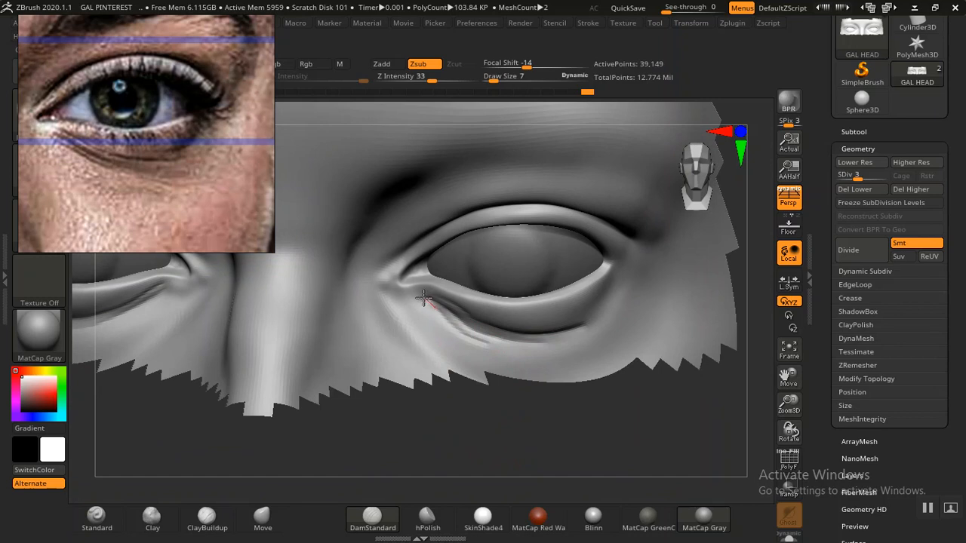
left_click_drag(414, 298, 407, 295)
mouse_move(472, 431)
left_mouse_down("alt")
mouse_move(468, 415)
mouse_move(550, 496)
mouse_move(505, 400)
mouse_move(464, 415)
mouse_move(491, 465)
mouse_move(452, 448)
mouse_move(429, 453)
mouse_move(433, 460)
mouse_move(438, 438)
left_mouse_up("alt")
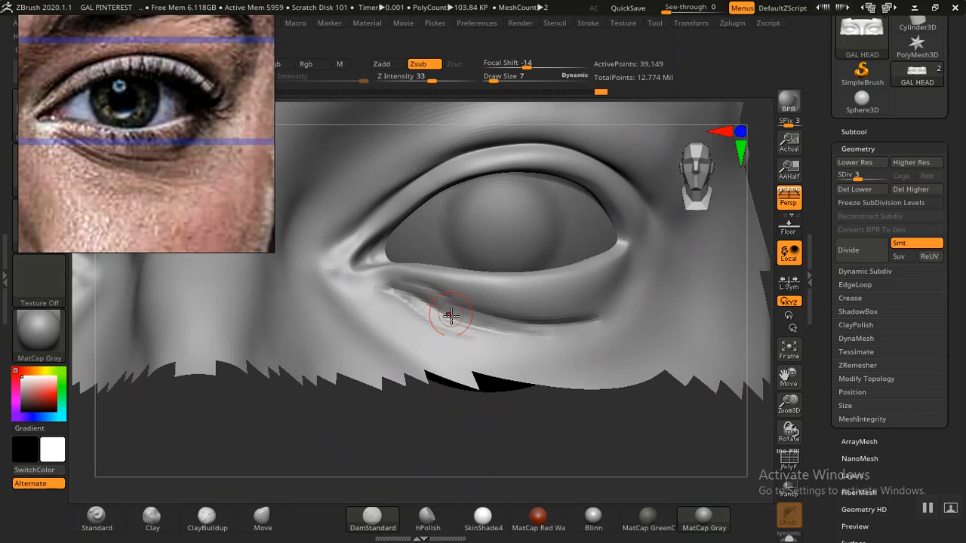
Add more short creases between the inner eye corner and the middle of the eyelid bag with DamStandard.
mouse_move(410, 444)
left_mouse_down()
mouse_move(468, 465)
mouse_move(445, 430)
left_mouse_up()
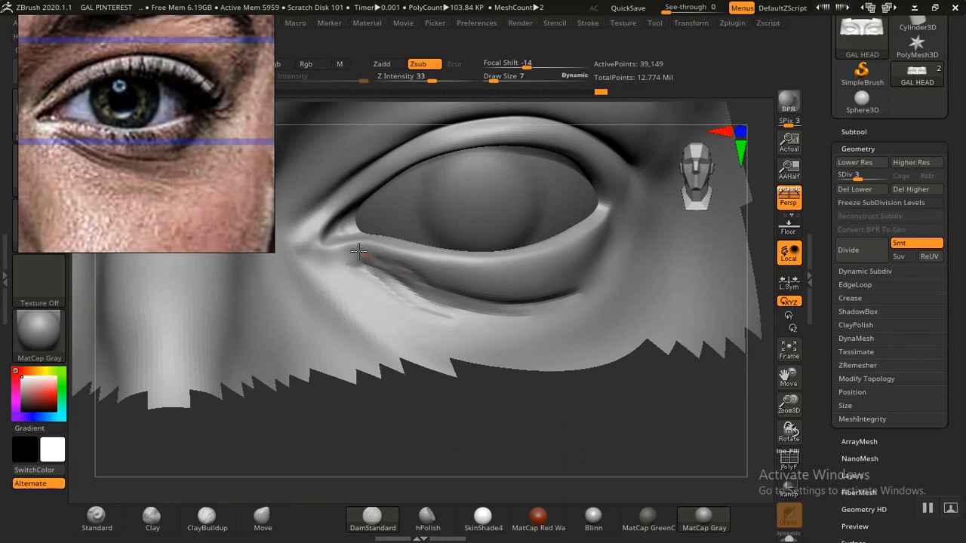
left_click_drag(434, 415, 520, 479, "alt")
left_click_drag(450, 292, 389, 268, "alt")
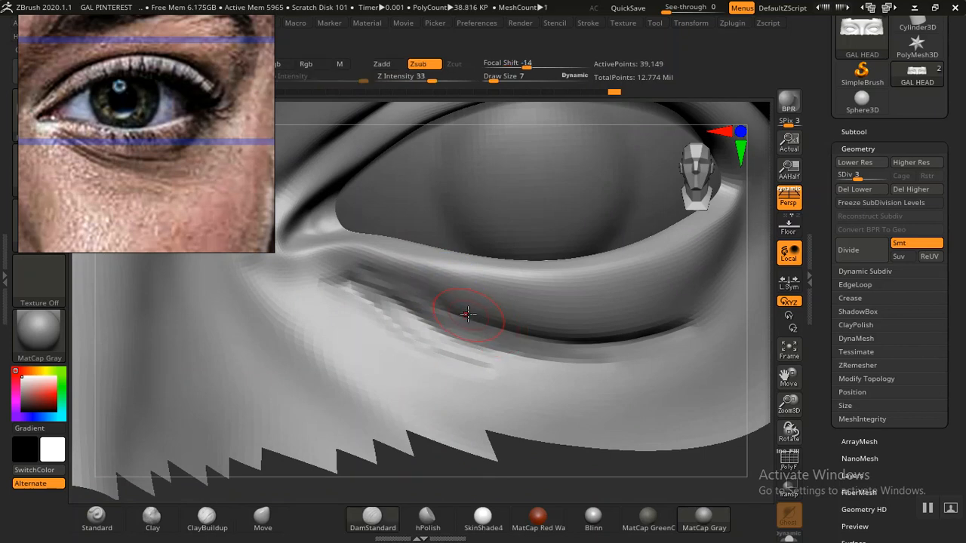
left_click_drag(423, 301, 363, 269)
left_click_drag(542, 483, 390, 347, "alt")
left_click_drag(468, 389, 529, 498, "alt")
left_click_drag(507, 436, 538, 386, "alt")
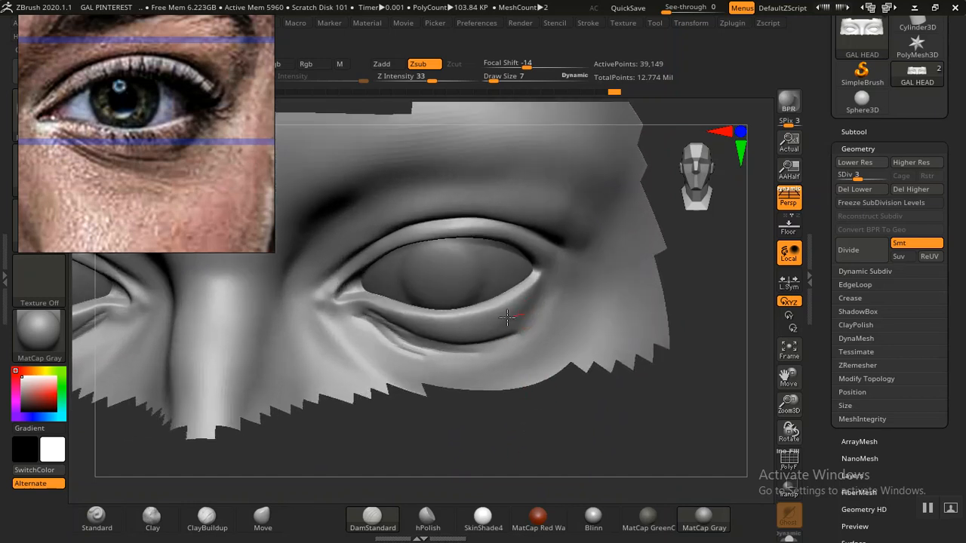
Carve faint wrinkles across the eyelid bag and on the skin just below its outer half.
left_click_drag(478, 320, 471, 322)
key("ctrl+z")
left_click_drag(474, 436, 504, 430, "alt")
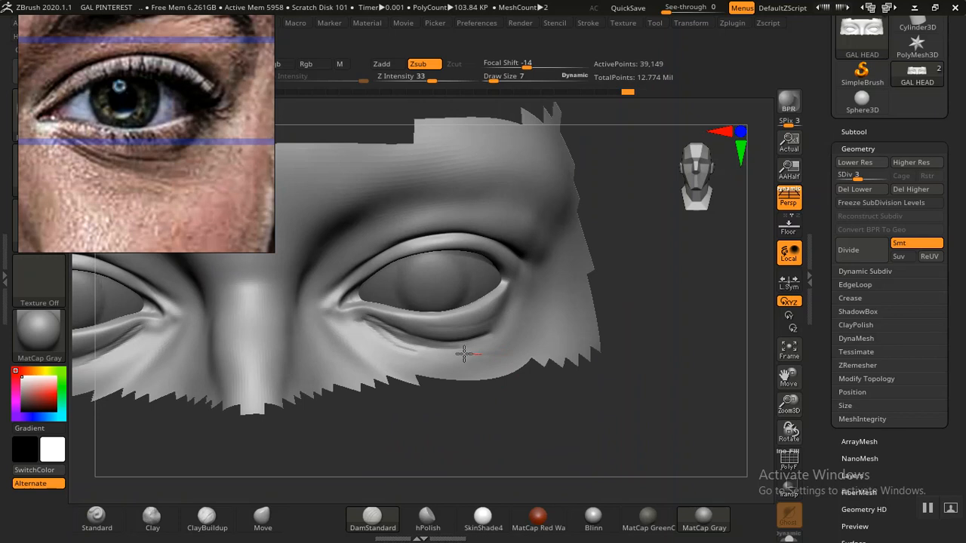
left_click_drag(467, 431, 697, 485, "alt")
left_click_drag(446, 447, 468, 455)
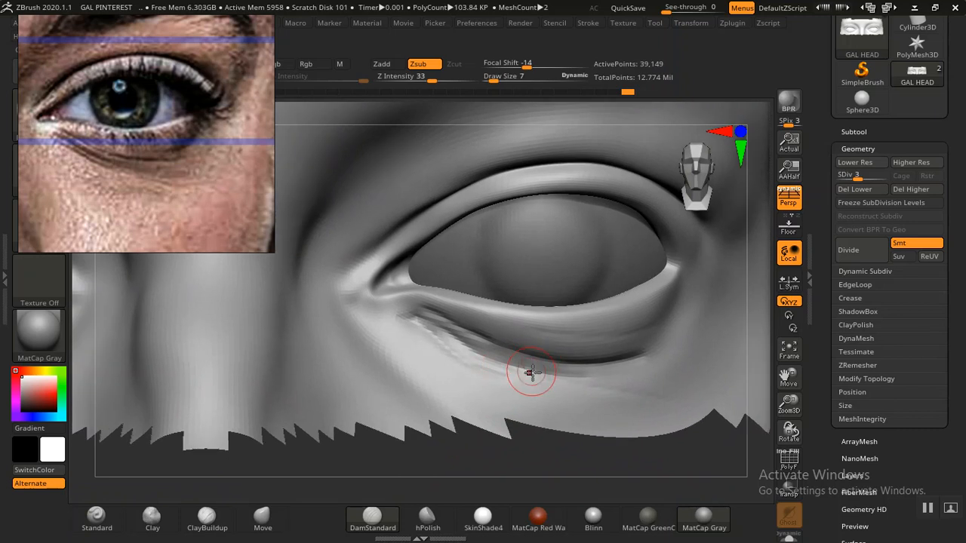
left_click_drag(546, 472, 541, 375)
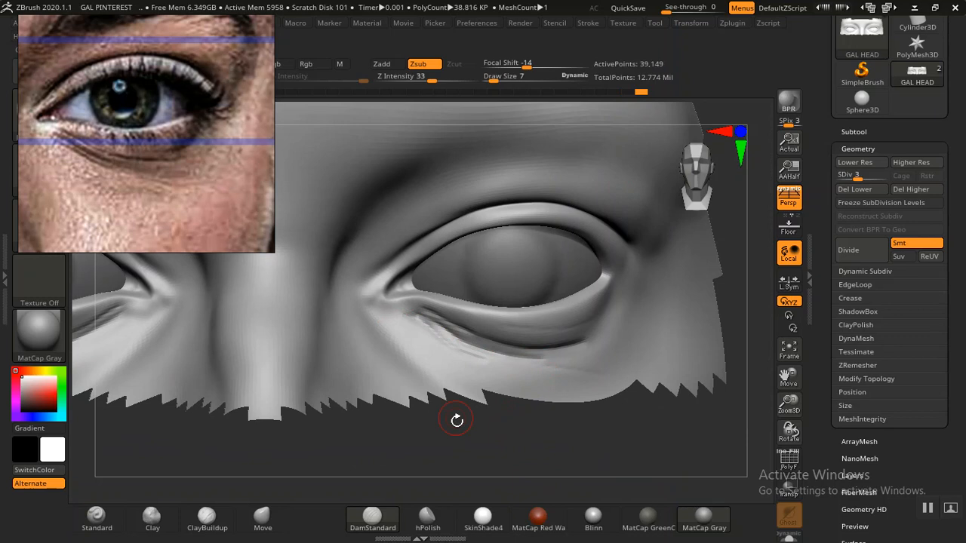
left_click_drag(491, 457, 476, 444)
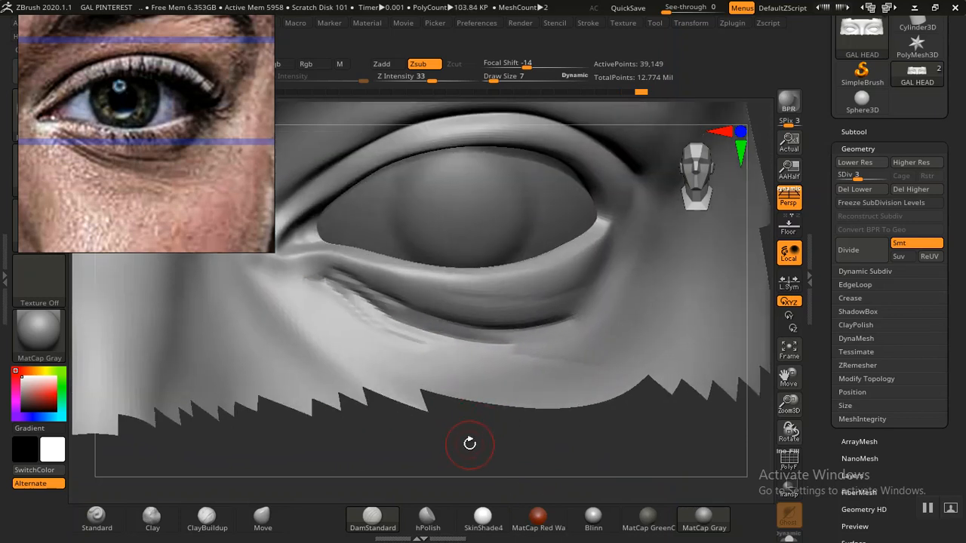
Sharpen the main crease under the eyelid bag using the Pinch brush at draw size 7.
key("b")
key("p")
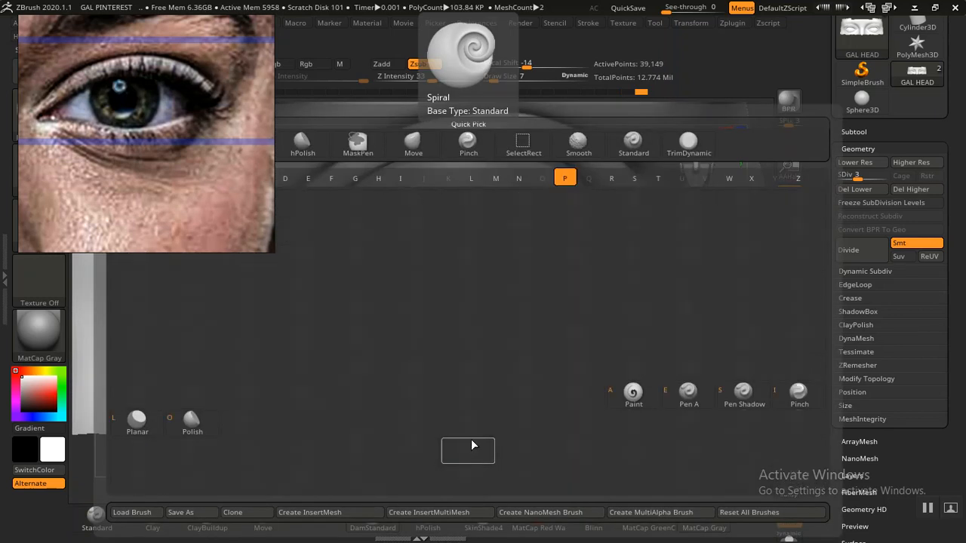
key("i")
left_click_drag(574, 310, 510, 318)
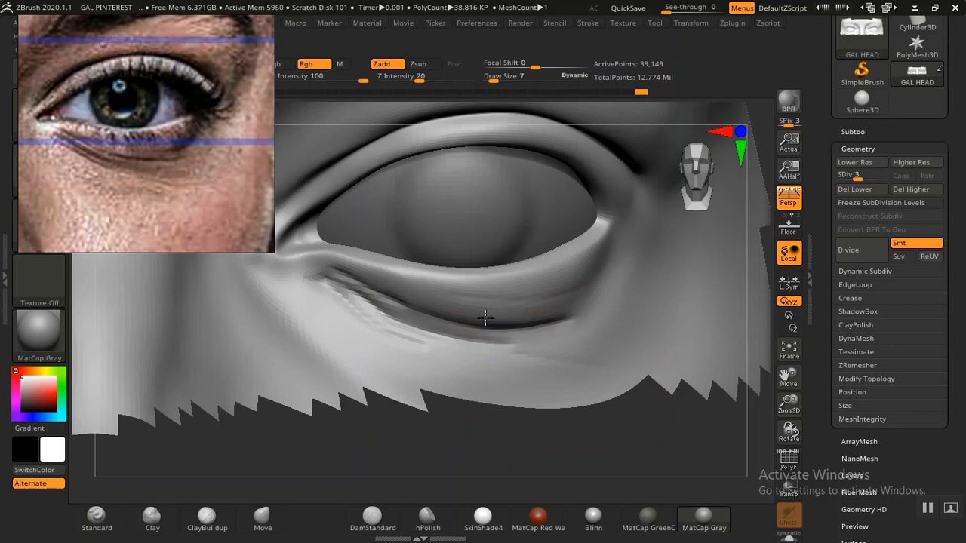
left_click_drag(381, 289, 333, 273)
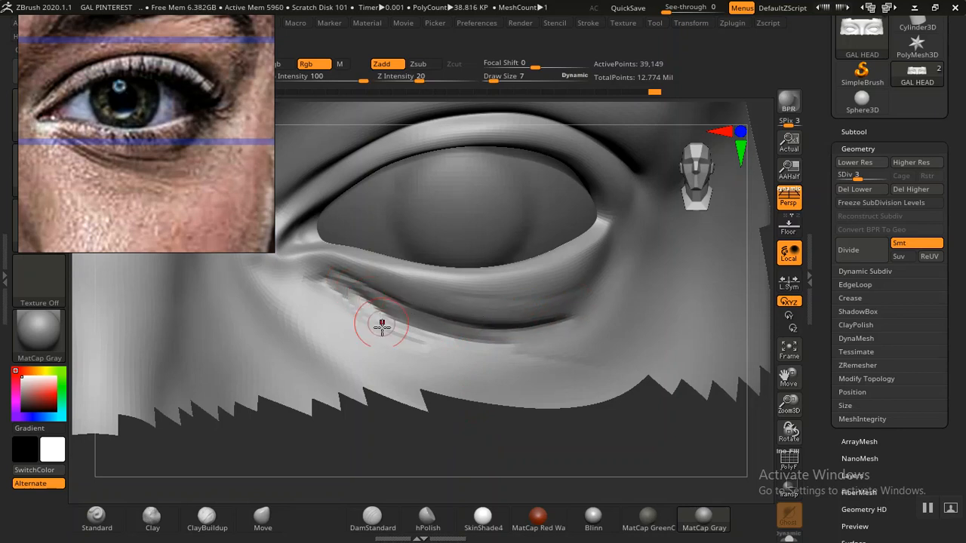
left_click_drag(482, 493, 515, 522, "alt")
left_click_drag(578, 313, 491, 323)
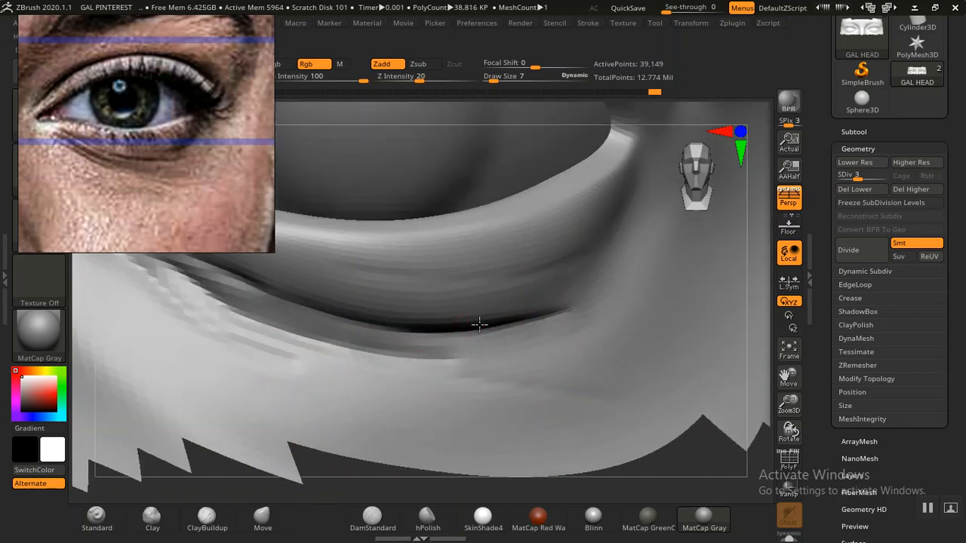
Refine the inner under-eye creases with Pinch at draw size 4, raising the mesh to subdivision level 4.
key("bracketleft")
left_click_drag(384, 478, 442, 421, "alt")
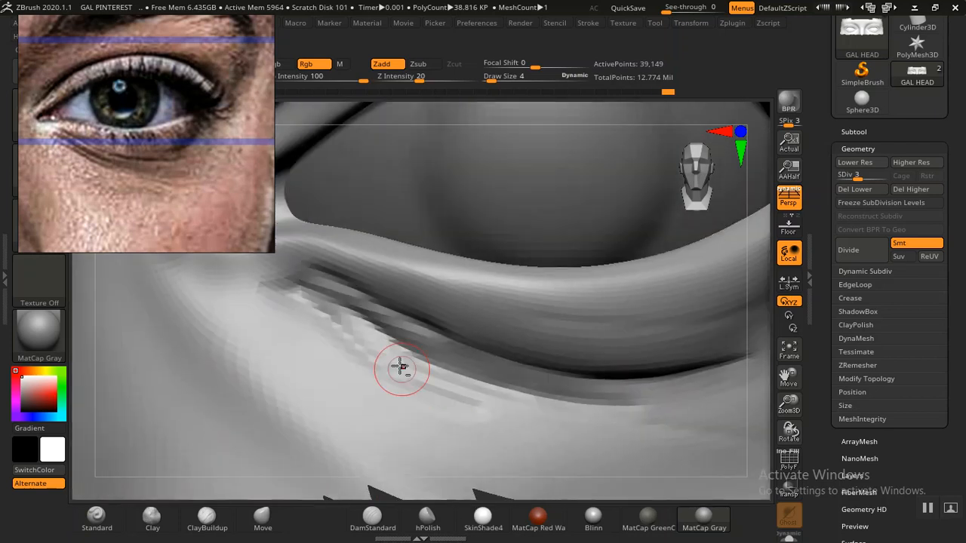
mouse_move(413, 314)
left_mouse_down()
mouse_move(353, 296)
mouse_move(334, 324)
left_mouse_up()
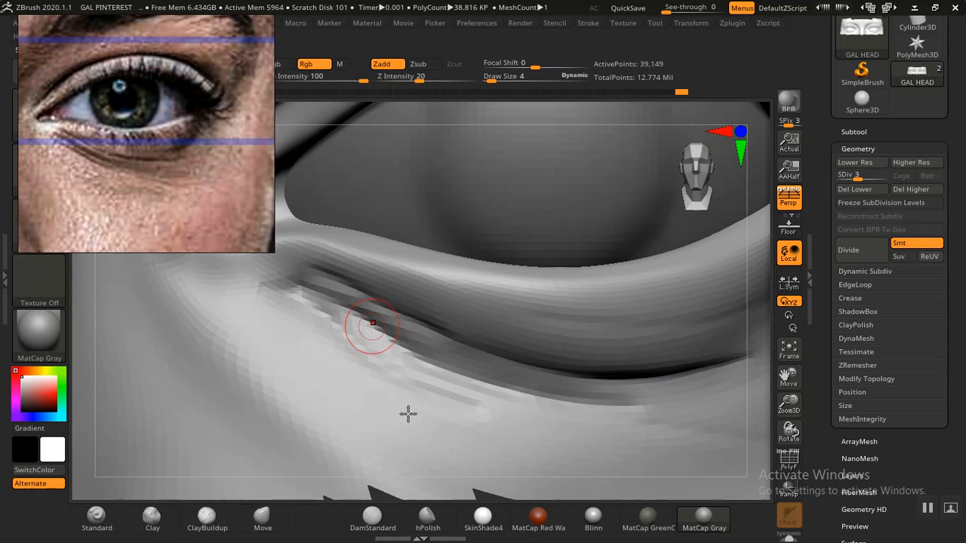
key("d")
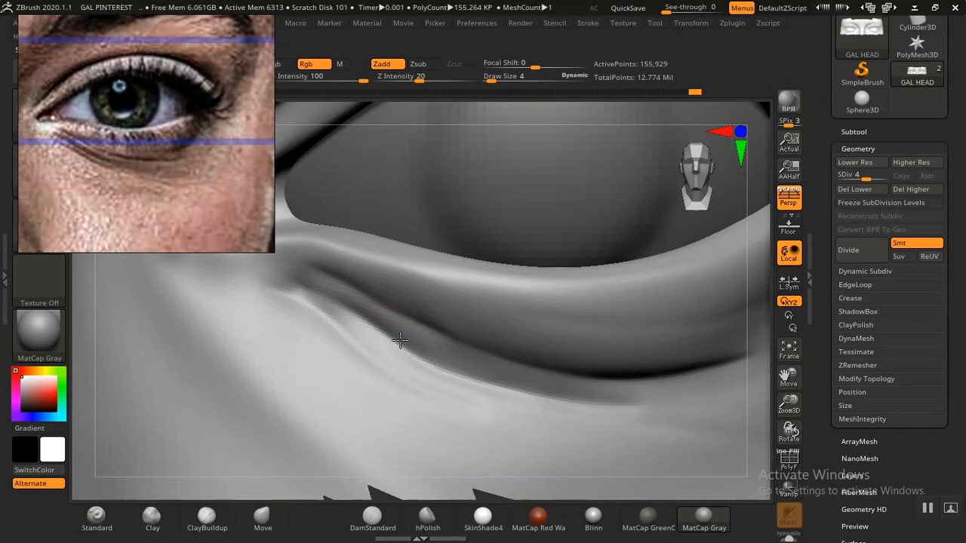
left_click_drag(333, 304, 375, 335)
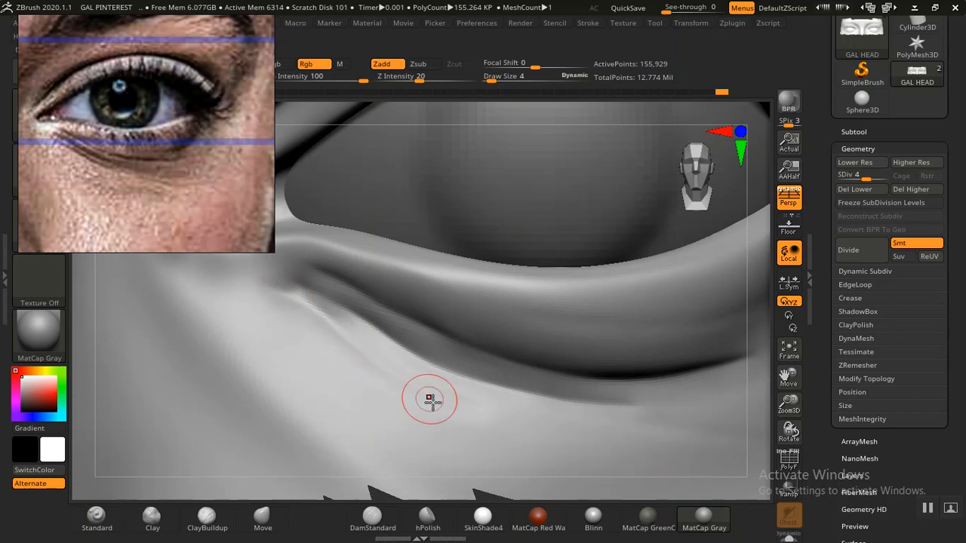
Unhide the rest of the head and frame the full face from the front.
key("f")
left_click_drag(595, 485, 504, 389, "alt")
left_click(614, 395, "ctrl+shift")
left_click_drag(647, 404, 691, 476, "alt")
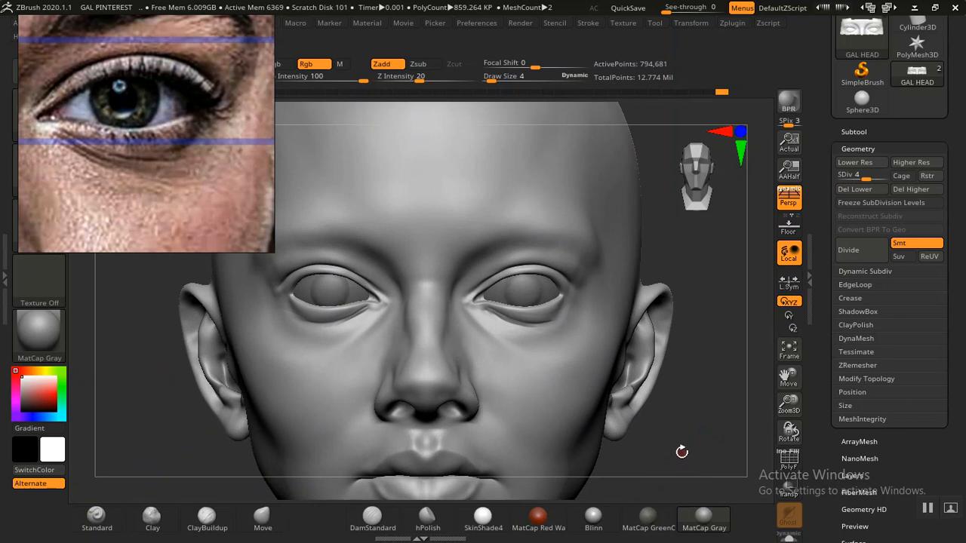
Compare both eyes in the reference photo with the under-eye creases on the model.
left_click_drag(146, 173, 227, 158)
left_click_drag(148, 172, 222, 163)
left_click_drag(155, 168, 250, 172)
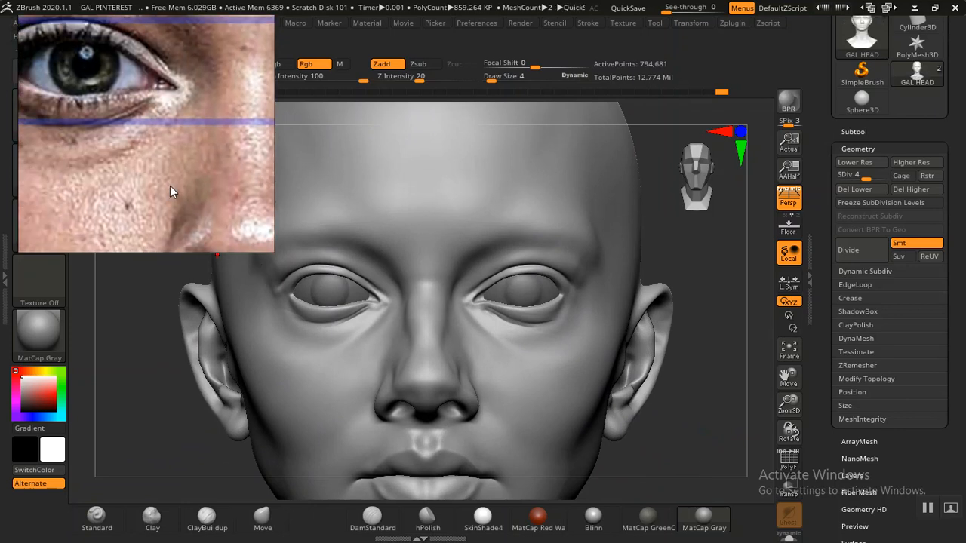
left_click_drag(713, 270, 679, 494)
left_click_drag(694, 458, 638, 479)
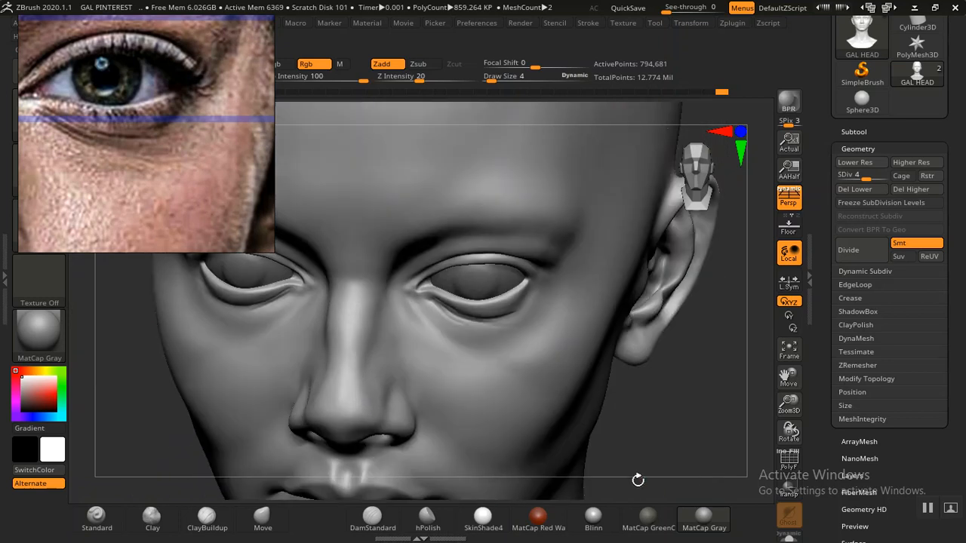
Apply the Blinn material and carve thin wrinkles below the eyelid bag with DamStandard at draw size 4, checking the whole face.
left_click(595, 516)
left_click_drag(657, 432, 688, 521, "alt")
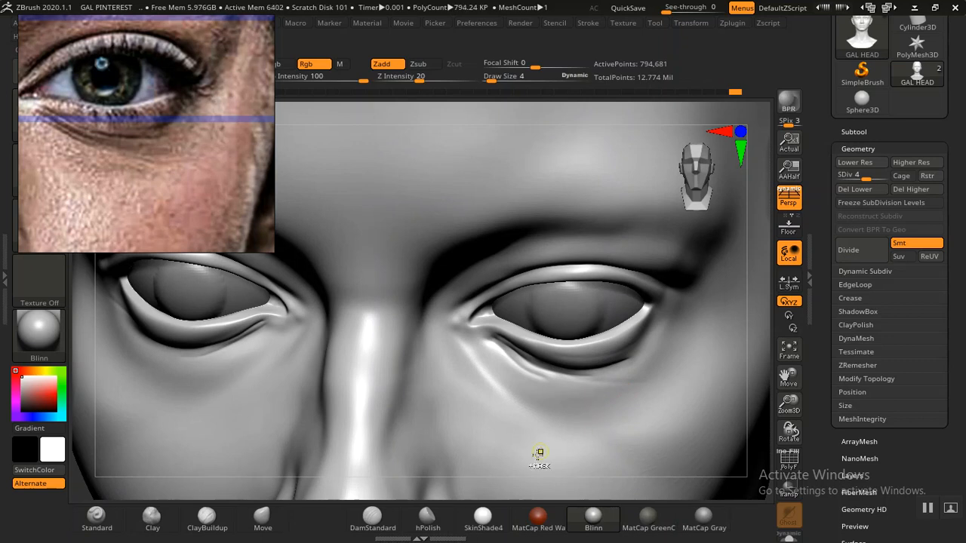
left_click(369, 525)
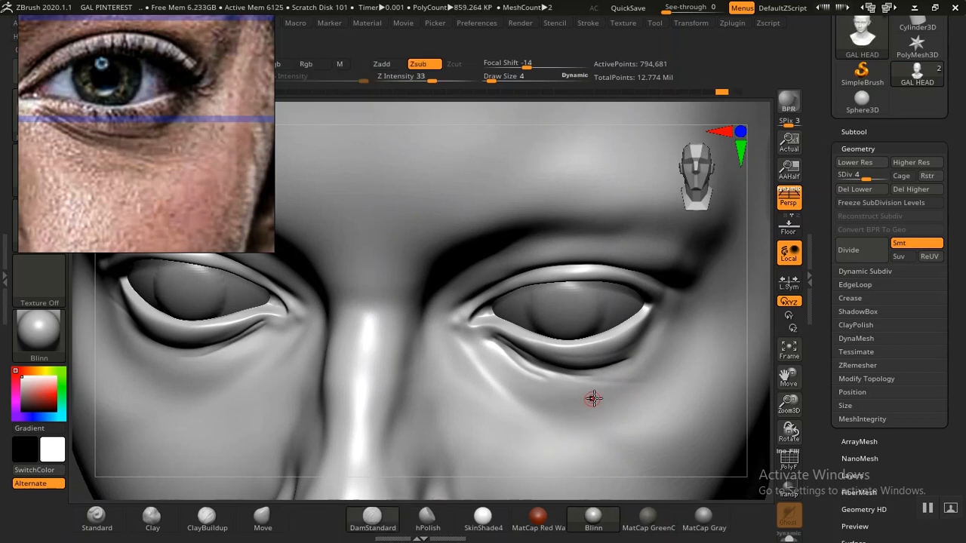
left_click_drag(547, 388, 627, 399)
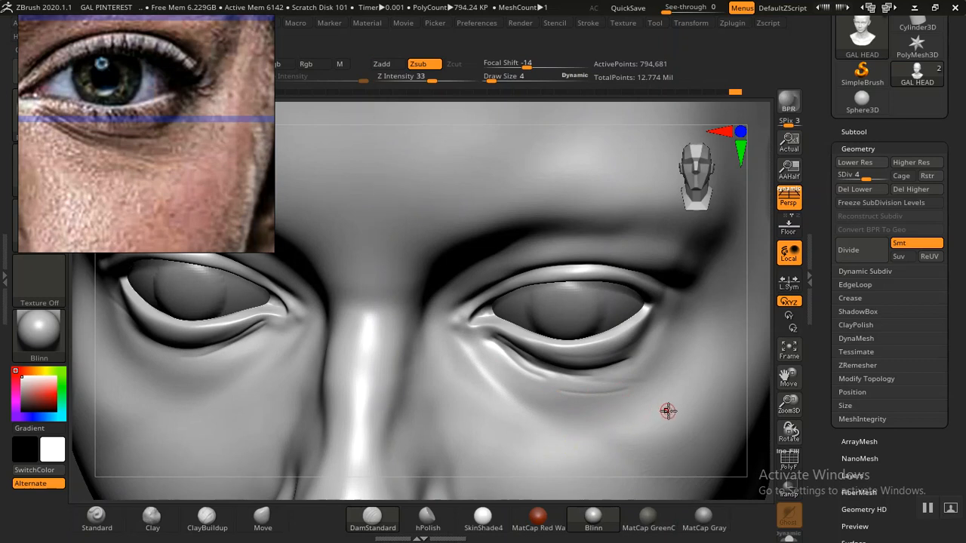
key("ctrl")
key("f")
mouse_move(587, 328)
left_mouse_down("alt")
mouse_move(608, 338)
mouse_move(655, 422)
mouse_move(616, 381)
left_mouse_up("alt")
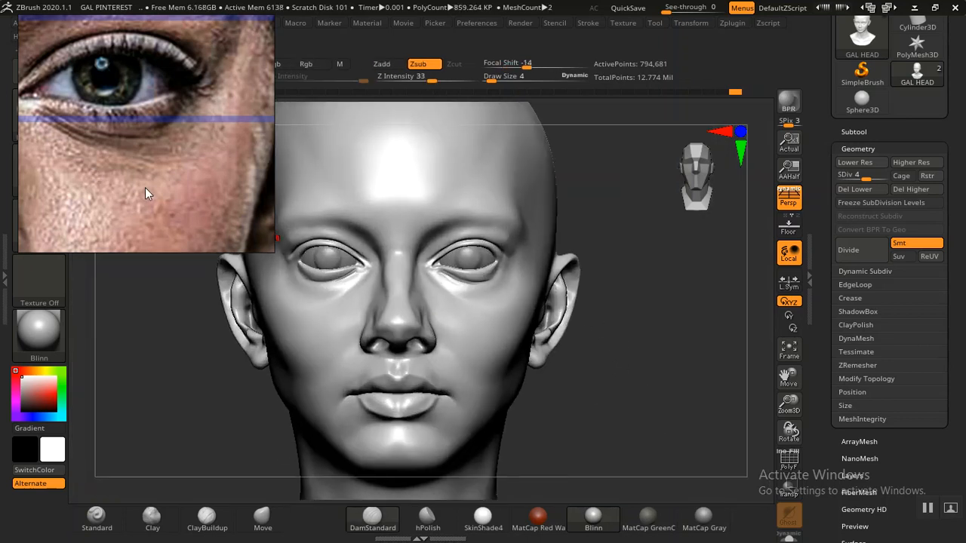
Examine the full face, eyes, nose and lips in the colour front-view reference photo.
scroll(148, 184, "down", 5)
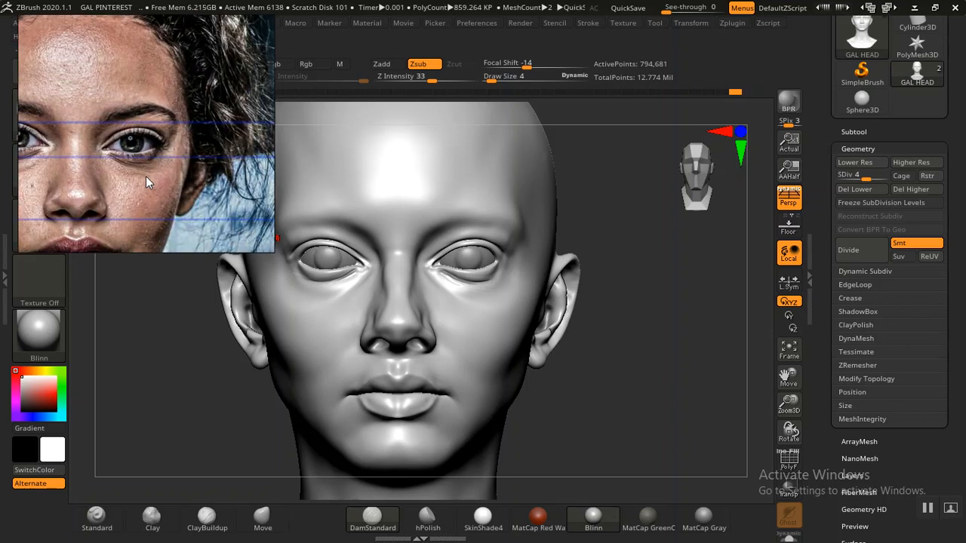
left_click_drag(82, 167, 140, 146)
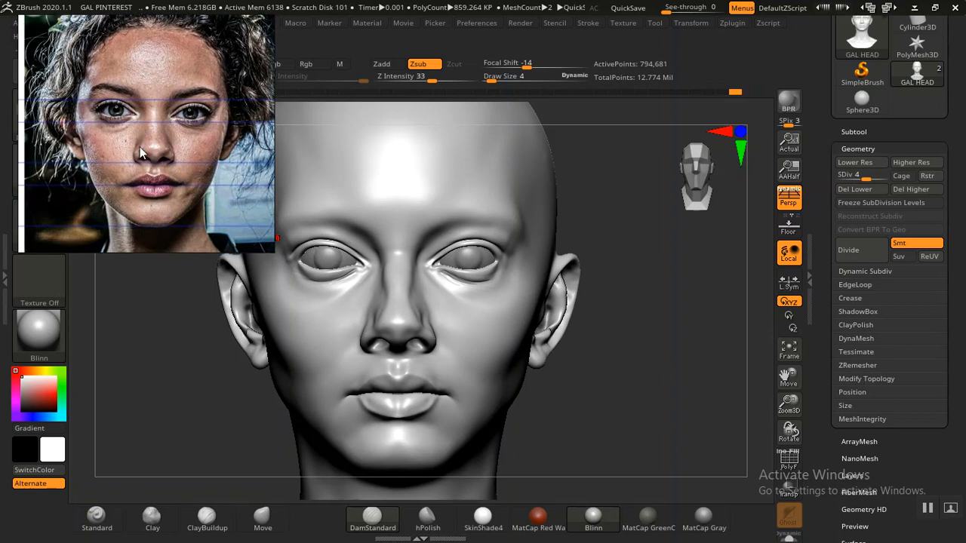
scroll(133, 180, "up", 5)
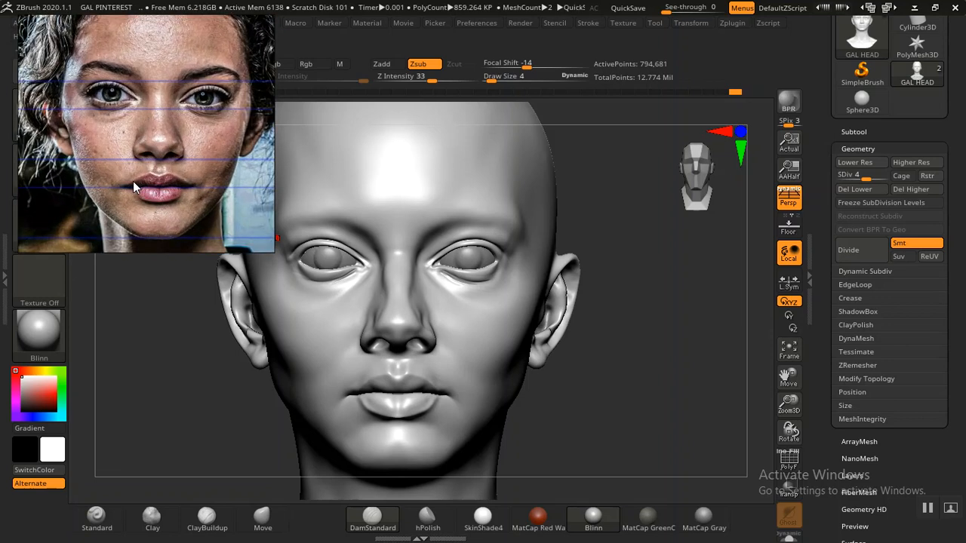
left_click_drag(133, 178, 127, 121)
scroll(129, 124, "down", 3)
scroll(128, 125, "down", 1)
left_click_drag(128, 124, 122, 200)
left_click_drag(124, 156, 166, 108)
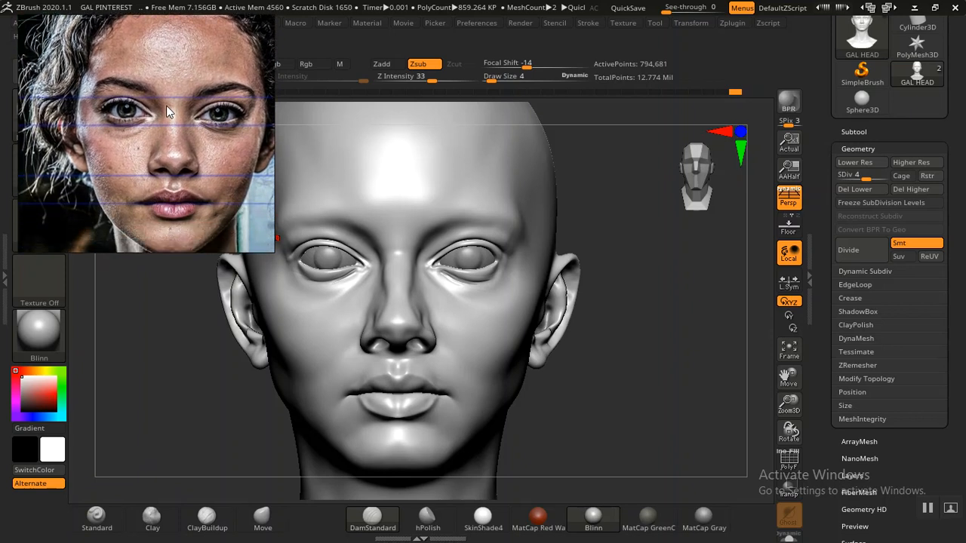
Look through the reference board and study the dark front-view portrait beside the colour photo.
scroll(156, 144, "down", 6)
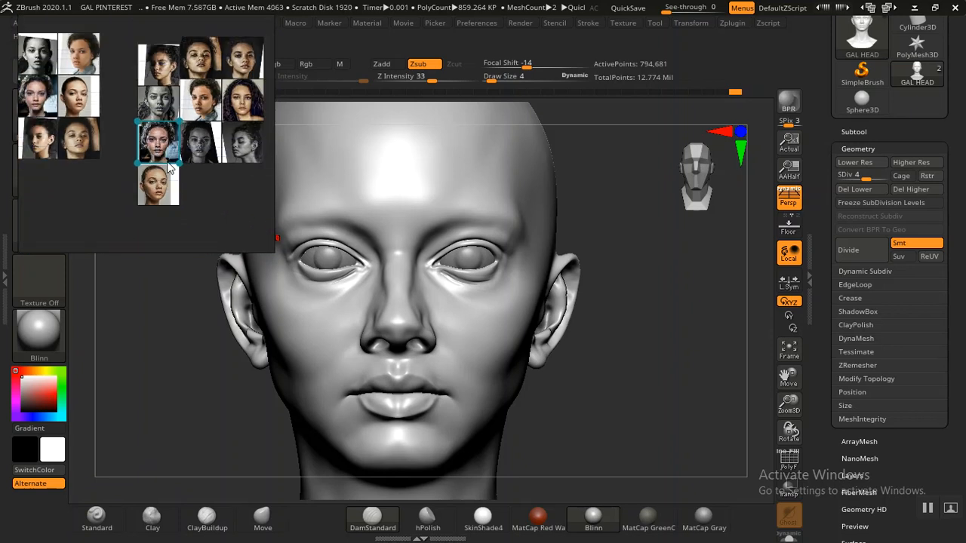
scroll(166, 180, "up", 5)
scroll(197, 124, "up", 5)
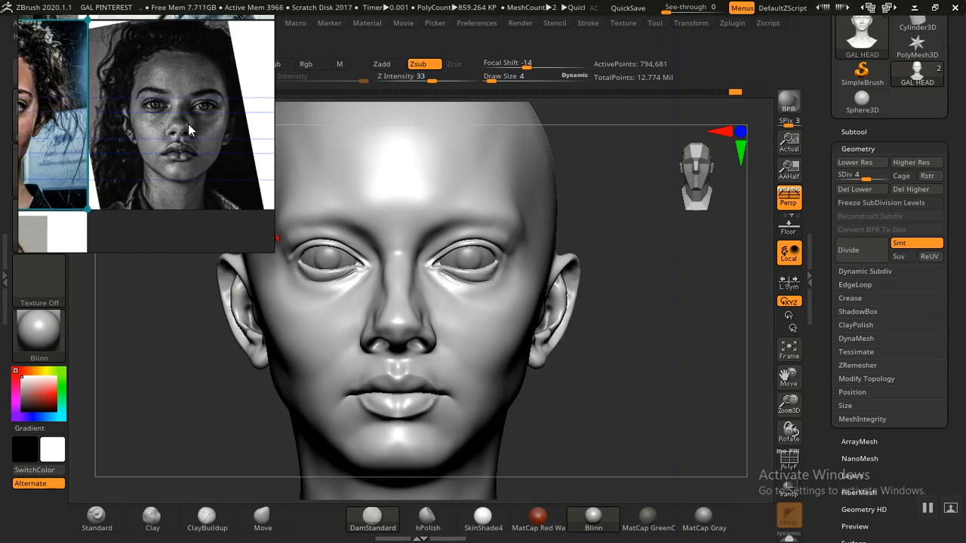
left_click_drag(161, 127, 169, 137)
middle_click_drag(174, 127, 171, 161)
middle_click_drag(162, 110, 156, 159)
scroll(158, 166, "down", 2)
scroll(157, 166, "down", 6)
Study the cheek, lips, jaw and ear in the black-and-white reference portrait with closed eyes.
middle_click_drag(175, 182, 113, 96)
middle_click_drag(201, 114, 164, 157)
scroll(164, 156, "up", 8)
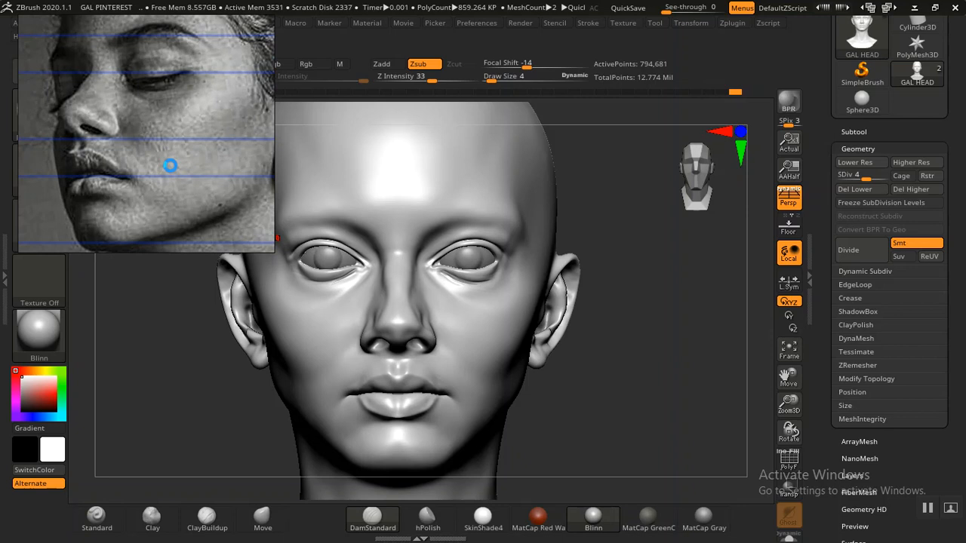
scroll(171, 166, "down", 3)
middle_click_drag(176, 151, 149, 173)
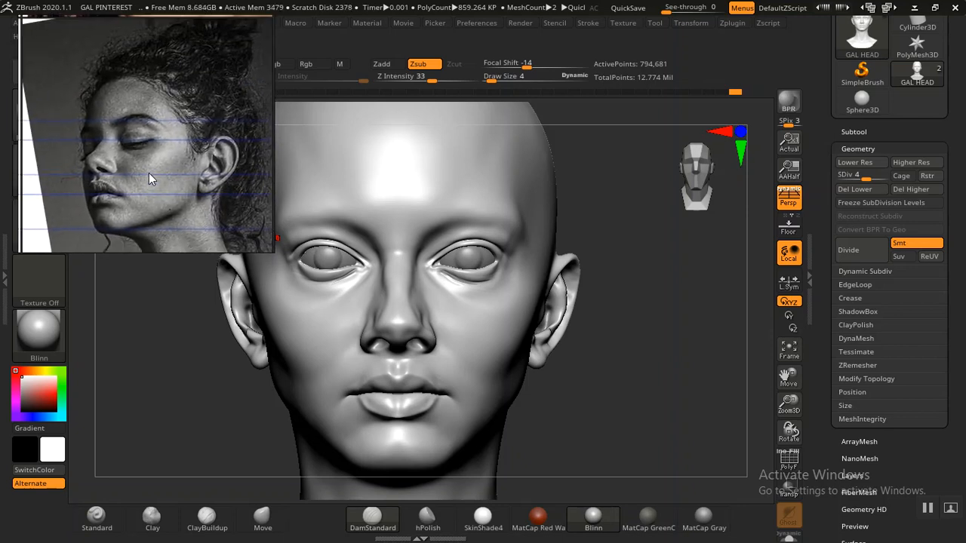
scroll(195, 159, "up", 5)
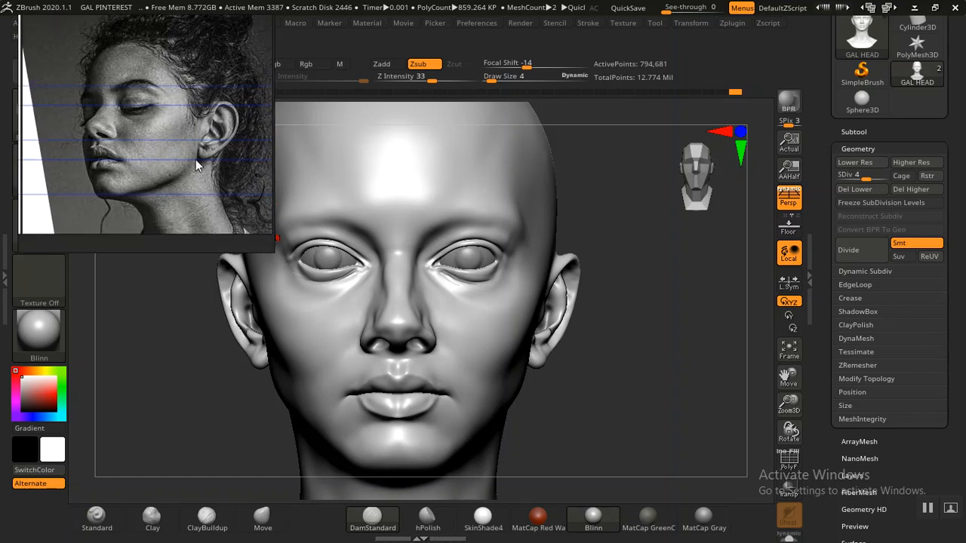
scroll(195, 159, "down", 3)
middle_click_drag(195, 159, 166, 176)
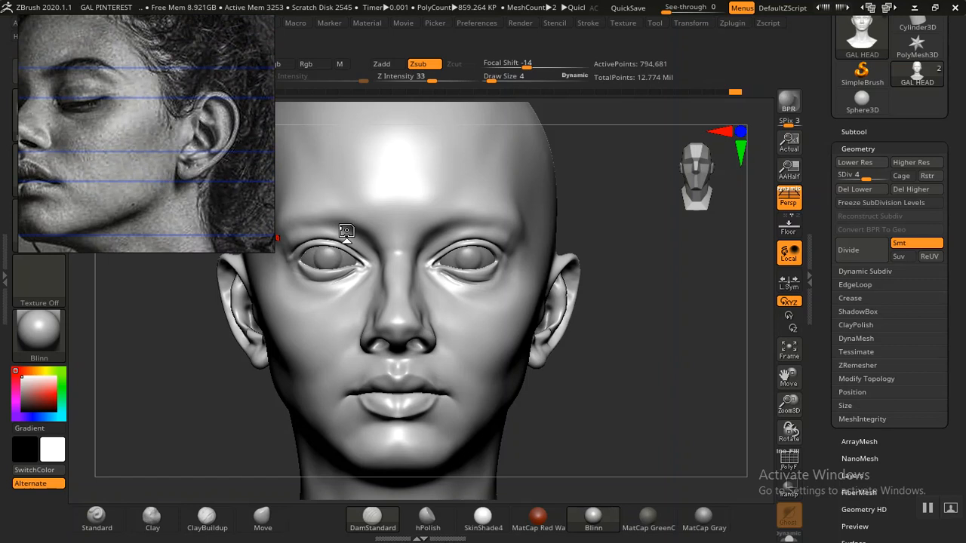
Match the head to the closed-eye portrait's angle and compare the lips, chin, jawline and ear with it.
mouse_move(657, 382)
left_mouse_down()
mouse_move(596, 310)
mouse_move(584, 319)
mouse_move(646, 420)
mouse_move(696, 335)
left_mouse_up()
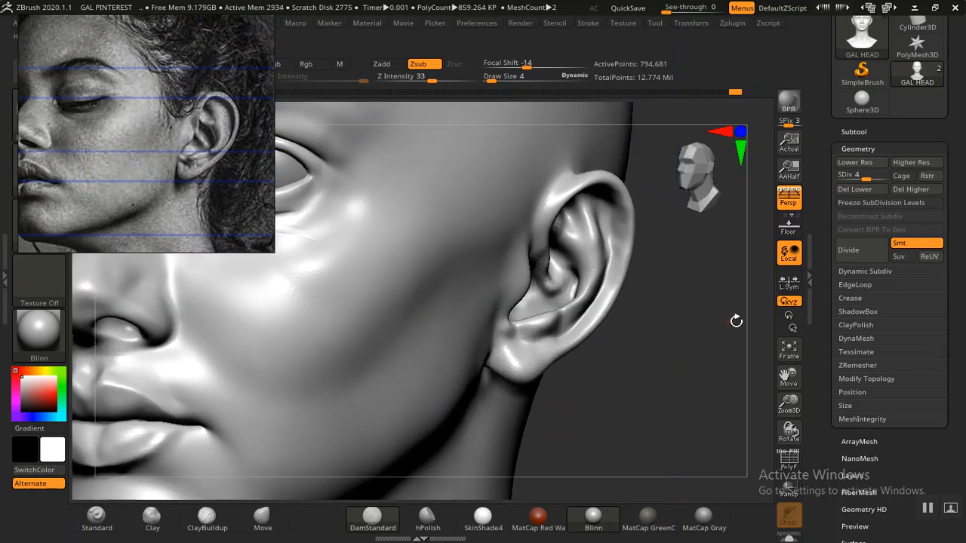
mouse_move(756, 367)
left_mouse_down()
mouse_move(626, 328)
mouse_move(701, 399)
mouse_move(664, 395)
left_mouse_up()
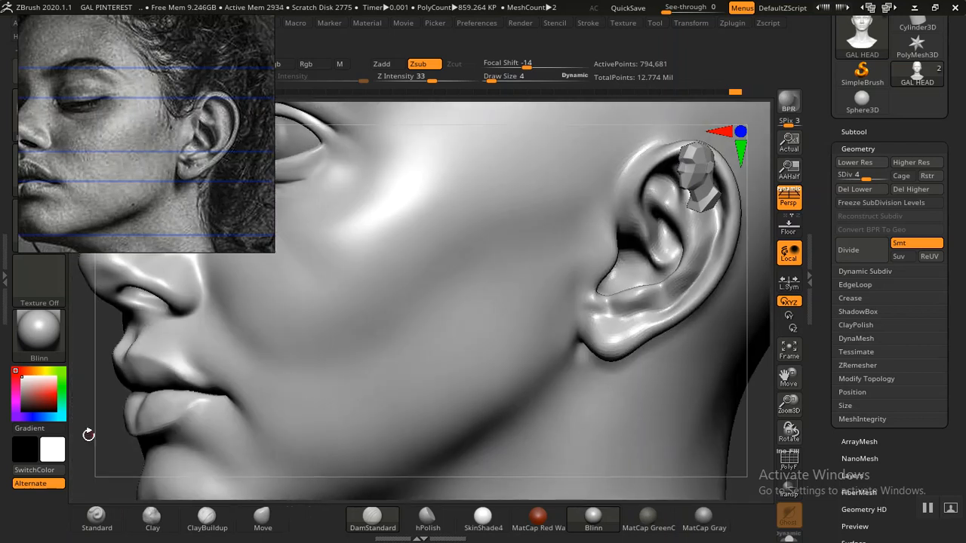
left_click_drag(108, 435, 8, 439, "alt")
left_click_drag(684, 443, 796, 372, "alt")
left_click_drag(107, 166, 170, 150)
left_click_drag(79, 409, 306, 347)
left_click_drag(196, 394, 209, 389)
key("shift")
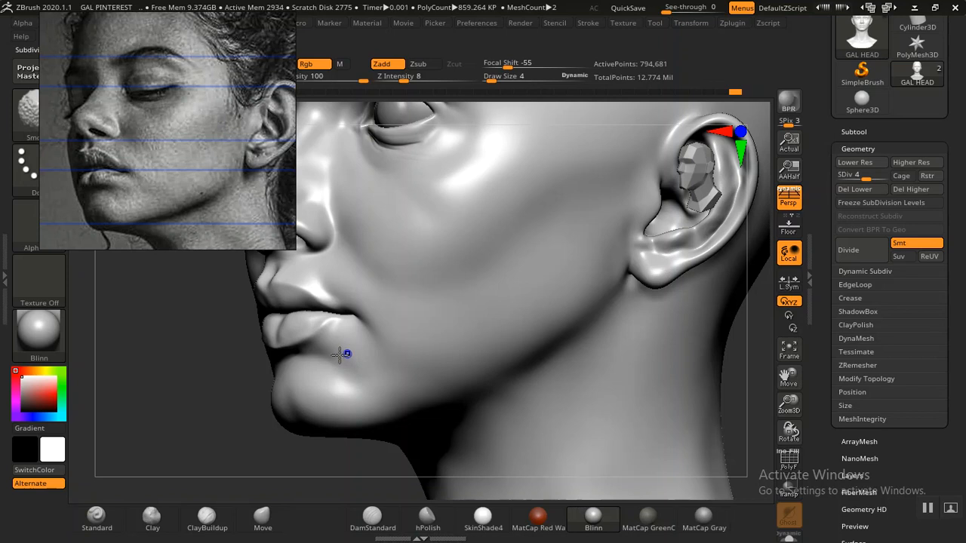
Lower the head to subdivision level 1 and adjust the area under the lower lip with Move at draw size 22.
key("shift+d")
key("shift+d")
key("shift+d")
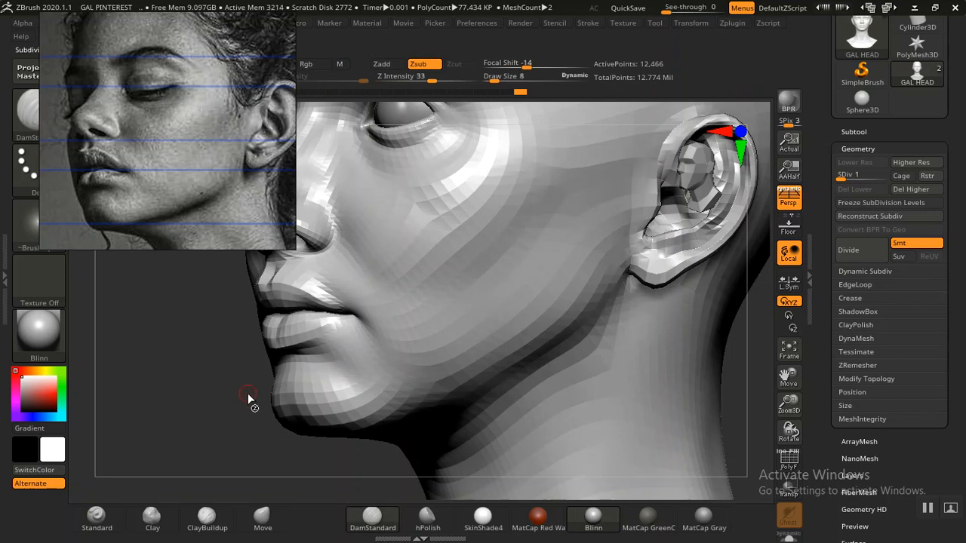
left_click(263, 517)
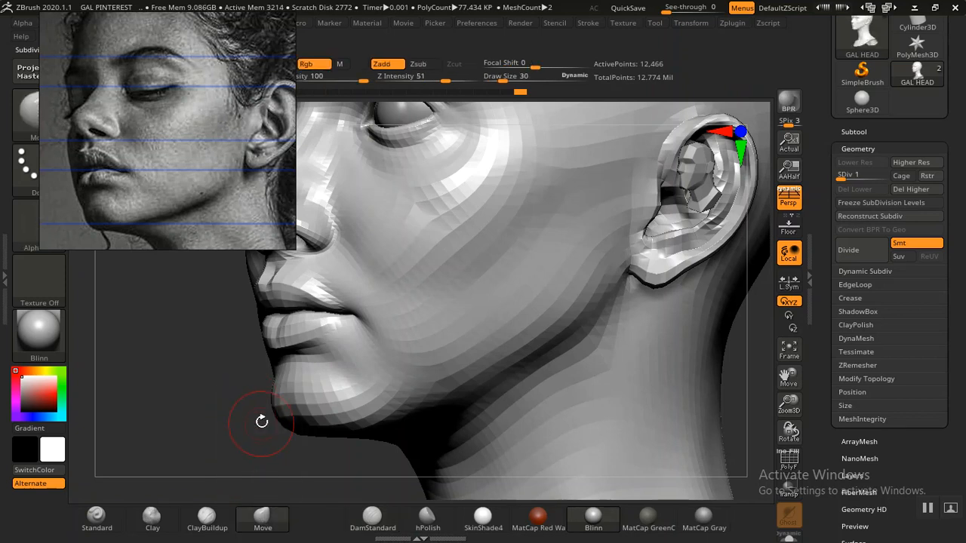
left_click_drag(191, 381, 186, 429)
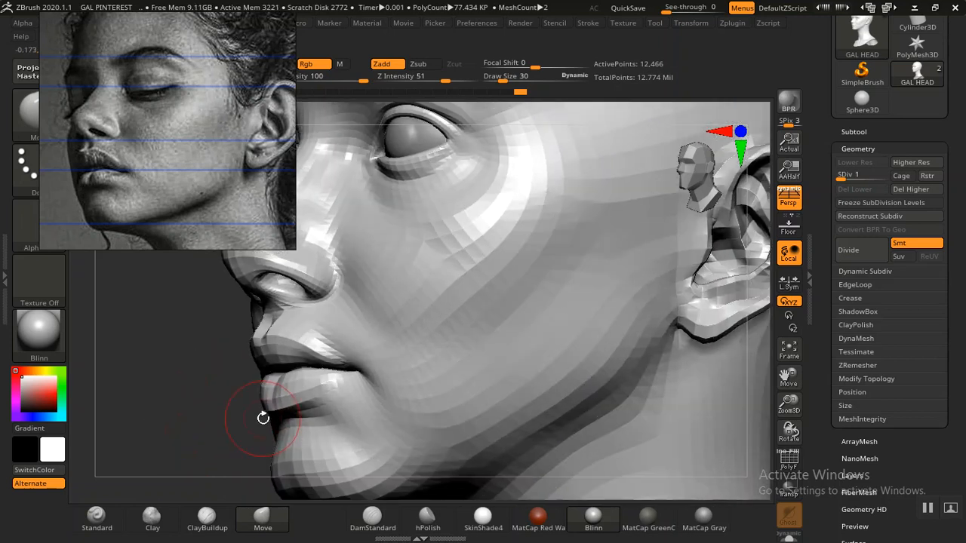
key("bracketleft")
key("bracketleft")
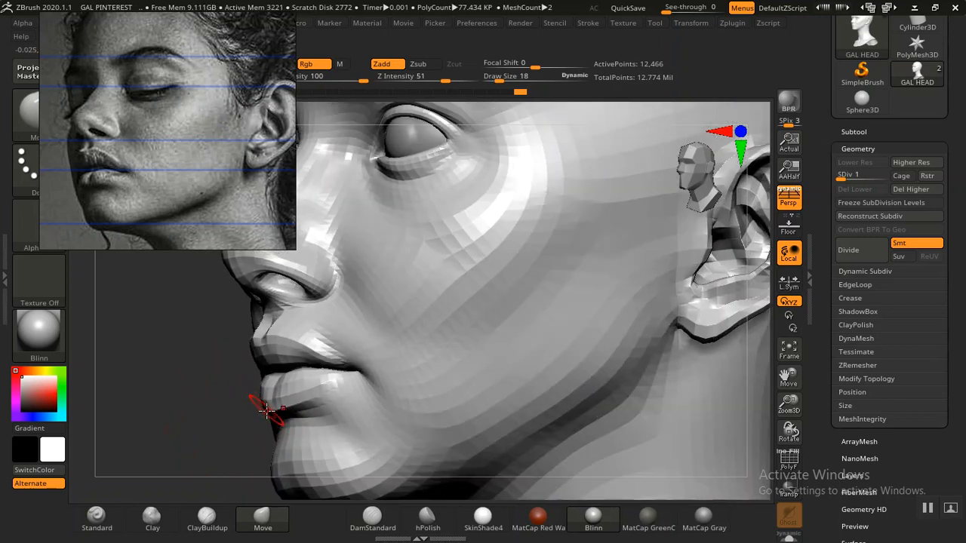
left_click_drag(224, 420, 194, 420)
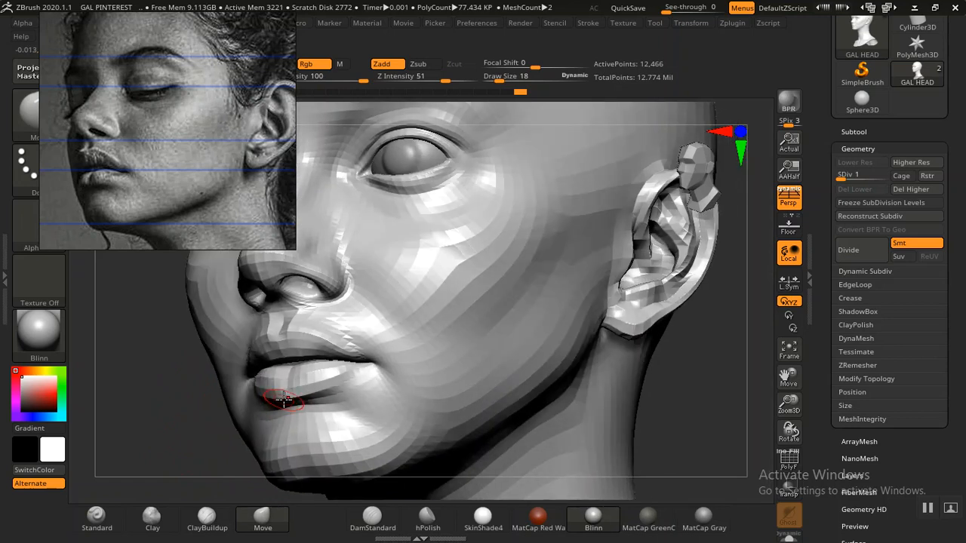
key("bracketright")
left_click_drag(286, 399, 285, 397)
left_click_drag(200, 425, 276, 462)
left_click_drag(354, 367, 329, 374)
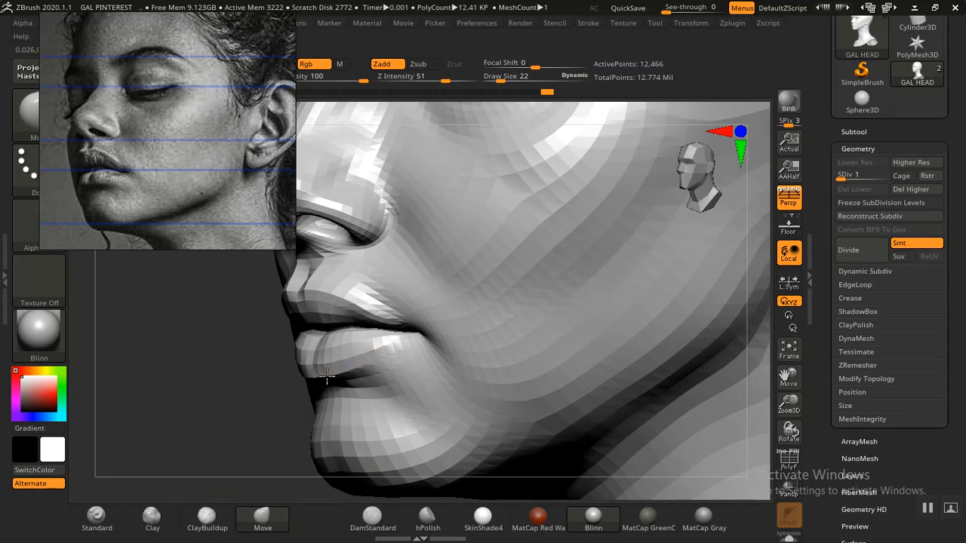
Inspect the lips, chin and jaw in side and three-quarter views against the closed-eye reference portrait.
left_click_drag(247, 421, 178, 325, "alt")
left_click_drag(227, 375, 229, 376, "shift")
left_click_drag(504, 367, 295, 344)
left_click_drag(662, 306, 658, 353, "alt")
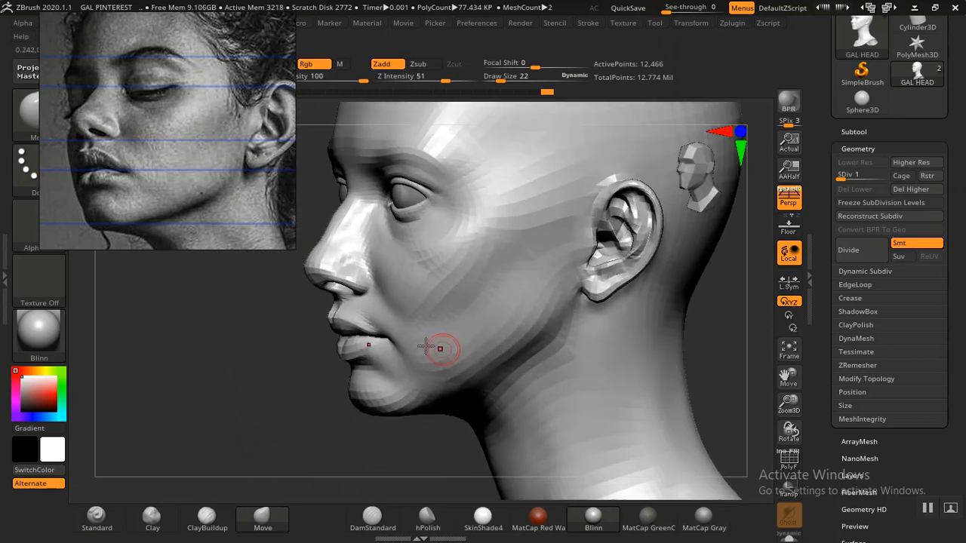
left_click_drag(218, 295, 171, 335, "alt")
mouse_move(175, 367)
left_mouse_down()
mouse_move(186, 373)
mouse_move(177, 401)
mouse_move(181, 392)
left_mouse_up()
left_click_drag(762, 369, 662, 360)
mouse_move(199, 182)
left_mouse_down()
mouse_move(241, 178)
mouse_move(195, 175)
left_mouse_up()
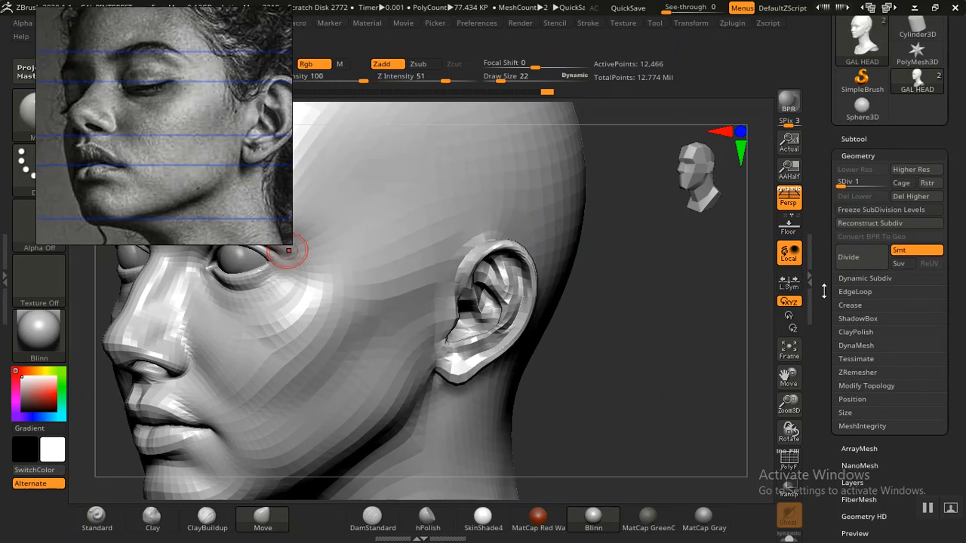
Check the face proportions from the front, shifting the reference portrait so it covers less of the head.
mouse_move(651, 340)
left_mouse_down()
mouse_move(666, 356)
mouse_move(513, 371)
mouse_move(658, 354)
left_mouse_up()
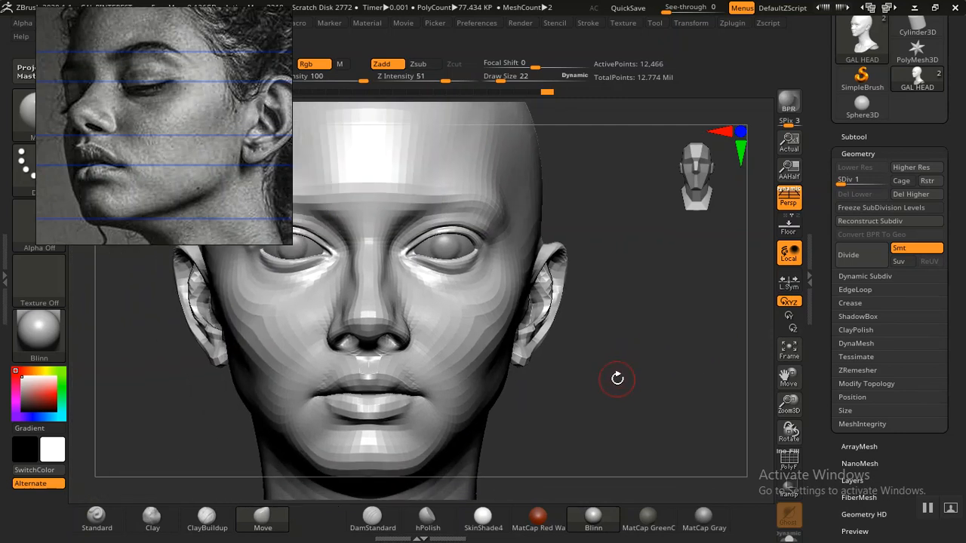
left_click_drag(206, 179, 681, 206)
left_click_drag(592, 197, 201, 209)
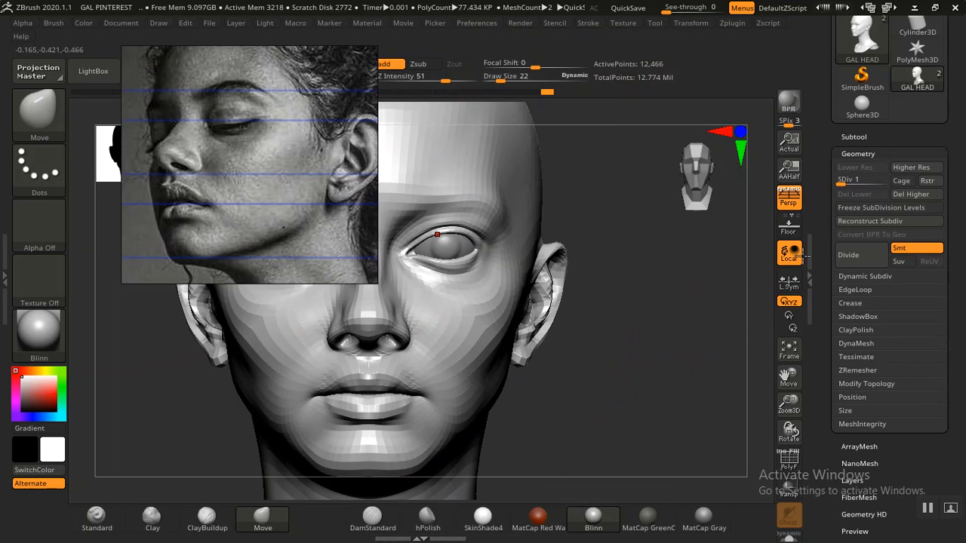
left_click_drag(697, 332, 643, 328)
left_click_drag(291, 229, 166, 219)
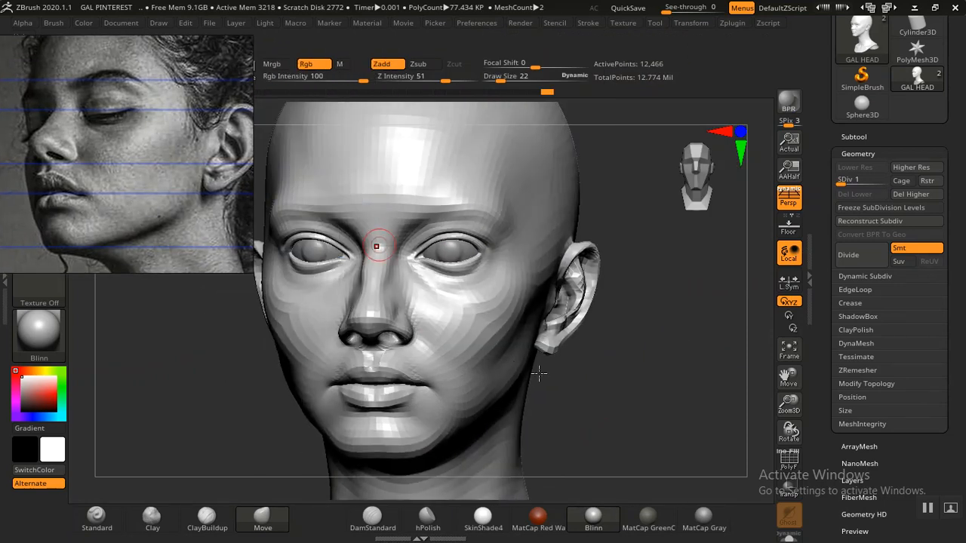
left_click(573, 389, "shift")
mouse_move(596, 394)
left_mouse_down("alt")
mouse_move(636, 395)
mouse_move(624, 401)
mouse_move(623, 341)
mouse_move(615, 408)
left_mouse_up("alt")
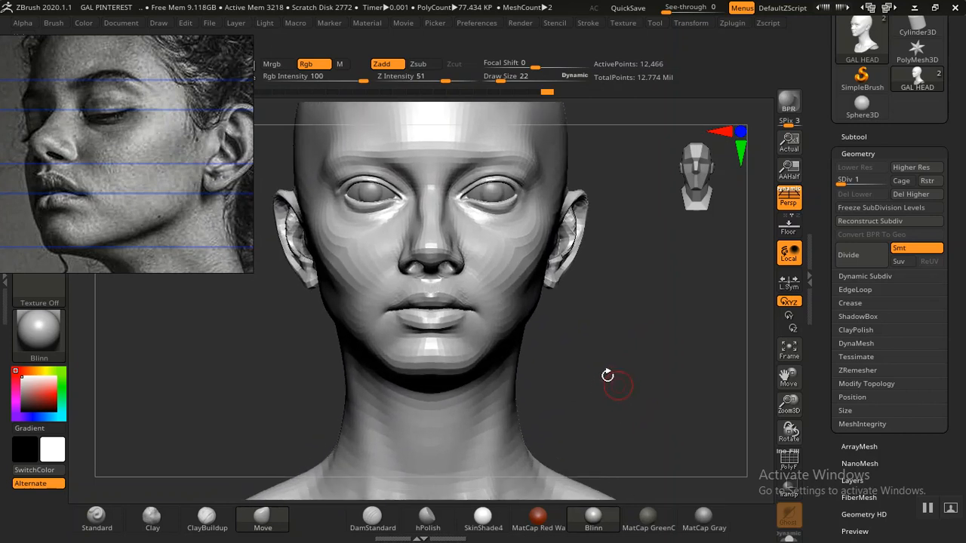
Raise the head to subdivision level 6 and add a new sculpting layer named EAR HOLES.
key("d")
key("d")
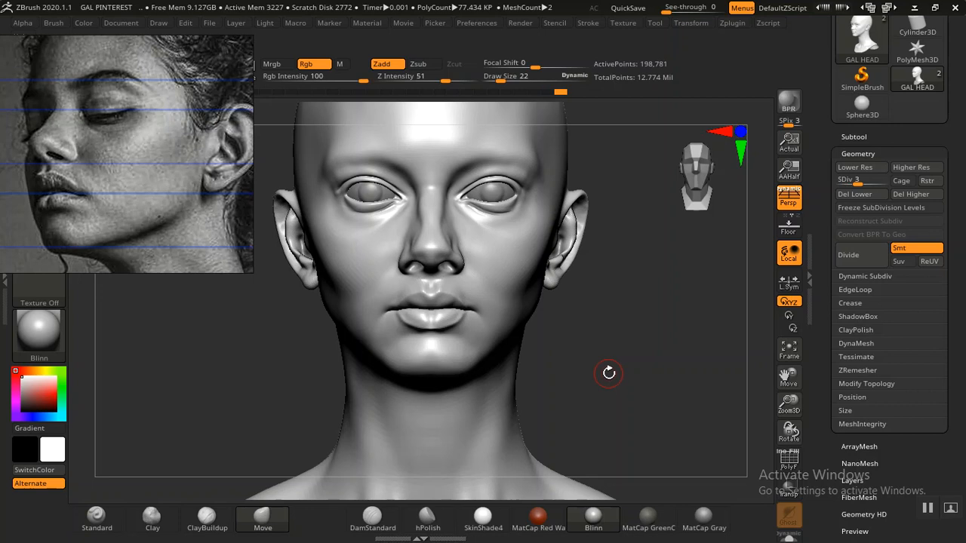
key("d")
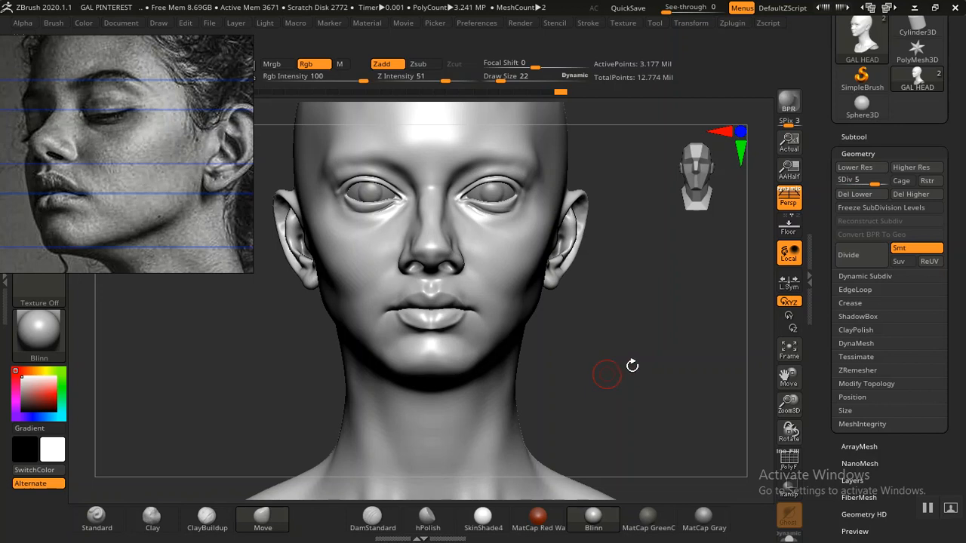
key("d")
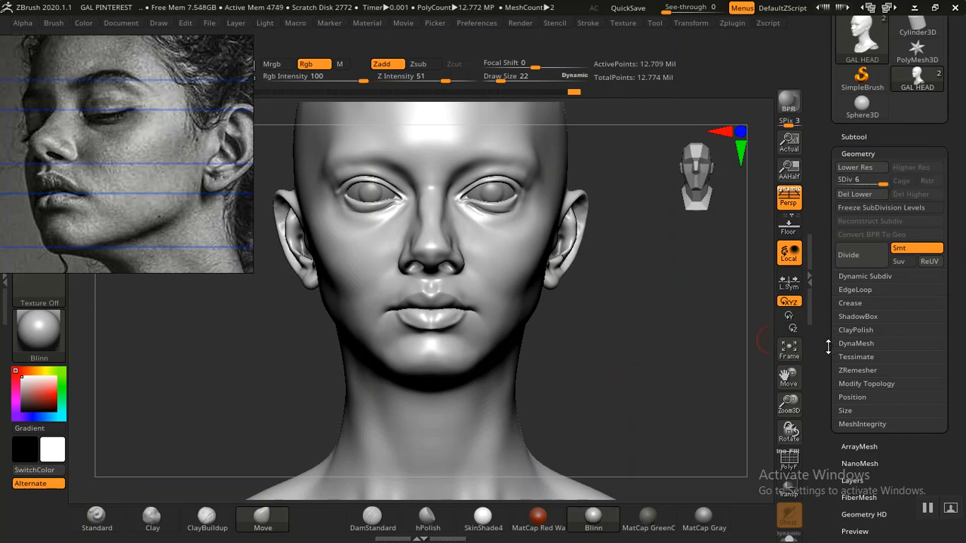
left_click_drag(828, 346, 842, 258)
left_click(851, 243)
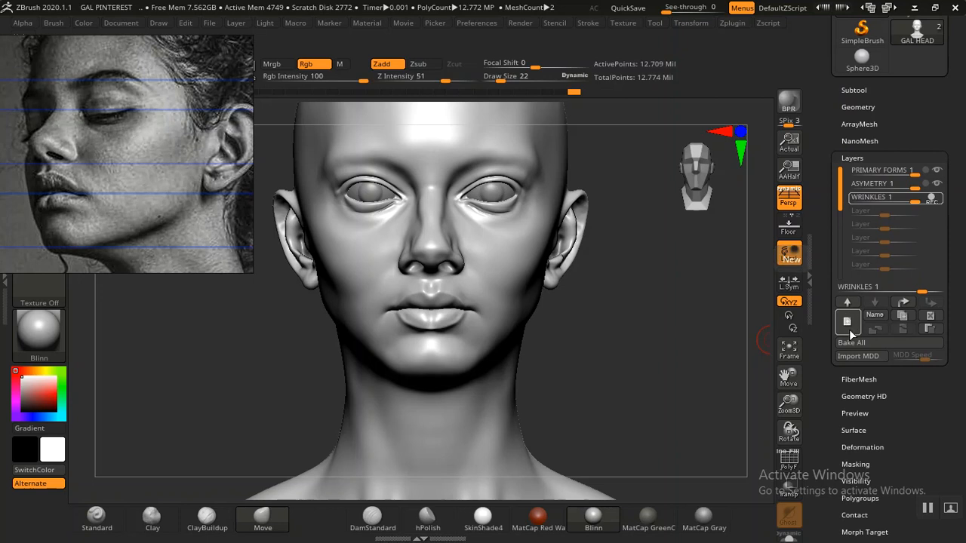
left_click(846, 321)
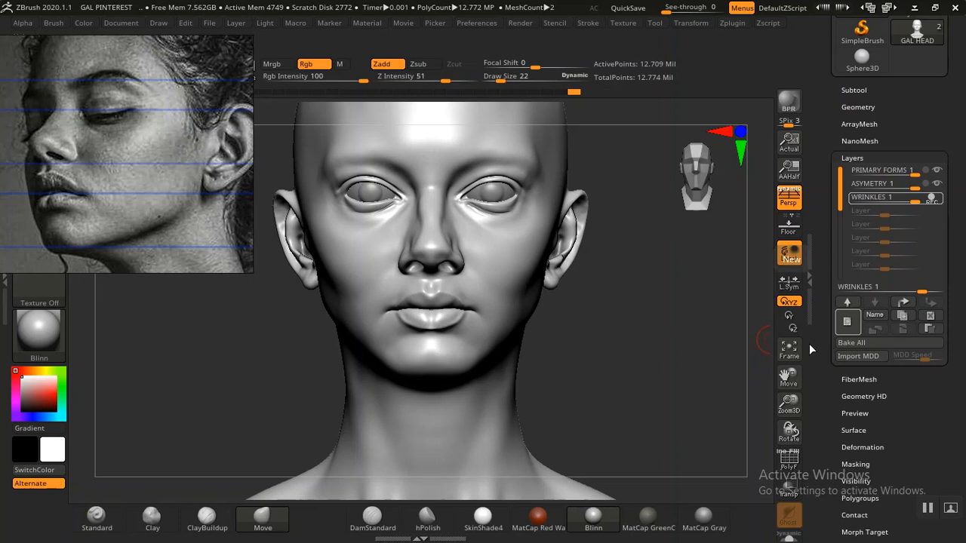
left_click(873, 317)
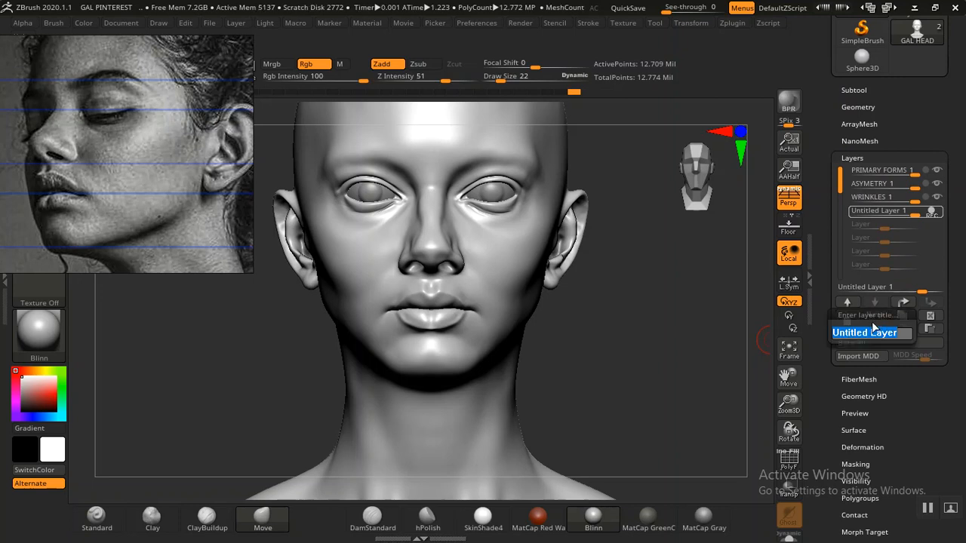
type("EAR HOLES 1")
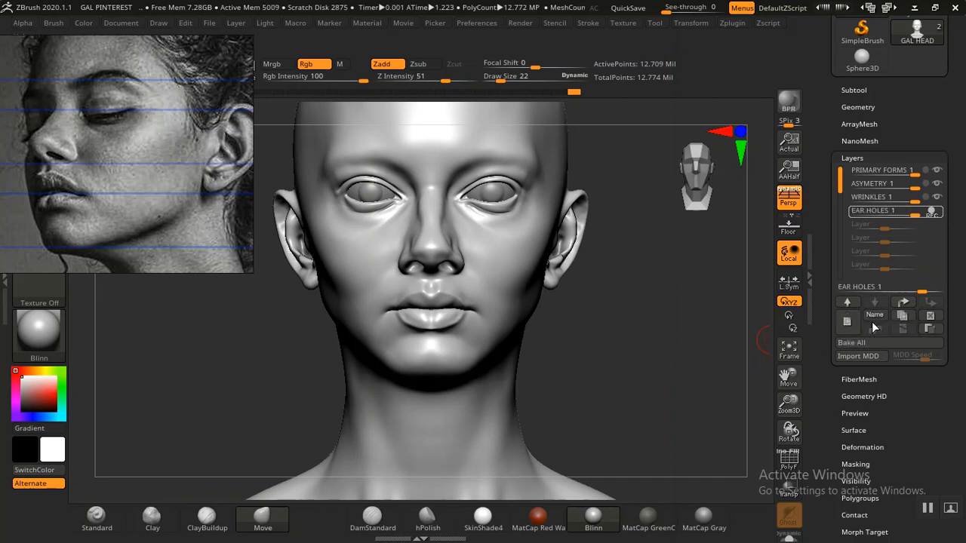
Move the reference portrait off the brush settings and set the Standard brush to the DragRect stroke with Alpha 13.
left_click_drag(160, 176, 749, 175)
left_click(99, 519)
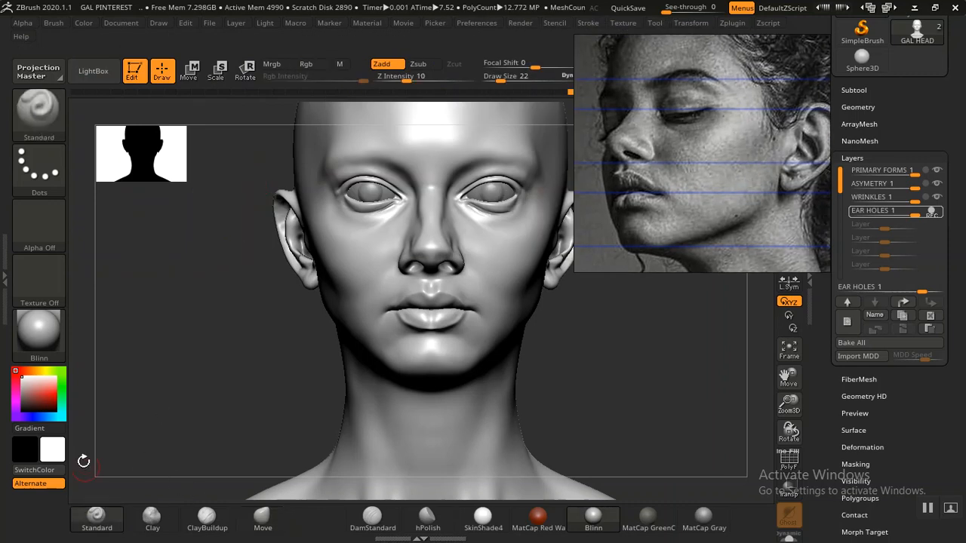
left_click(39, 170)
left_click(166, 175)
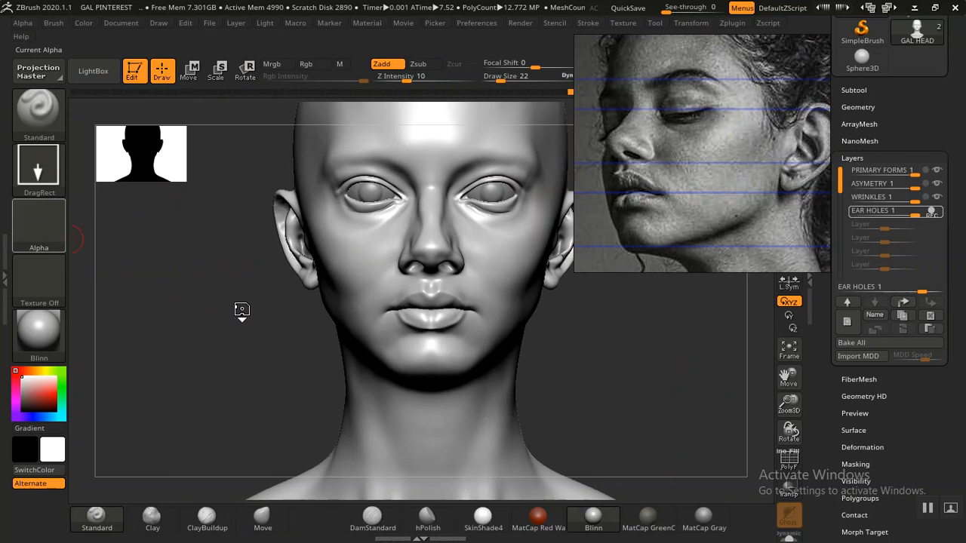
key("i")
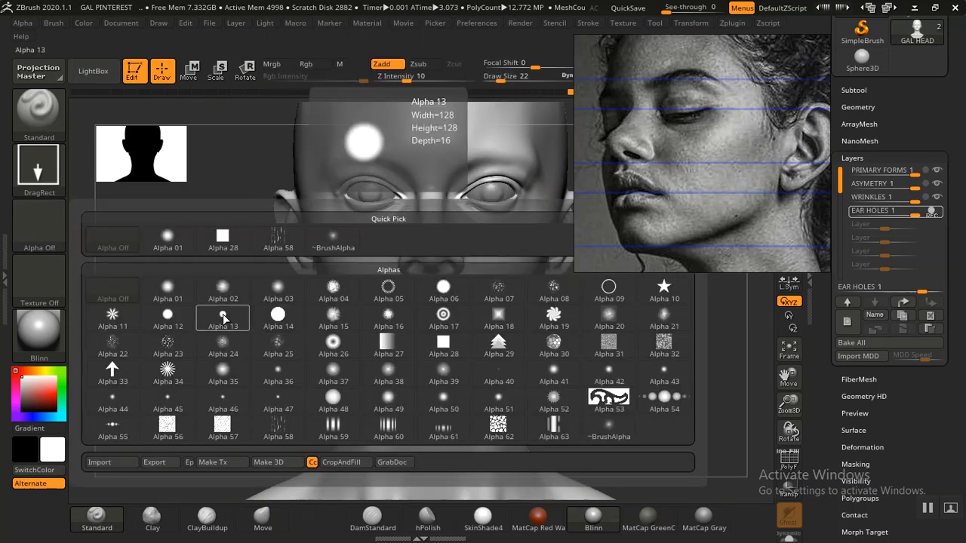
left_click(223, 317)
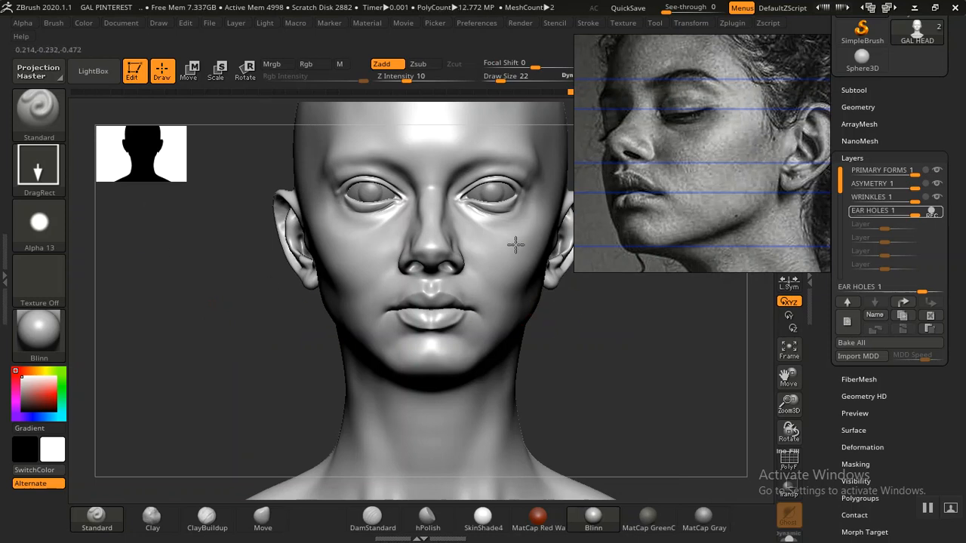
Shift the reference portrait aside and reduce the brush to draw size 10 for detailing the near earlobe.
left_click_drag(677, 198, 761, 180)
left_click_drag(601, 333, 651, 341)
left_click_drag(651, 341, 463, 354, "alt")
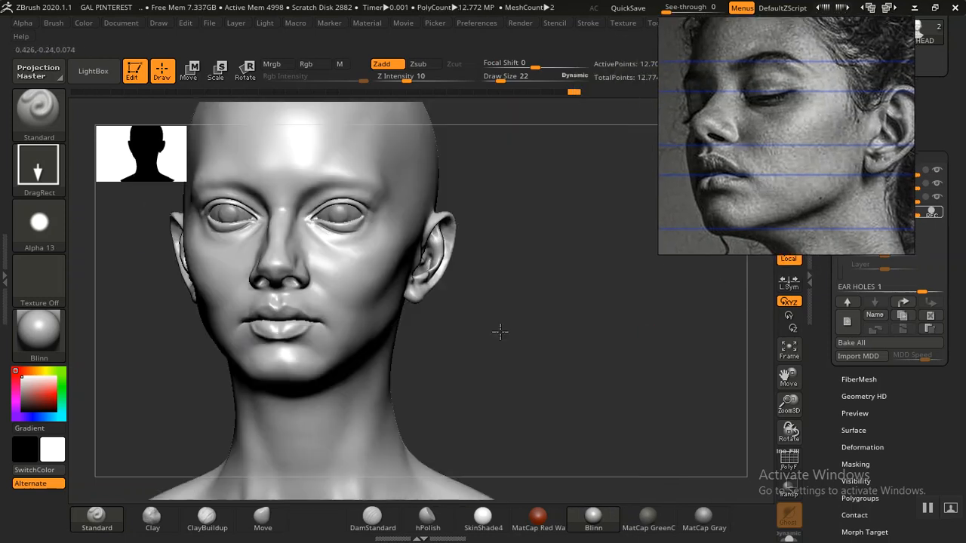
left_click_drag(537, 325, 456, 344)
mouse_move(620, 370)
left_mouse_down()
mouse_move(569, 371)
mouse_move(564, 360)
mouse_move(614, 375)
mouse_move(711, 377)
mouse_move(668, 382)
mouse_move(625, 345)
mouse_move(600, 340)
mouse_move(621, 375)
mouse_move(712, 365)
mouse_move(611, 409)
mouse_move(627, 382)
mouse_move(681, 384)
mouse_move(691, 403)
mouse_move(695, 394)
mouse_move(706, 410)
mouse_move(680, 429)
mouse_move(699, 415)
mouse_move(686, 382)
mouse_move(706, 393)
mouse_move(712, 410)
mouse_move(619, 341)
left_mouse_up()
key("bracketleft")
key("bracketleft")
key("bracketleft")
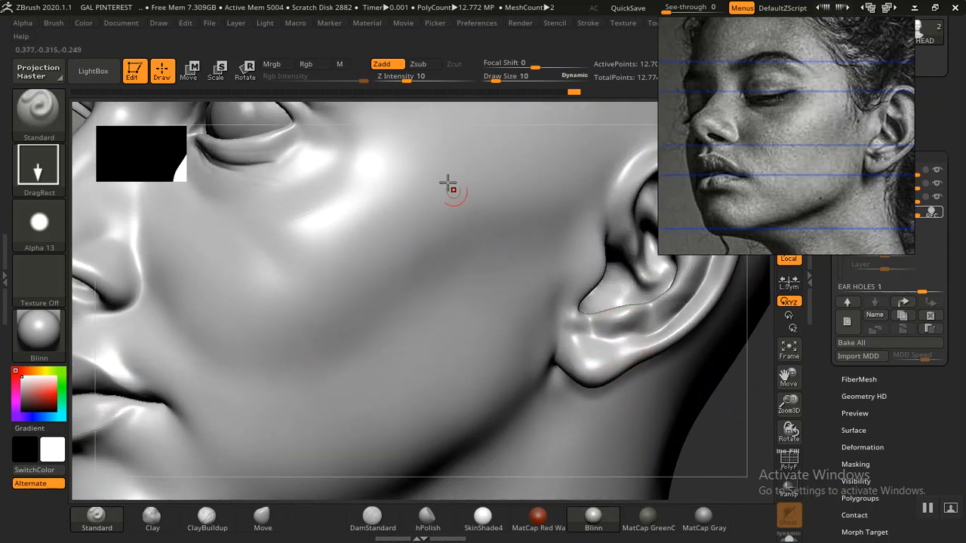
Stamp two small piercing marks side by side on the earlobe, trying Z Intensity 31 and then using 42.
left_click_drag(408, 77, 419, 77)
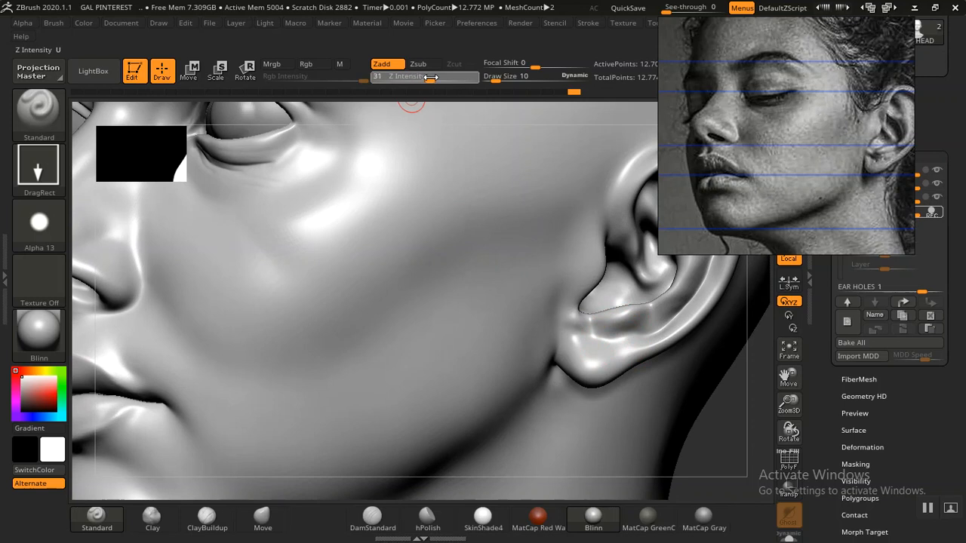
left_click_drag(737, 425, 712, 427)
left_click_drag(789, 432, 784, 434)
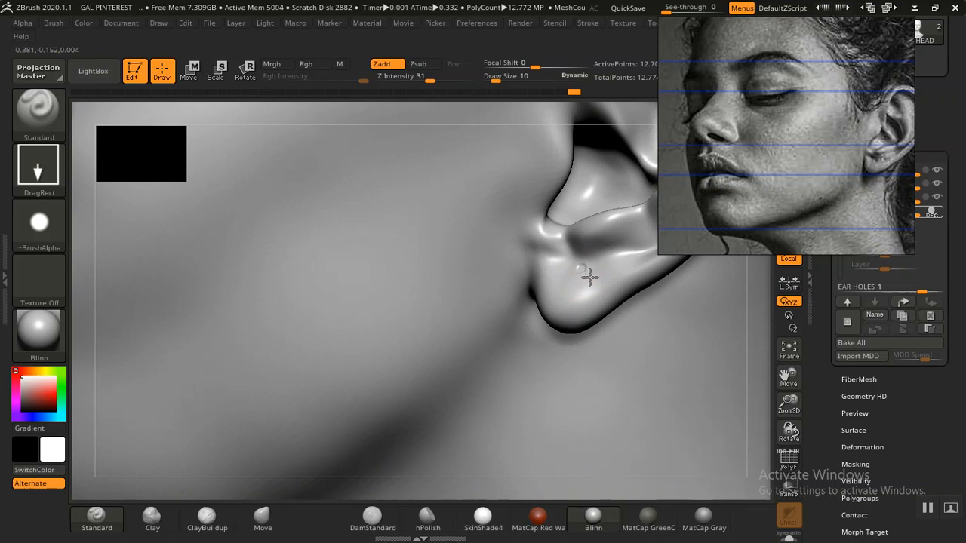
key("ctrl")
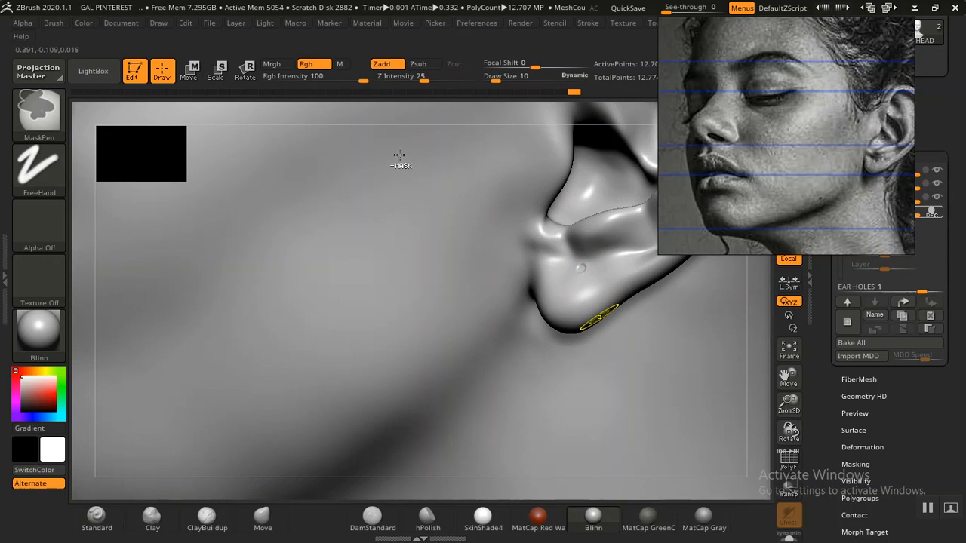
left_click_drag(414, 78, 440, 78)
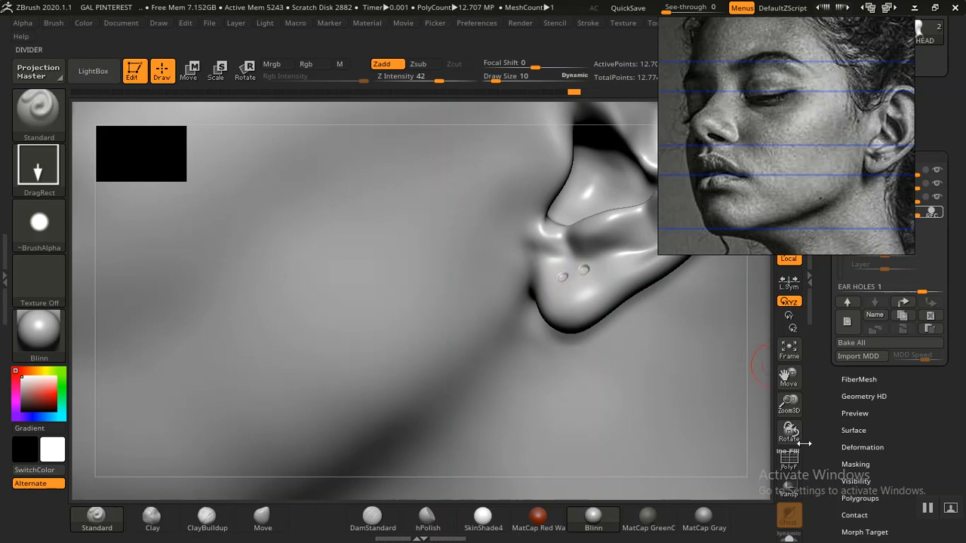
Stamp two matching piercing marks on the opposite earlobe with the same brush at Z Intensity 42.
left_click_drag(789, 430, 649, 344)
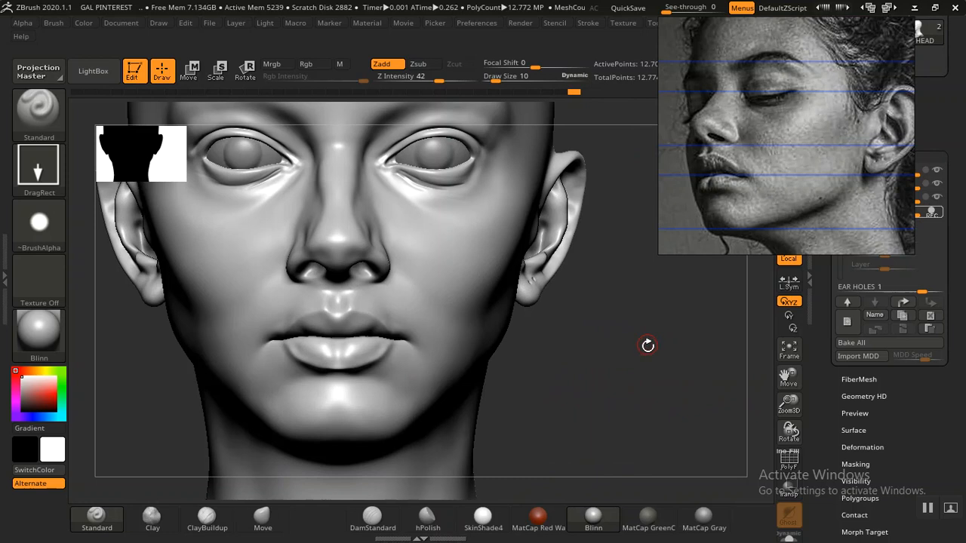
left_click_drag(649, 369, 696, 304)
left_click_drag(611, 334, 644, 329)
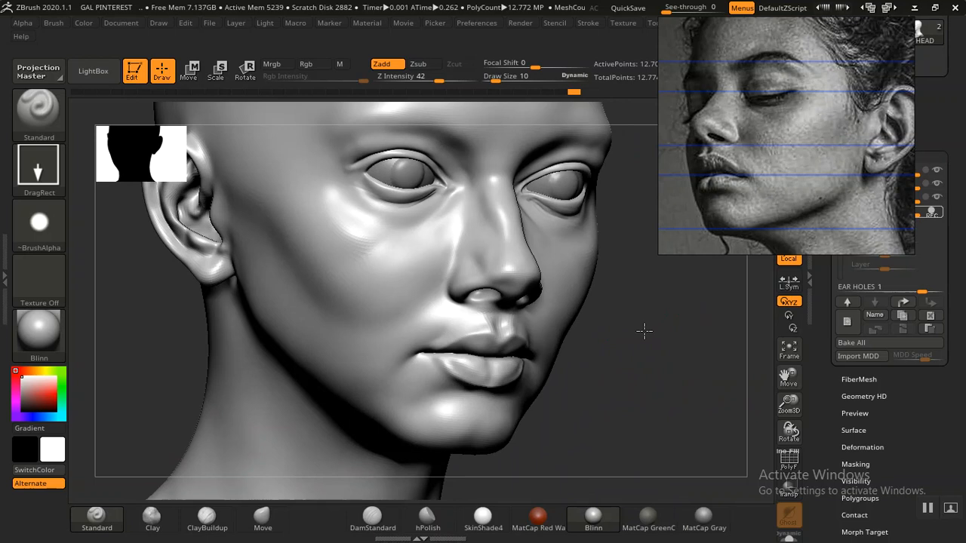
left_click_drag(137, 323, 317, 354)
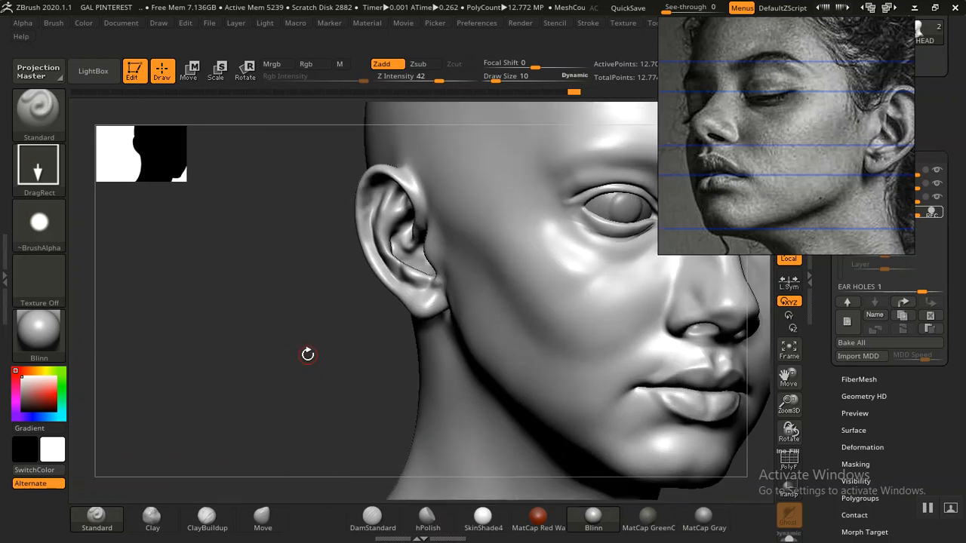
left_click_drag(319, 387, 336, 423)
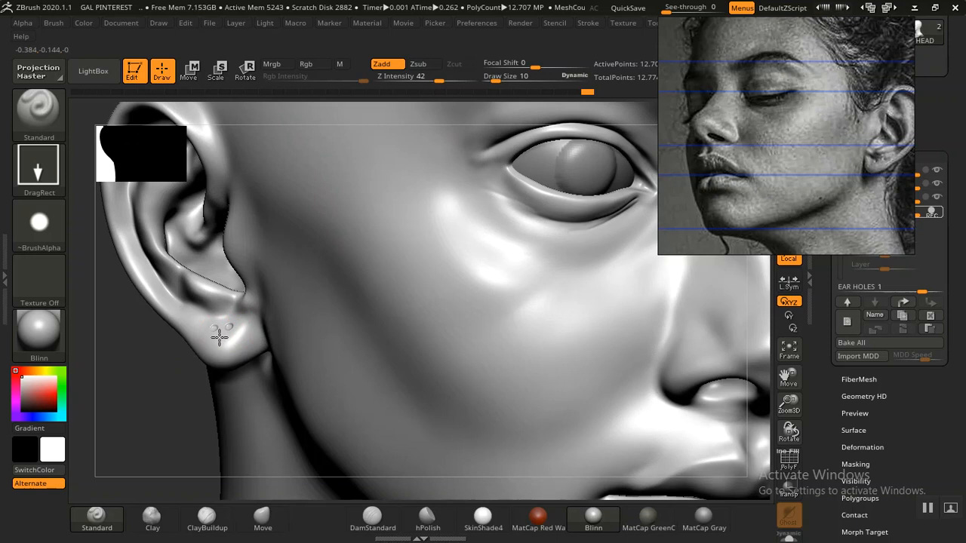
Compare the head with the reference portrait from the front, side and three-quarter views, previewing MatCap Gray before returning to Blinn.
left_click_drag(176, 414, 553, 403, "alt")
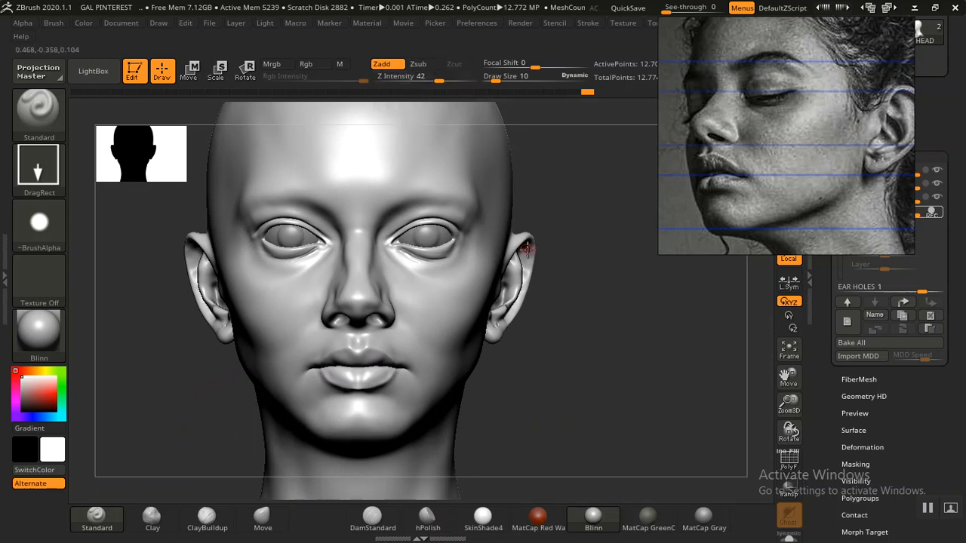
left_click_drag(597, 347, 747, 339)
left_click_drag(597, 337, 555, 336)
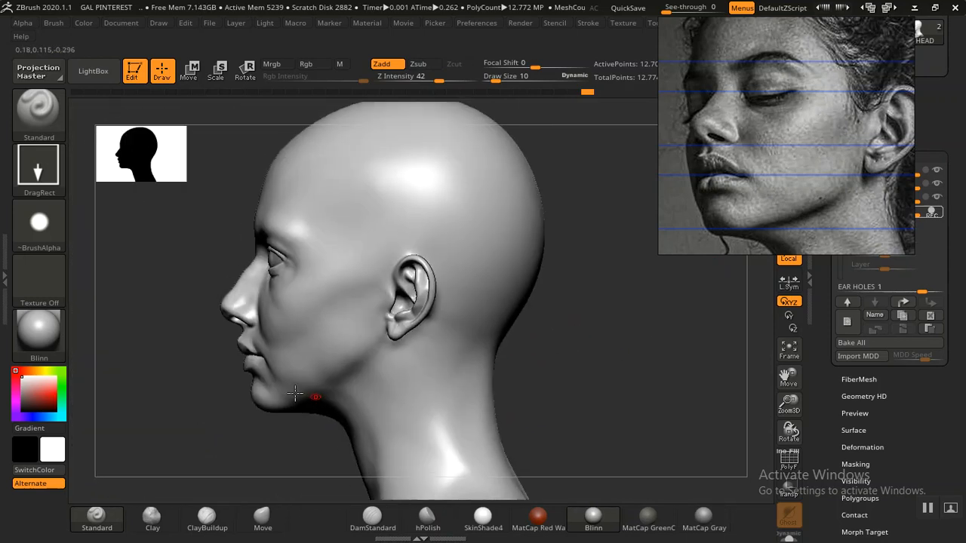
left_click_drag(151, 392, 211, 429)
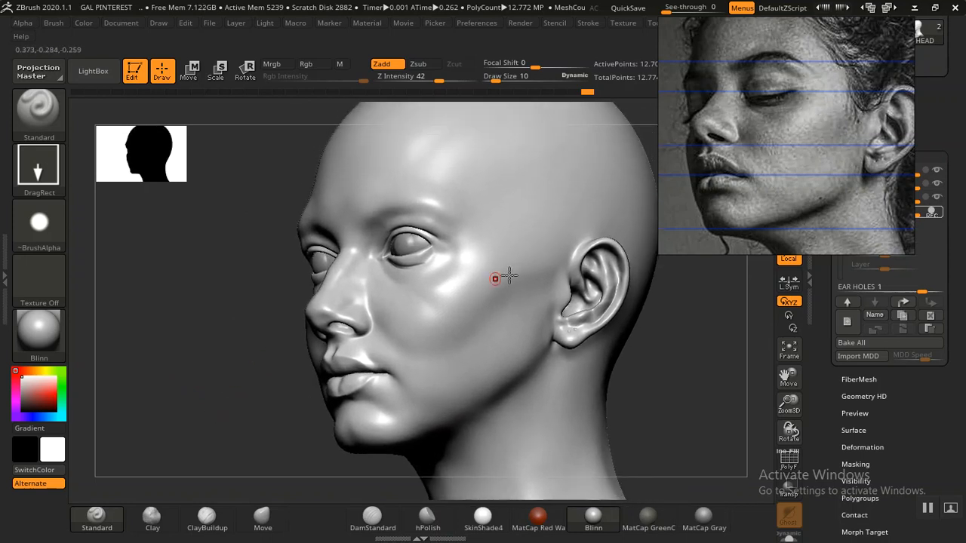
middle_click_drag(757, 152, 777, 210)
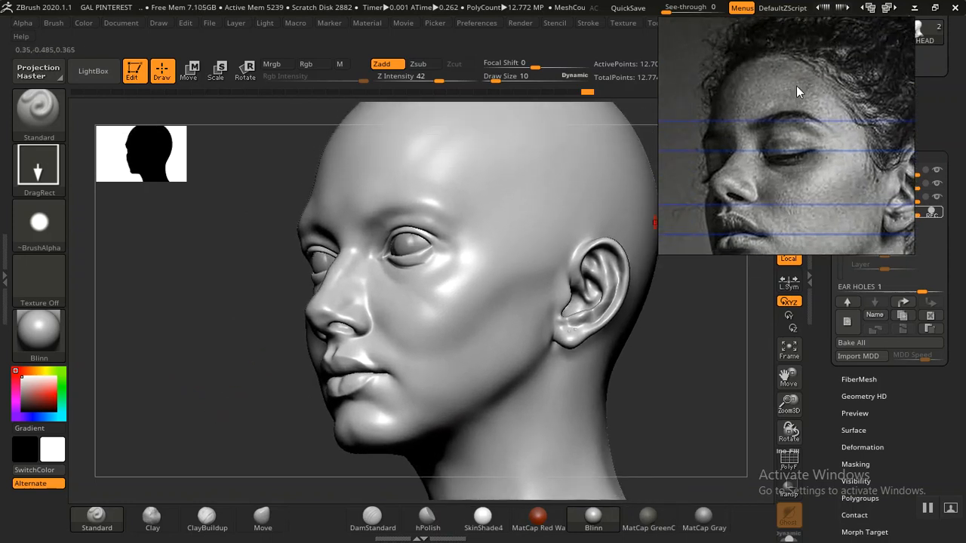
left_click(700, 516)
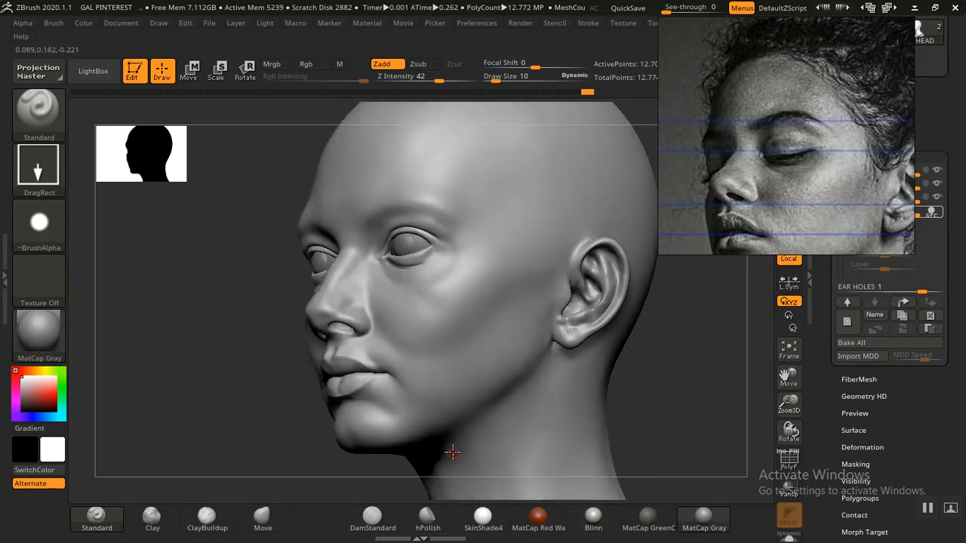
left_click(593, 518)
left_click_drag(229, 400, 238, 401, "shift")
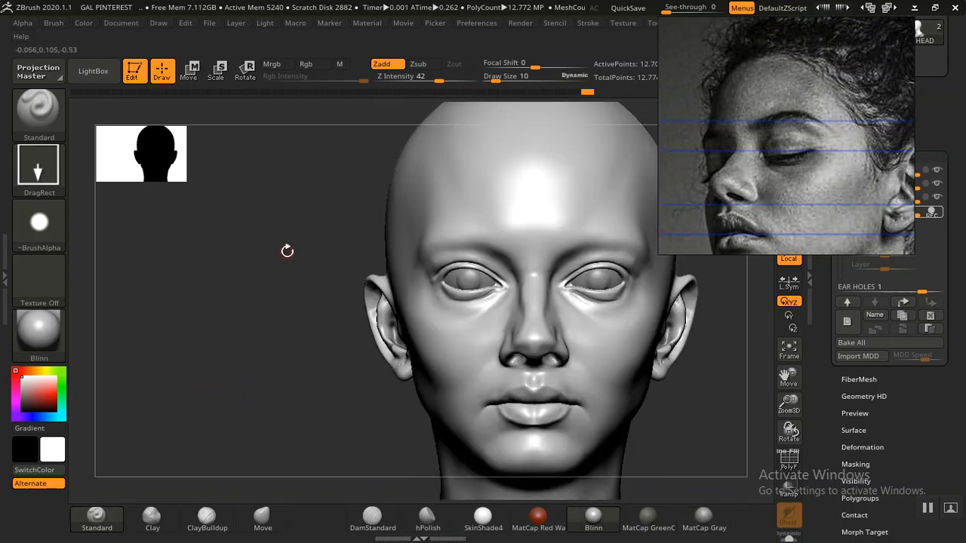
Switch off the first scene light and turn on the second one to relight the head.
left_click(264, 23)
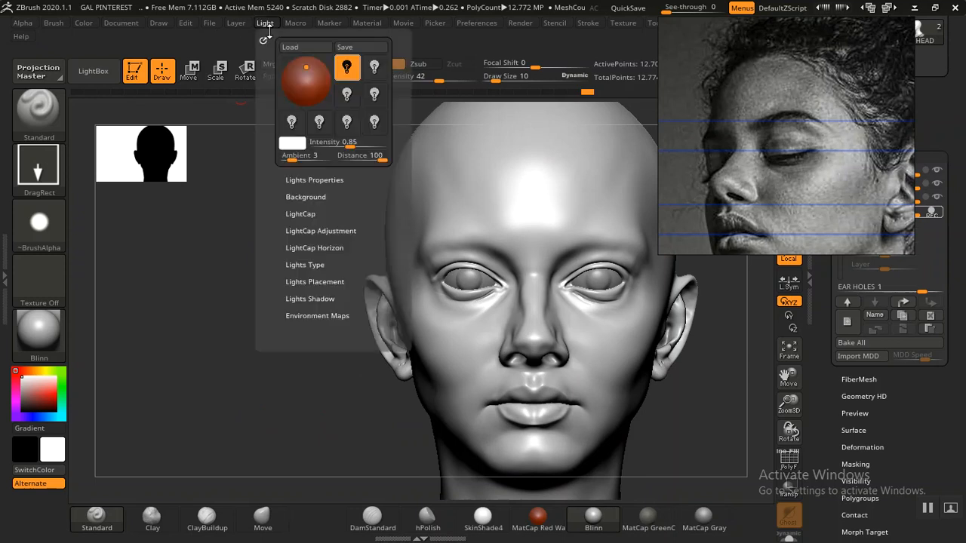
left_click(355, 70)
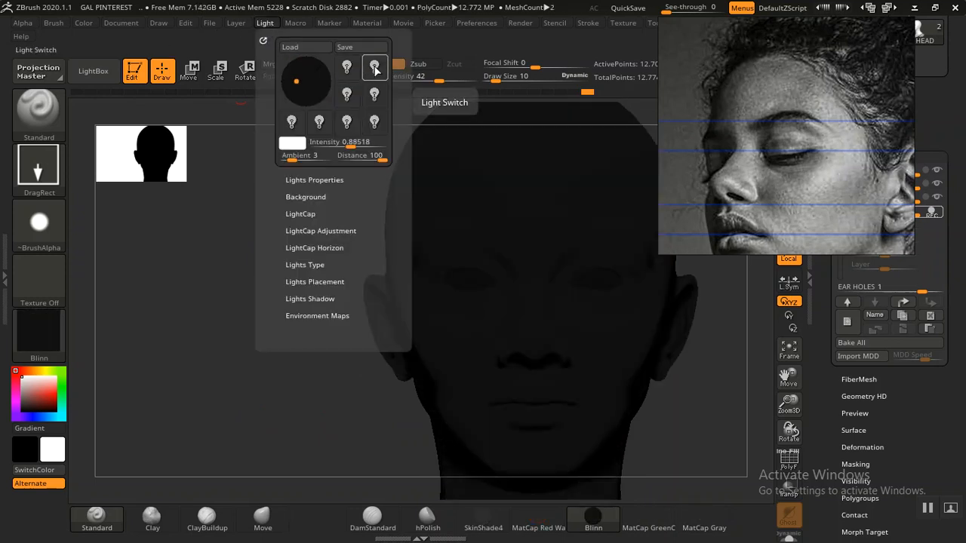
left_click(374, 68)
left_click_drag(212, 363, 440, 317)
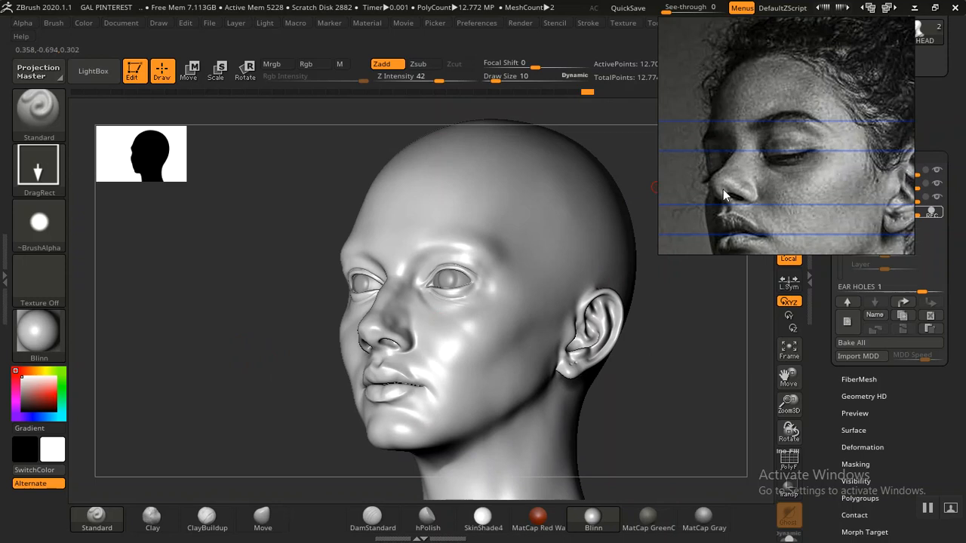
Apply MatCap Gray, lower the head to its lowest subdivision level and enlarge the brush to draw size 42.
left_click_drag(679, 369, 654, 313, "shift")
left_click(701, 518)
key("shift")
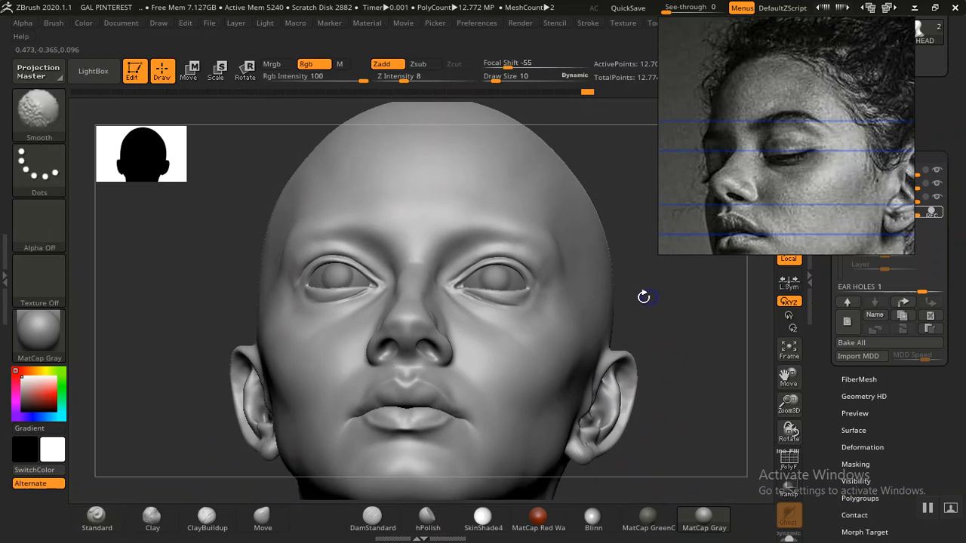
key("shift+d")
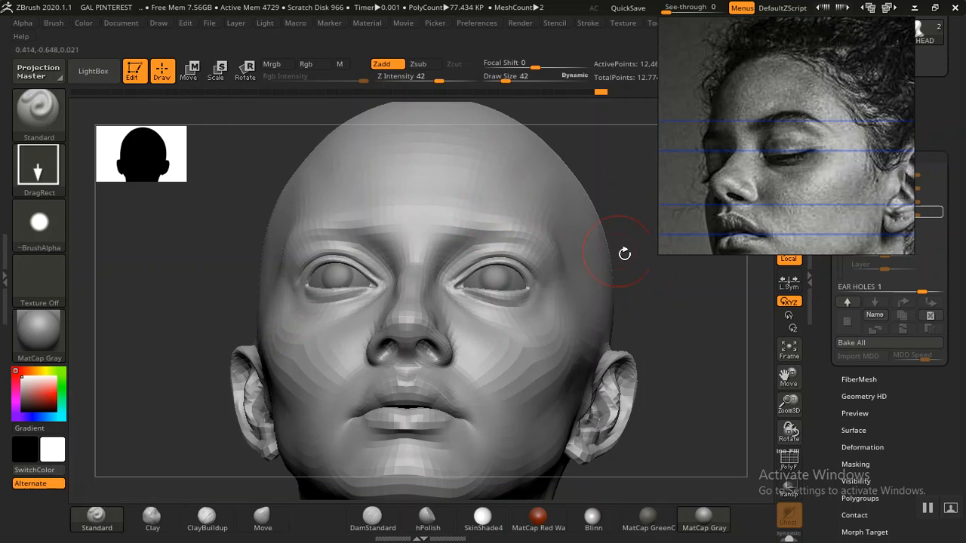
left_click_drag(688, 290, 663, 300)
left_click_drag(721, 327, 732, 322)
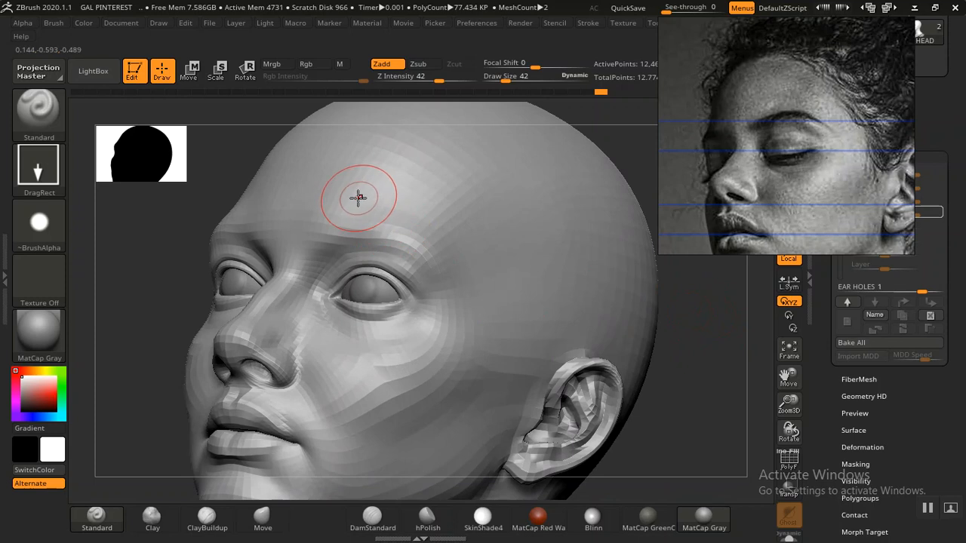
Undo the trial stamp on the forehead and set the Standard brush to the FreeHand stroke with no alpha.
left_click_drag(356, 202, 389, 184)
key("ctrl+z")
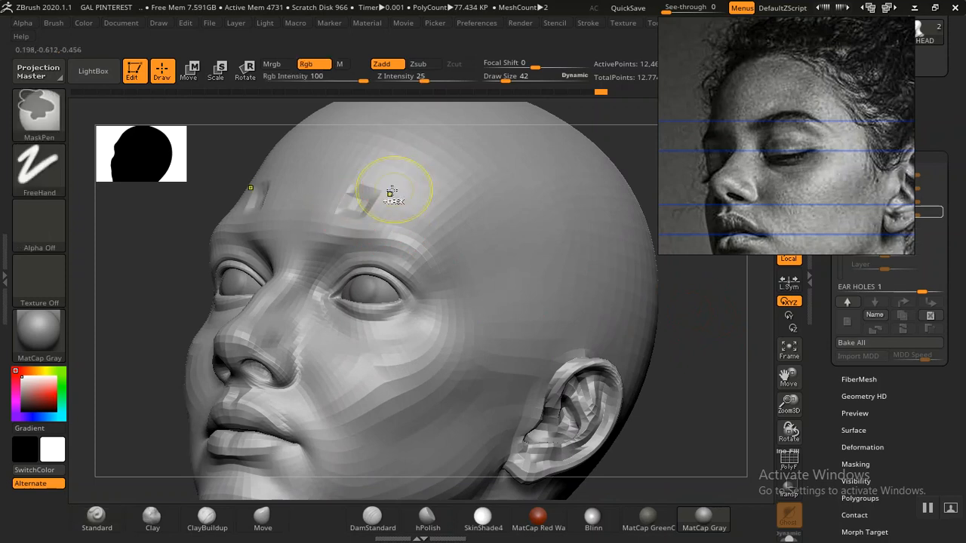
left_click(38, 170)
left_click(133, 184)
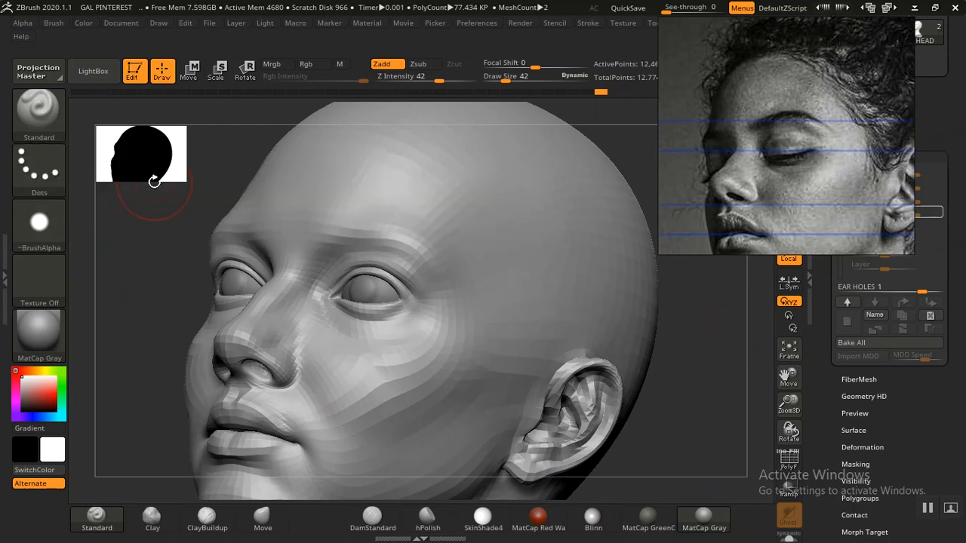
left_click(38, 170)
left_click(221, 182)
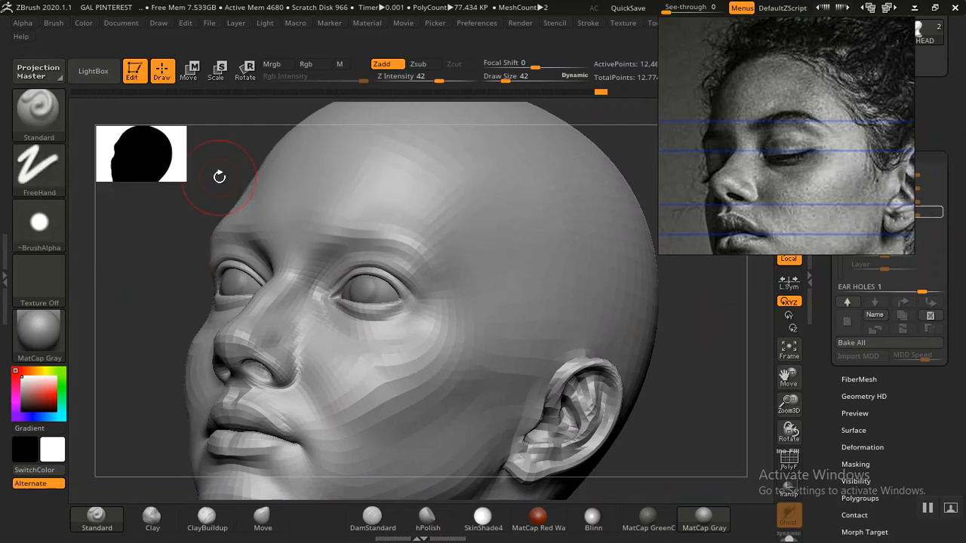
left_click(39, 224)
left_click(113, 239)
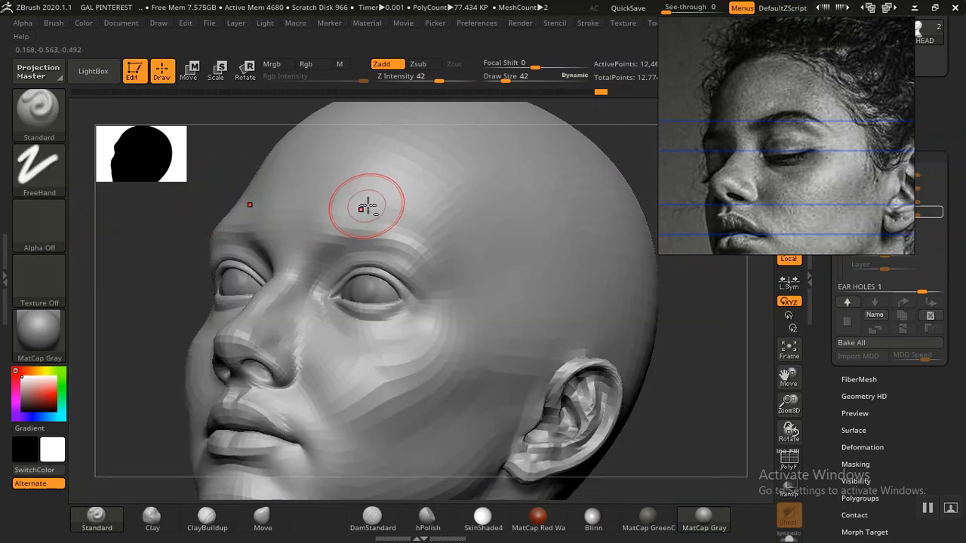
Switch the material to Blinn, try a subtractive stroke above the brow, undo it and lower Z Intensity to 5.
left_click_drag(150, 275, 249, 302)
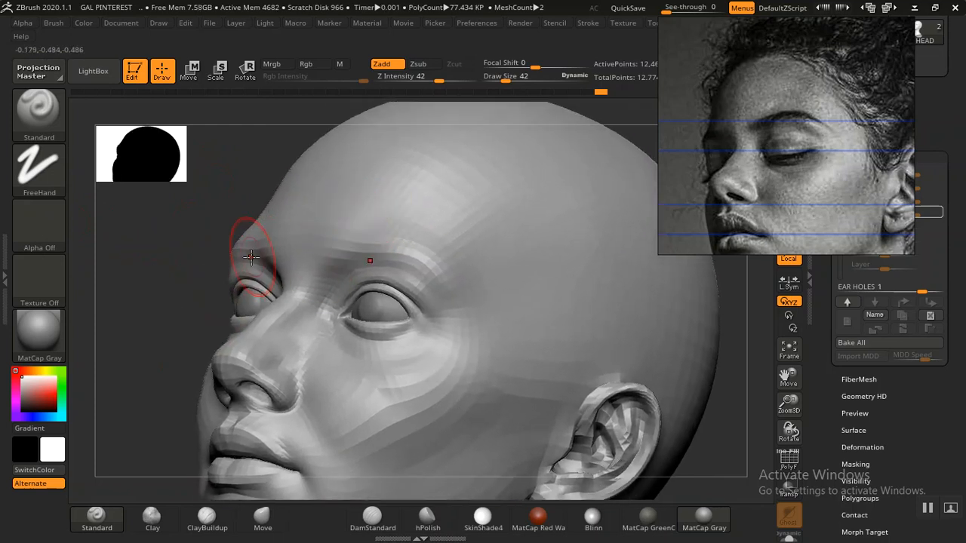
left_click_drag(180, 280, 166, 293)
left_click_drag(167, 291, 185, 295)
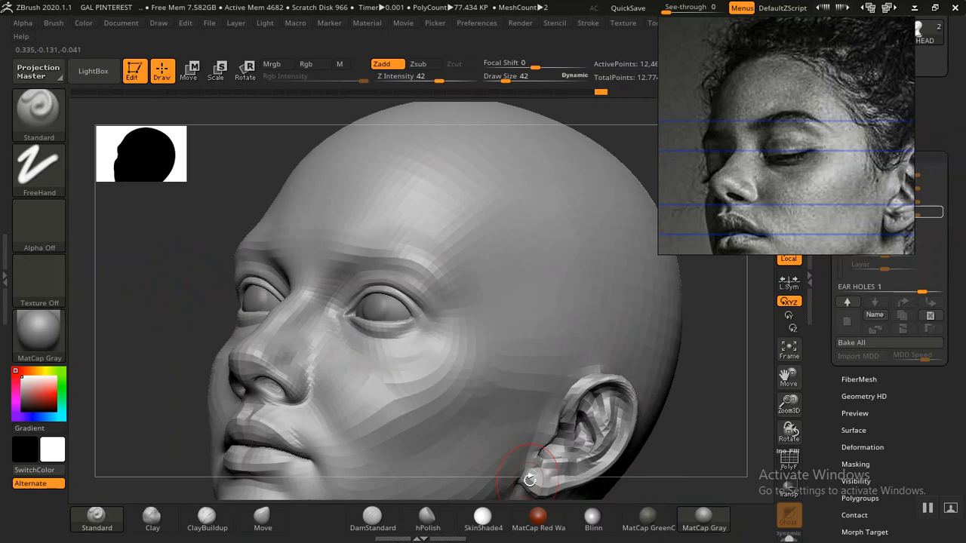
left_click(591, 519)
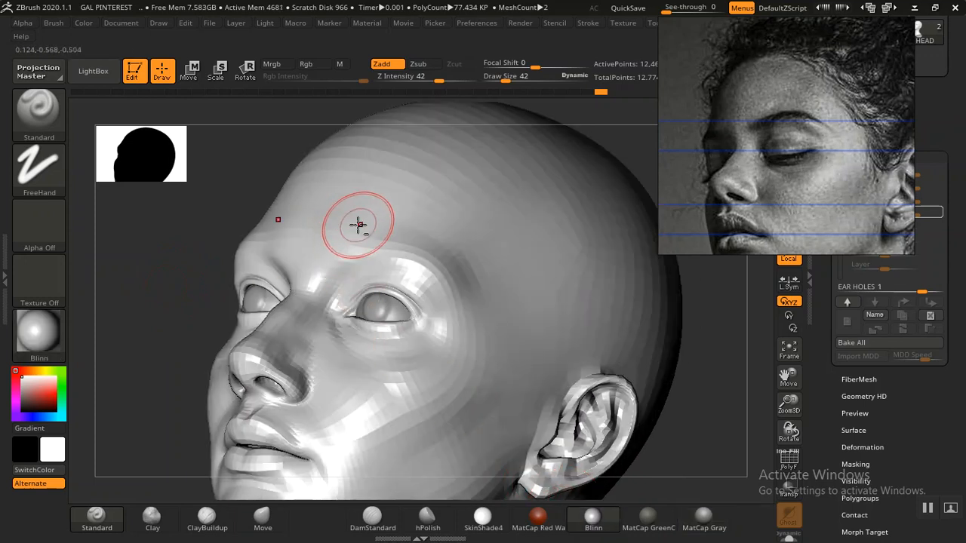
left_click_drag(368, 221, 382, 213, "alt")
key("ctrl+z")
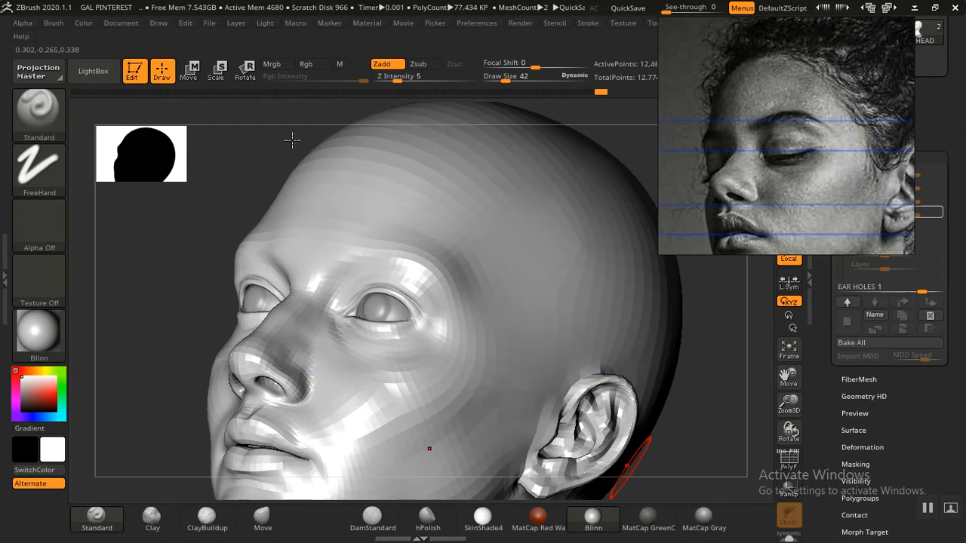
left_click_drag(292, 139, 231, 170)
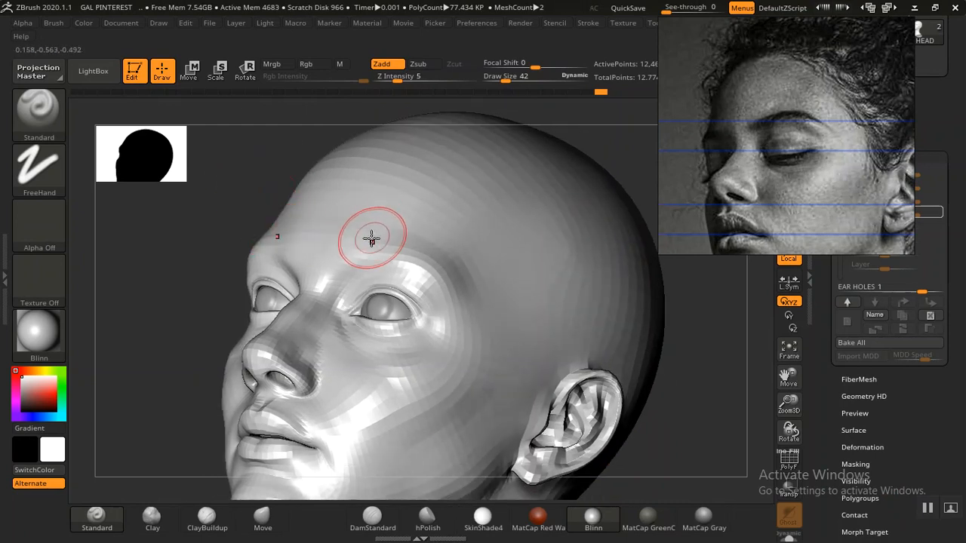
Try sculpting soft mirrored ridges from above the brows up both sides of the forehead with the Standard brush at Z Intensity 5.
left_click_drag(189, 249, 190, 286)
mouse_move(647, 263)
left_mouse_down()
mouse_move(611, 274)
mouse_move(621, 317)
left_mouse_up()
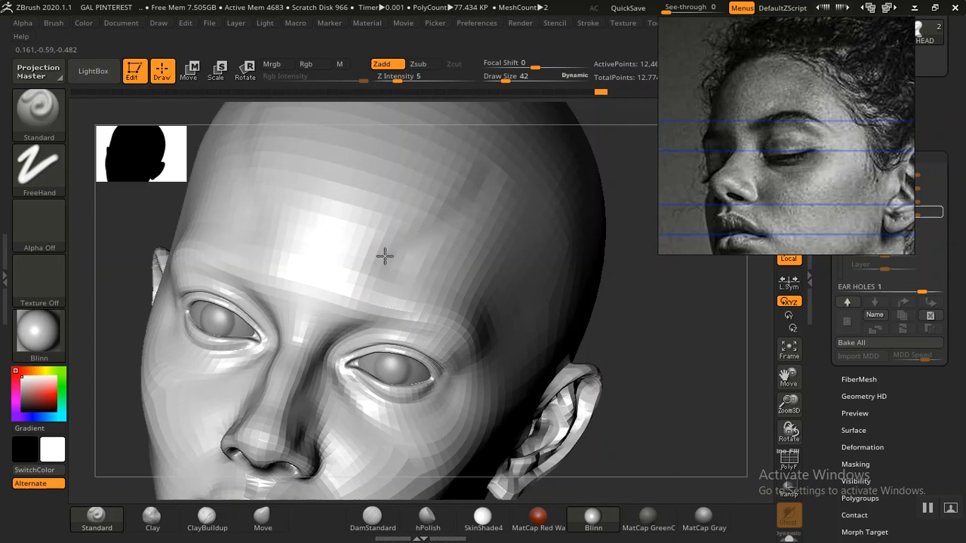
left_click_drag(674, 358, 588, 351, "alt")
left_click_drag(571, 240, 642, 434, "alt")
mouse_move(627, 297)
left_mouse_down()
mouse_move(632, 332)
mouse_move(653, 339)
mouse_move(442, 259)
left_mouse_up()
Smooth the sculpted lines on the forehead and above the brow so they blend into the surrounding surface.
key("shift")
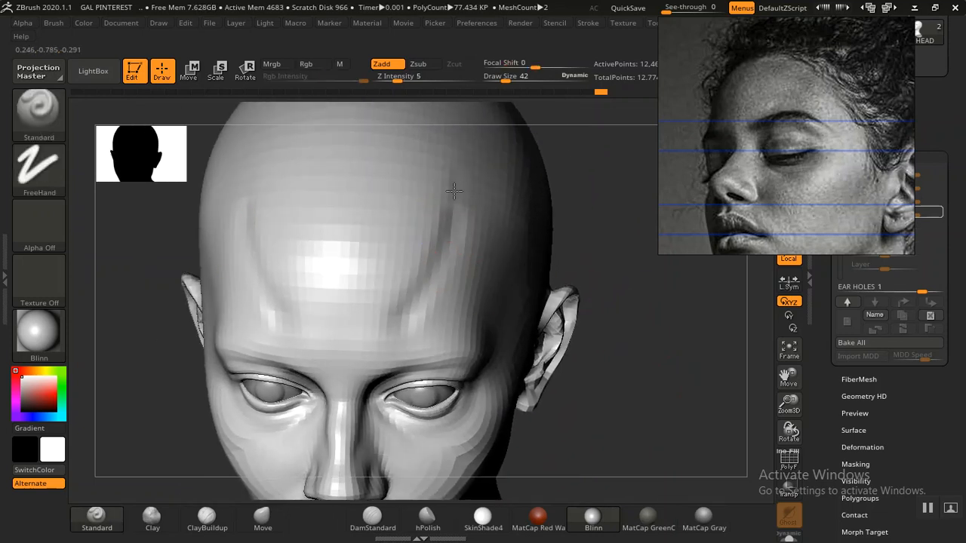
key("shift")
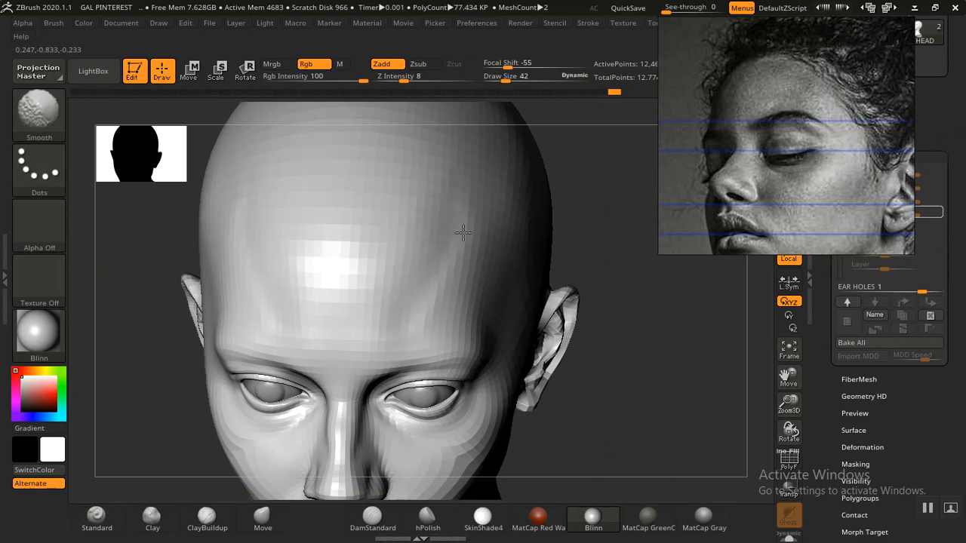
left_click_drag(438, 250, 415, 311, "shift")
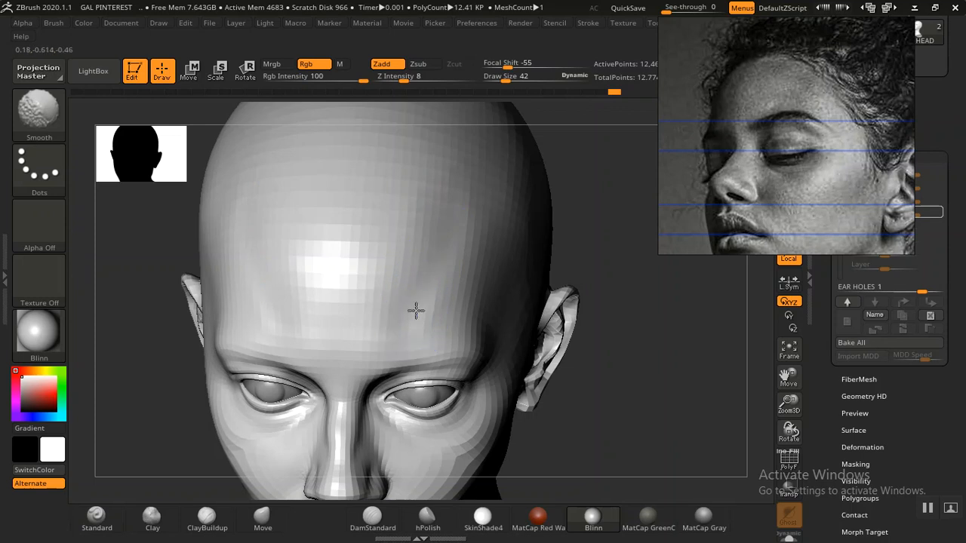
mouse_move(627, 345)
left_mouse_down("alt")
mouse_move(626, 302)
mouse_move(616, 313)
left_mouse_up("alt")
left_click_drag(308, 314, 332, 291)
mouse_move(634, 337)
left_mouse_down()
mouse_move(654, 334)
mouse_move(682, 369)
mouse_move(659, 344)
mouse_move(629, 344)
mouse_move(634, 393)
left_mouse_up()
left_click_drag(427, 244, 421, 267, "shift")
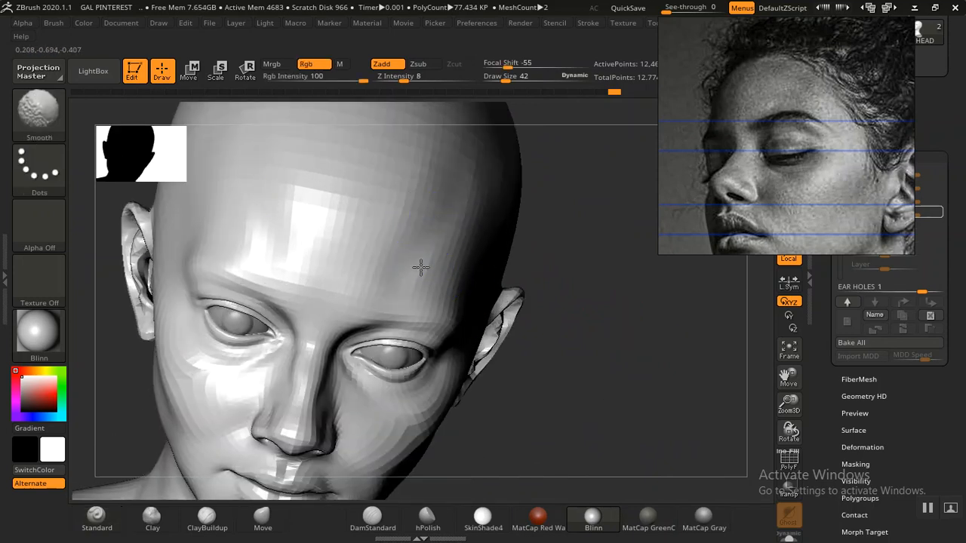
mouse_move(604, 332)
left_mouse_down()
mouse_move(604, 395)
mouse_move(639, 276)
mouse_move(604, 282)
mouse_move(578, 340)
mouse_move(574, 284)
mouse_move(586, 315)
mouse_move(618, 295)
mouse_move(636, 336)
mouse_move(611, 216)
mouse_move(644, 186)
mouse_move(623, 201)
mouse_move(625, 321)
mouse_move(647, 254)
left_mouse_up()
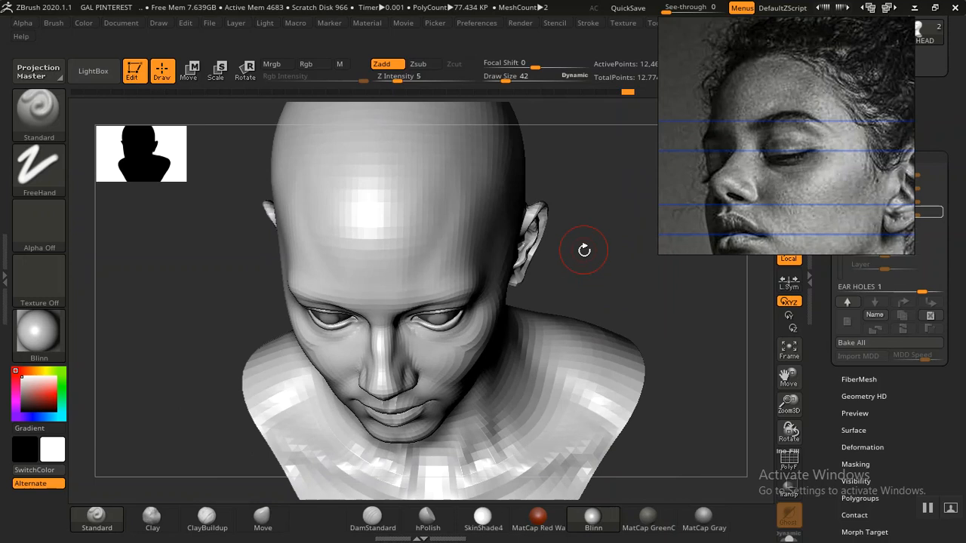
Undo the trial forehead strokes and smoothing, and return the head to its low subdivision level.
key("ctrl")
key("ctrl+z")
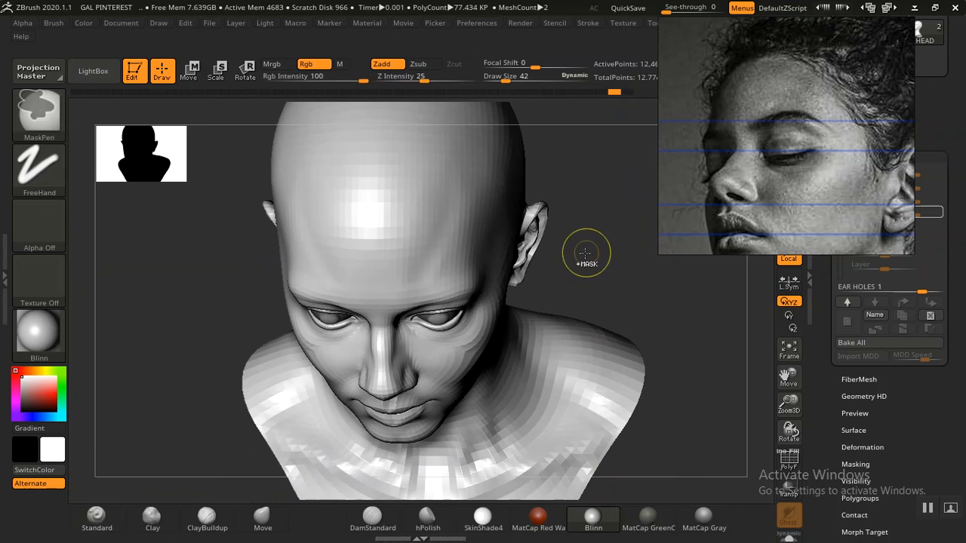
key("ctrl+z")
key("ctrl+z")
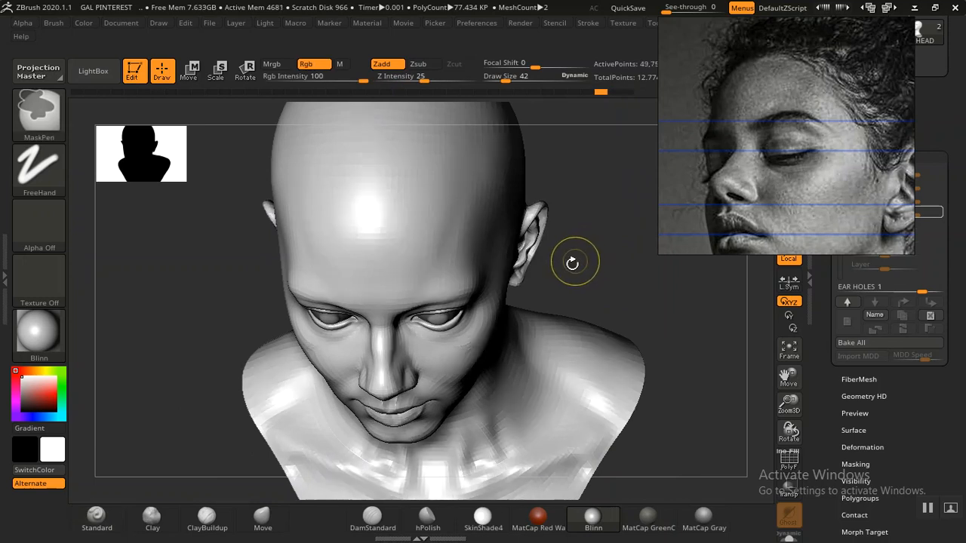
key("ctrl+z")
key("shift")
key("ctrl+d")
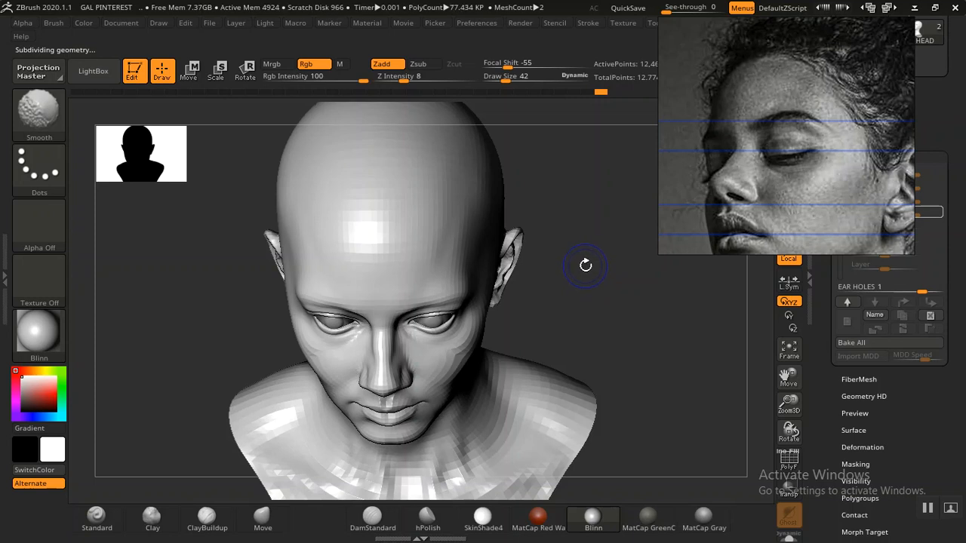
key("shift")
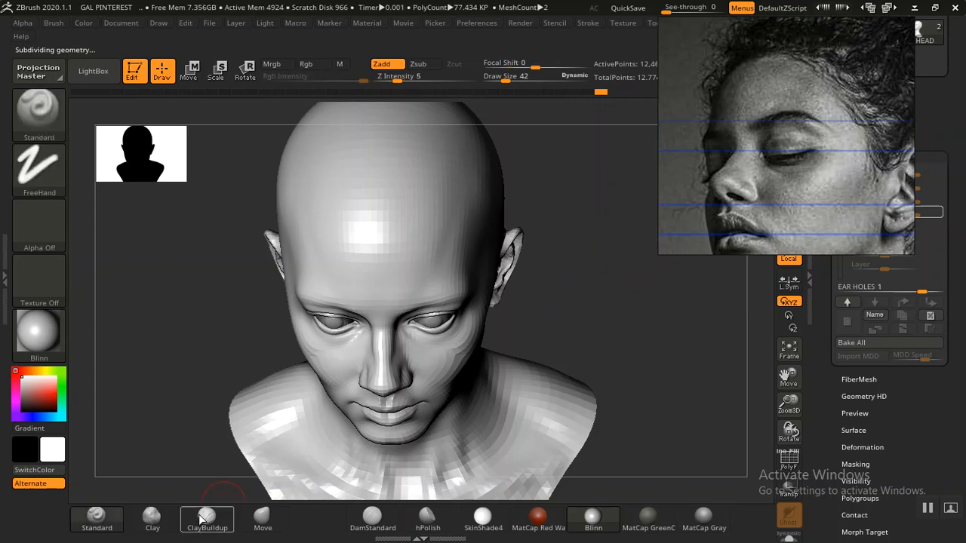
left_click_drag(569, 350, 593, 297)
left_click_drag(536, 252, 558, 297)
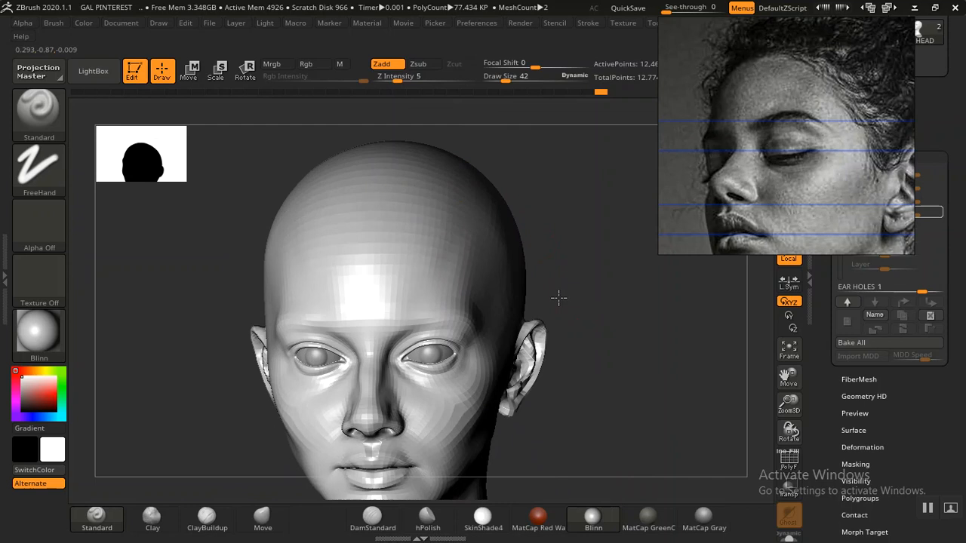
left_click_drag(558, 298, 477, 303)
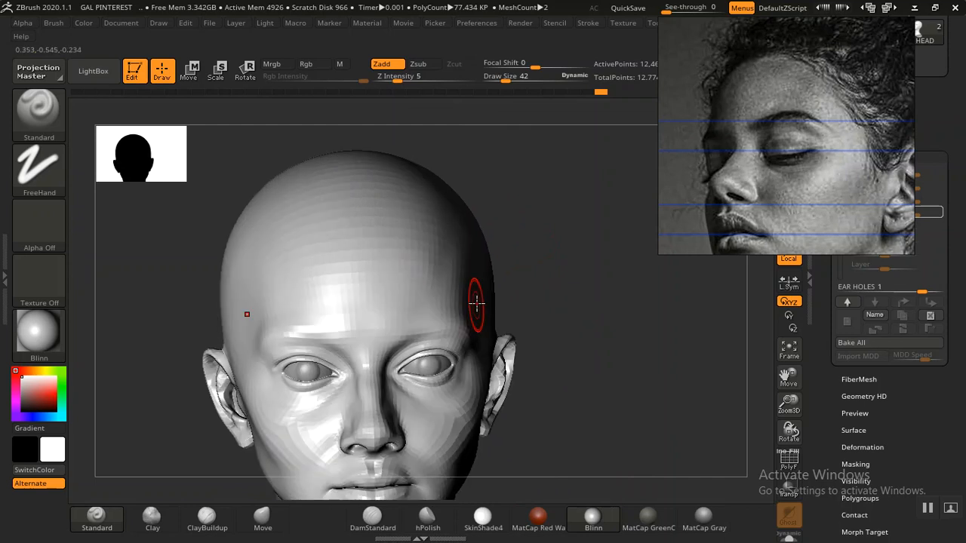